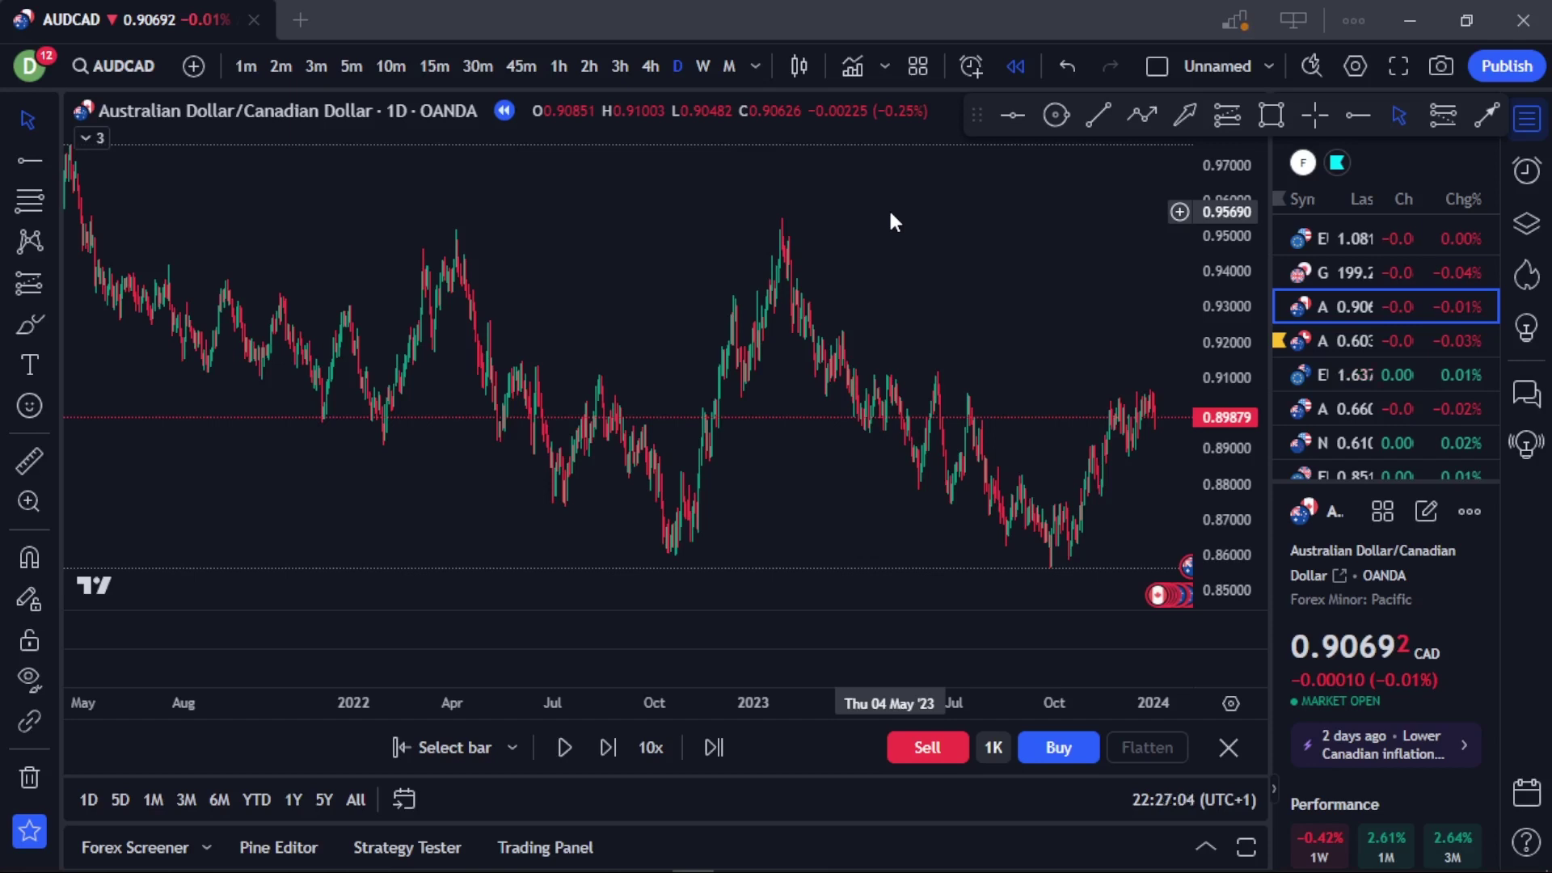
# - Pan to empty chart space and place two horizontal rays, near 0.79 and 0.7275
pyautogui.hscroll(2, 1011, 298)
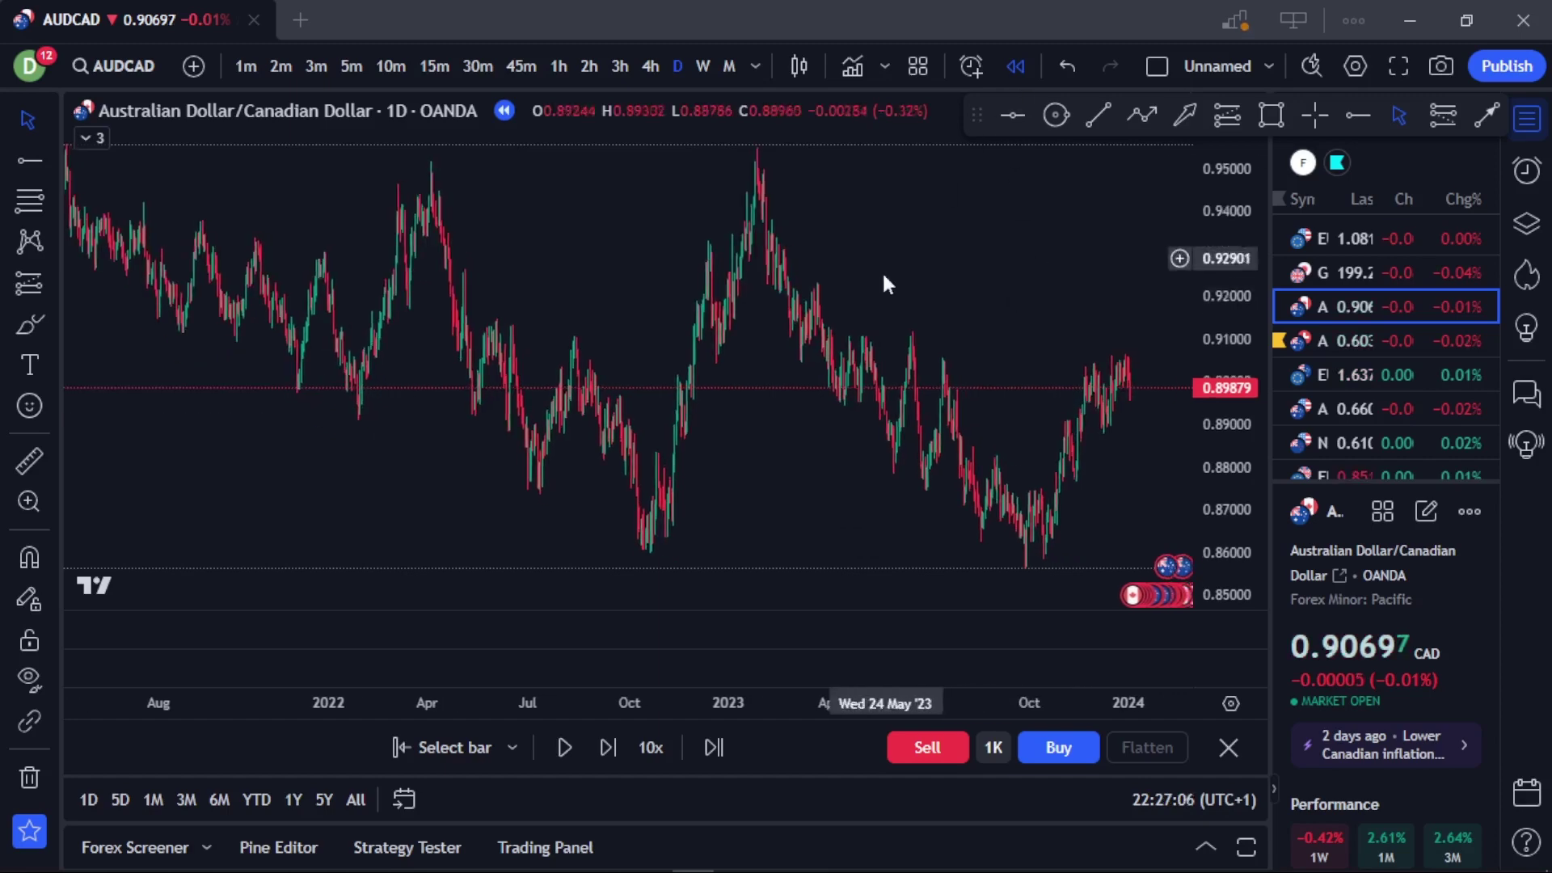
pyautogui.moveTo(1218, 196); pyautogui.dragTo(991, 84)
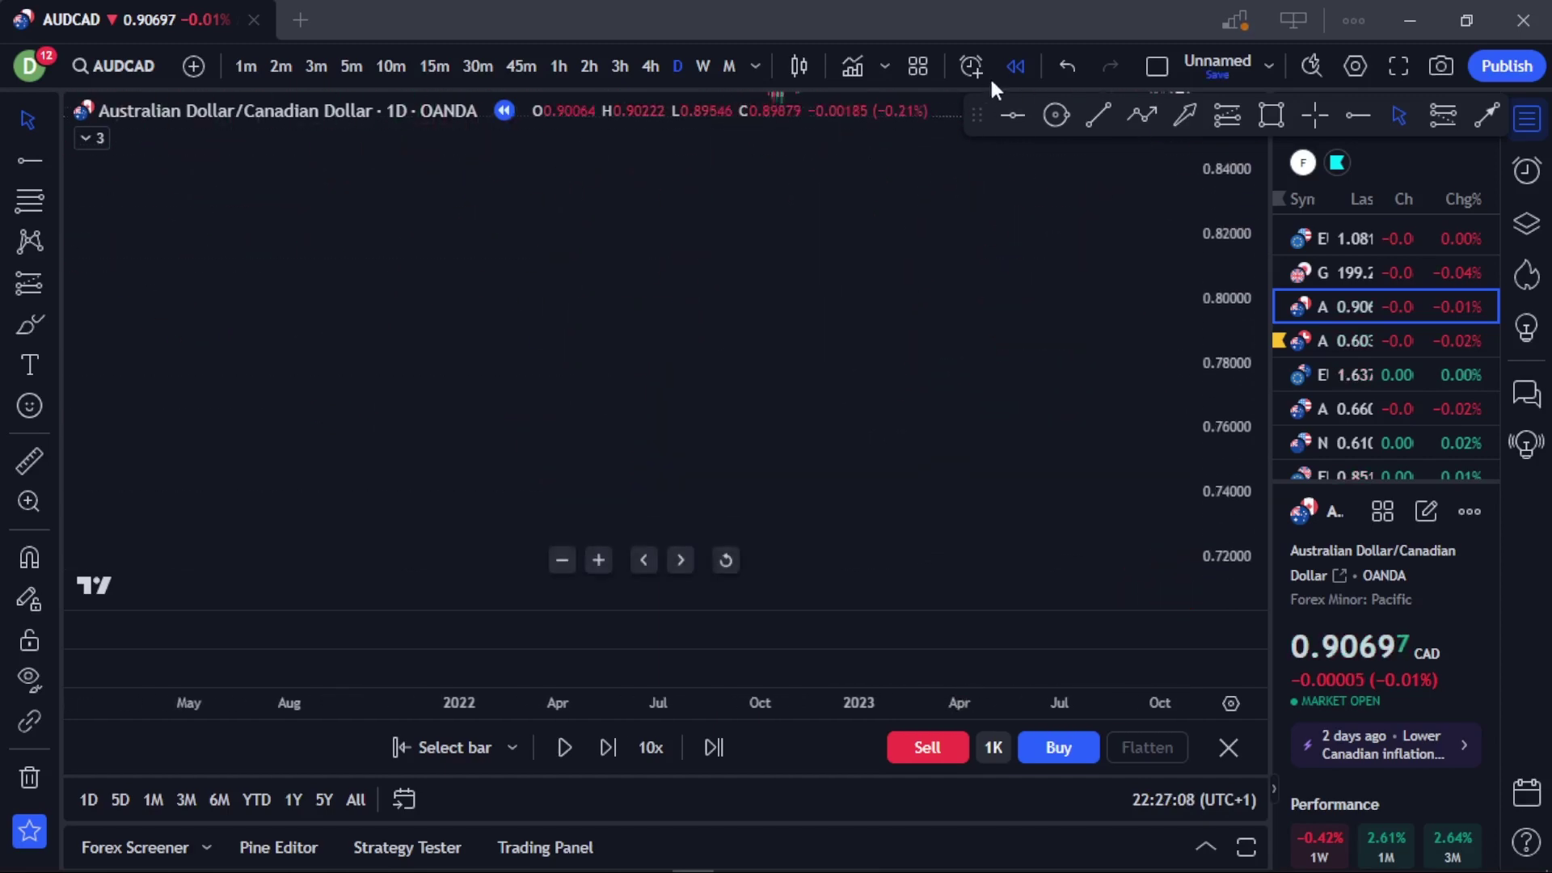
pyautogui.moveTo(710, 307); pyautogui.dragTo(907, 265)
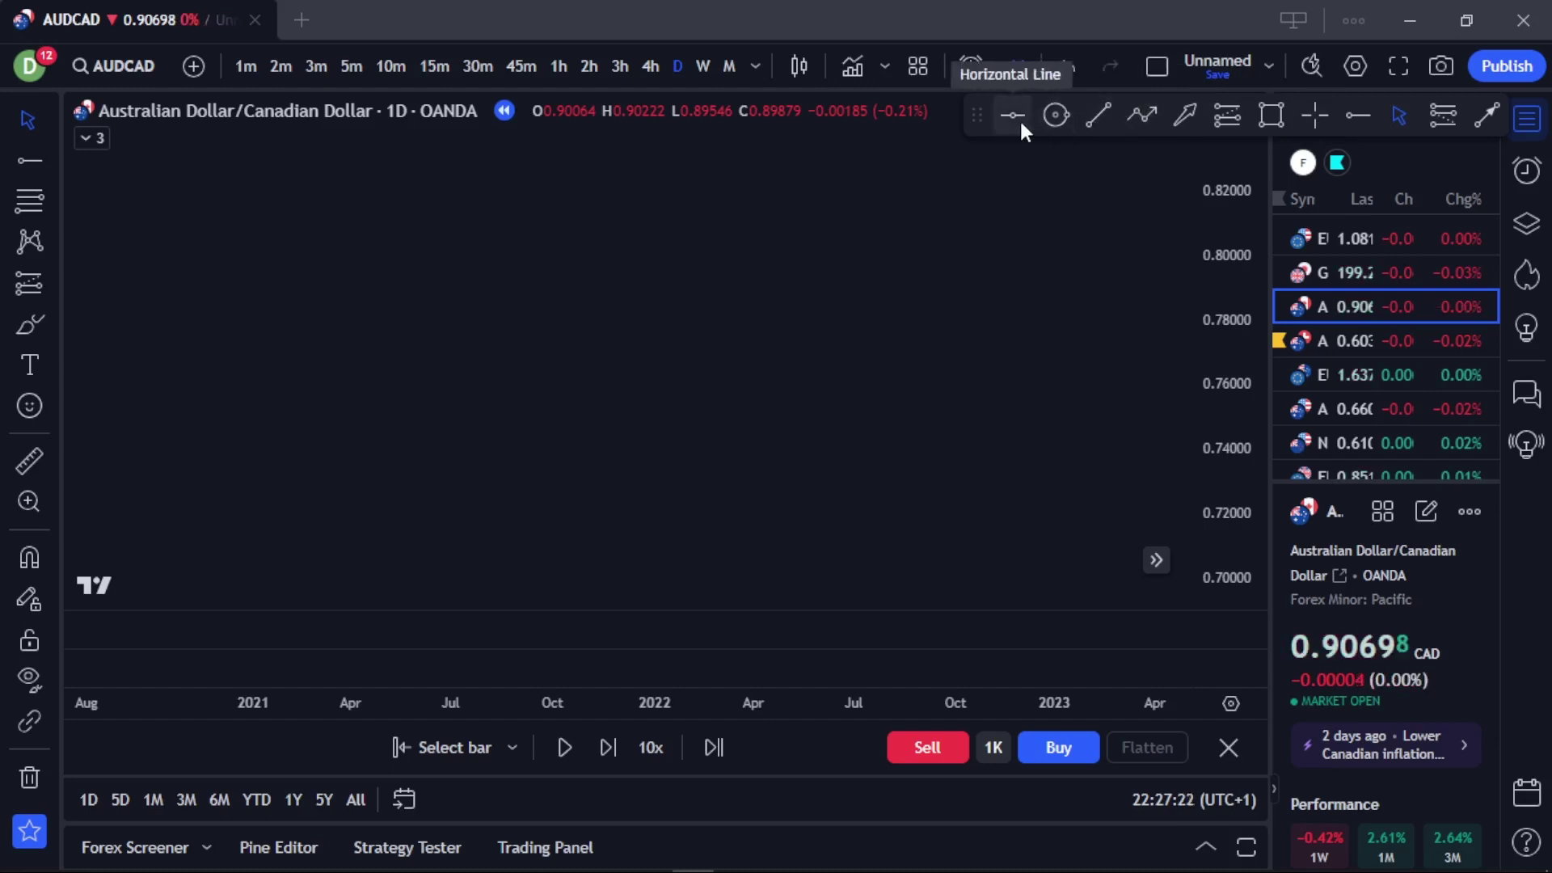
pyautogui.click(1350, 117)
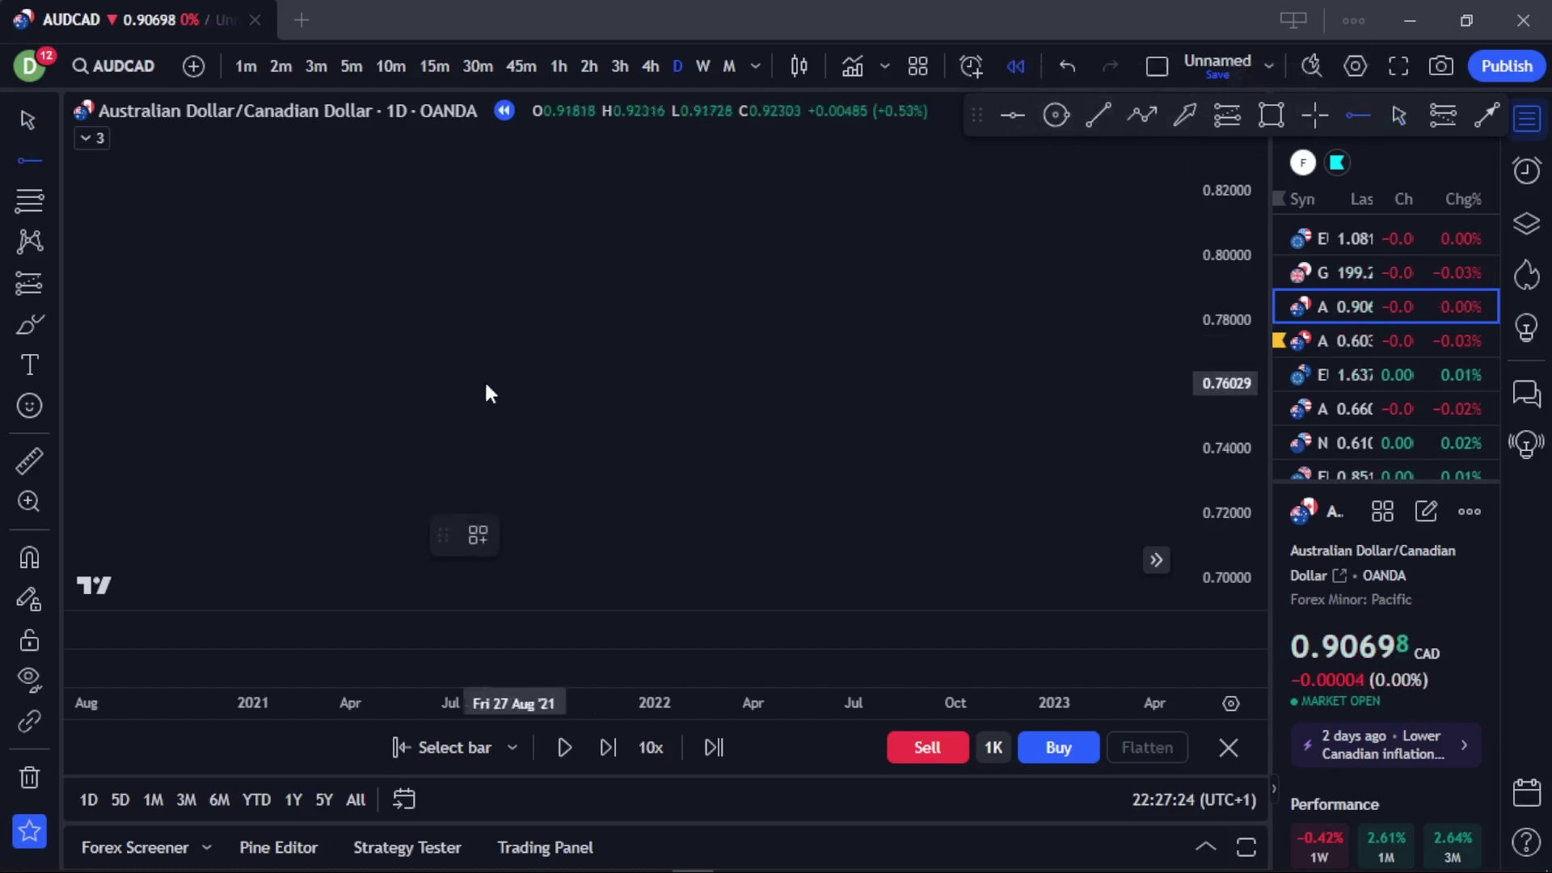
pyautogui.click(387, 287)
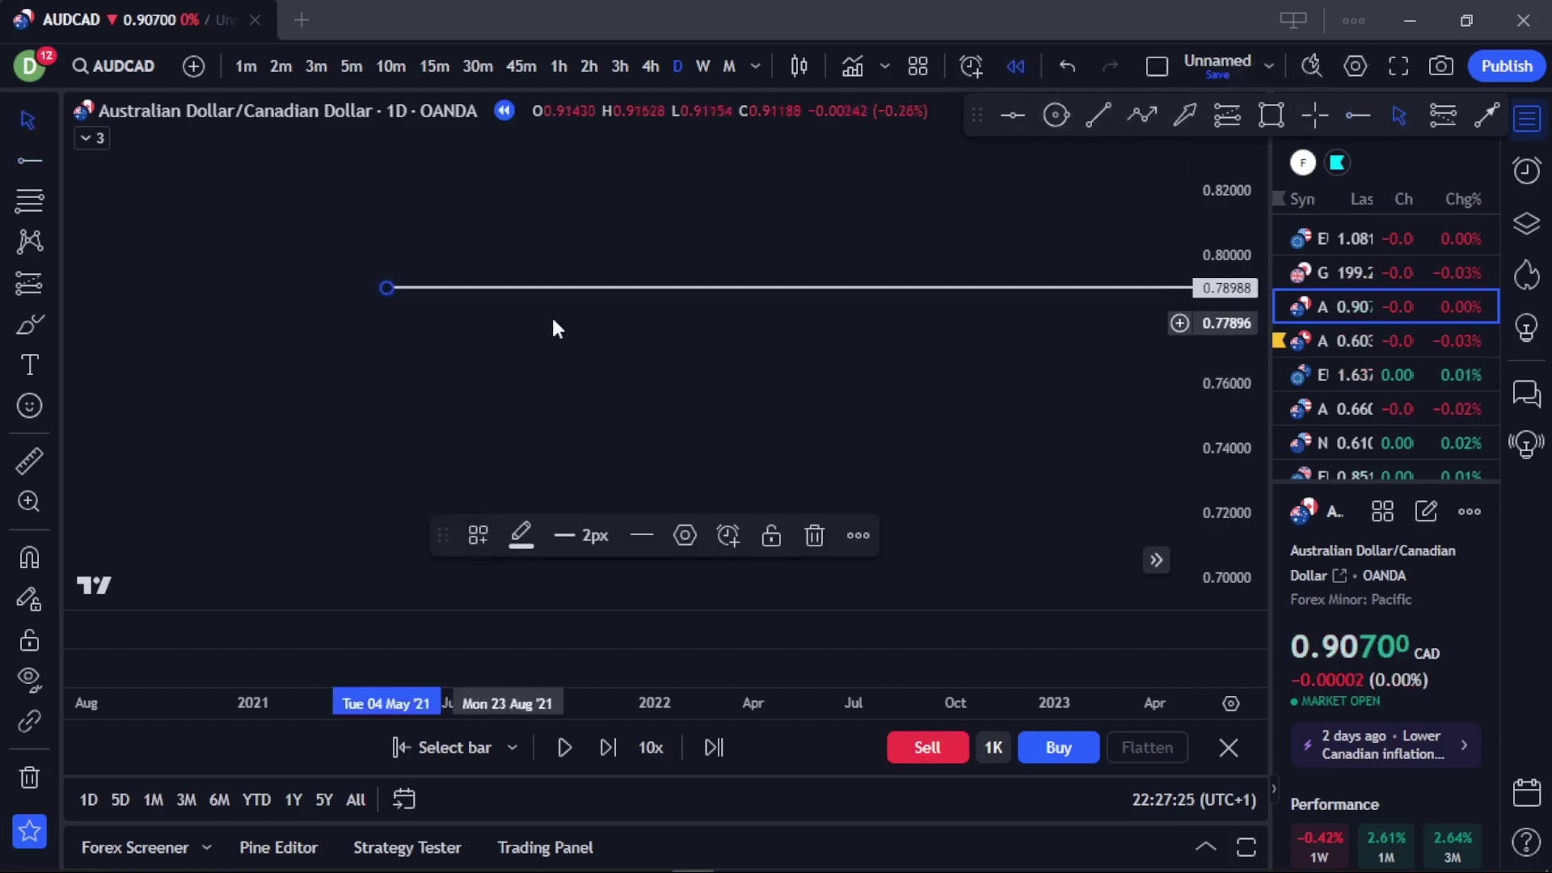
pyautogui.click(1352, 115)
pyautogui.click(412, 489)
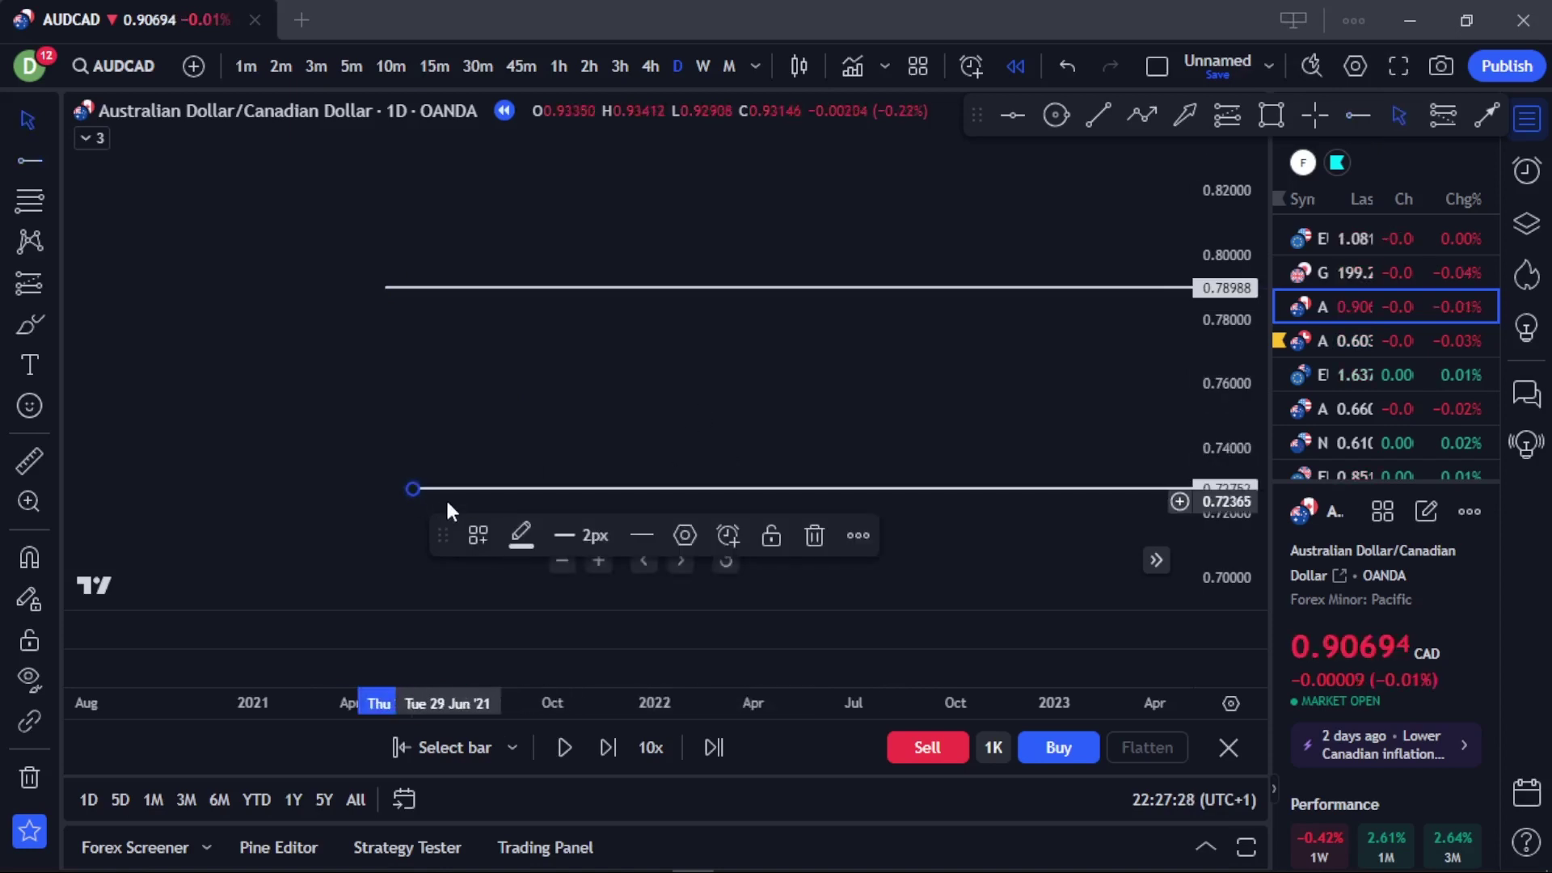
pyautogui.moveTo(413, 489); pyautogui.dragTo(375, 493)
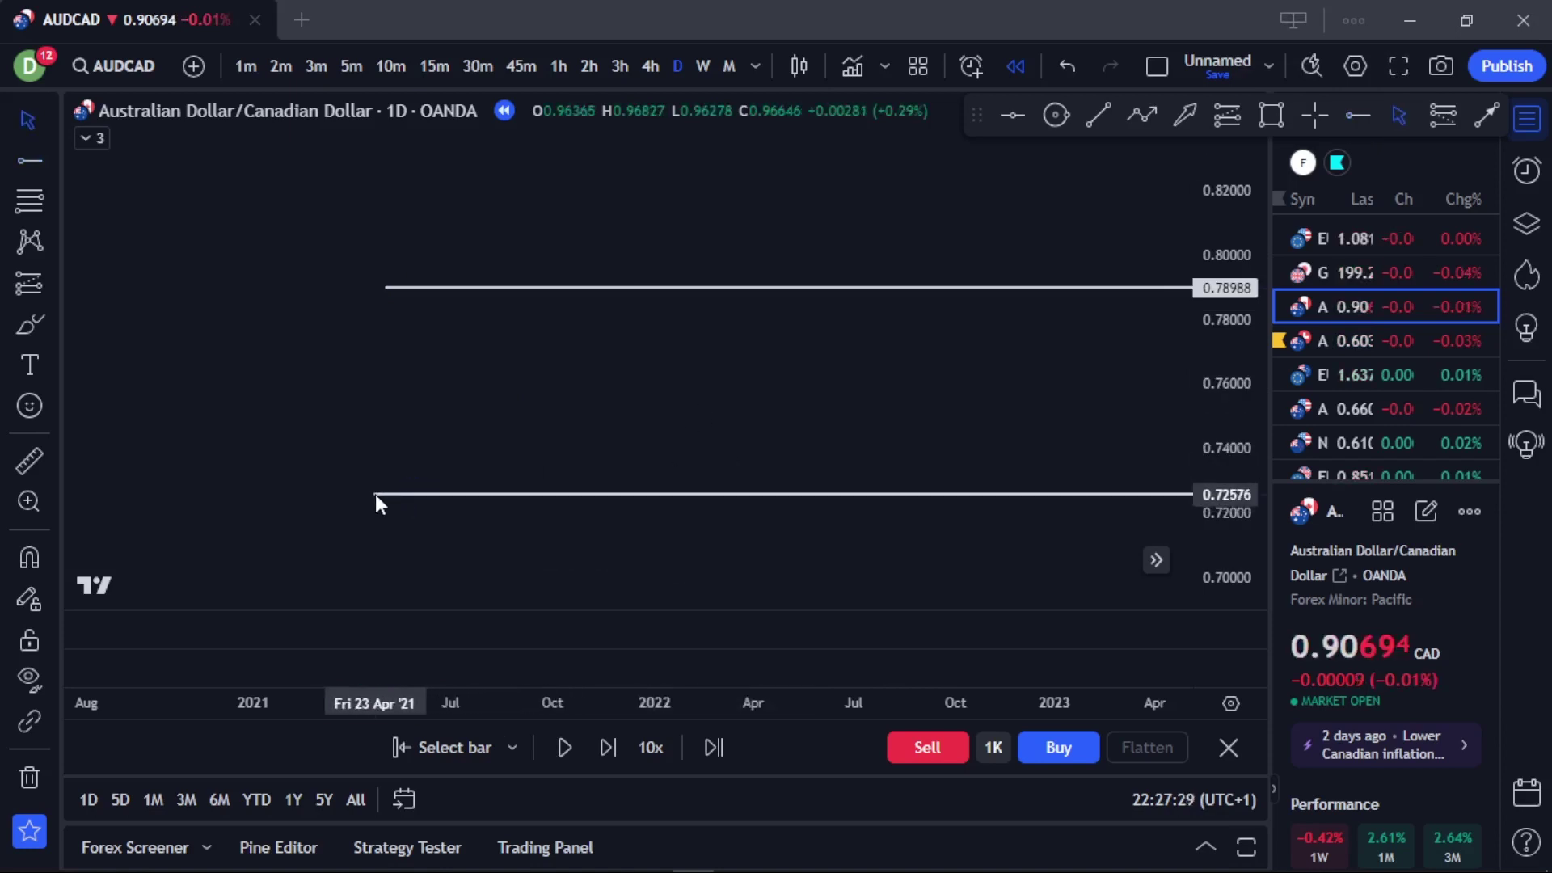
# - Move the rays to exactly 0.82158 and 0.72752 and frame both in view
pyautogui.click(505, 400)
pyautogui.moveTo(509, 315); pyautogui.dragTo(489, 211)
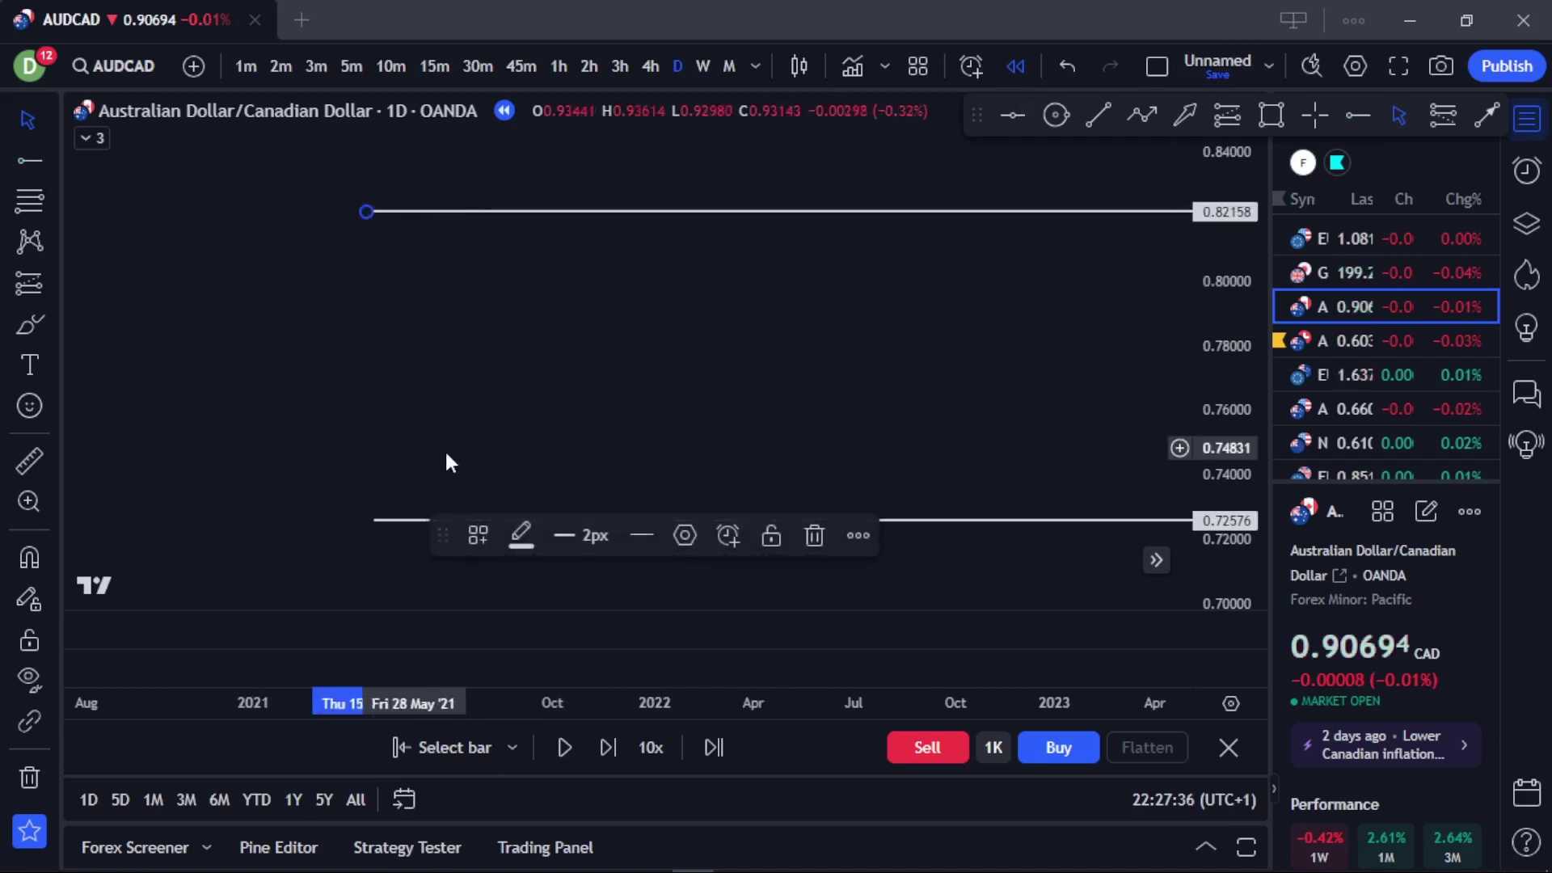
pyautogui.moveTo(363, 521); pyautogui.dragTo(349, 516)
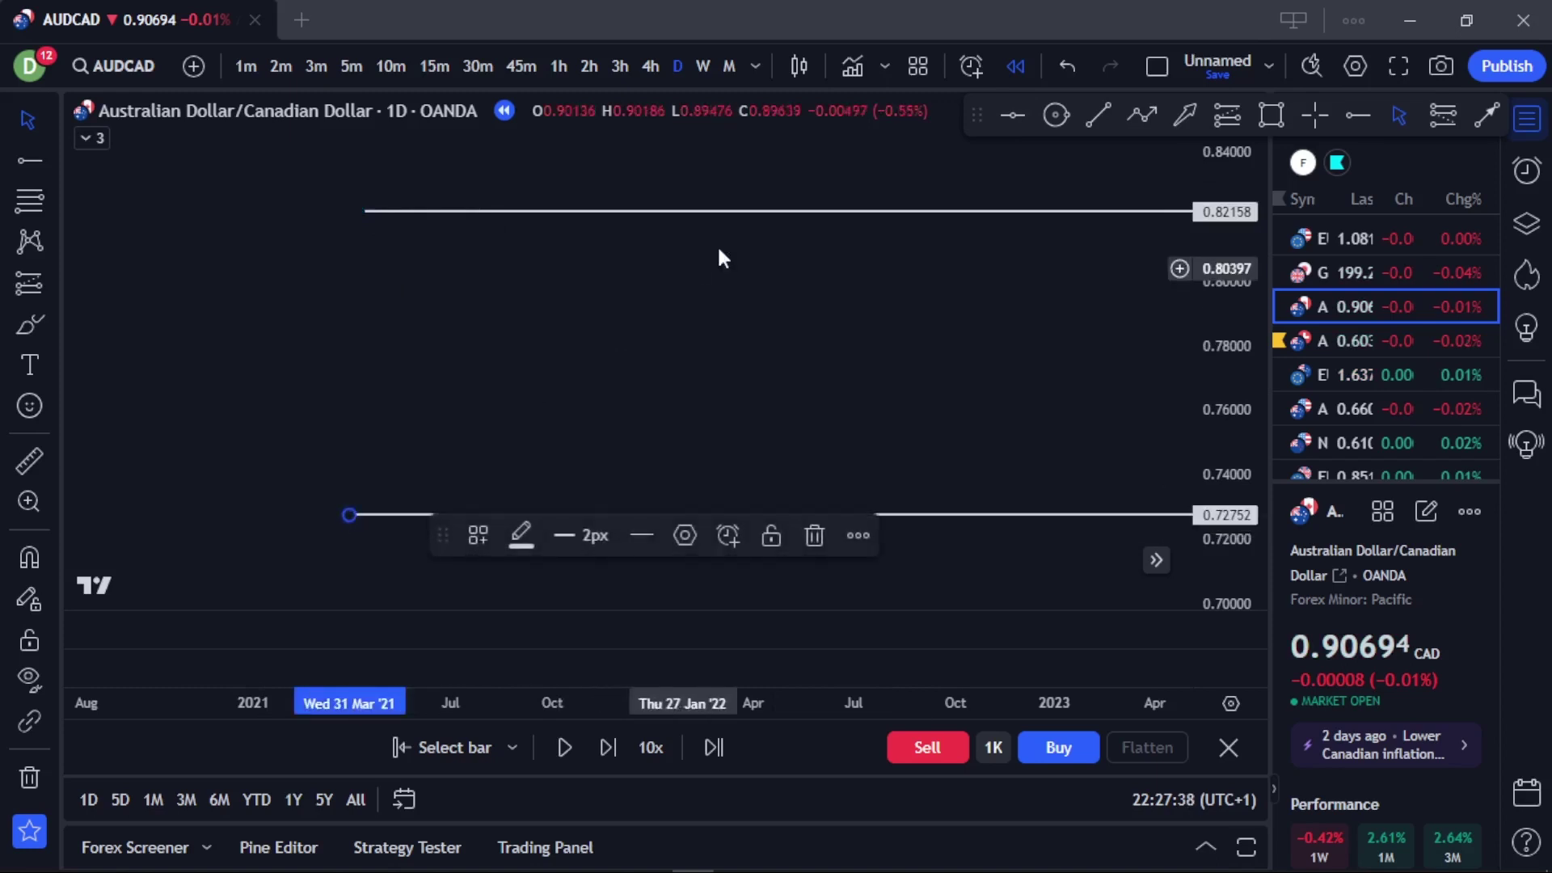
pyautogui.moveTo(718, 256); pyautogui.dragTo(725, 305)
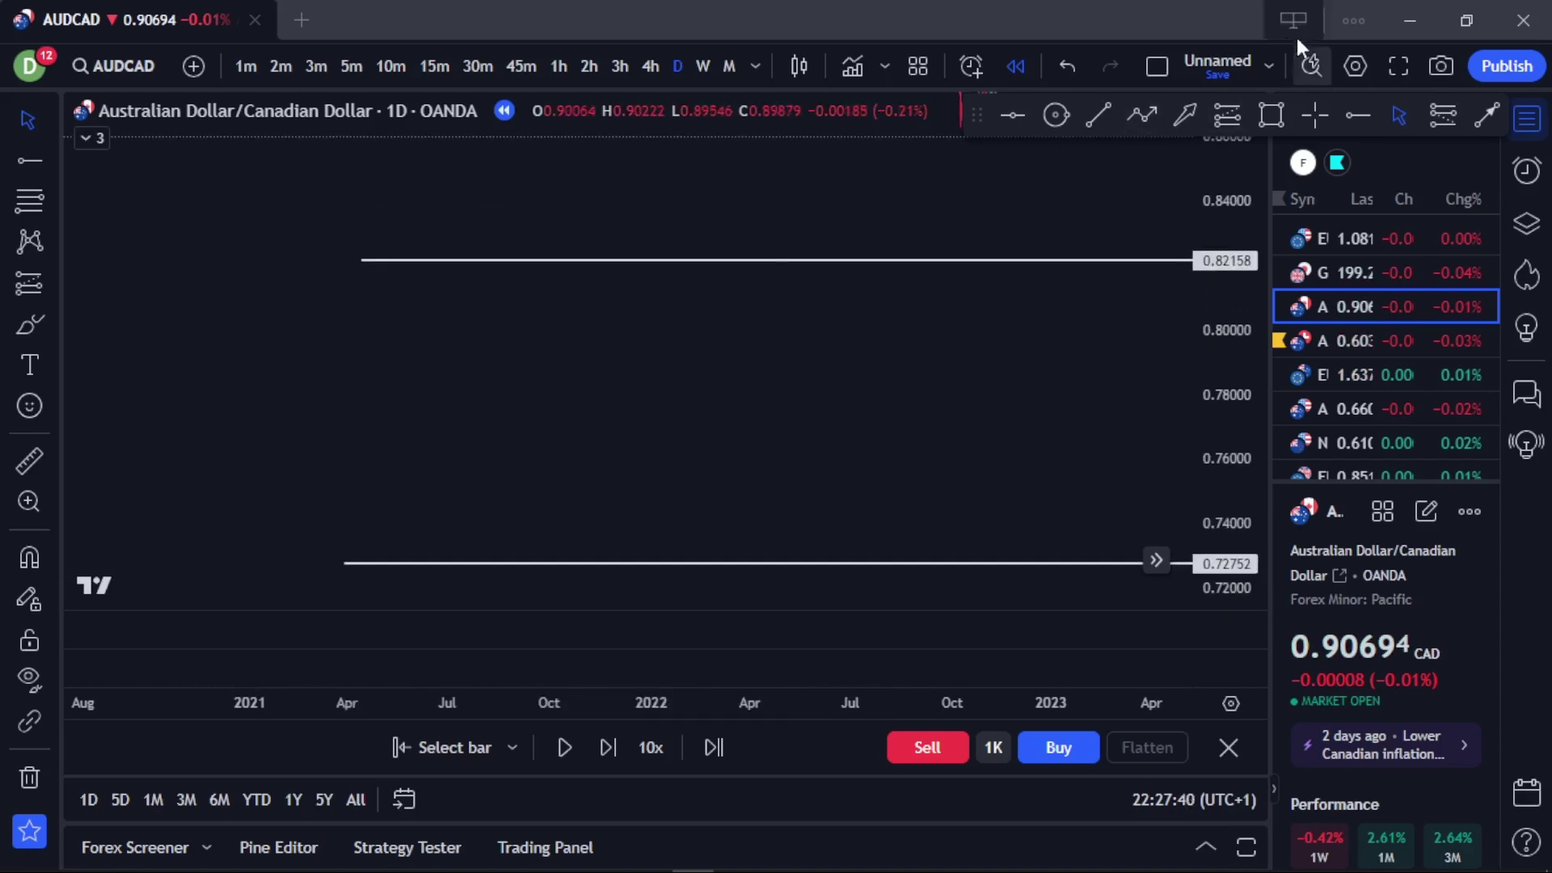
# - Draw a zigzag path swinging between the 0.72752 and 0.82158 rays, spiking above 0.82158 and ending at 0.72752
pyautogui.click(1142, 115)
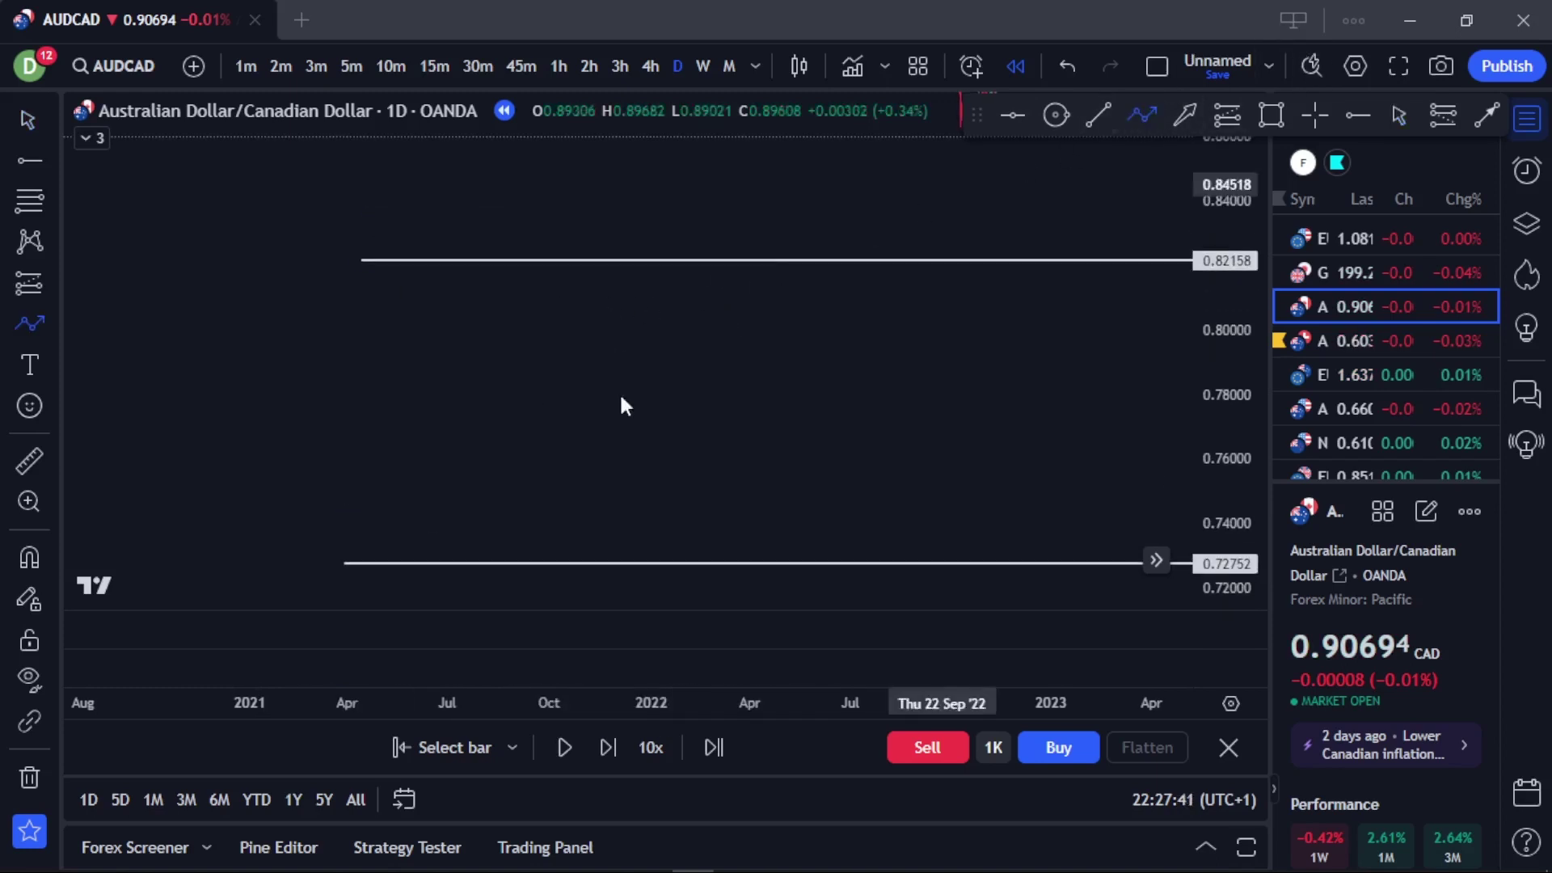
pyautogui.click(344, 556)
pyautogui.click(406, 266)
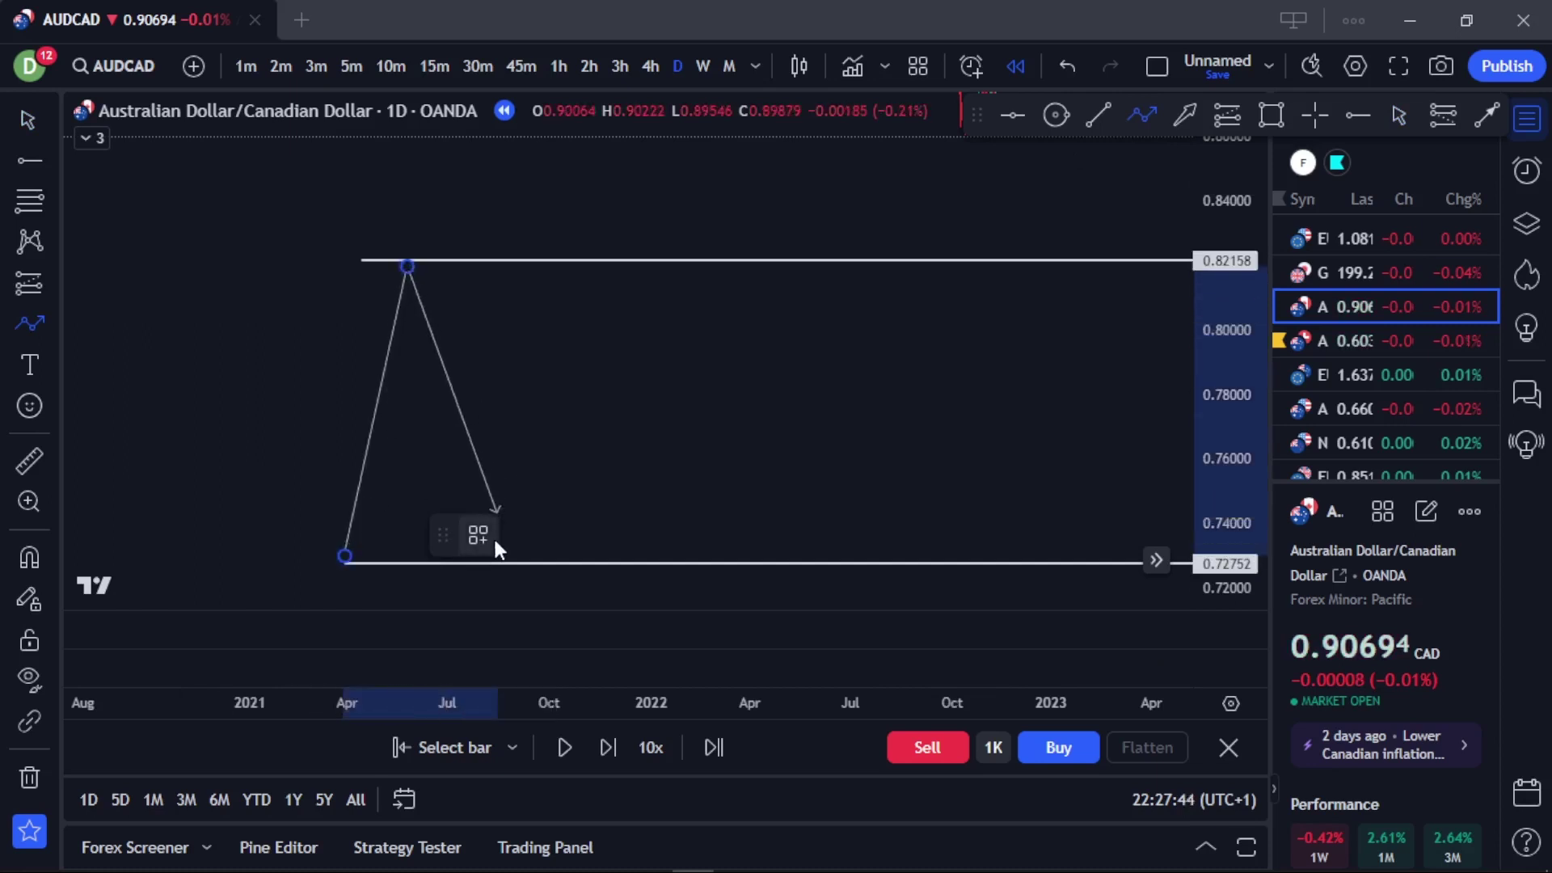
pyautogui.click(521, 565)
pyautogui.click(604, 564)
pyautogui.click(609, 369)
pyautogui.click(669, 520)
pyautogui.click(785, 527)
pyautogui.click(811, 567)
pyautogui.click(854, 271)
pyautogui.click(904, 492)
pyautogui.click(1035, 265)
pyautogui.click(1067, 402)
pyautogui.click(1168, 229)
pyautogui.doubleClick(1117, 558)
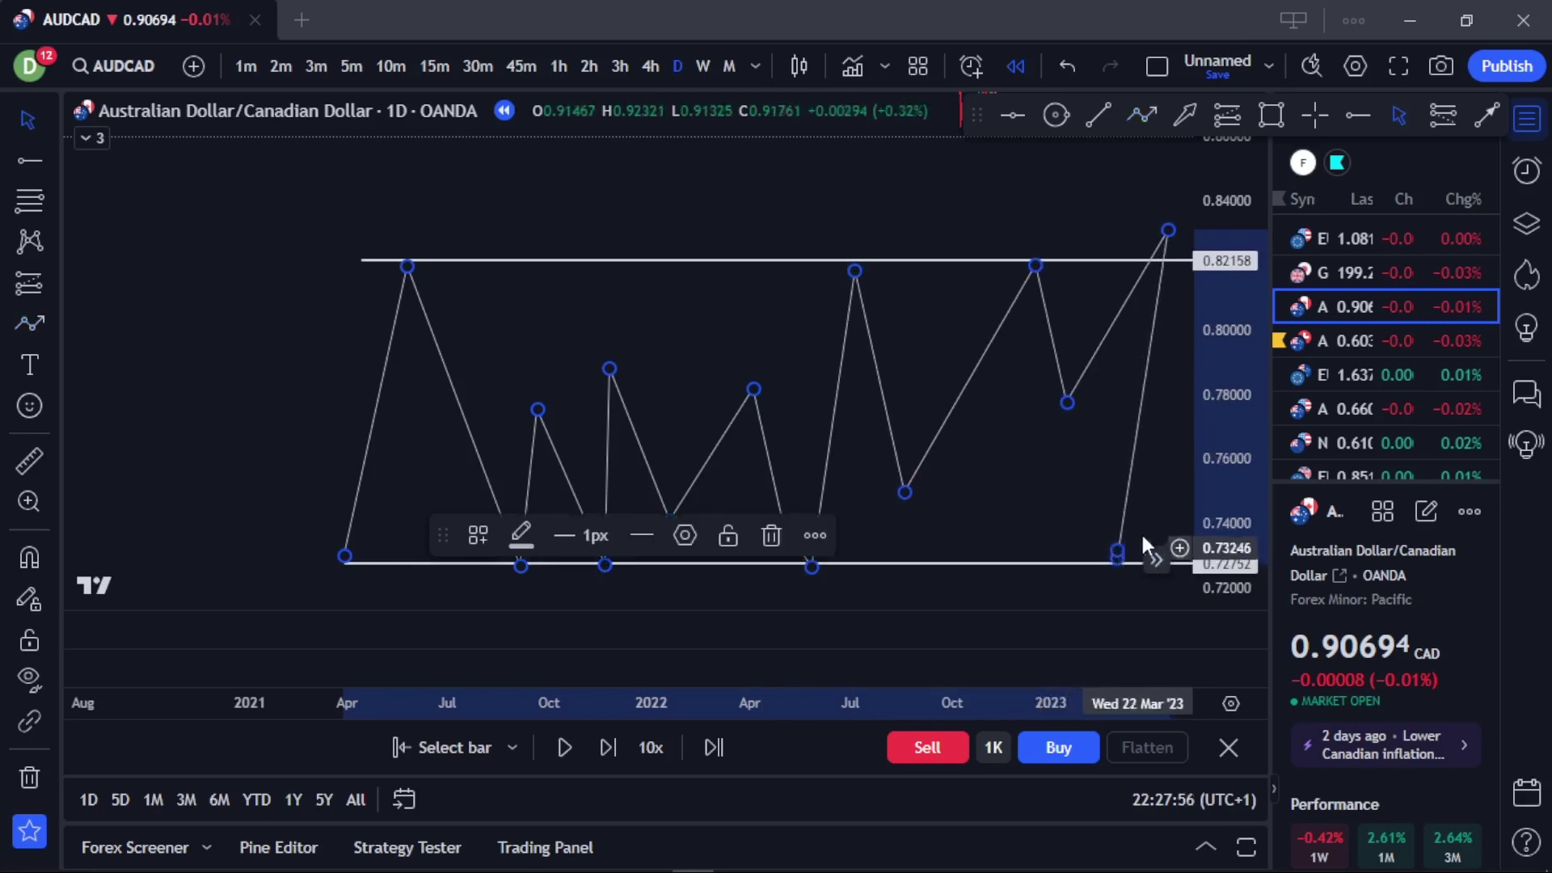
pyautogui.moveTo(1046, 402); pyautogui.dragTo(863, 421)
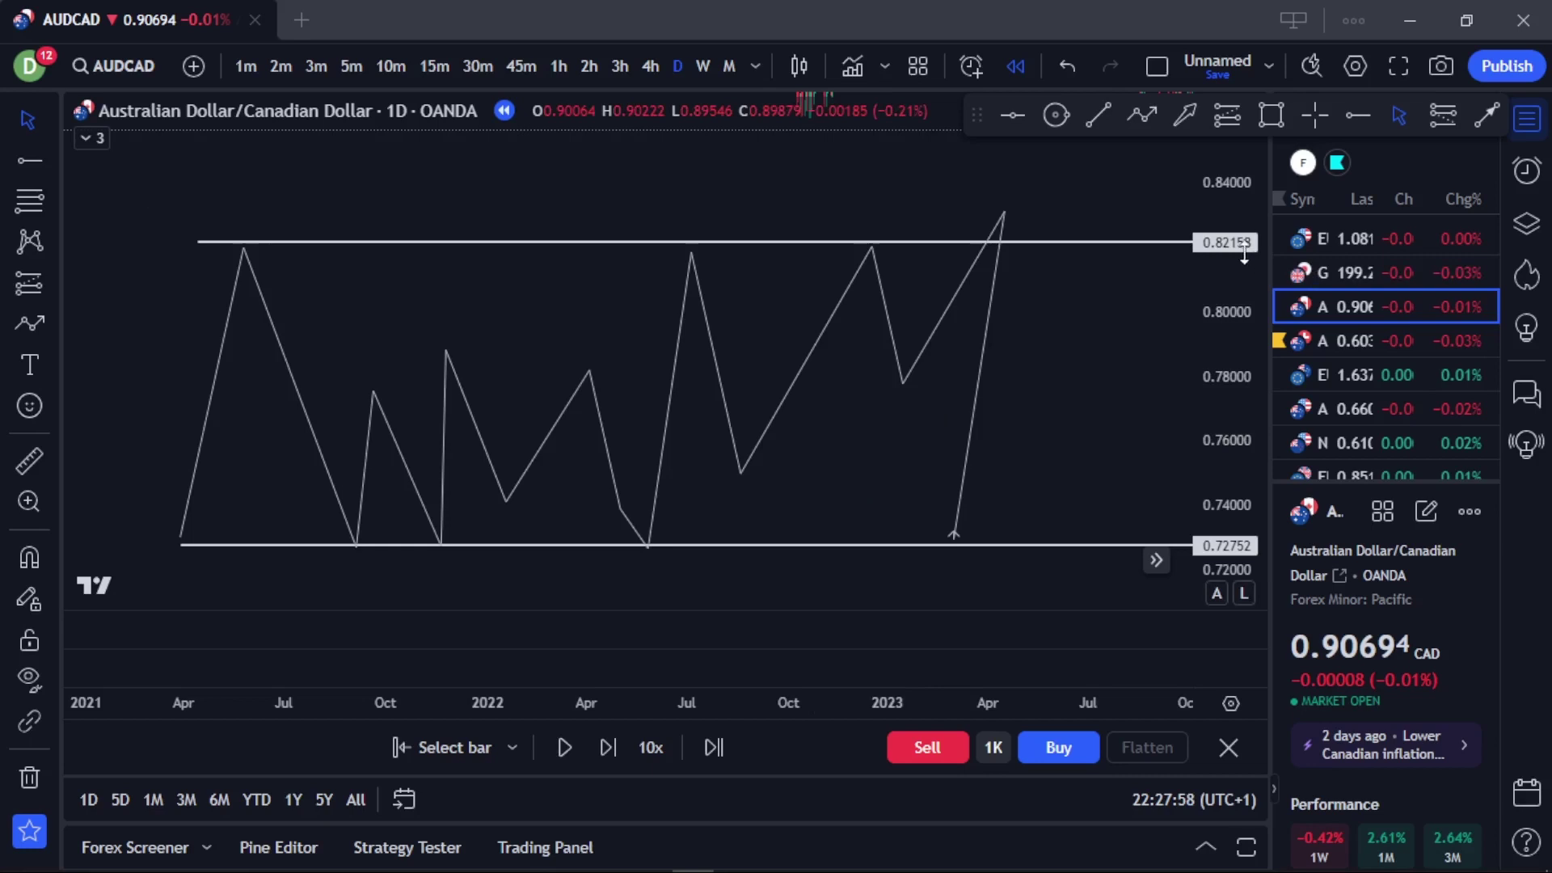
pyautogui.scroll(-3, 1241, 396)
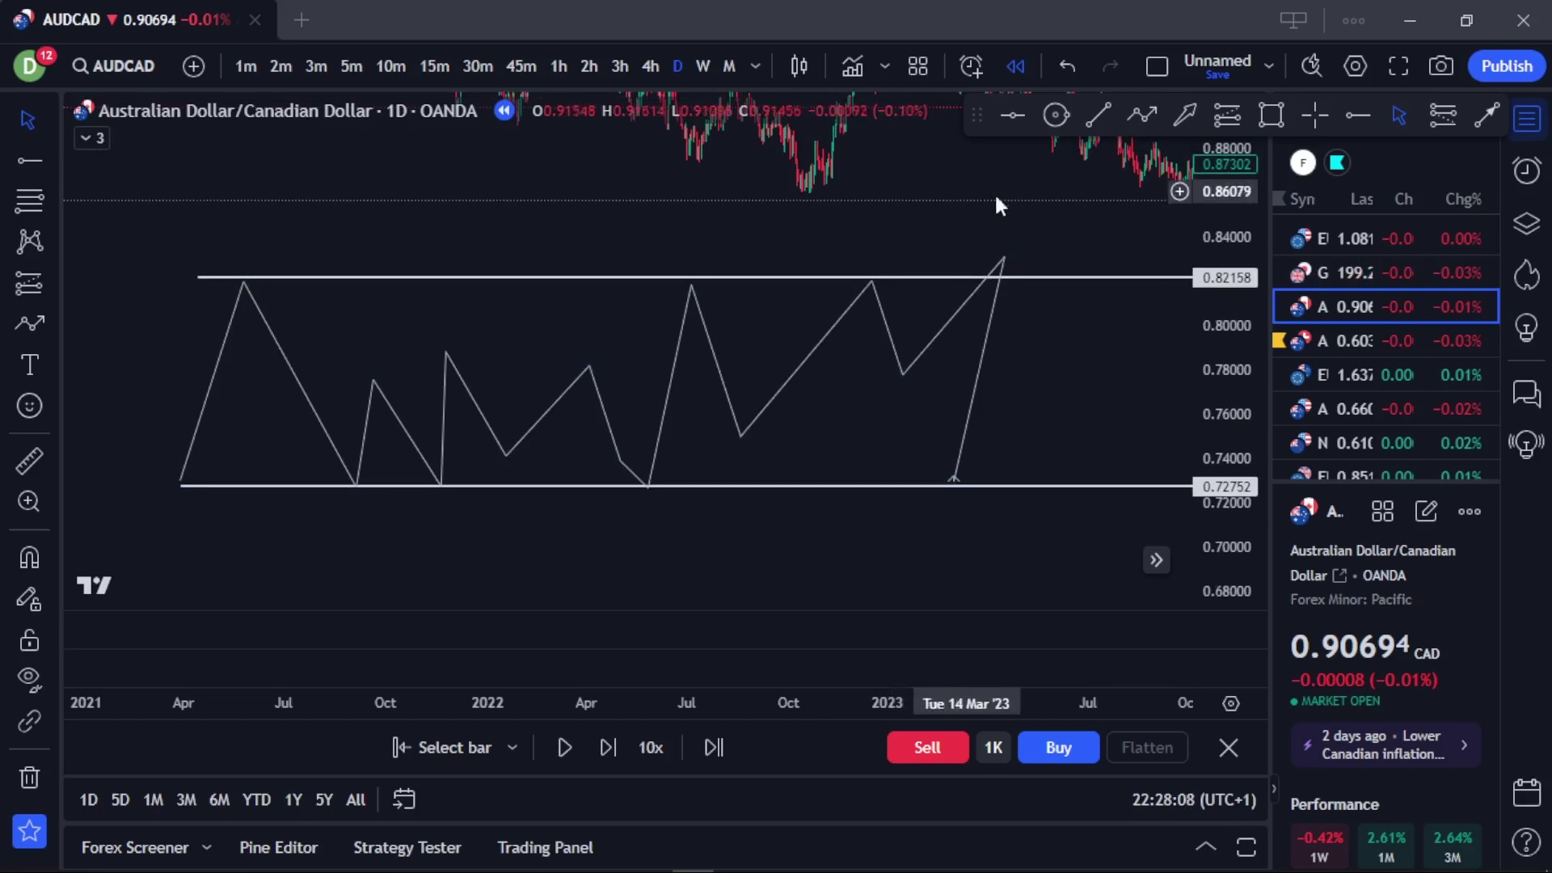
# - Draw a path that drops below the 0.72752 line, retests it, then falls further
pyautogui.click(1143, 115)
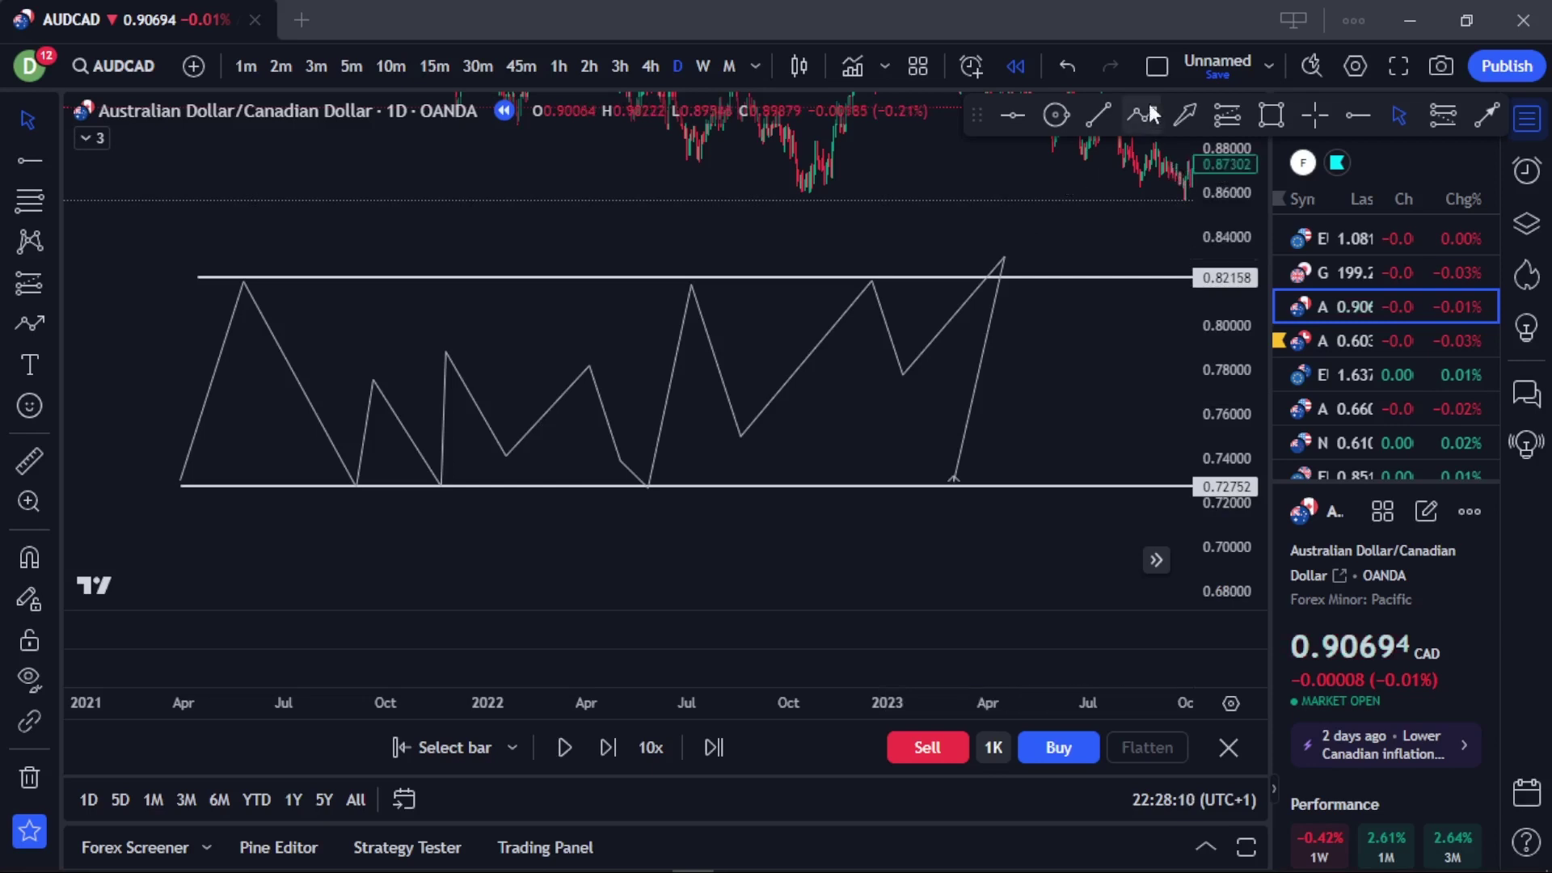
pyautogui.click(949, 478)
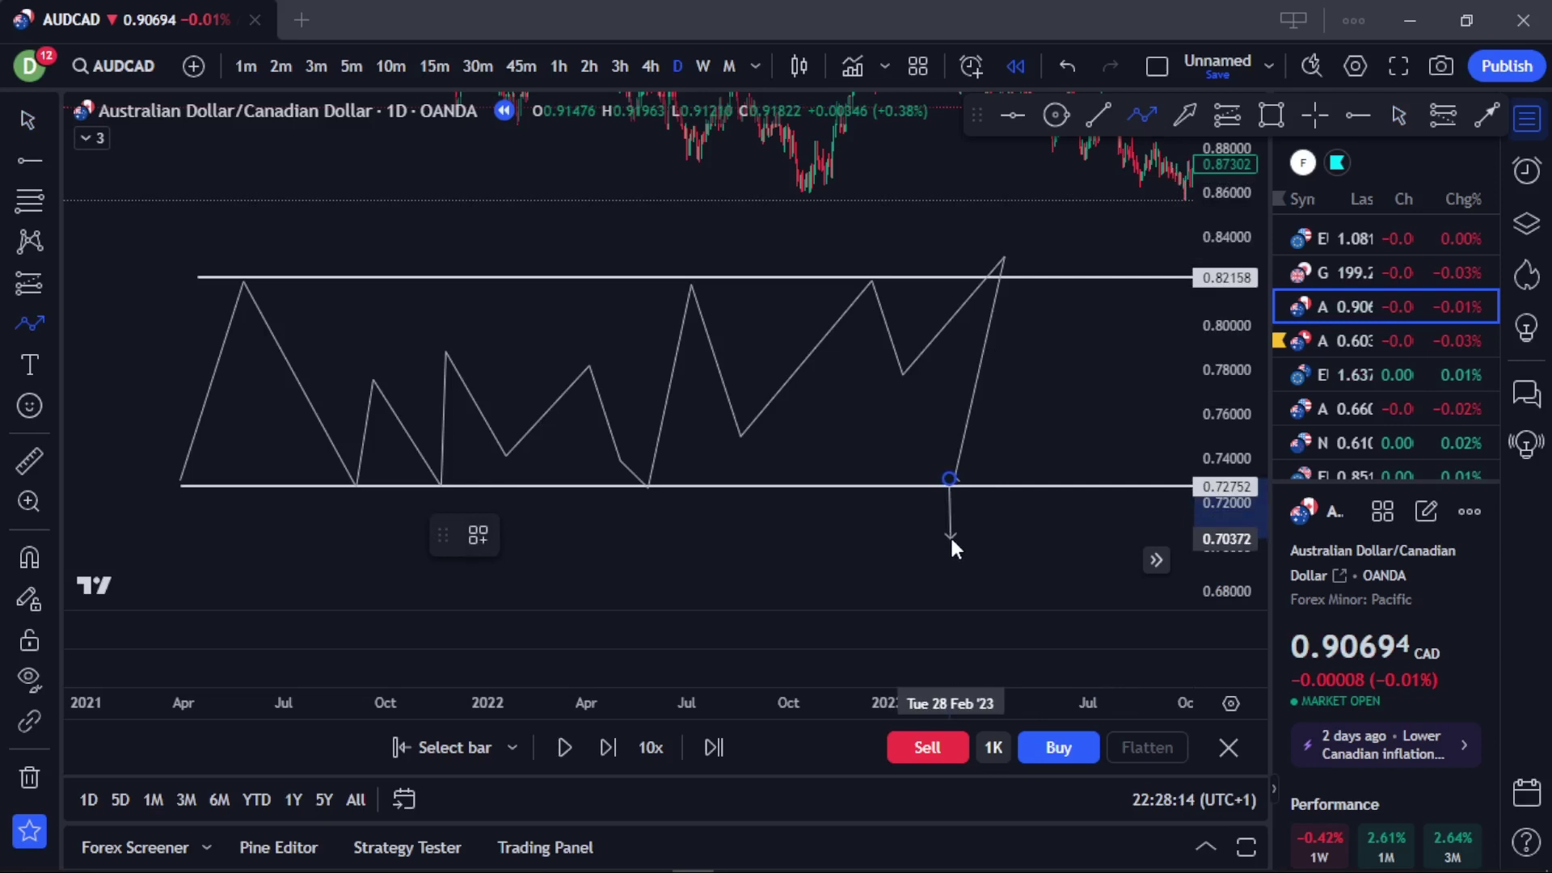
pyautogui.click(949, 541)
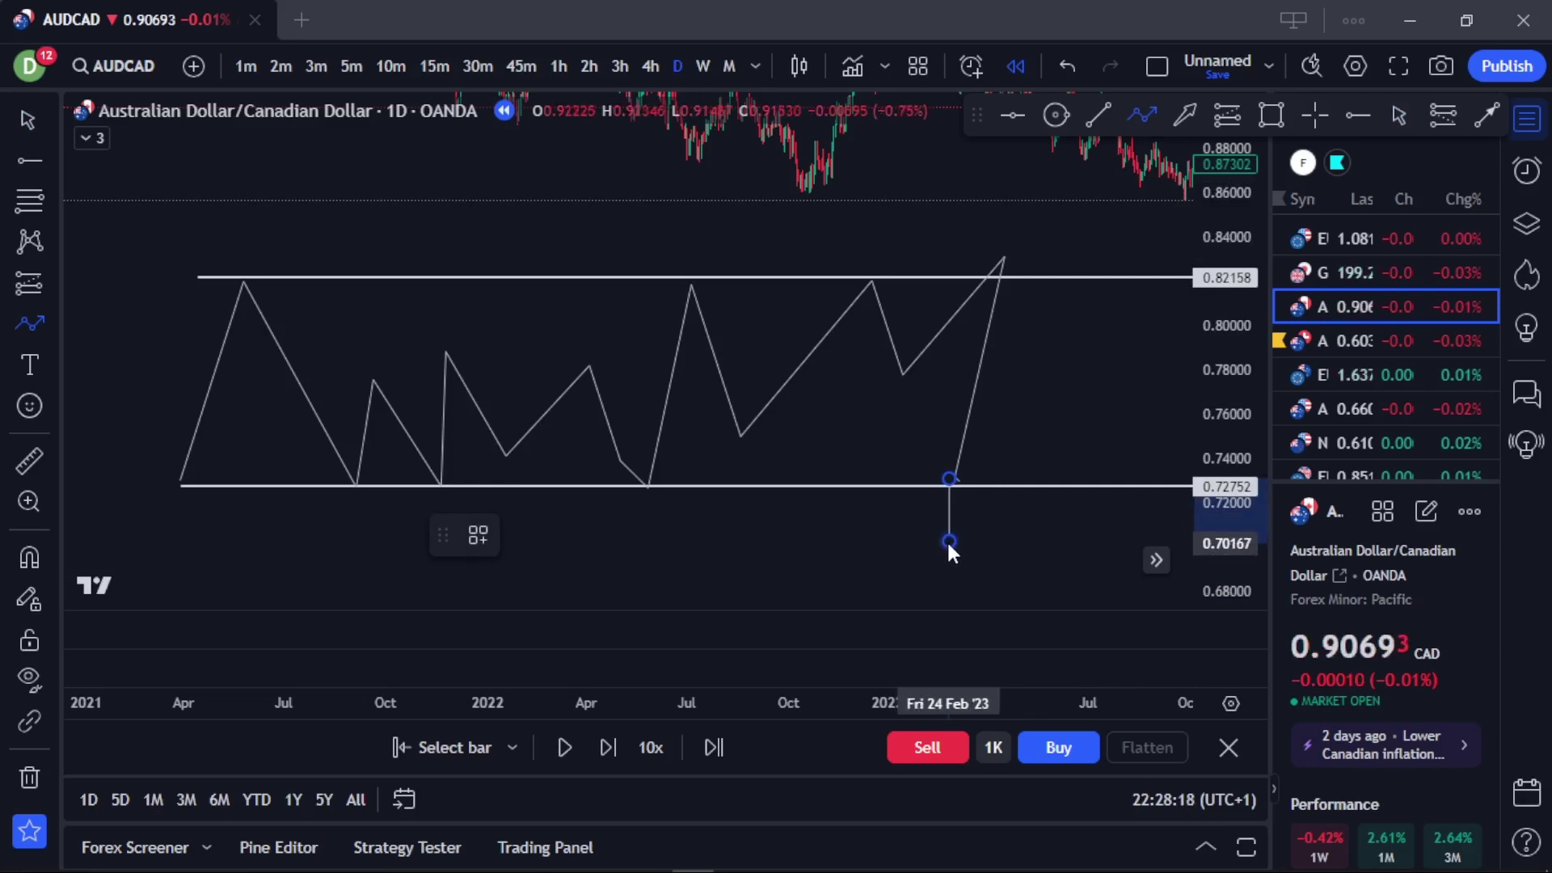
pyautogui.click(997, 482)
pyautogui.click(993, 606)
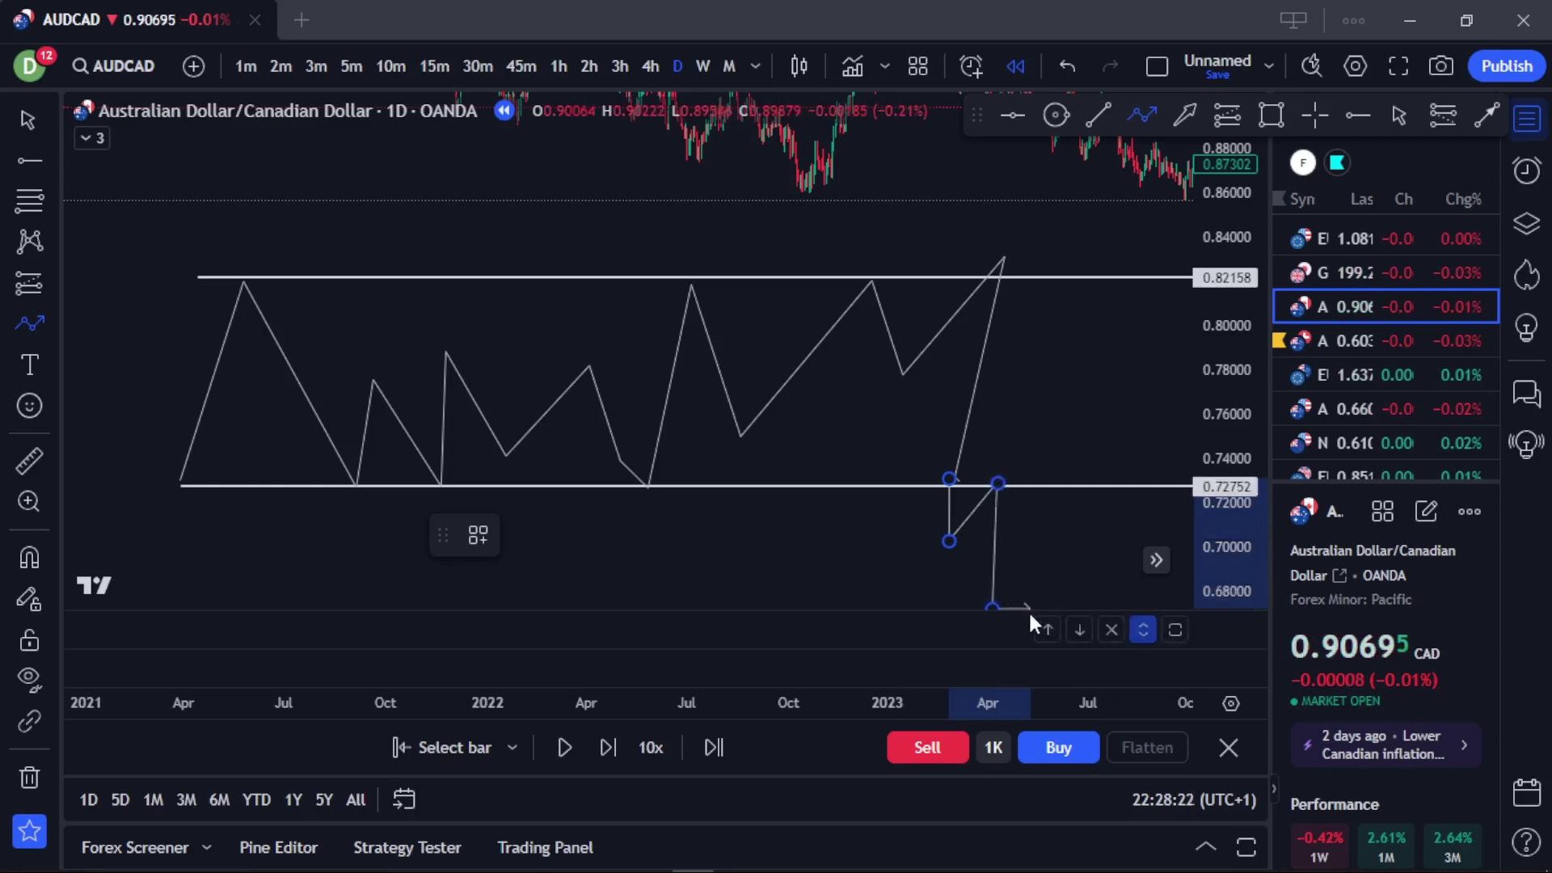
pyautogui.doubleClick(986, 601)
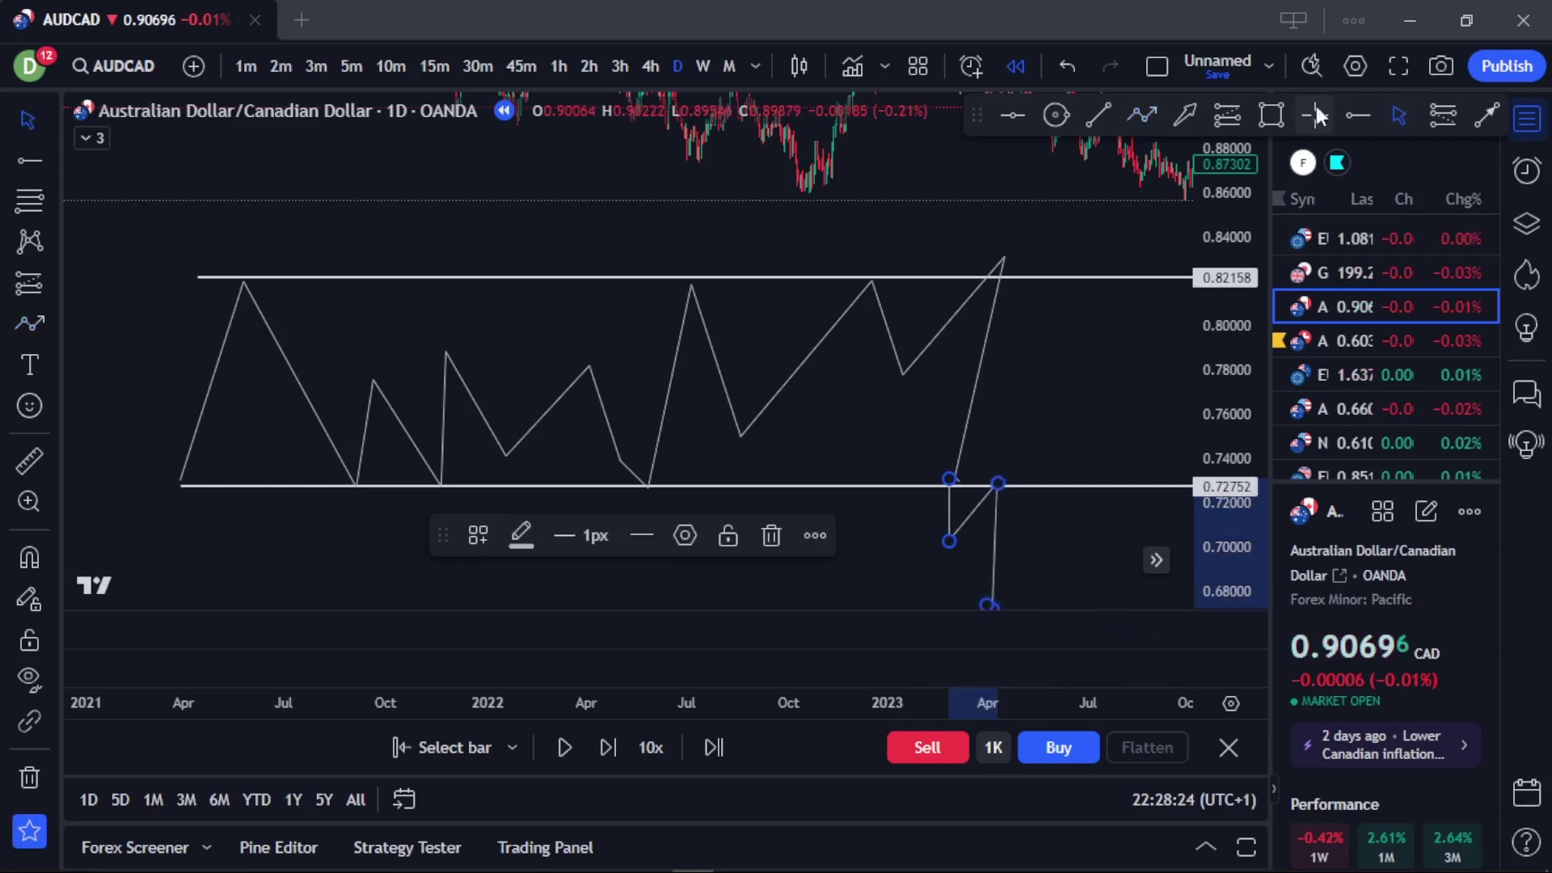
pyautogui.click(918, 255)
# - Draw a breakout path above 0.82158 that retests the line and climbs to about 0.87
pyautogui.moveTo(918, 255); pyautogui.dragTo(958, 289)
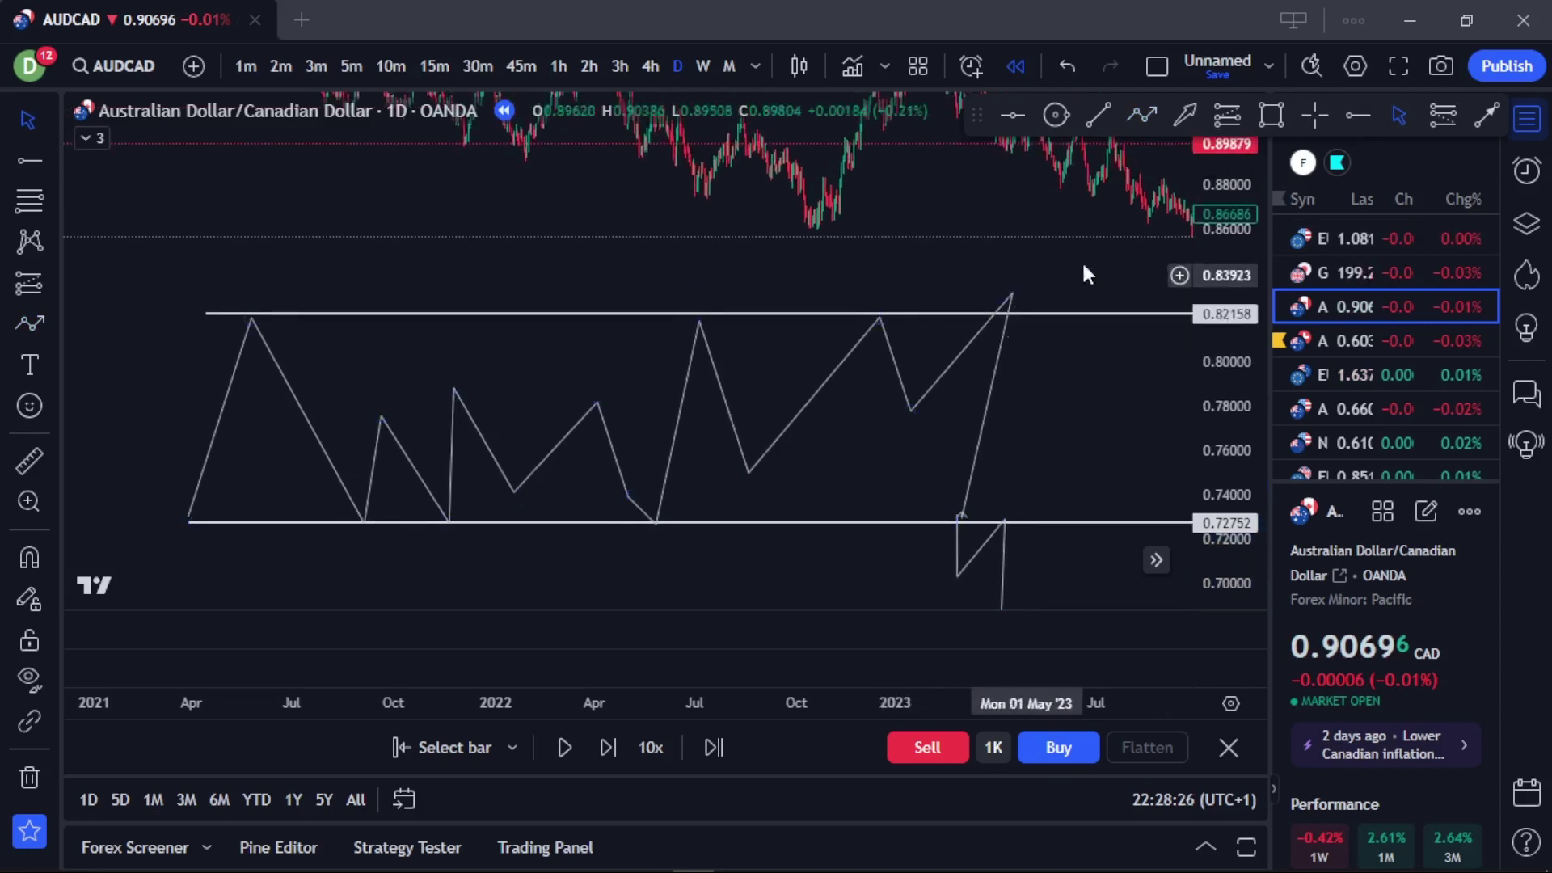
pyautogui.click(1142, 115)
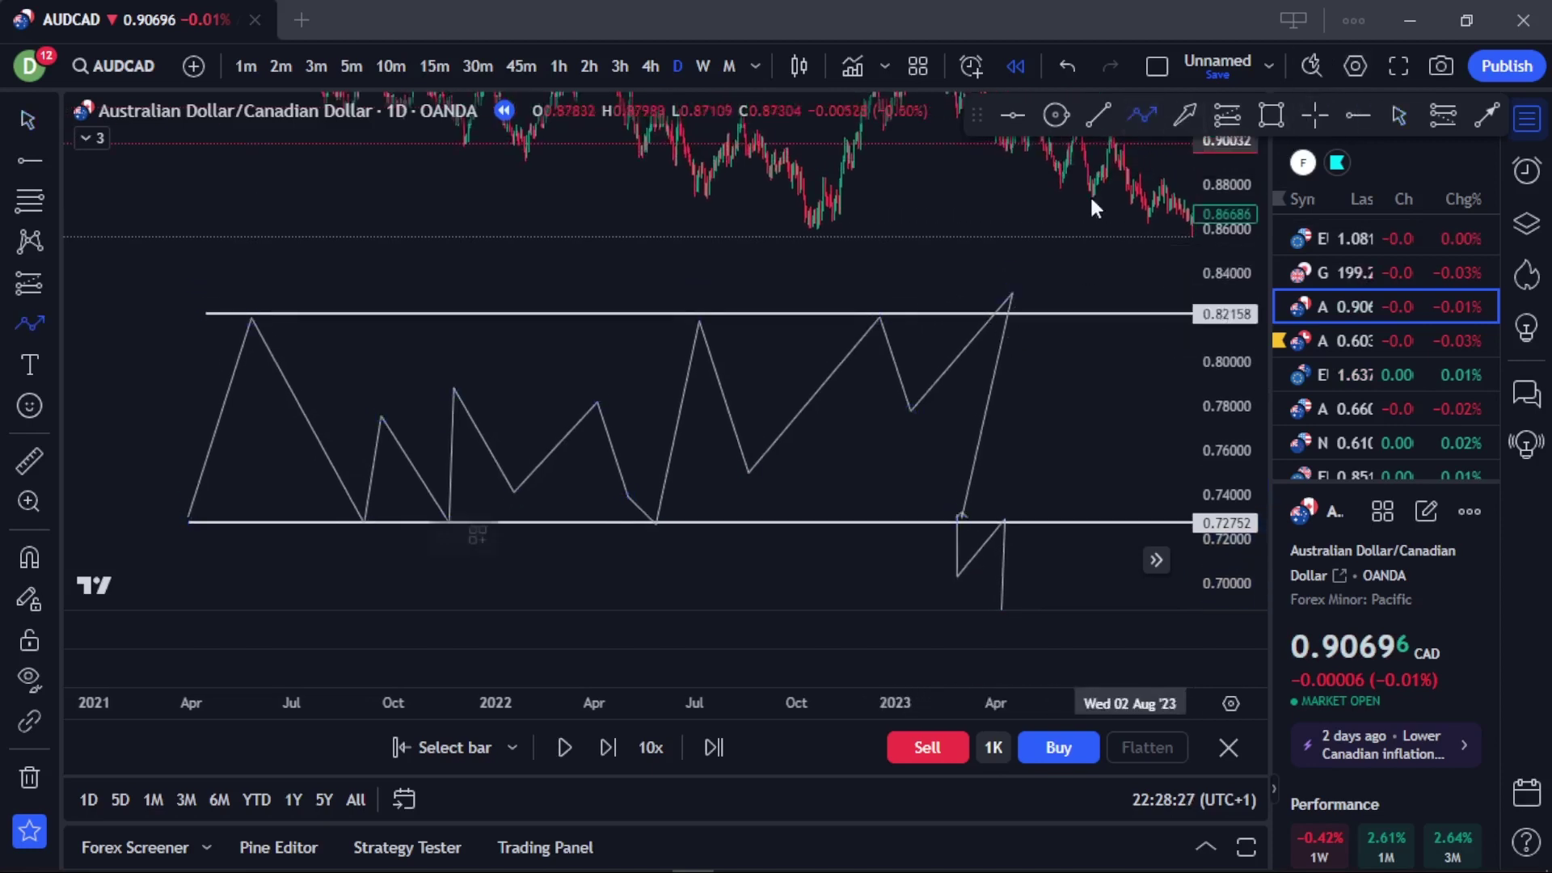
pyautogui.click(1003, 314)
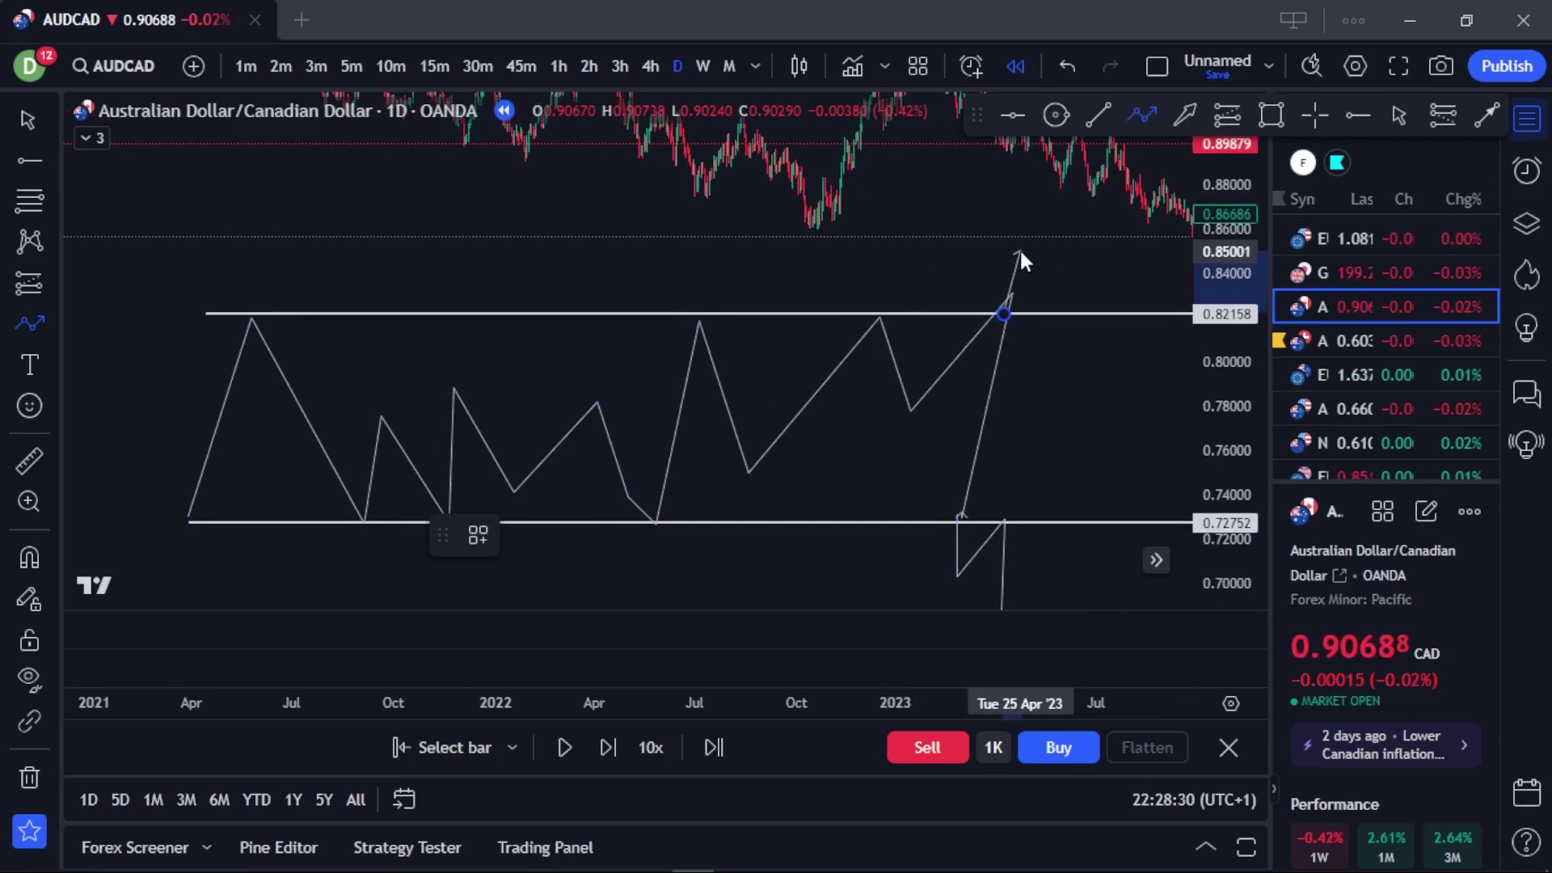
pyautogui.click(1020, 252)
pyautogui.click(1060, 314)
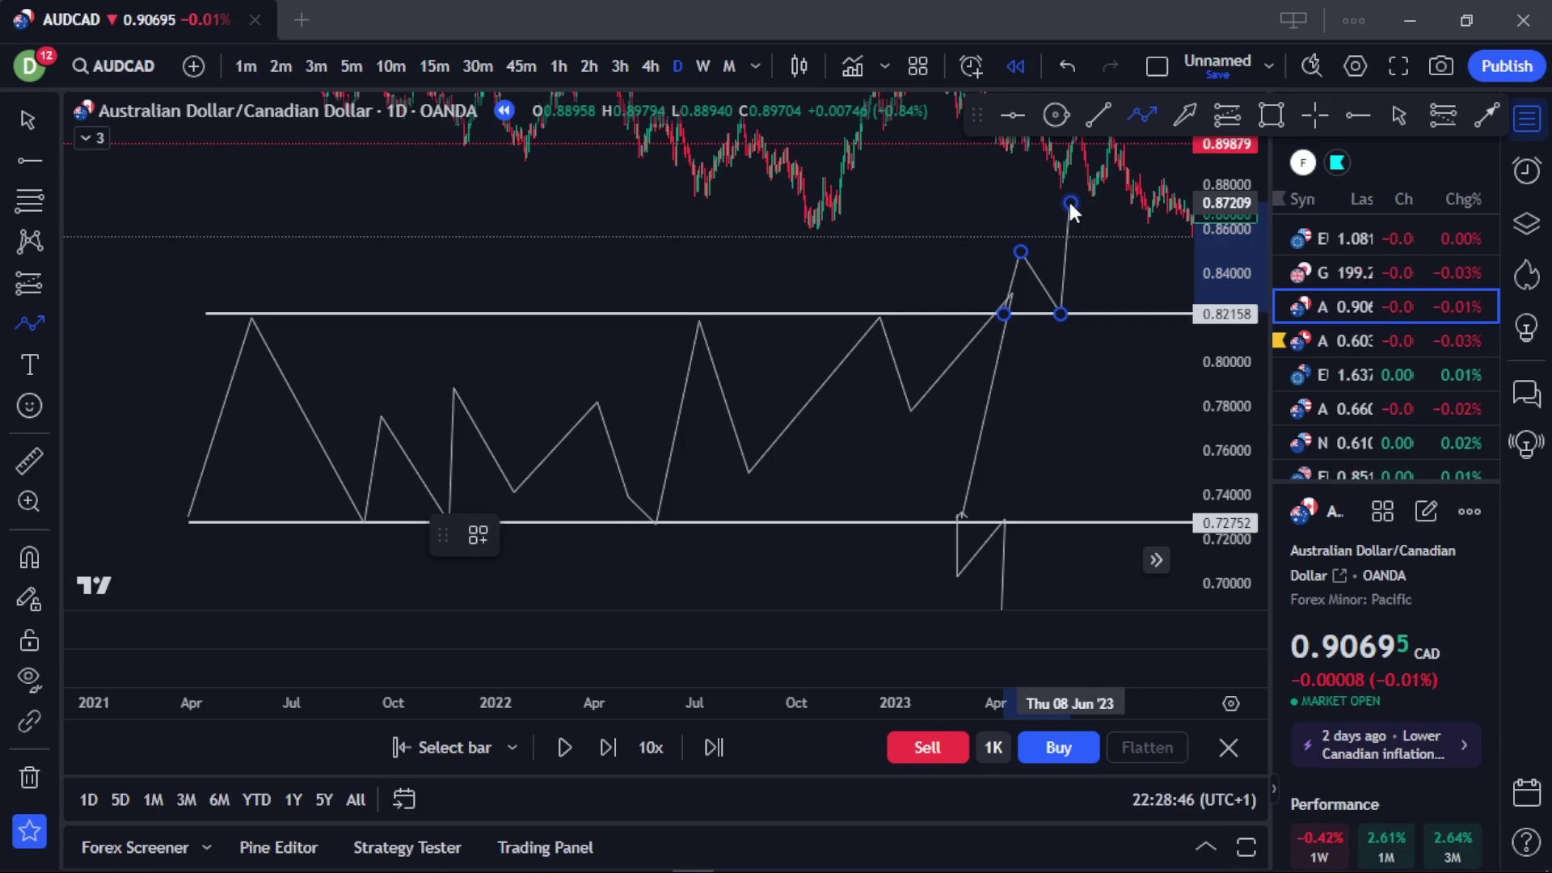
pyautogui.doubleClick(1069, 202)
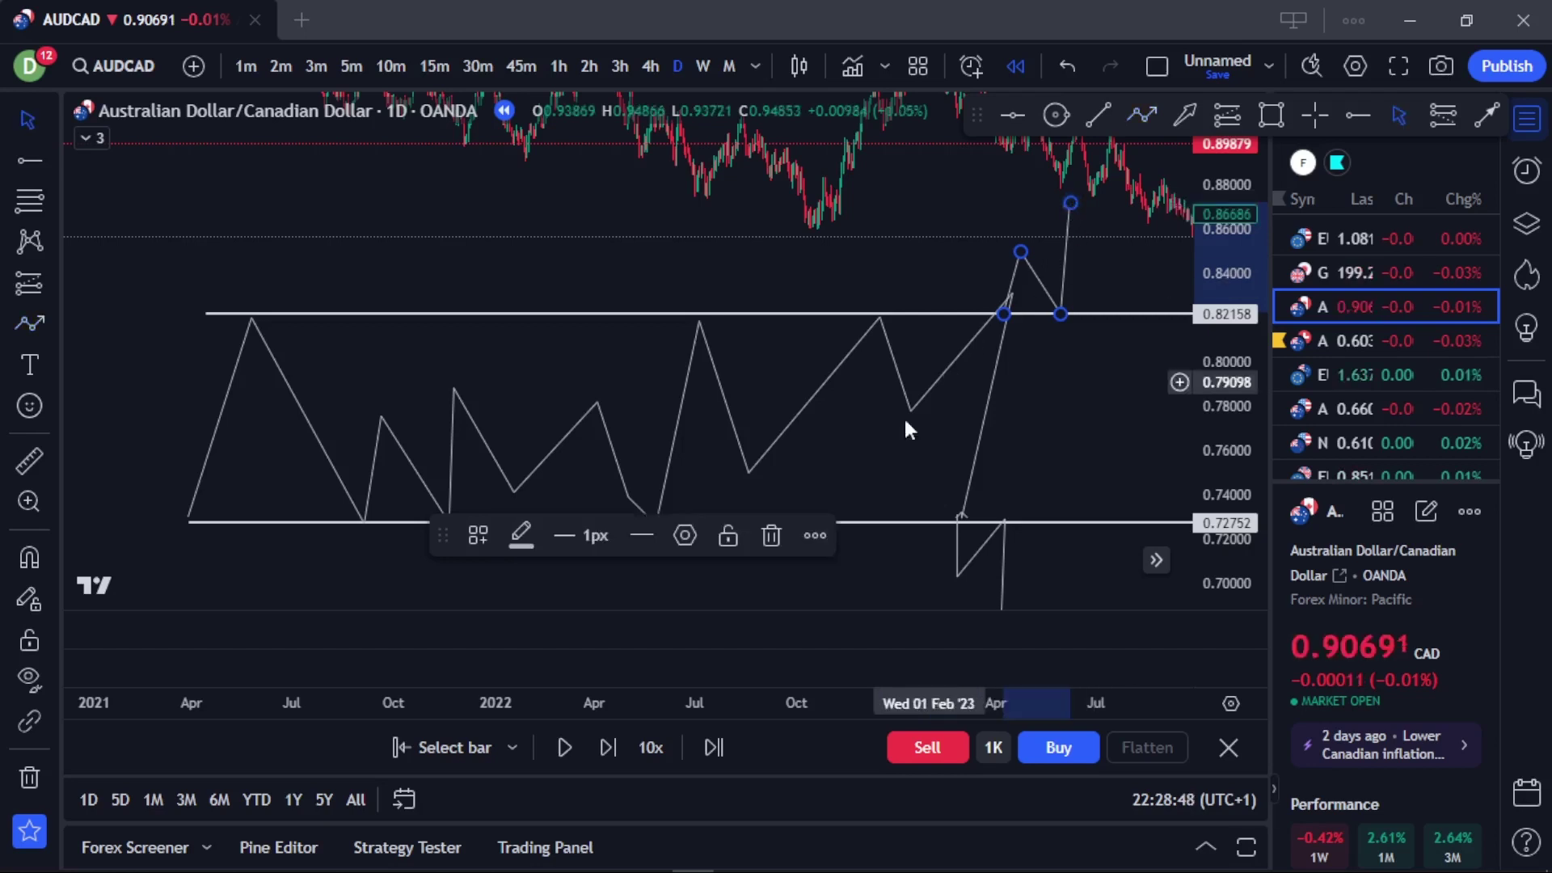
# - In empty space below, draw two dashed horizontal lines at about 0.655 and 0.5795
pyautogui.moveTo(869, 453)
pyautogui.mouseDown()
pyautogui.moveTo(839, 381)
pyautogui.moveTo(835, 270)
pyautogui.moveTo(1057, 180)
pyautogui.mouseUp()
pyautogui.doubleClick(1061, 185)
pyautogui.click(1097, 114)
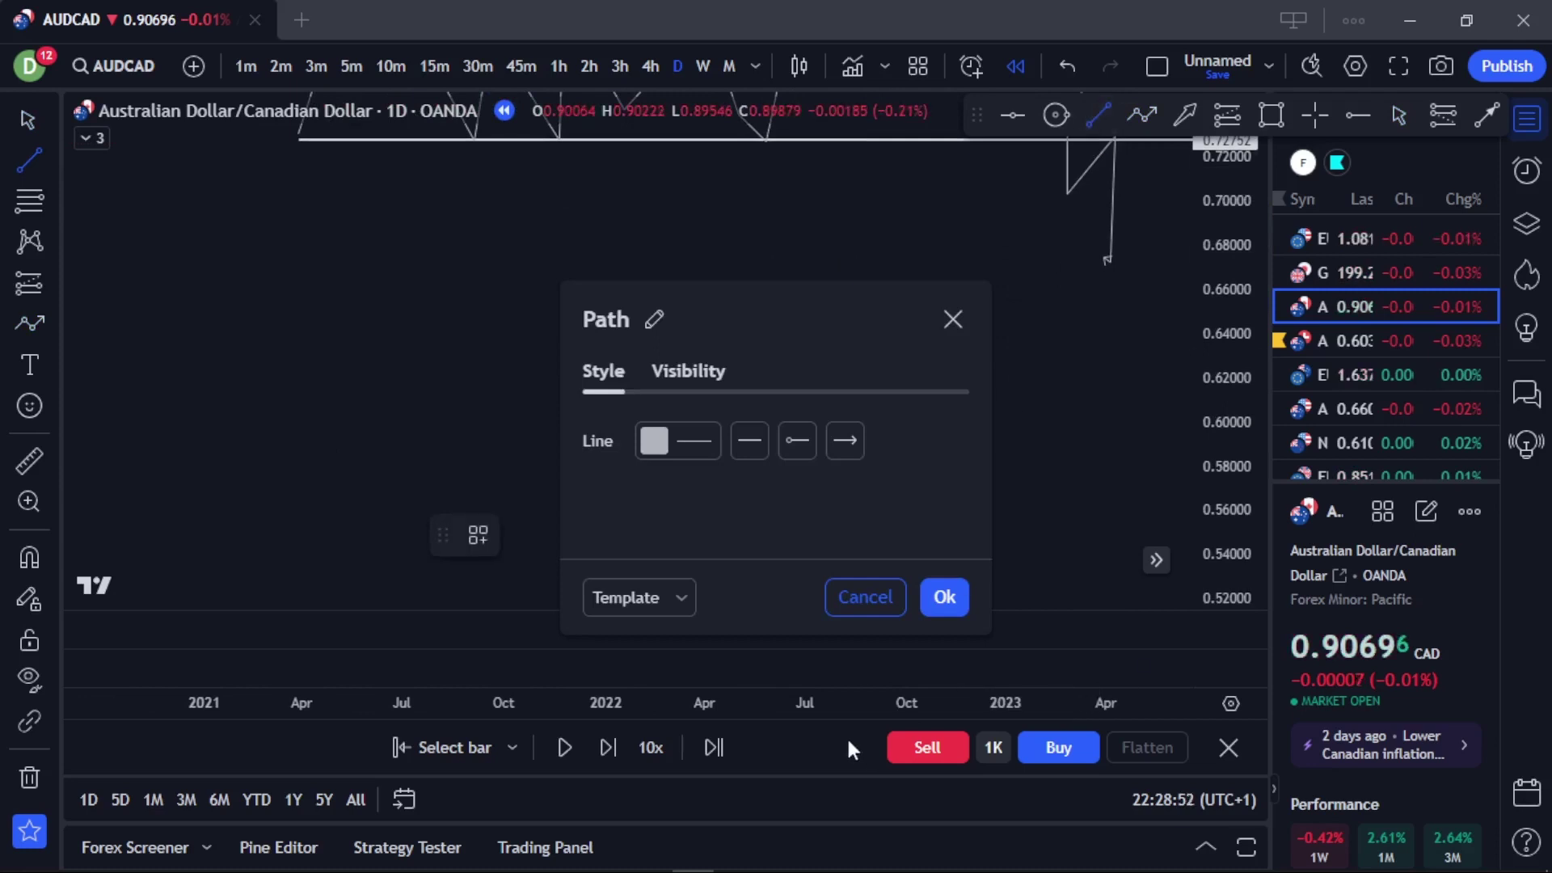
pyautogui.click(849, 599)
pyautogui.click(388, 233)
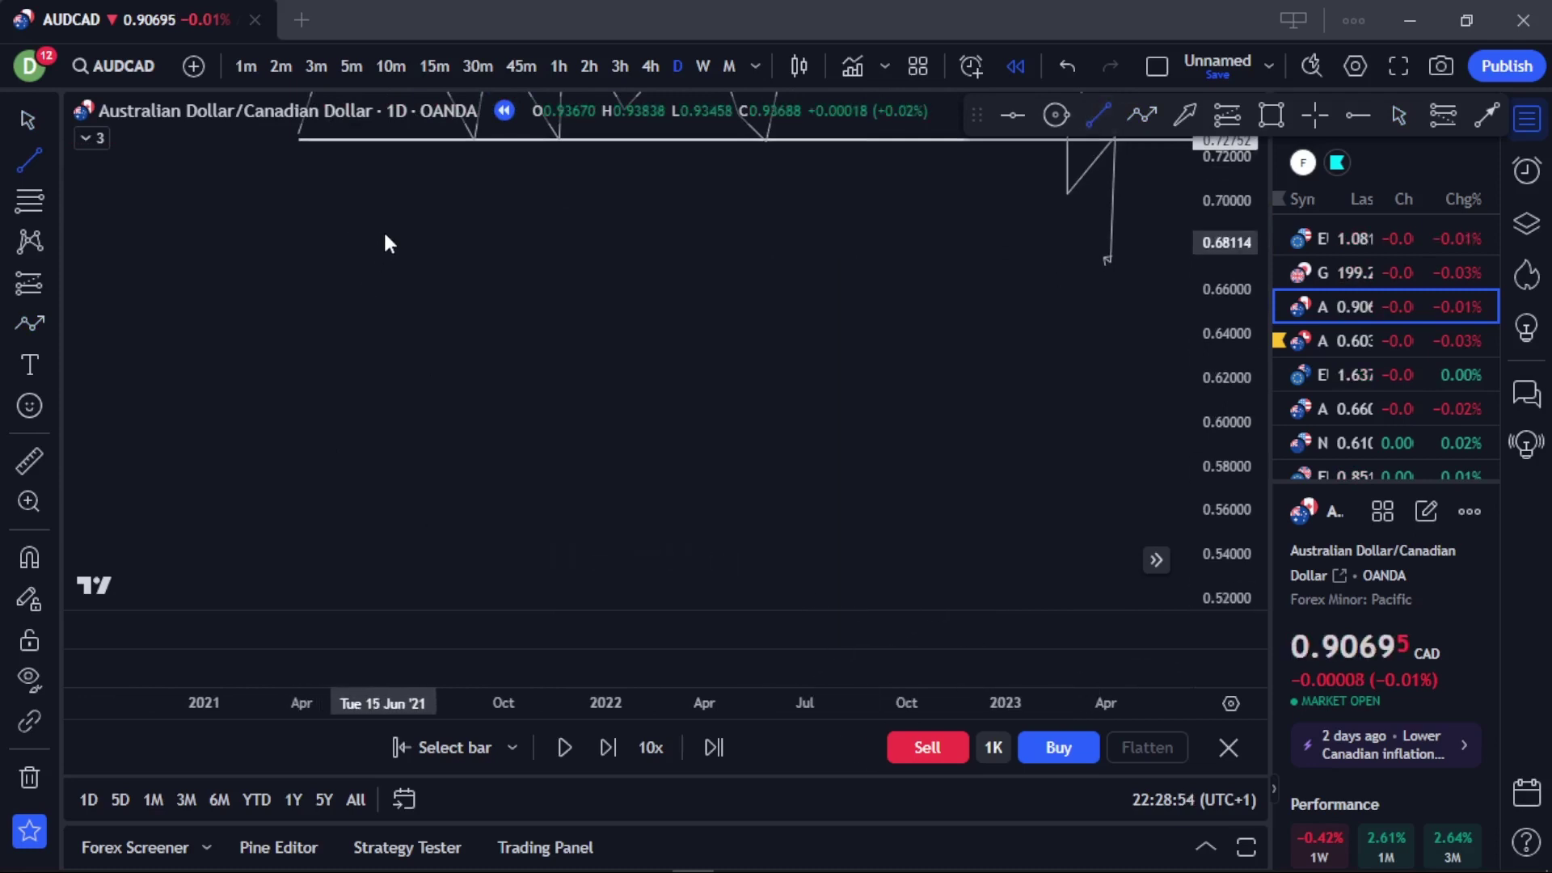
pyautogui.keyDown('shift'); pyautogui.click(1055, 264); pyautogui.keyUp('shift')
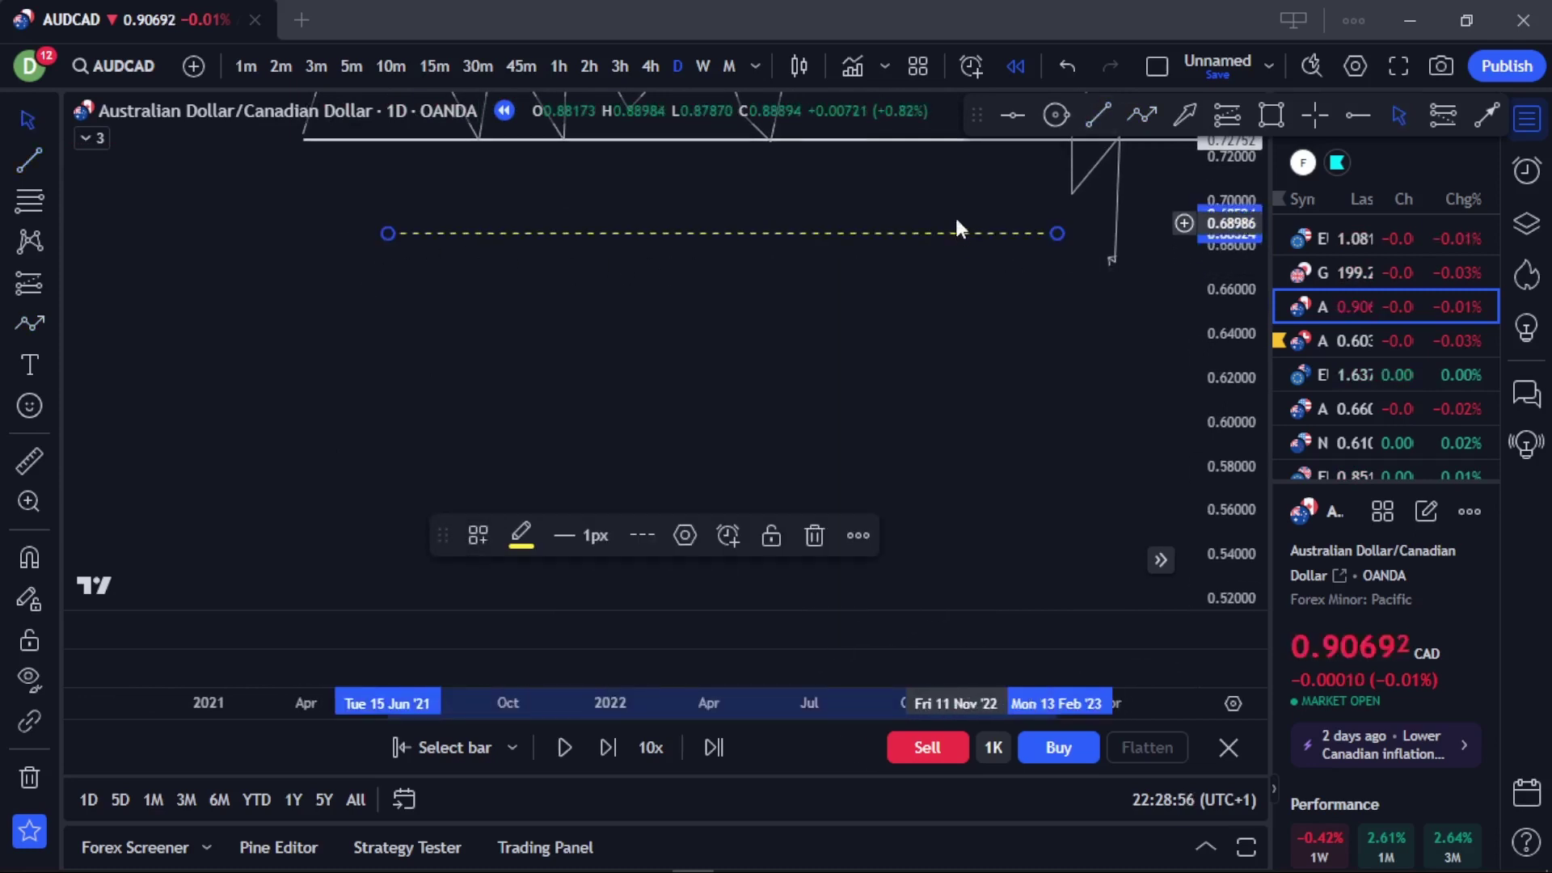
pyautogui.moveTo(895, 233); pyautogui.dragTo(891, 302)
pyautogui.click(1093, 117)
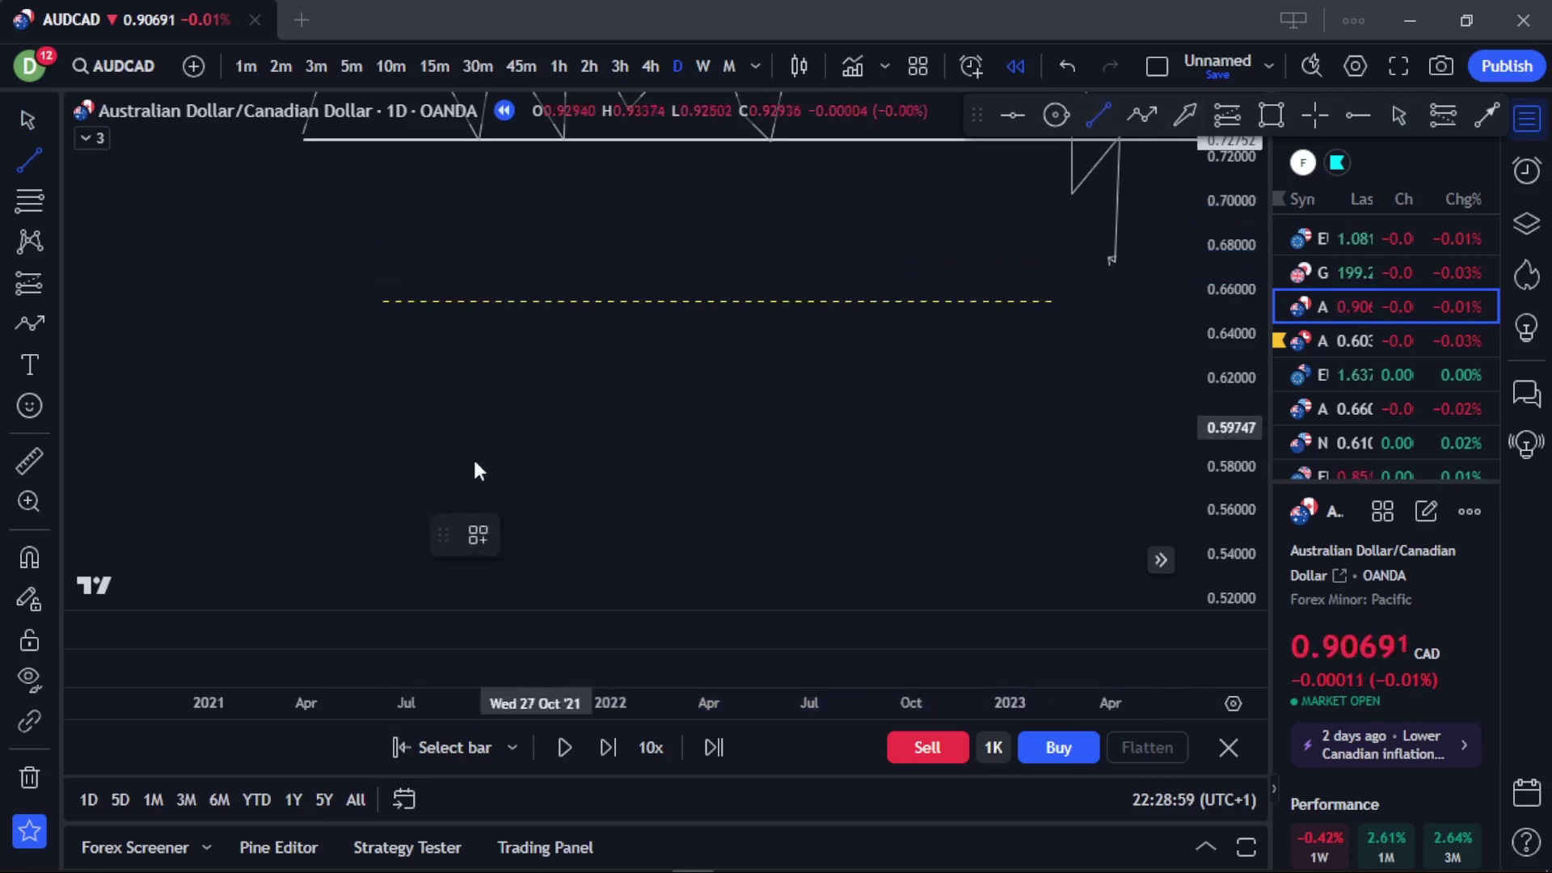
pyautogui.click(392, 467)
pyautogui.click(1056, 463)
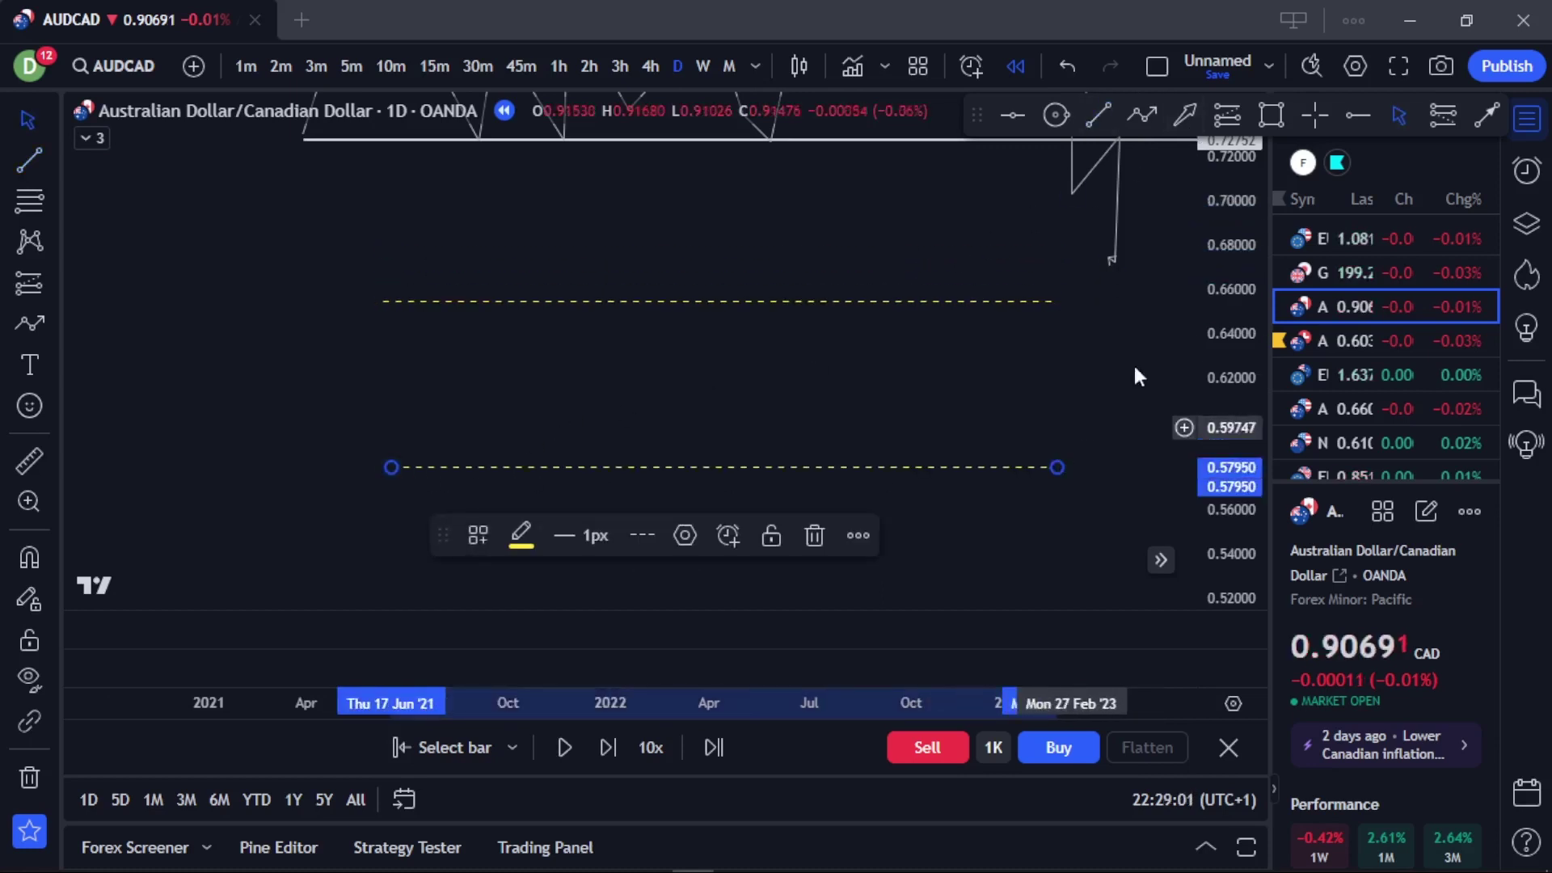
# - Draw a W-shaped zigzag between the dashed lines breaking above 0.655, and place a long position there
pyautogui.click(1142, 115)
pyautogui.click(409, 461)
pyautogui.click(422, 291)
pyautogui.click(532, 478)
pyautogui.click(555, 299)
pyautogui.click(603, 466)
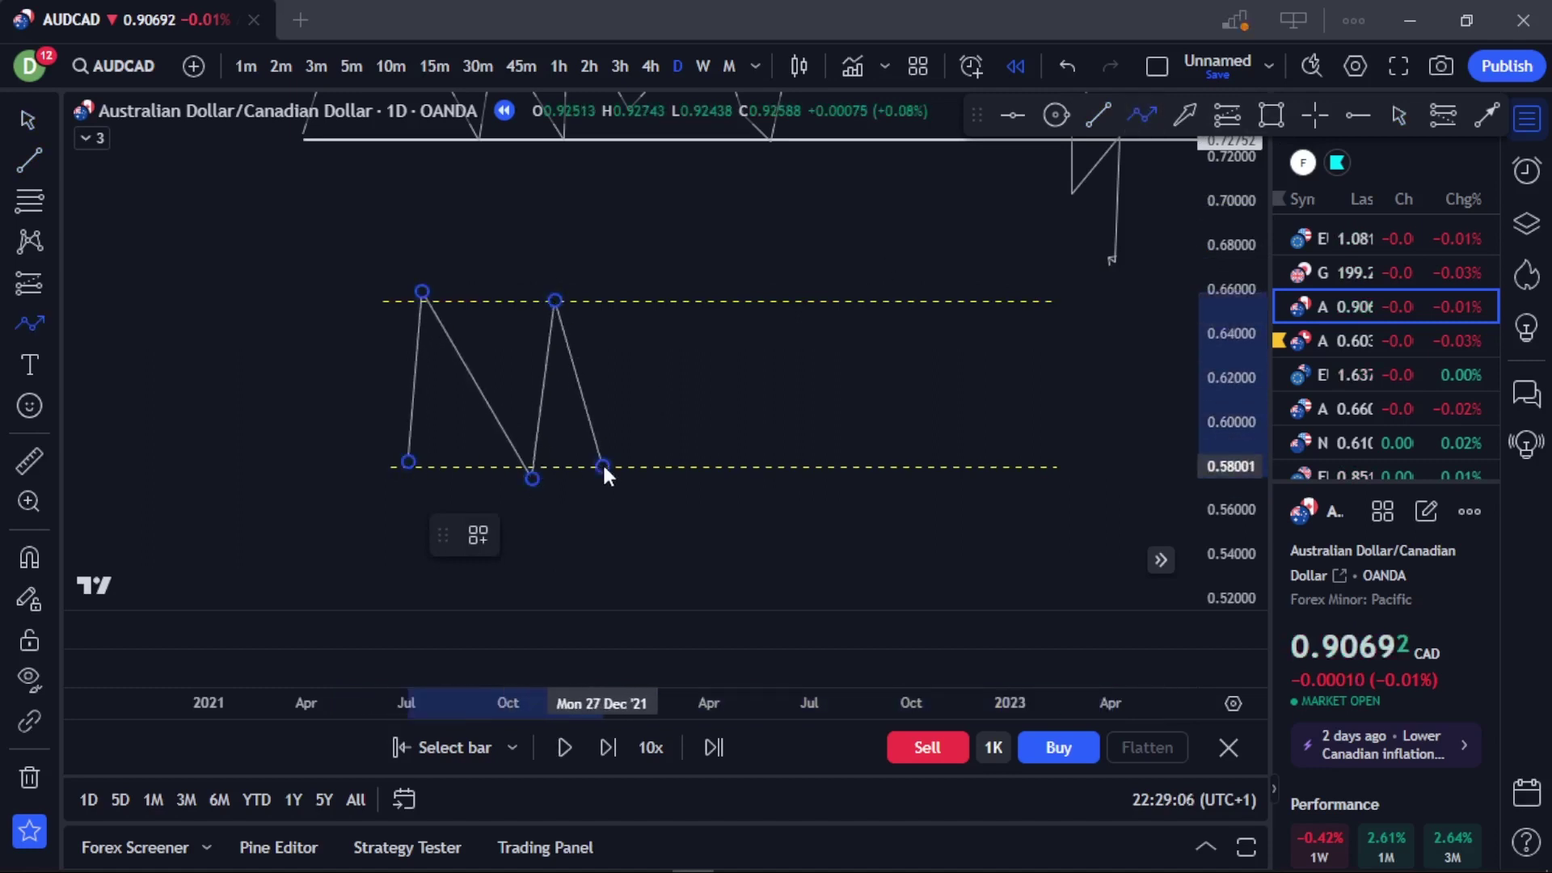
pyautogui.click(639, 244)
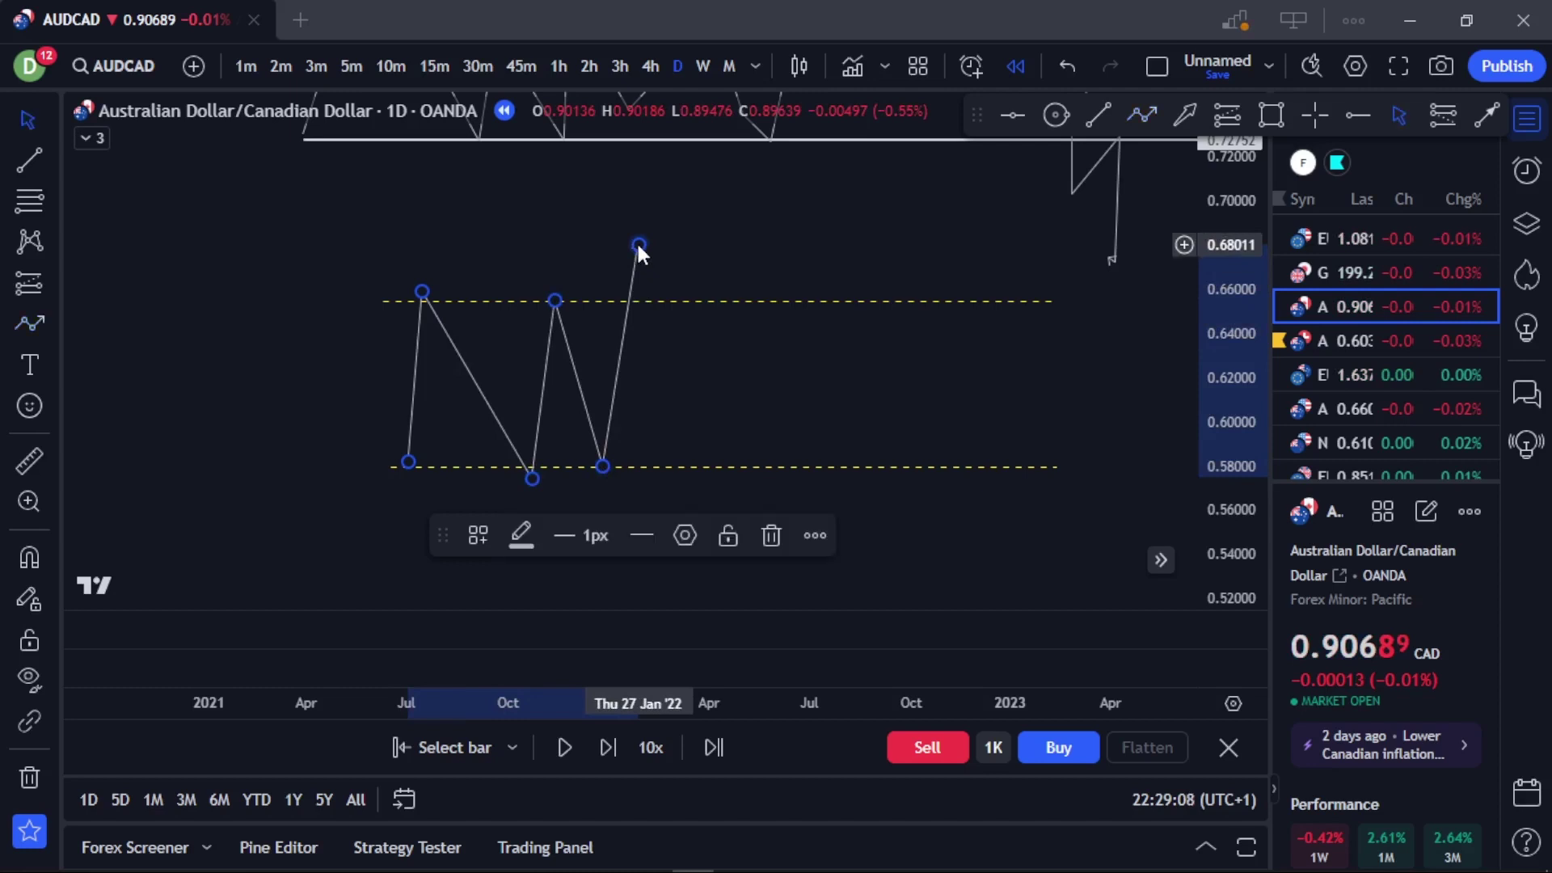
pyautogui.click(1230, 114)
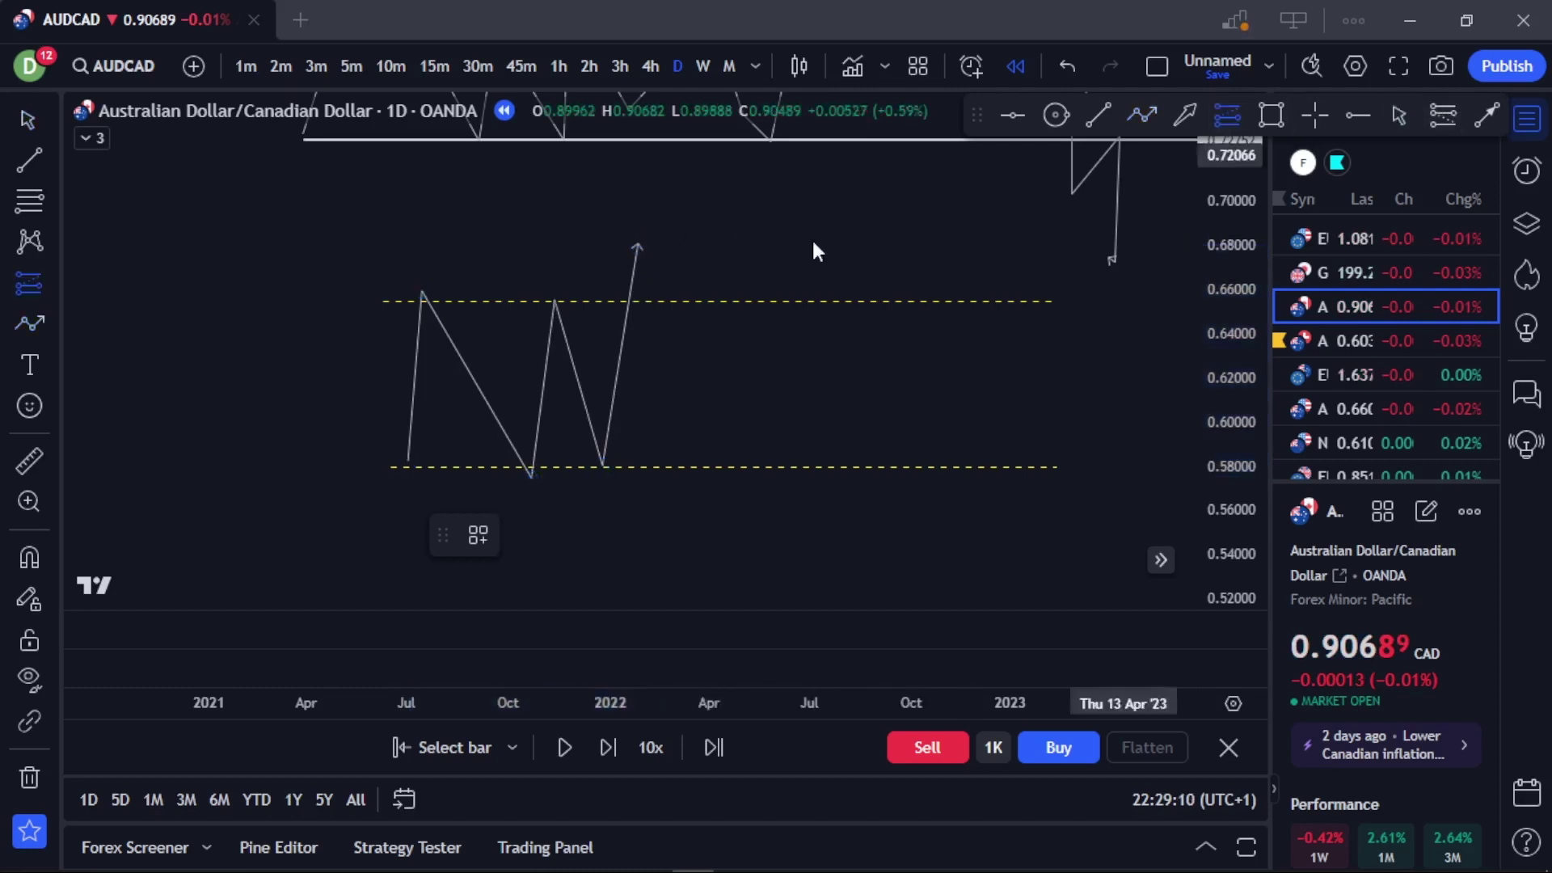
pyautogui.click(637, 246)
# - Set the long position's stop to 0.63699 and raise the target for a 1.66 risk/reward
pyautogui.moveTo(637, 308); pyautogui.dragTo(637, 340)
pyautogui.moveTo(637, 185); pyautogui.dragTo(658, 56)
pyautogui.click(1010, 259)
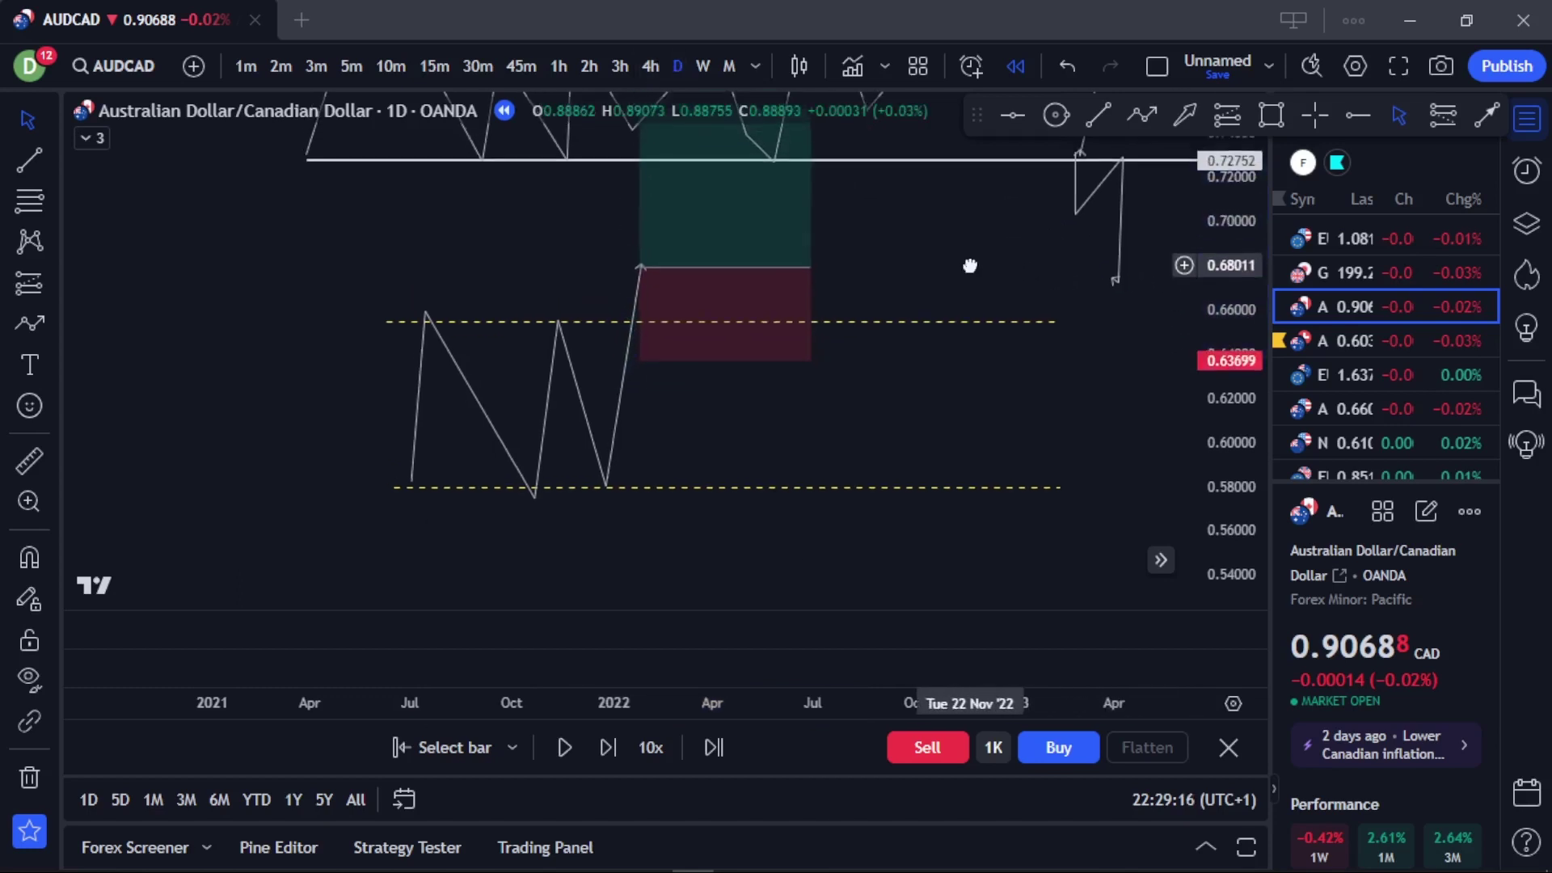
# - Draw a failed-breakout path from the entry up slightly, then down to the 0.58 range bottom
pyautogui.click(1140, 117)
pyautogui.click(637, 279)
pyautogui.click(664, 240)
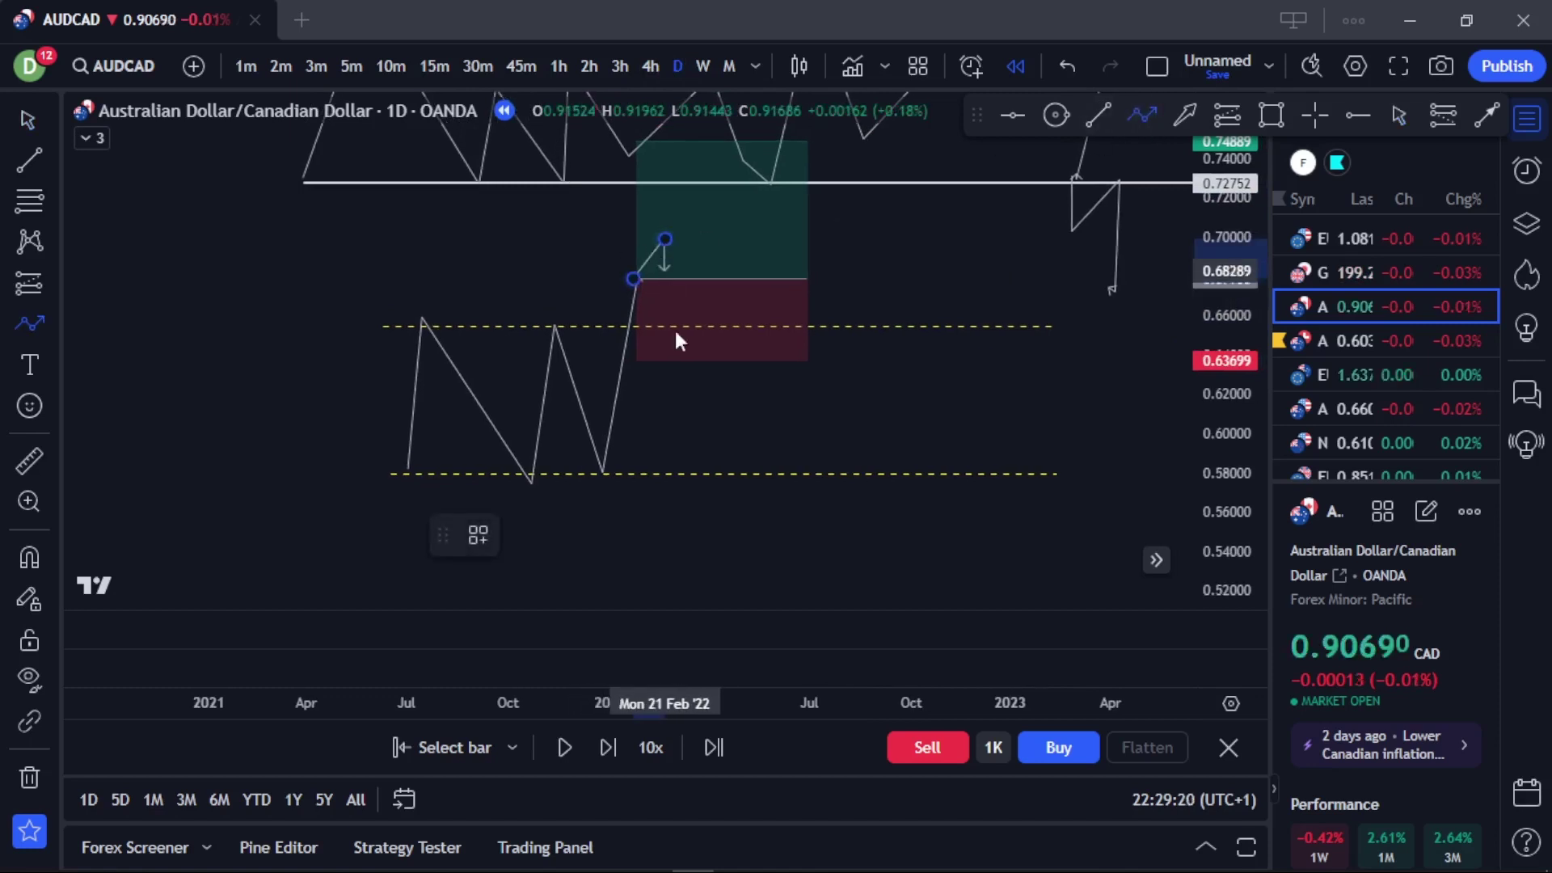
pyautogui.click(719, 474)
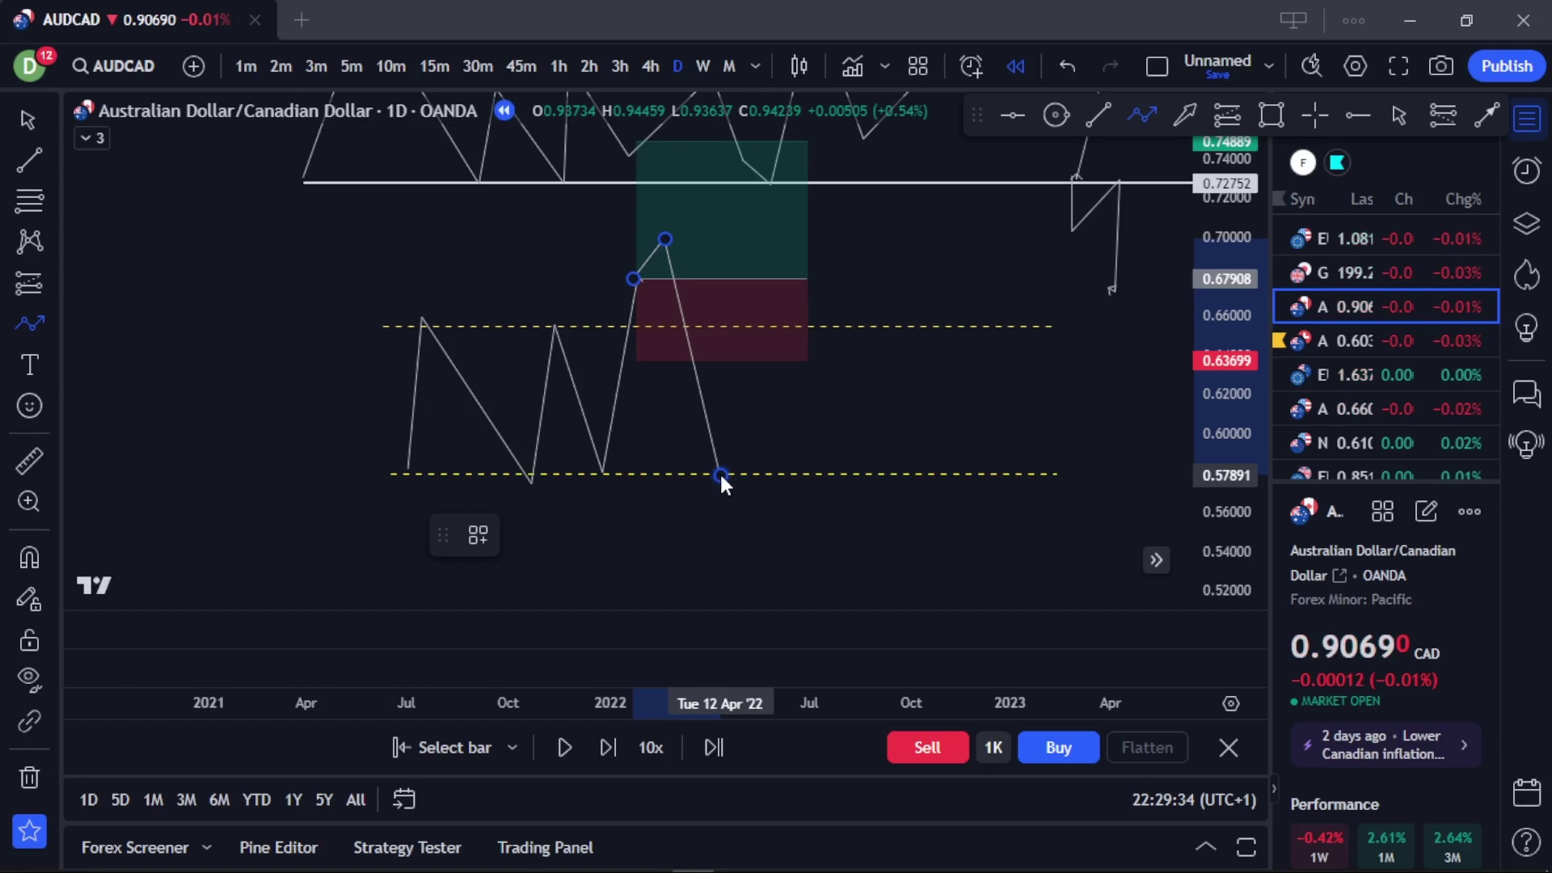
pyautogui.click(719, 472)
pyautogui.click(981, 352)
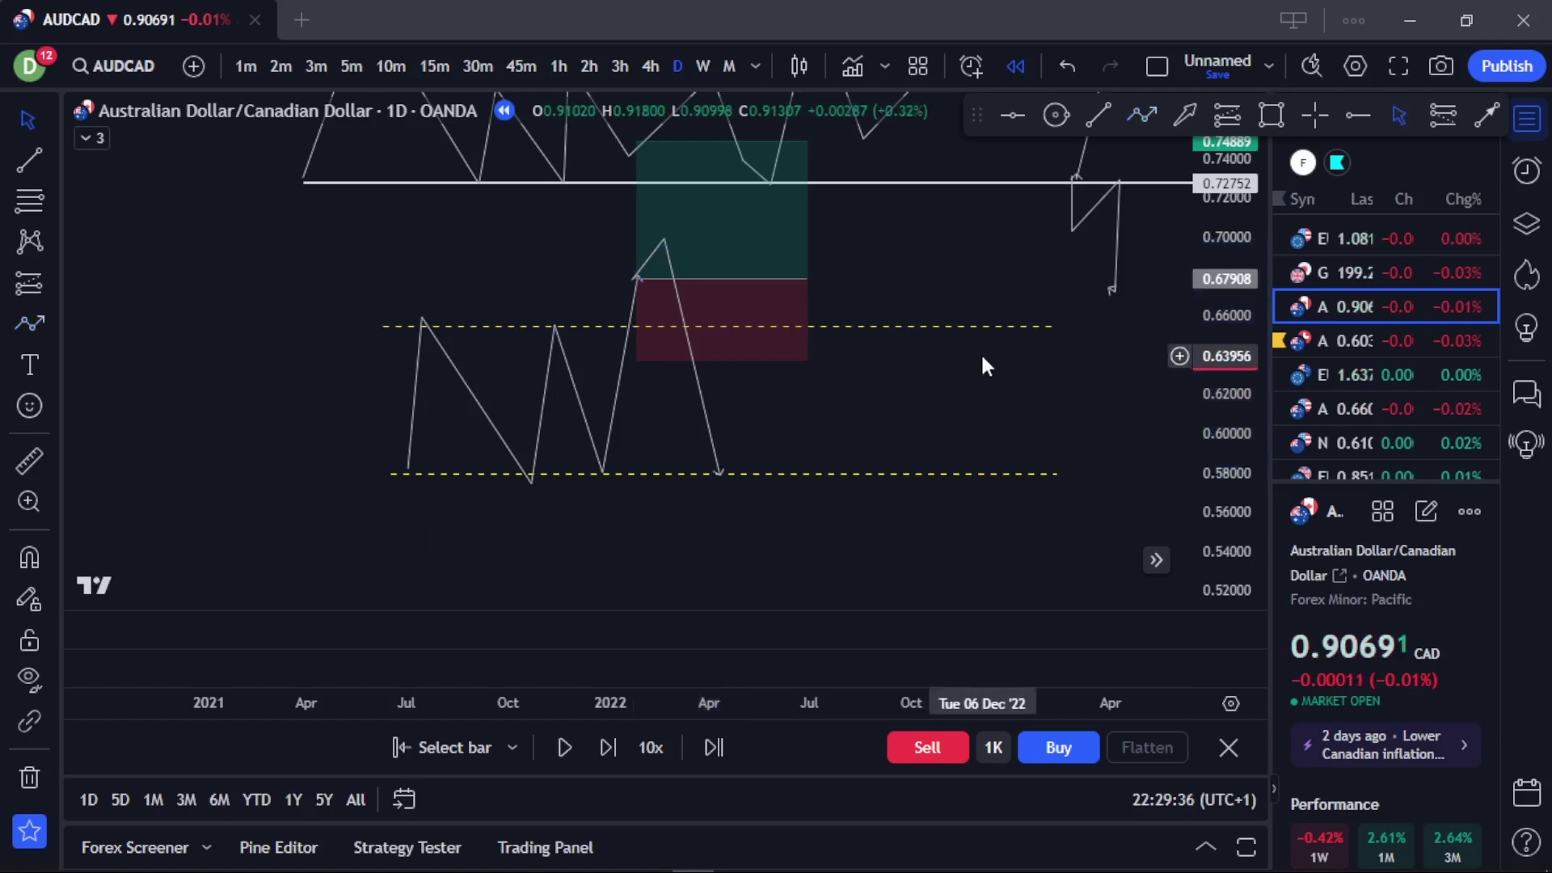
# - Draw a path from the entry retesting the upper range line, then rising to the 0.74889 target
pyautogui.click(1142, 115)
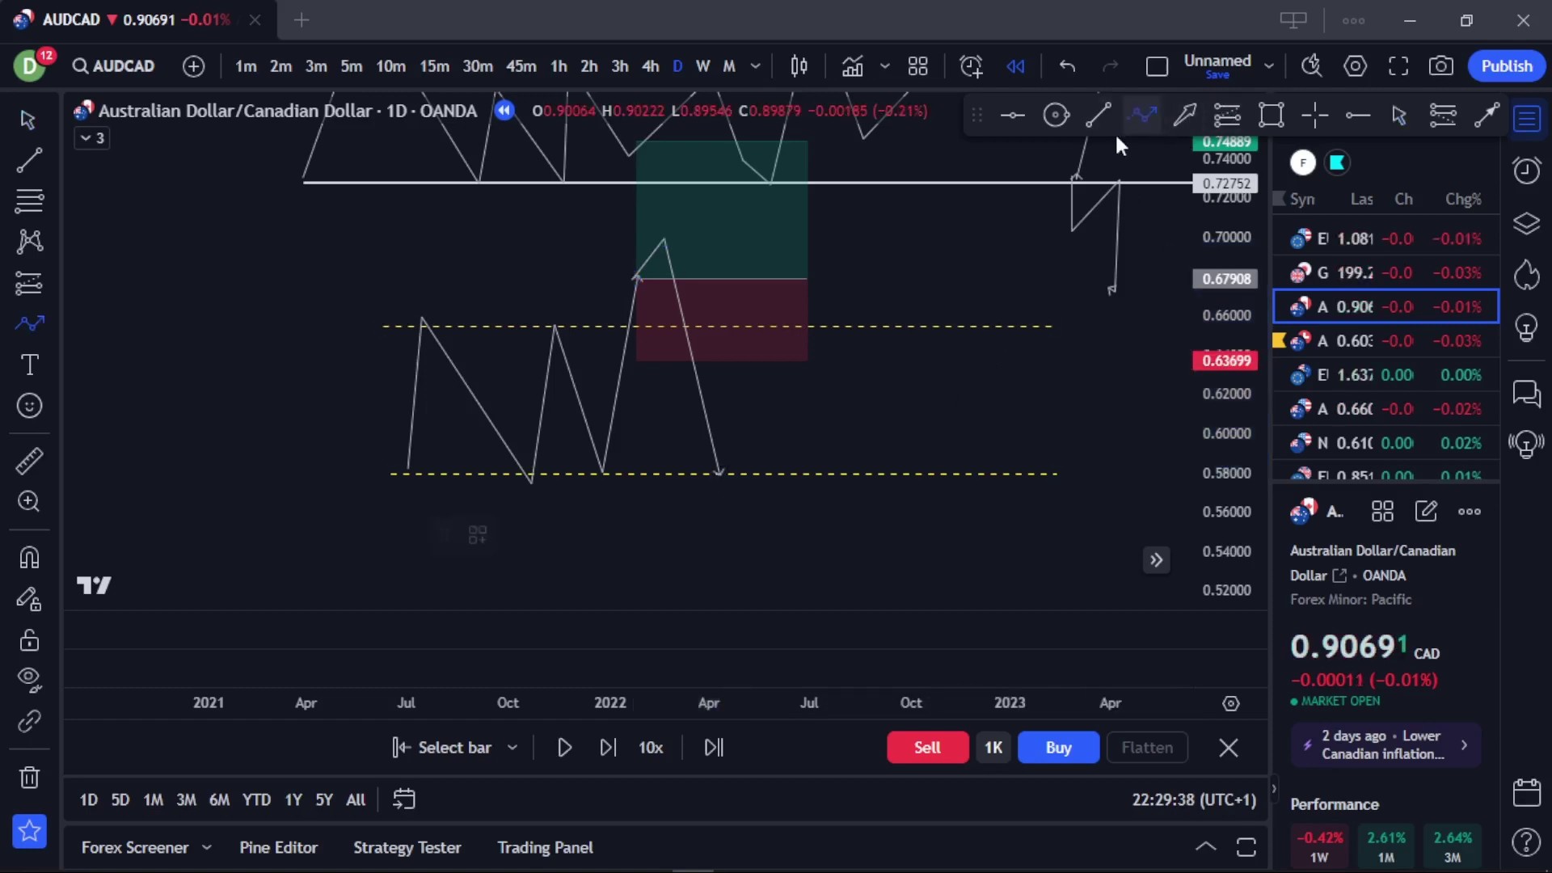
pyautogui.click(638, 276)
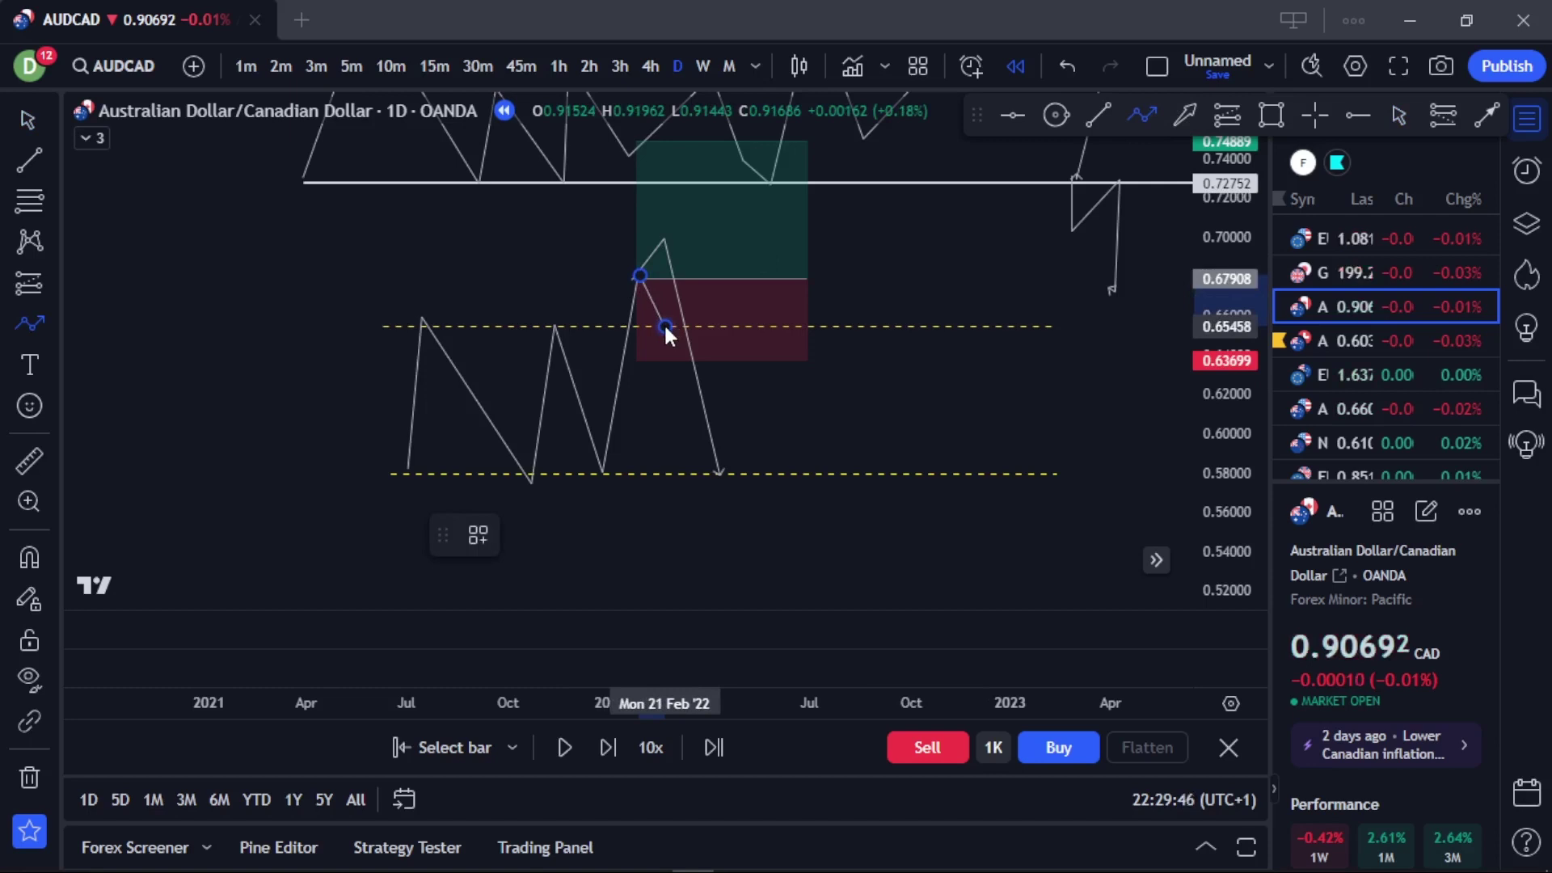
pyautogui.click(665, 326)
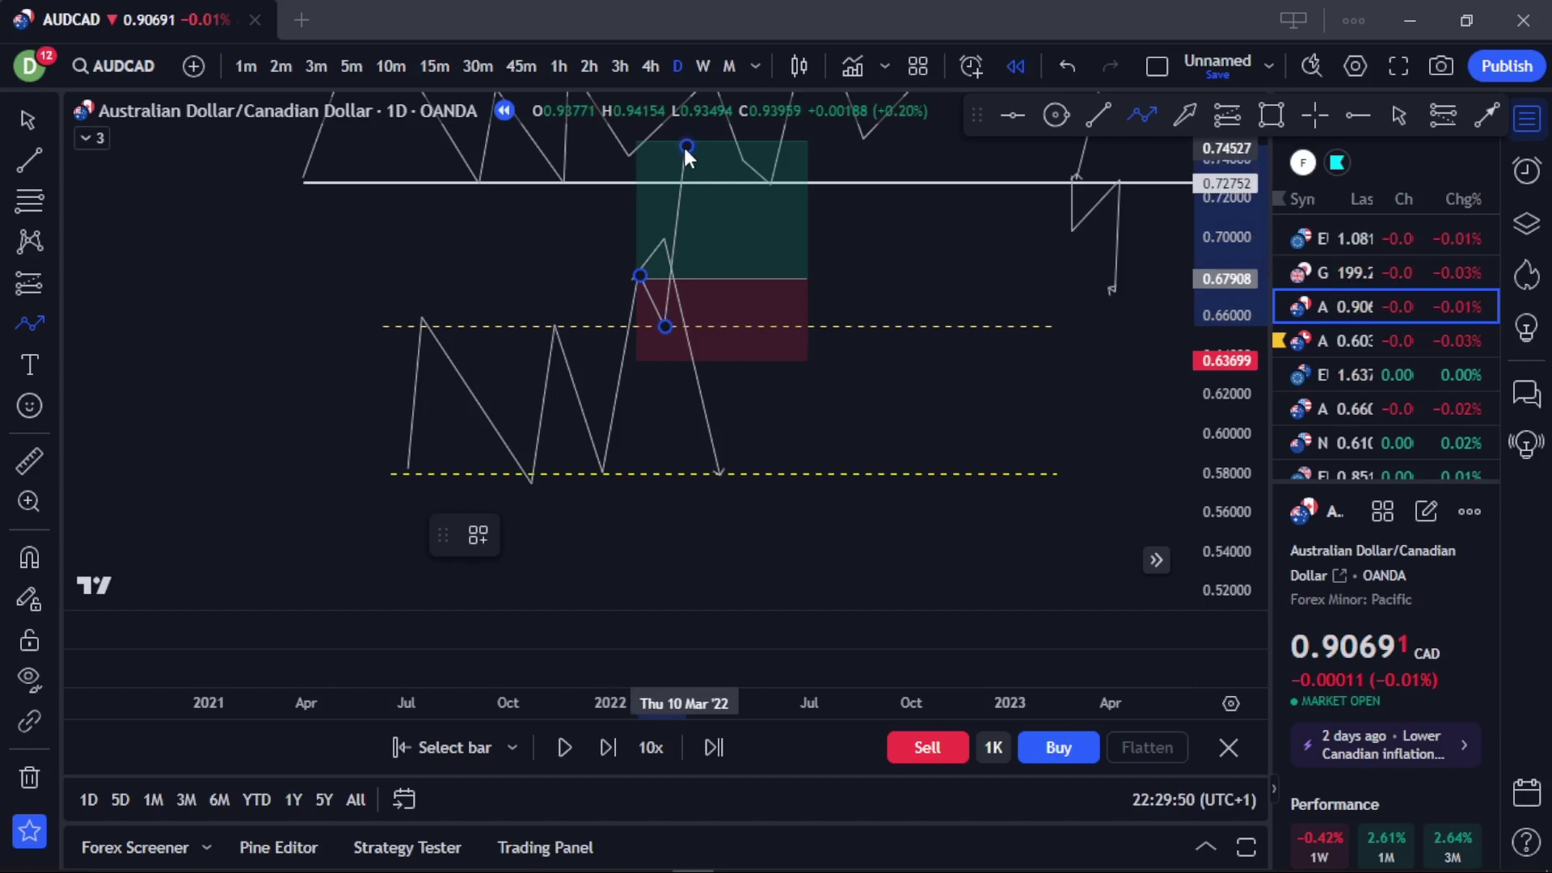
pyautogui.doubleClick(684, 145)
pyautogui.click(953, 319)
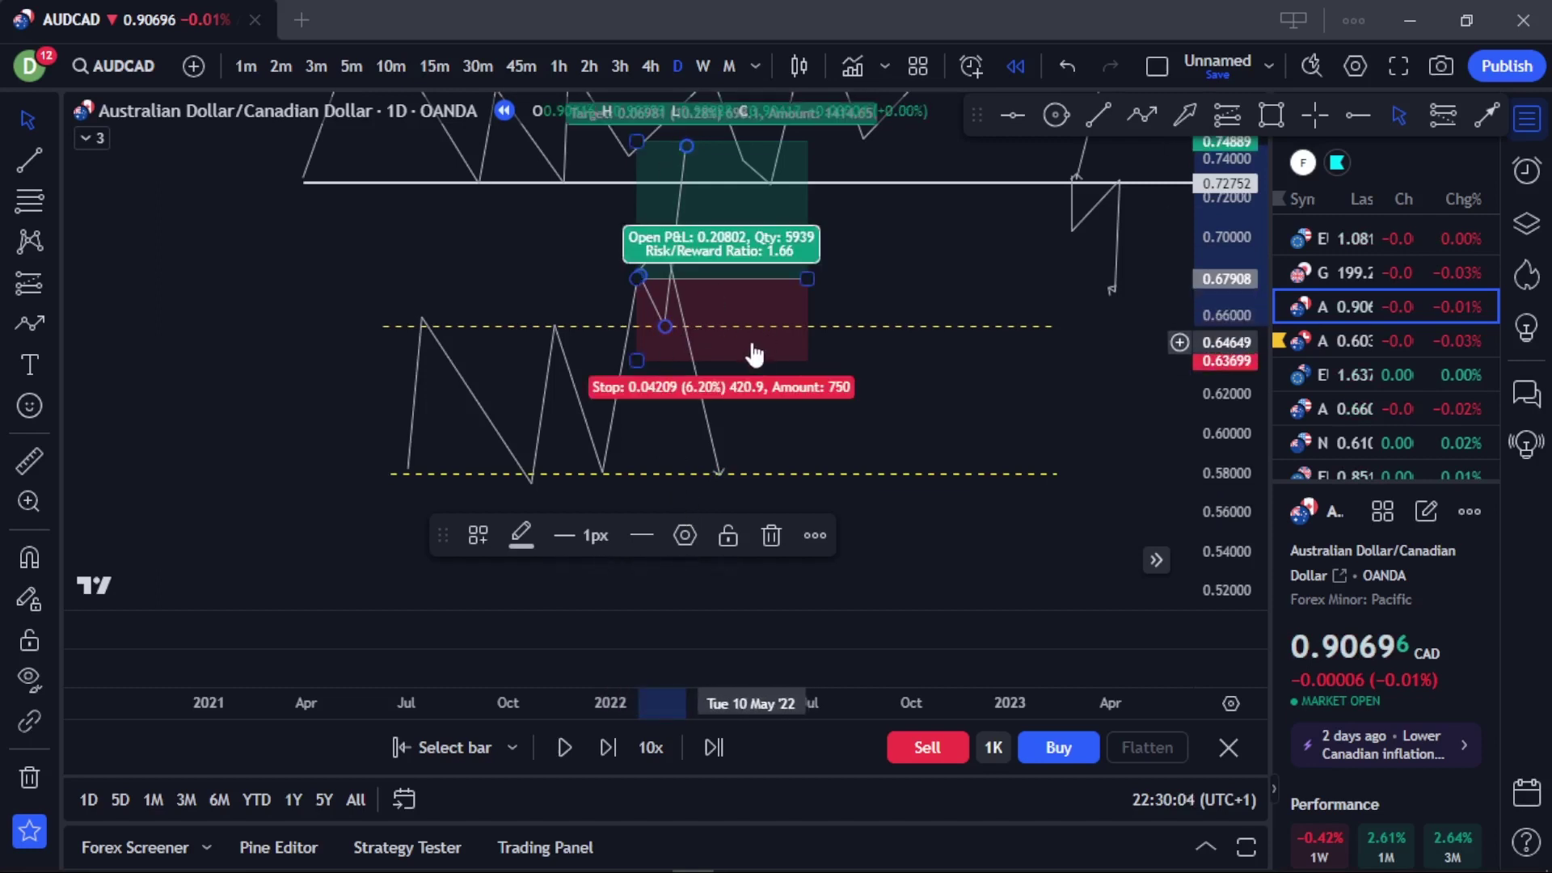
pyautogui.click(808, 414)
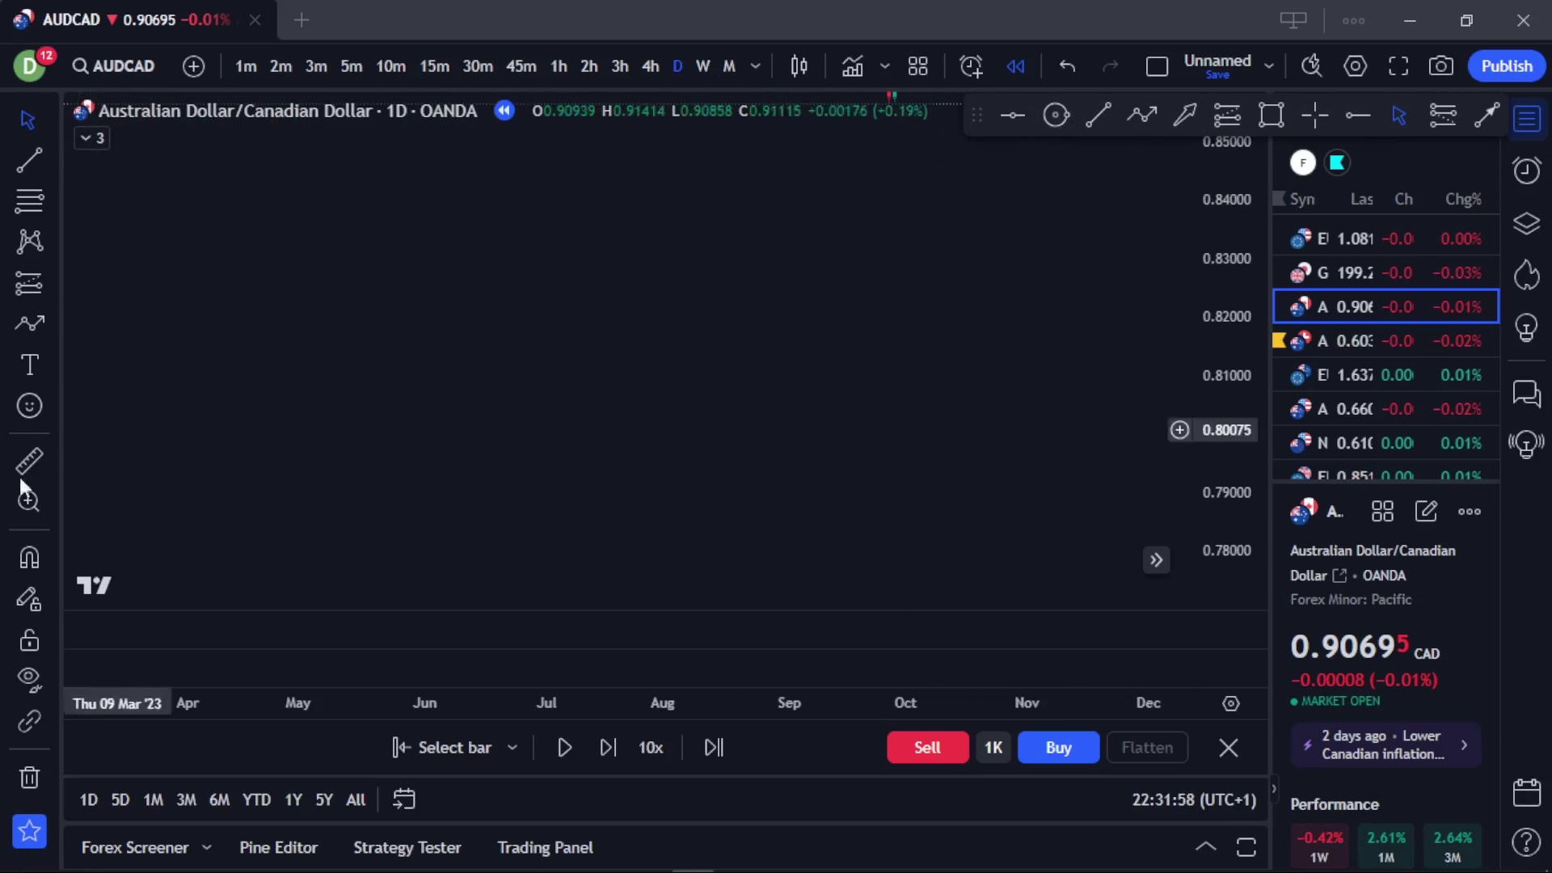
# - Add a text note reading '1. Identify a range', '2. Support and Resistance', '3. Wait for a break below or above'
pyautogui.click(29, 365)
pyautogui.click(336, 416)
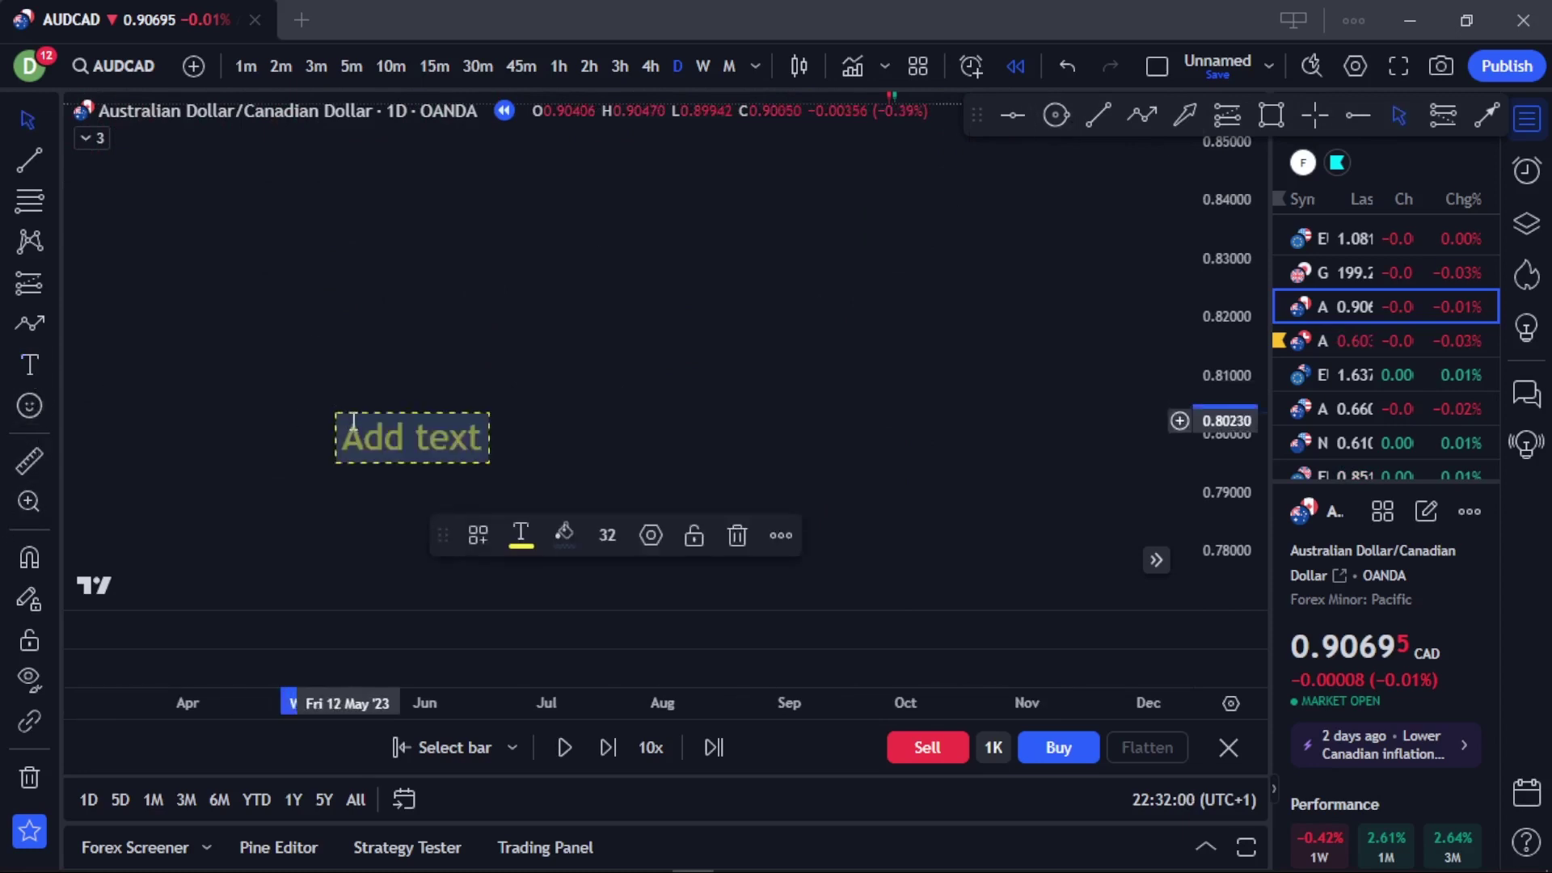
pyautogui.write('1')
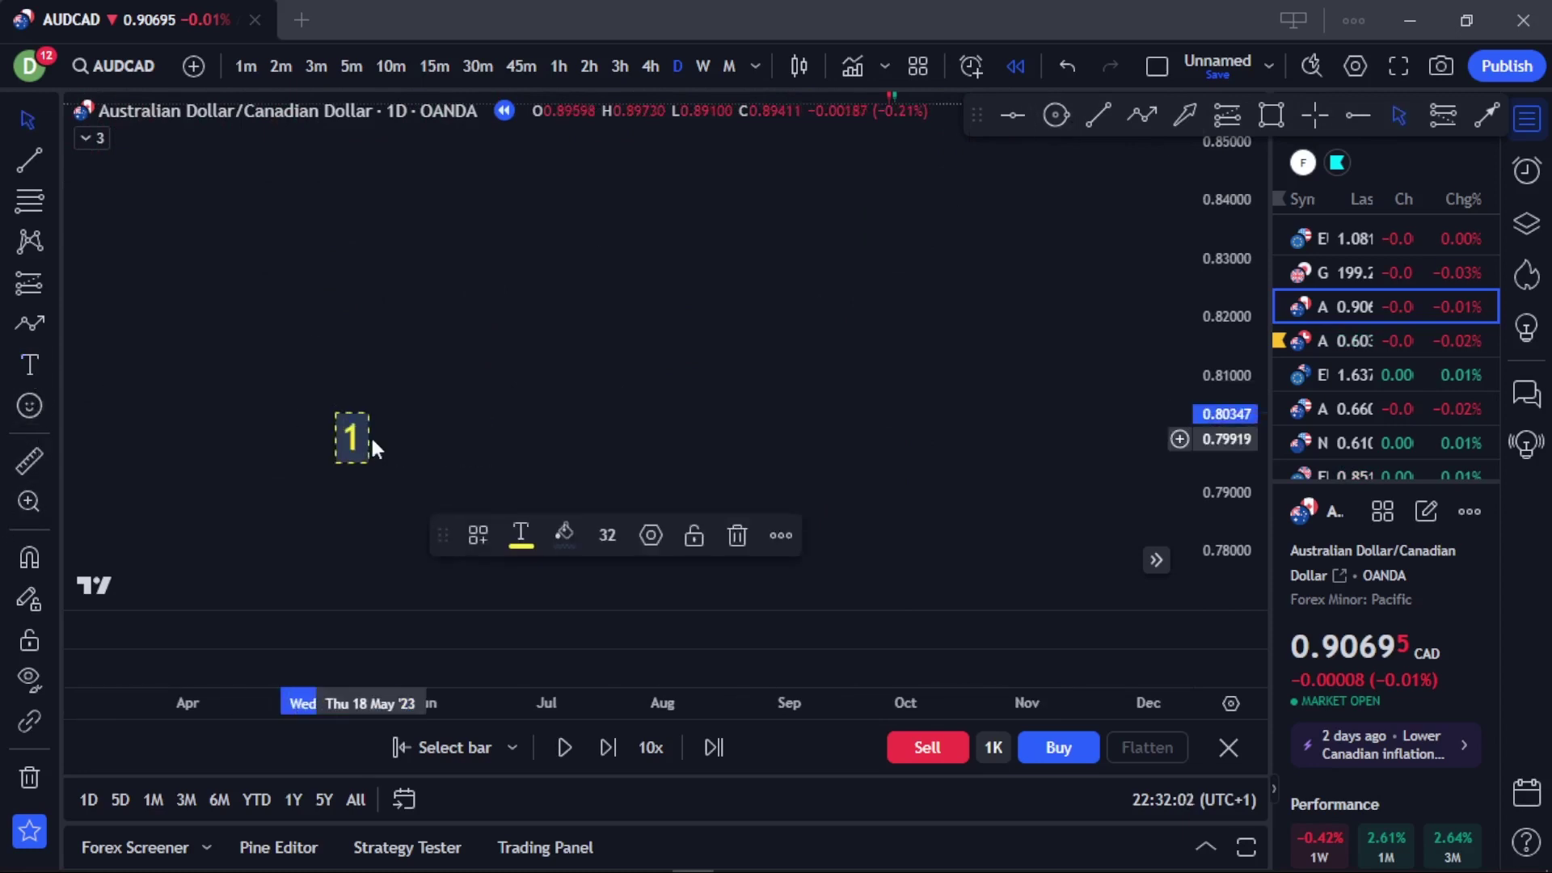
pyautogui.write('.1')
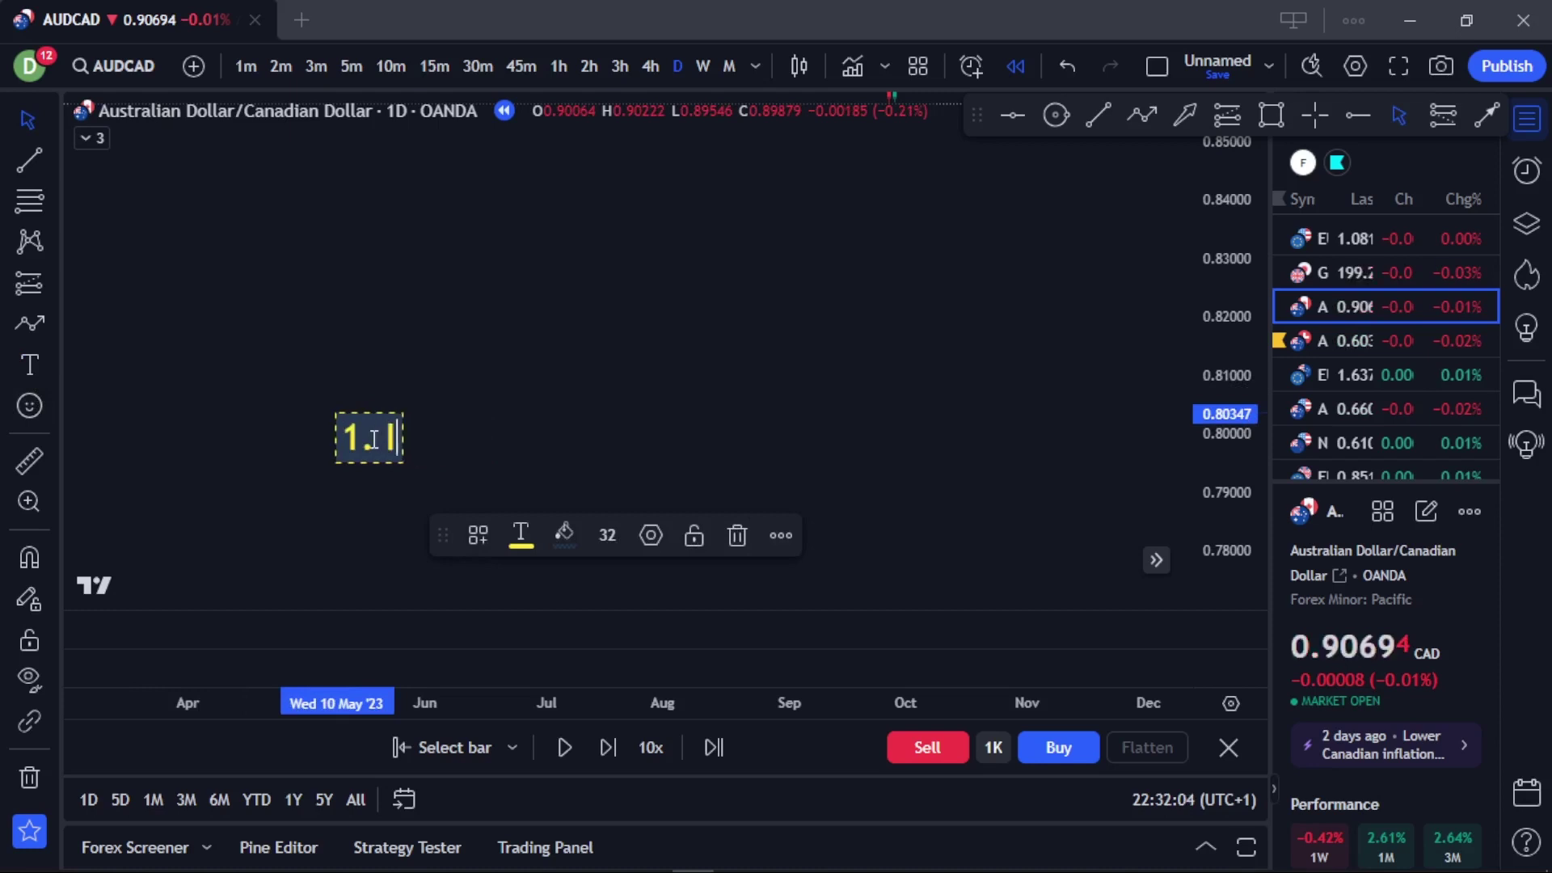
pyautogui.write('denti')
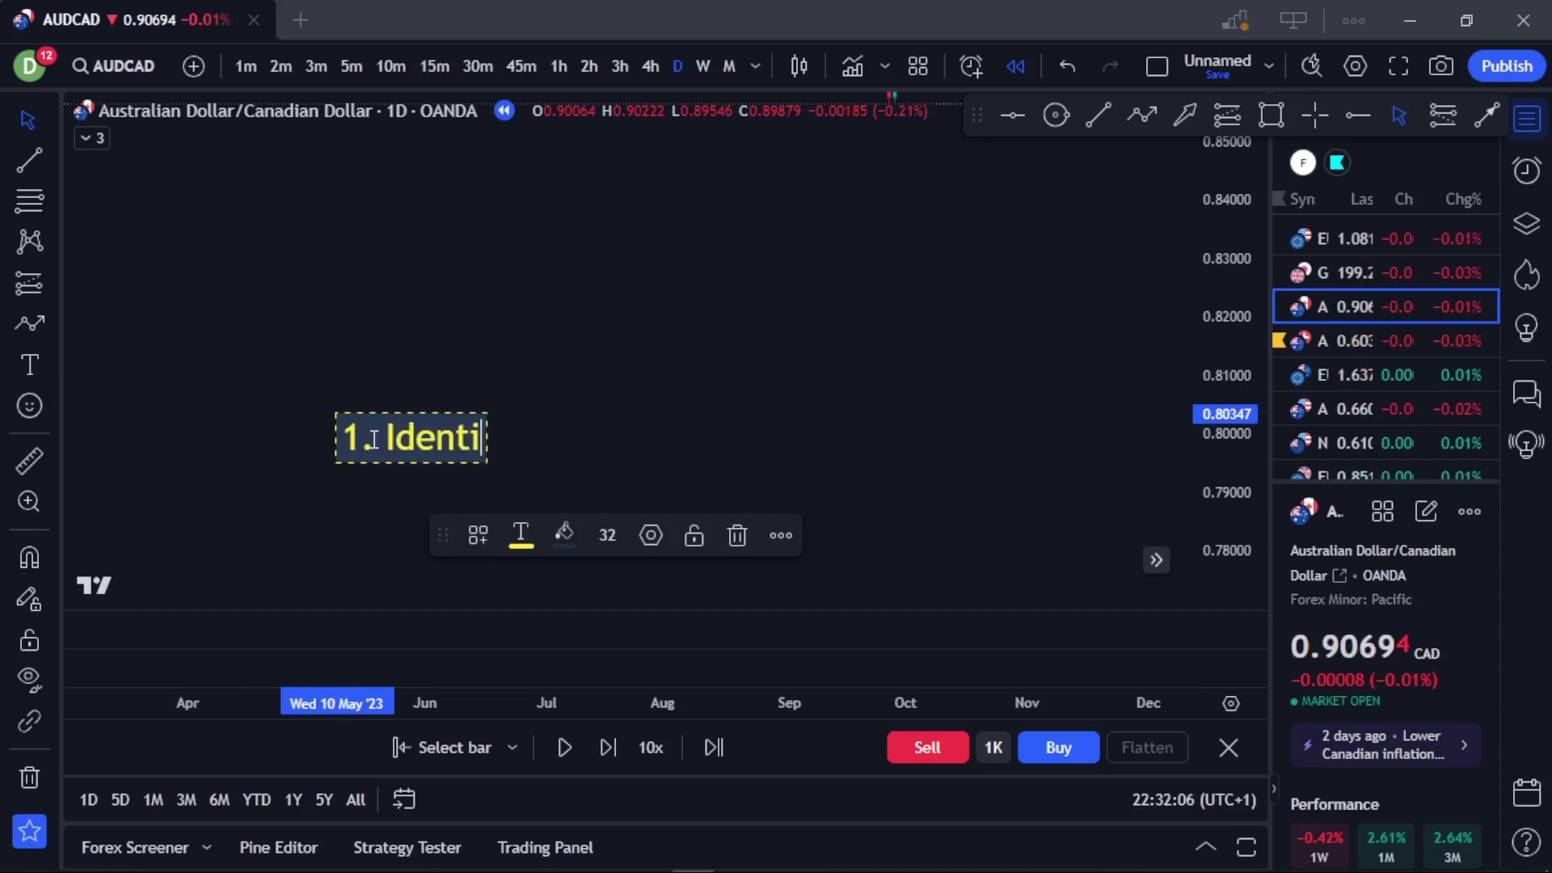
pyautogui.write('fy a r')
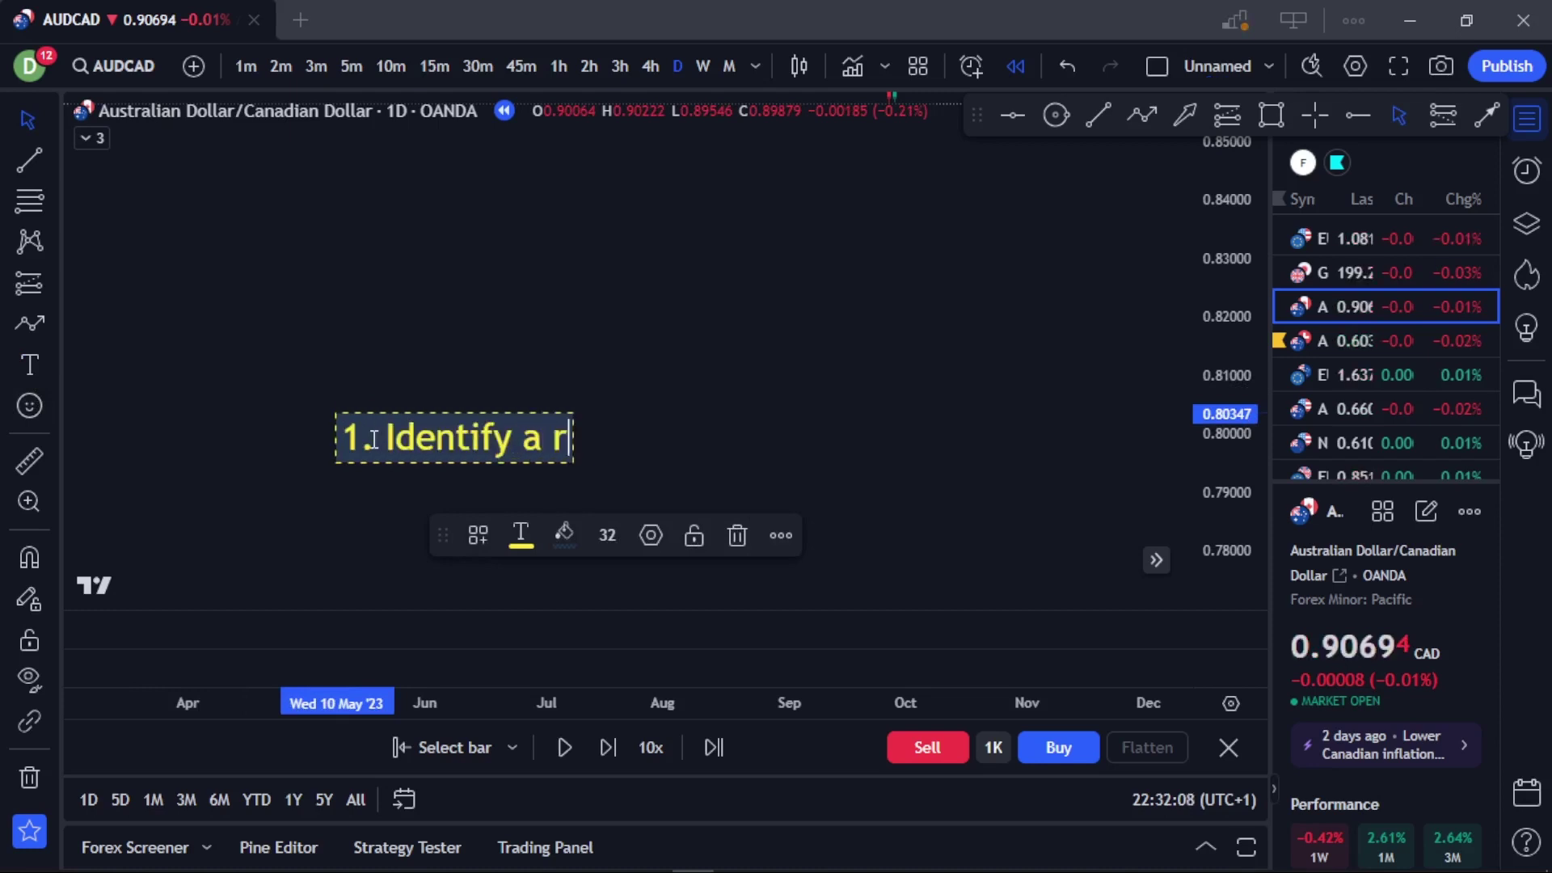
pyautogui.write('ange')
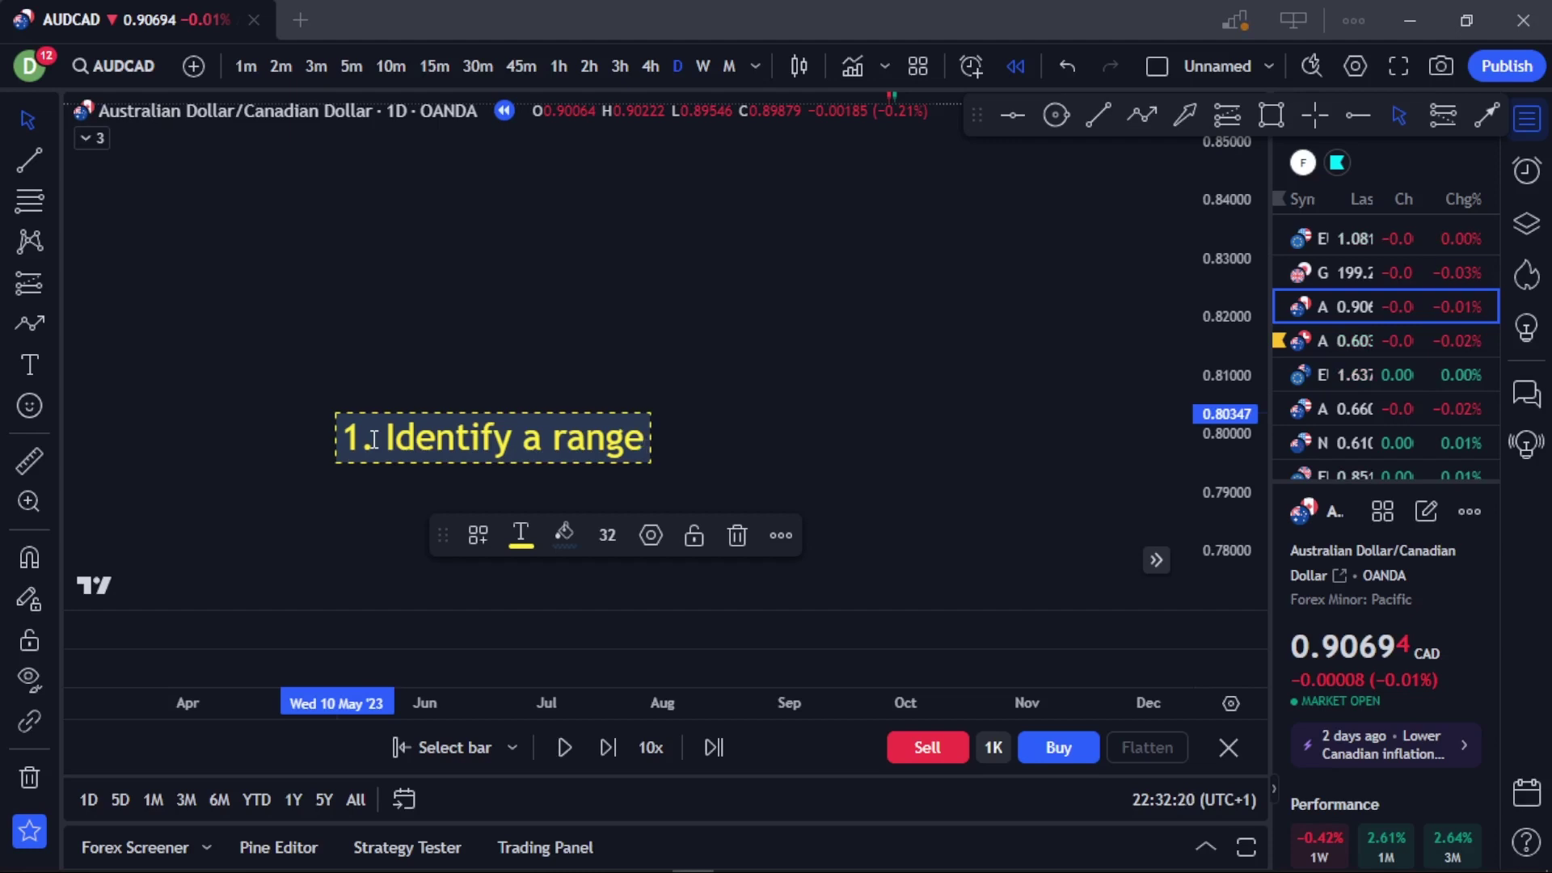
pyautogui.press('Return')
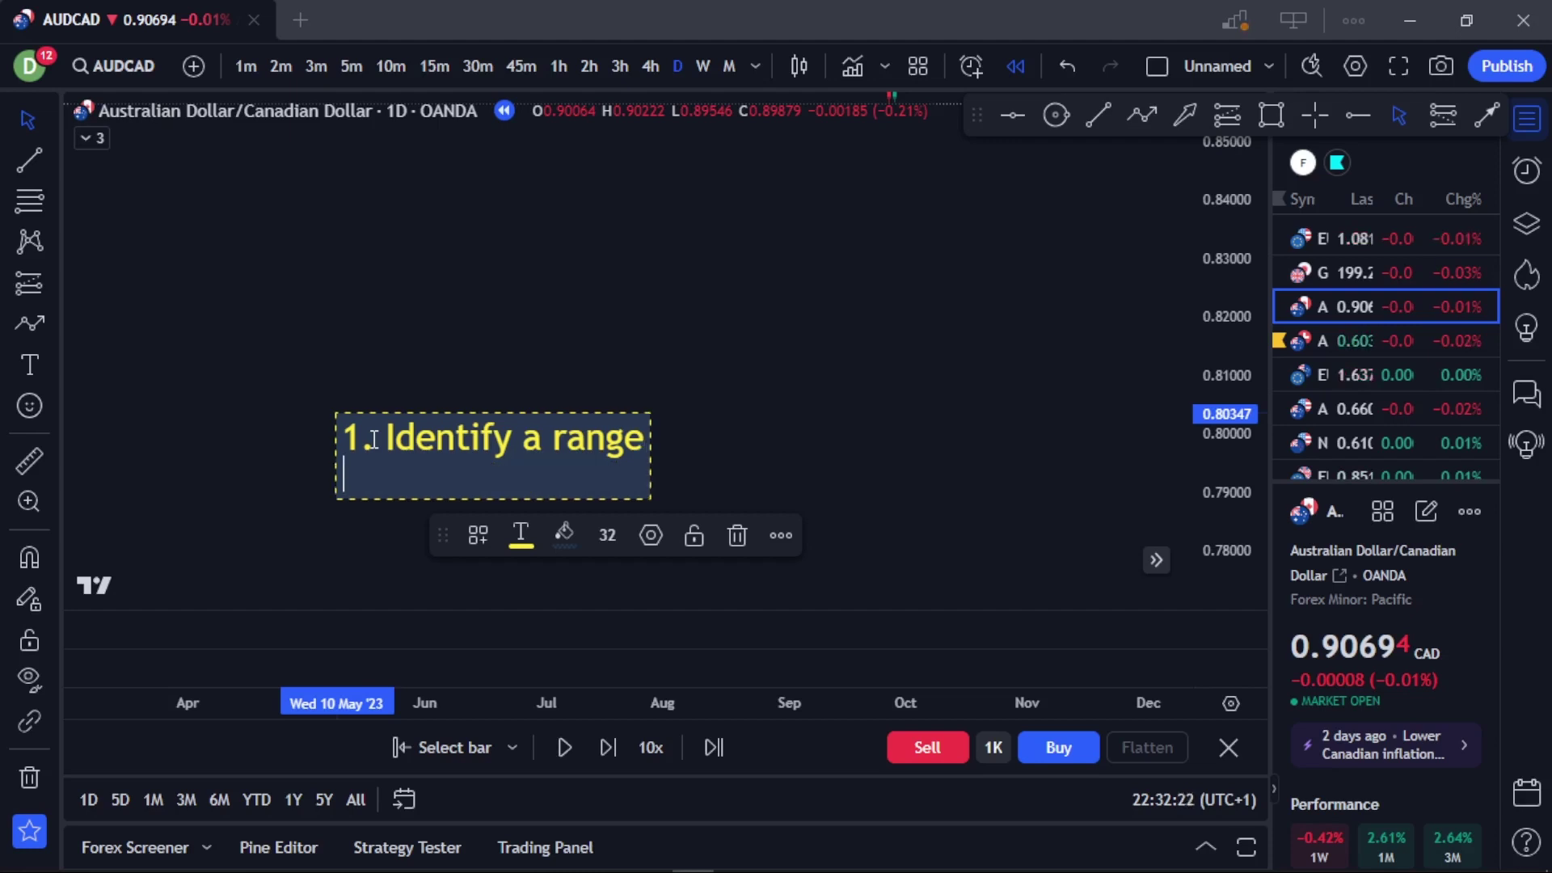
pyautogui.press('Return')
pyautogui.write('2. ')
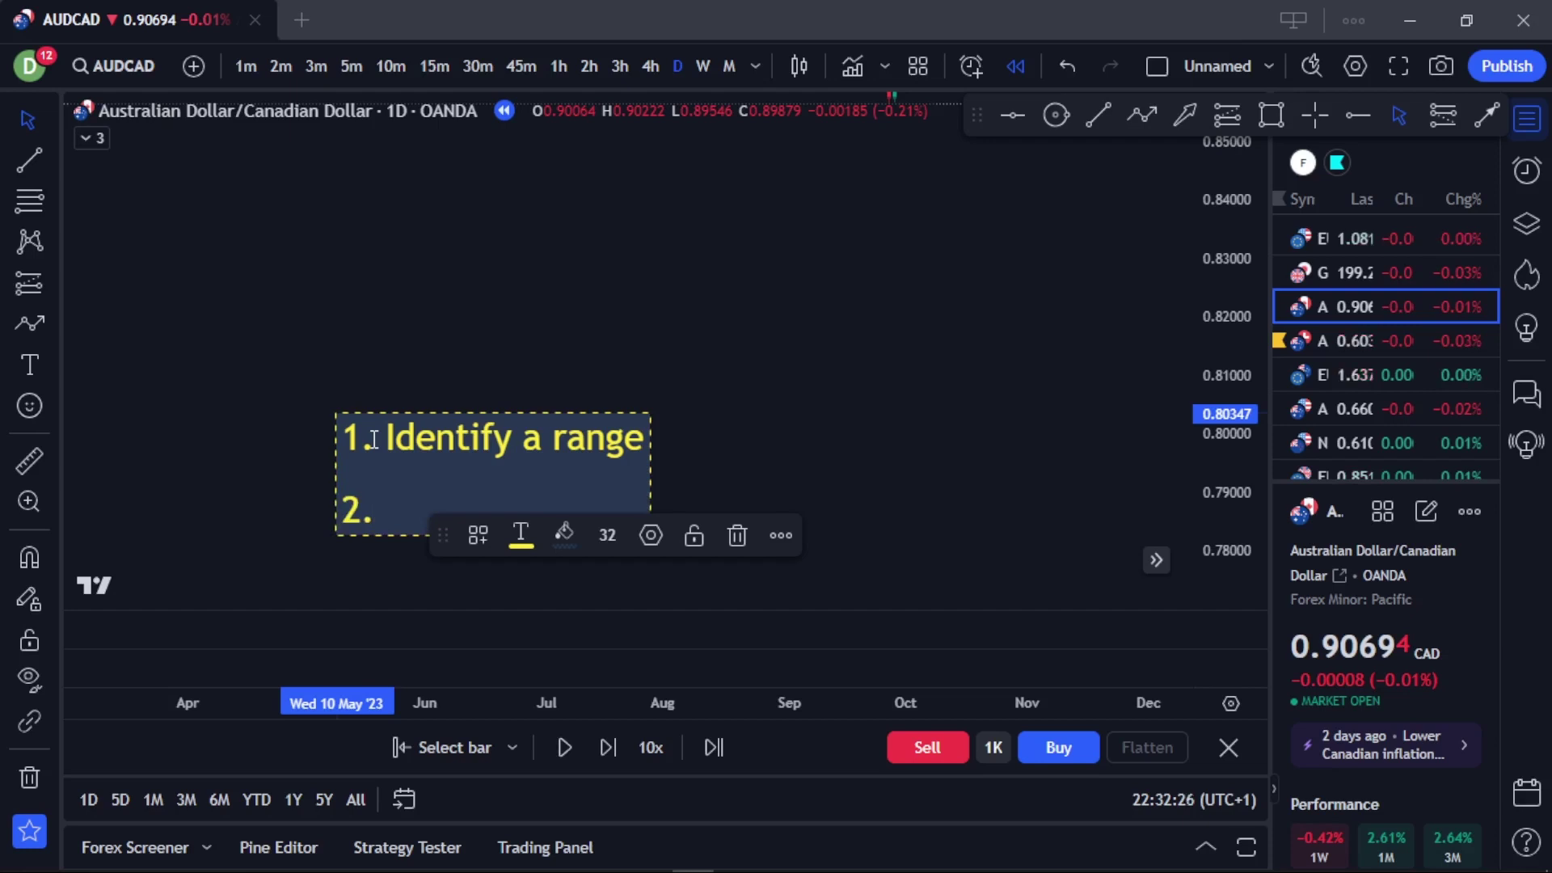
pyautogui.write('Support and Res')
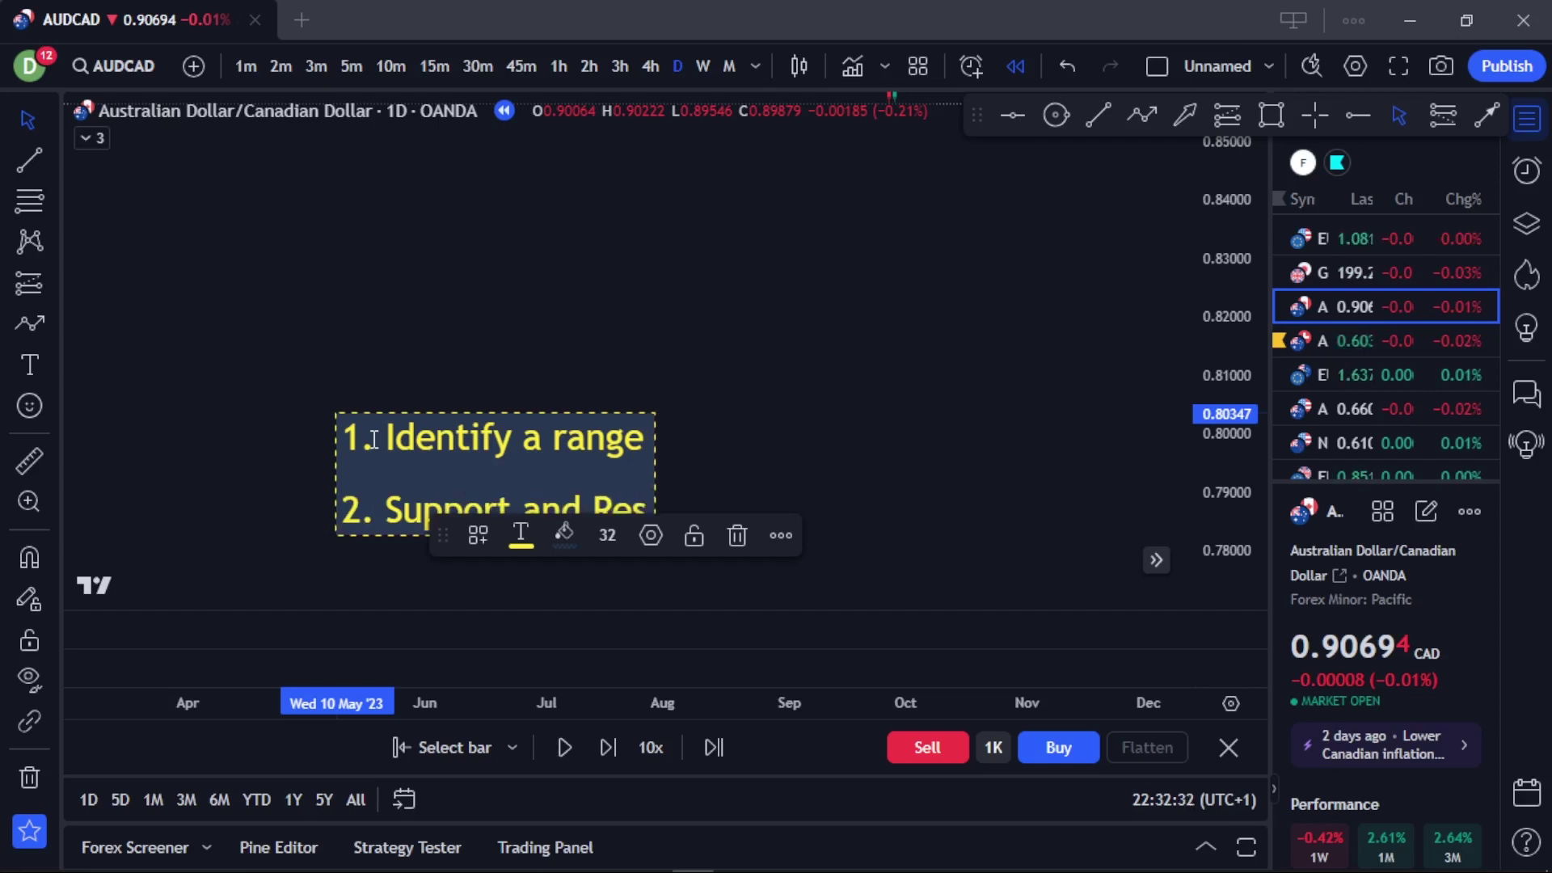
pyautogui.write('istance')
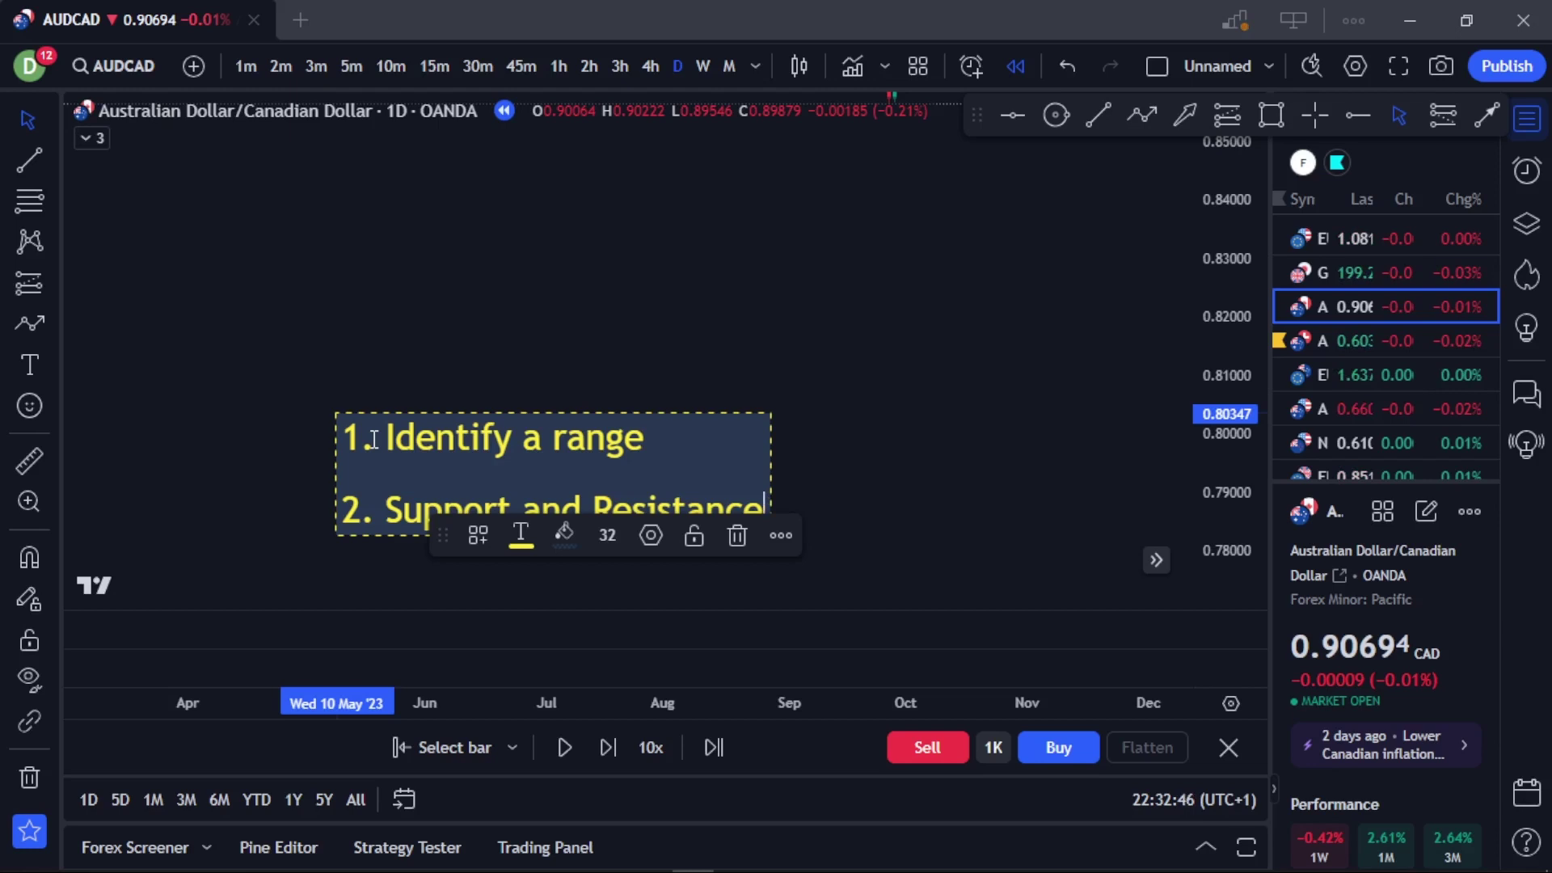
pyautogui.press('Return')
pyautogui.press('Return')
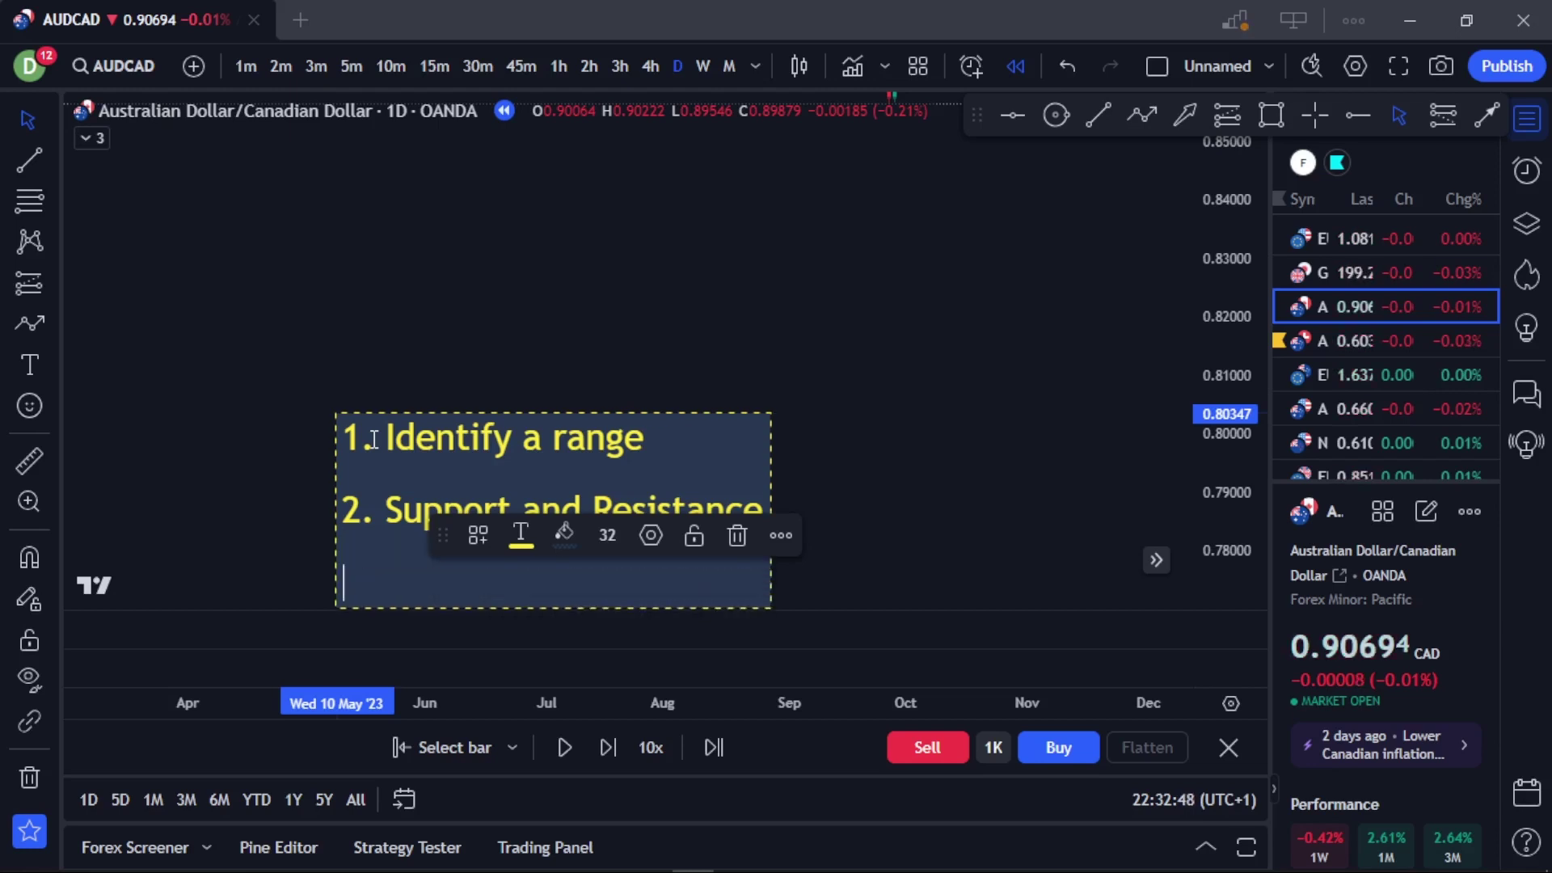
pyautogui.write('3. ')
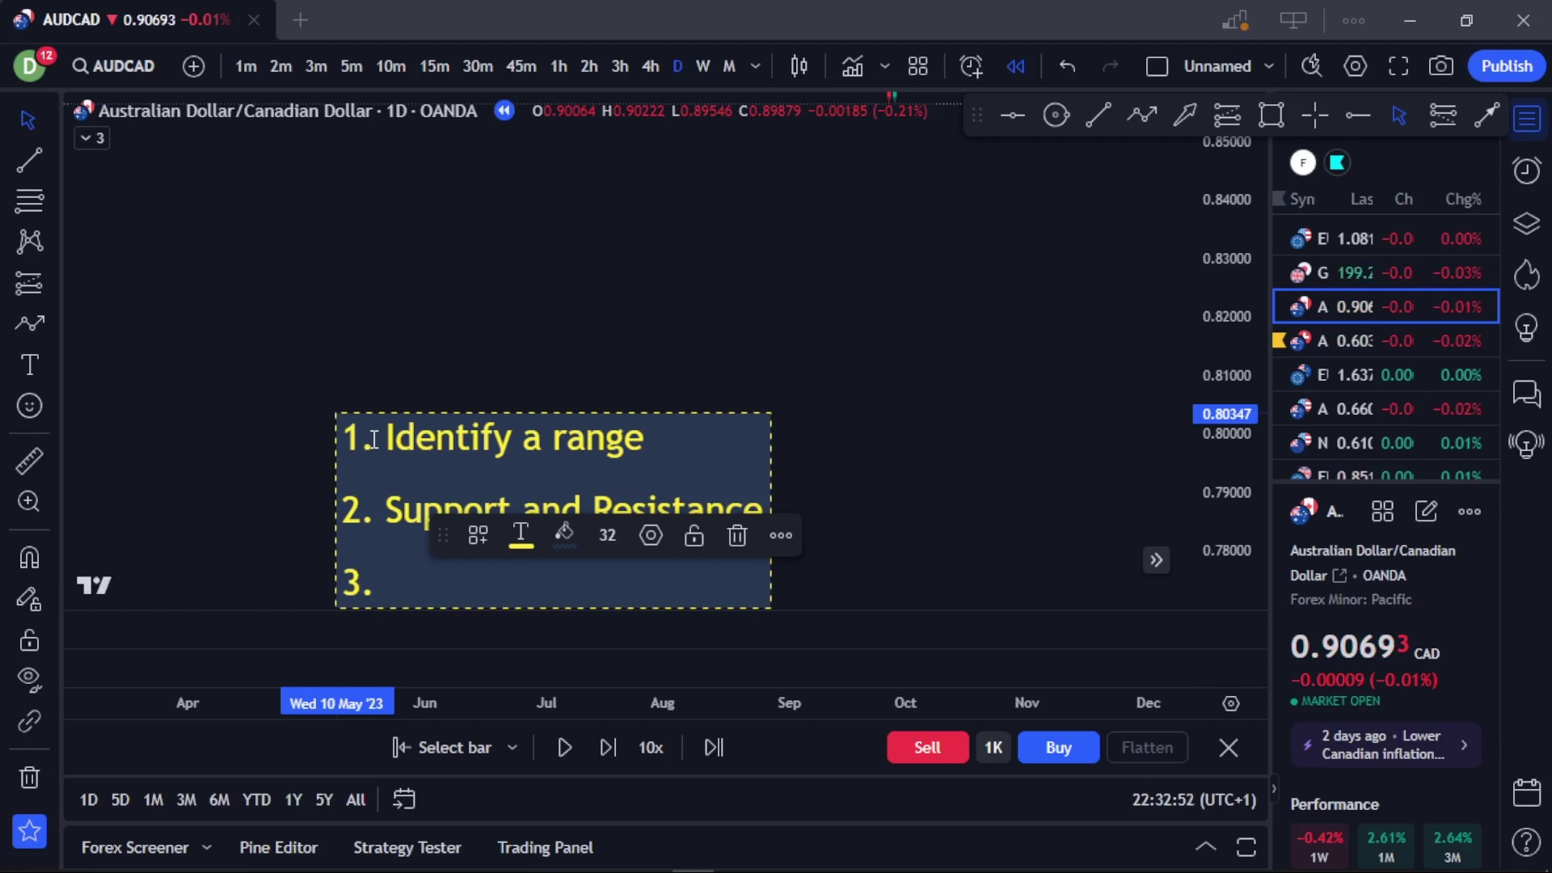
pyautogui.write('Wait for a ')
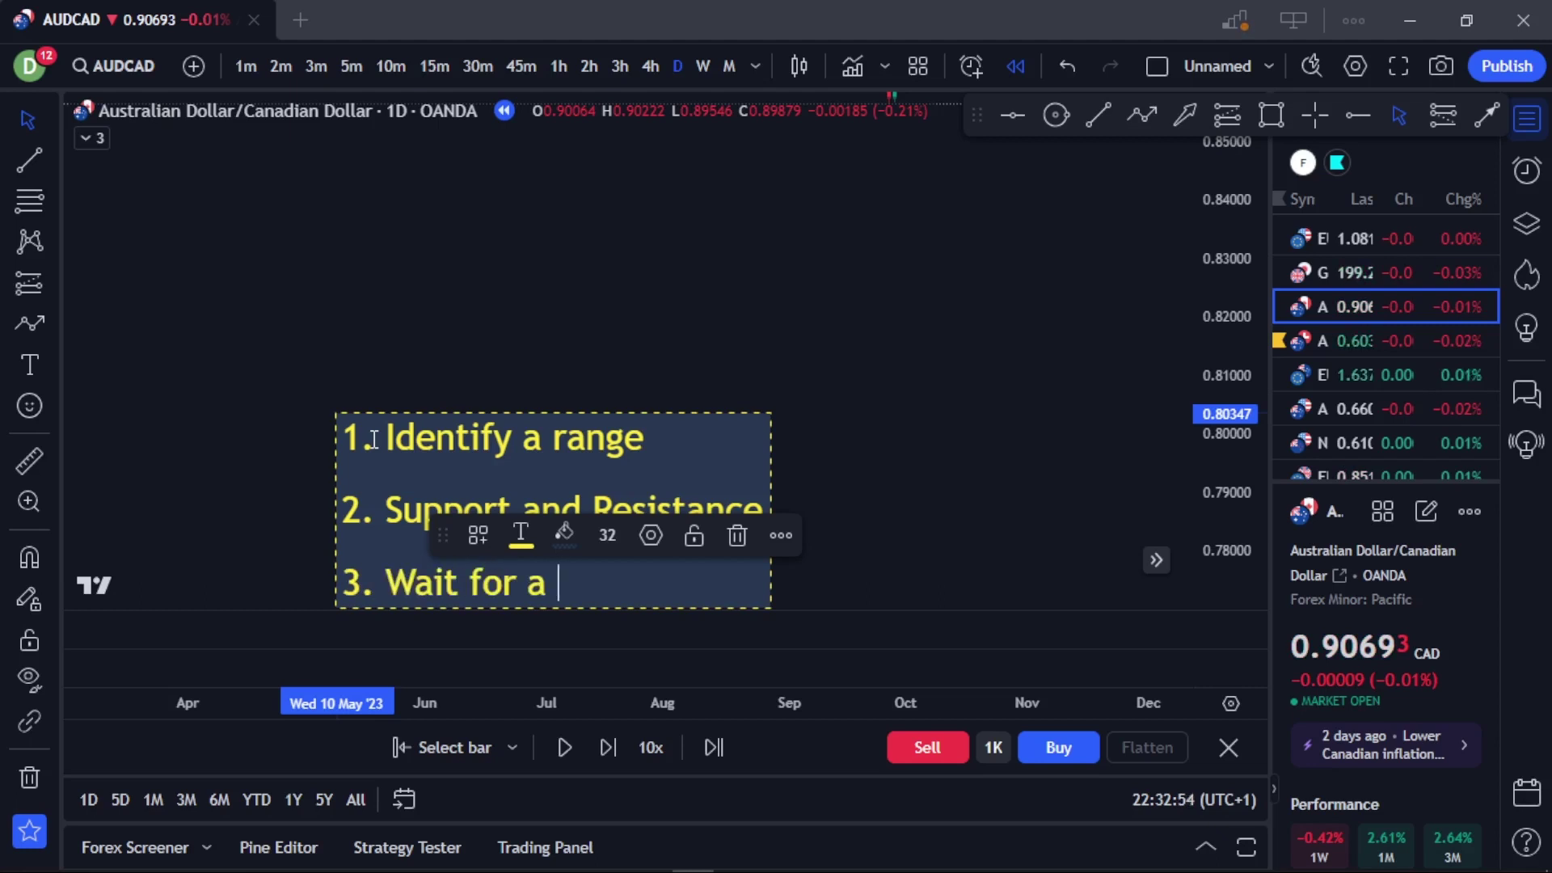
pyautogui.write('break bel')
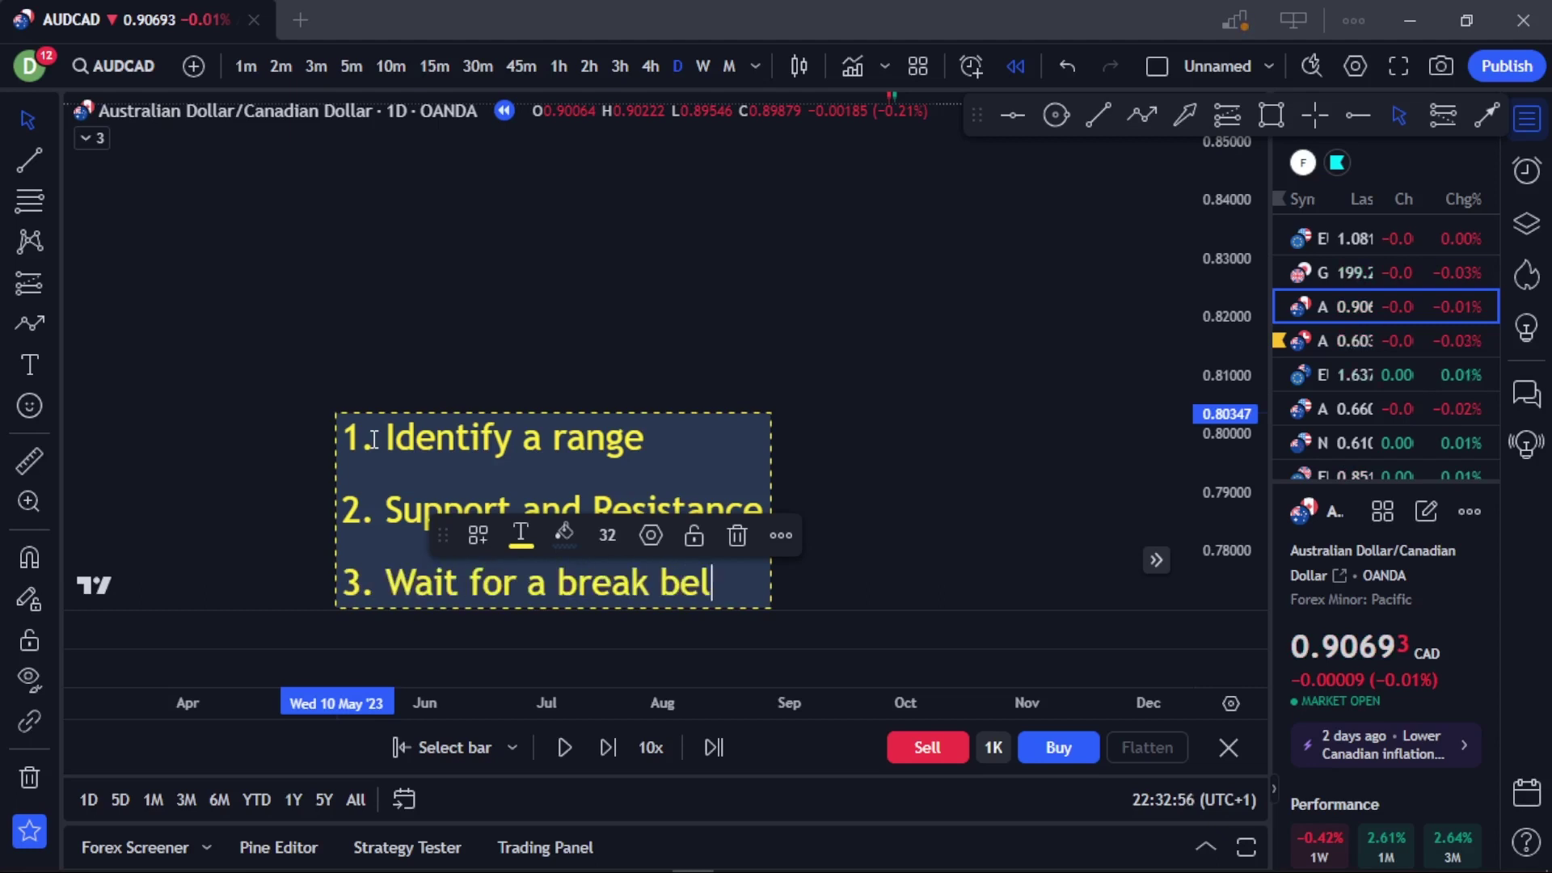
pyautogui.write('ow or above')
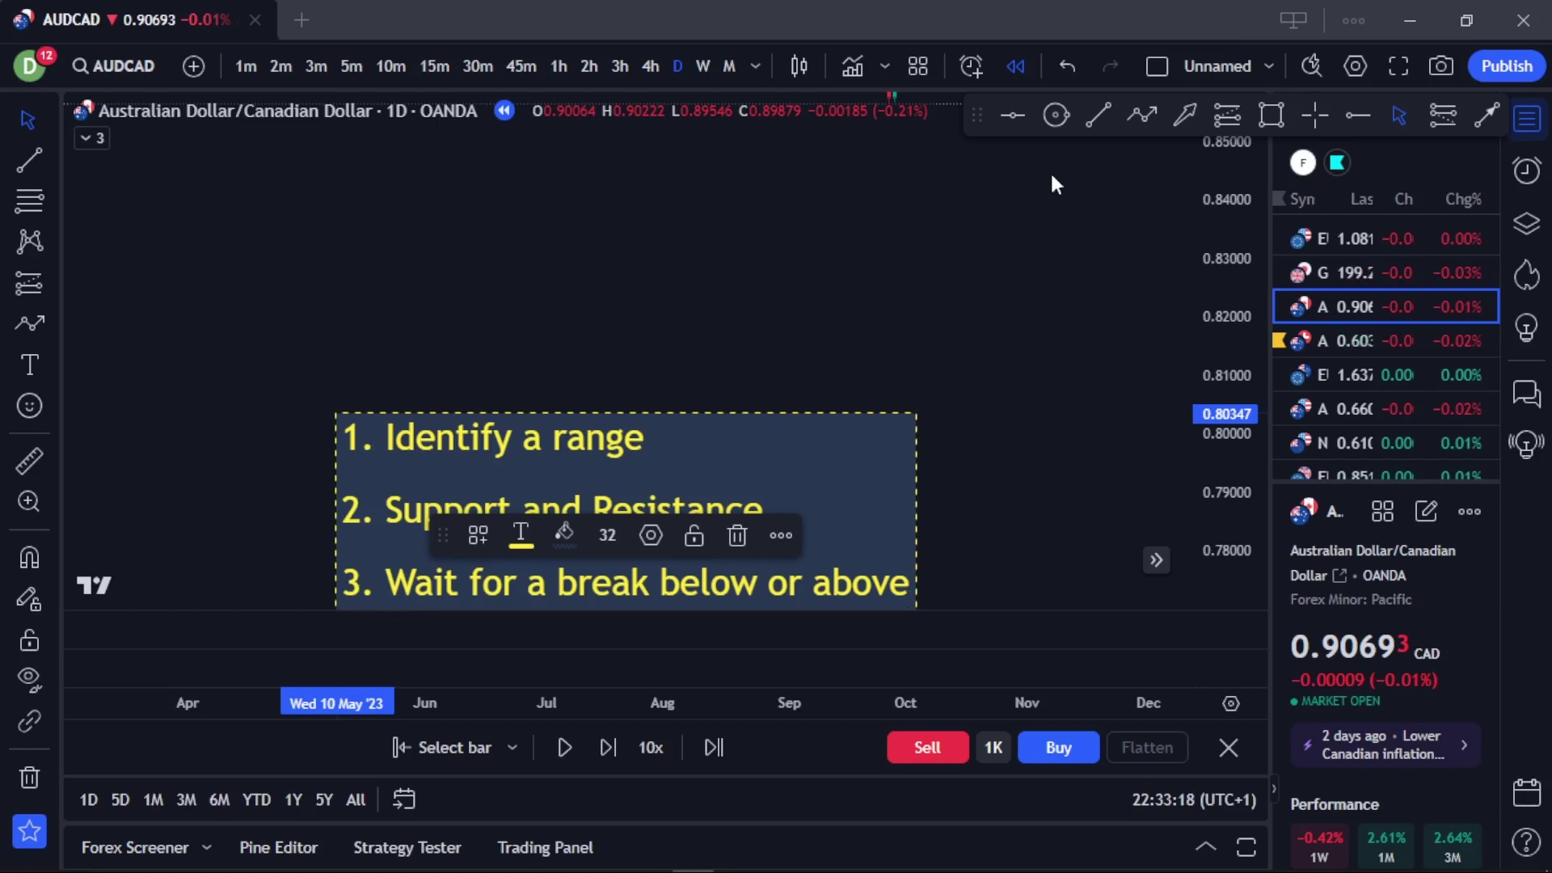
# - Move the note higher and add a fourth line, '4. Wait for a retest', fixing typos
pyautogui.moveTo(1221, 323); pyautogui.dragTo(1220, 363)
pyautogui.moveTo(790, 451); pyautogui.dragTo(784, 371)
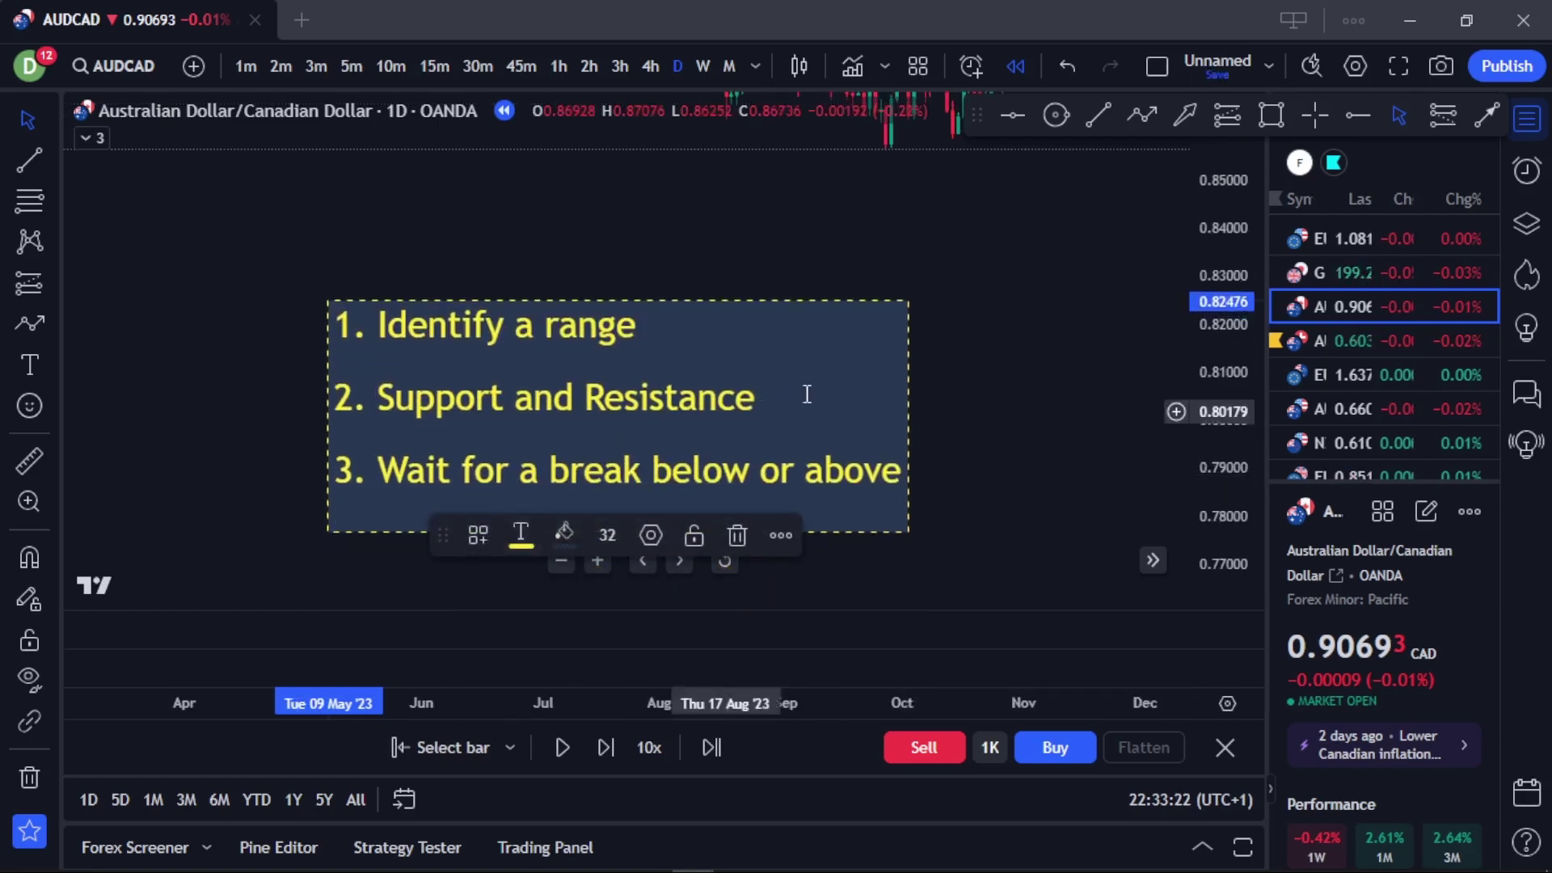
pyautogui.click(903, 477)
pyautogui.press('Return')
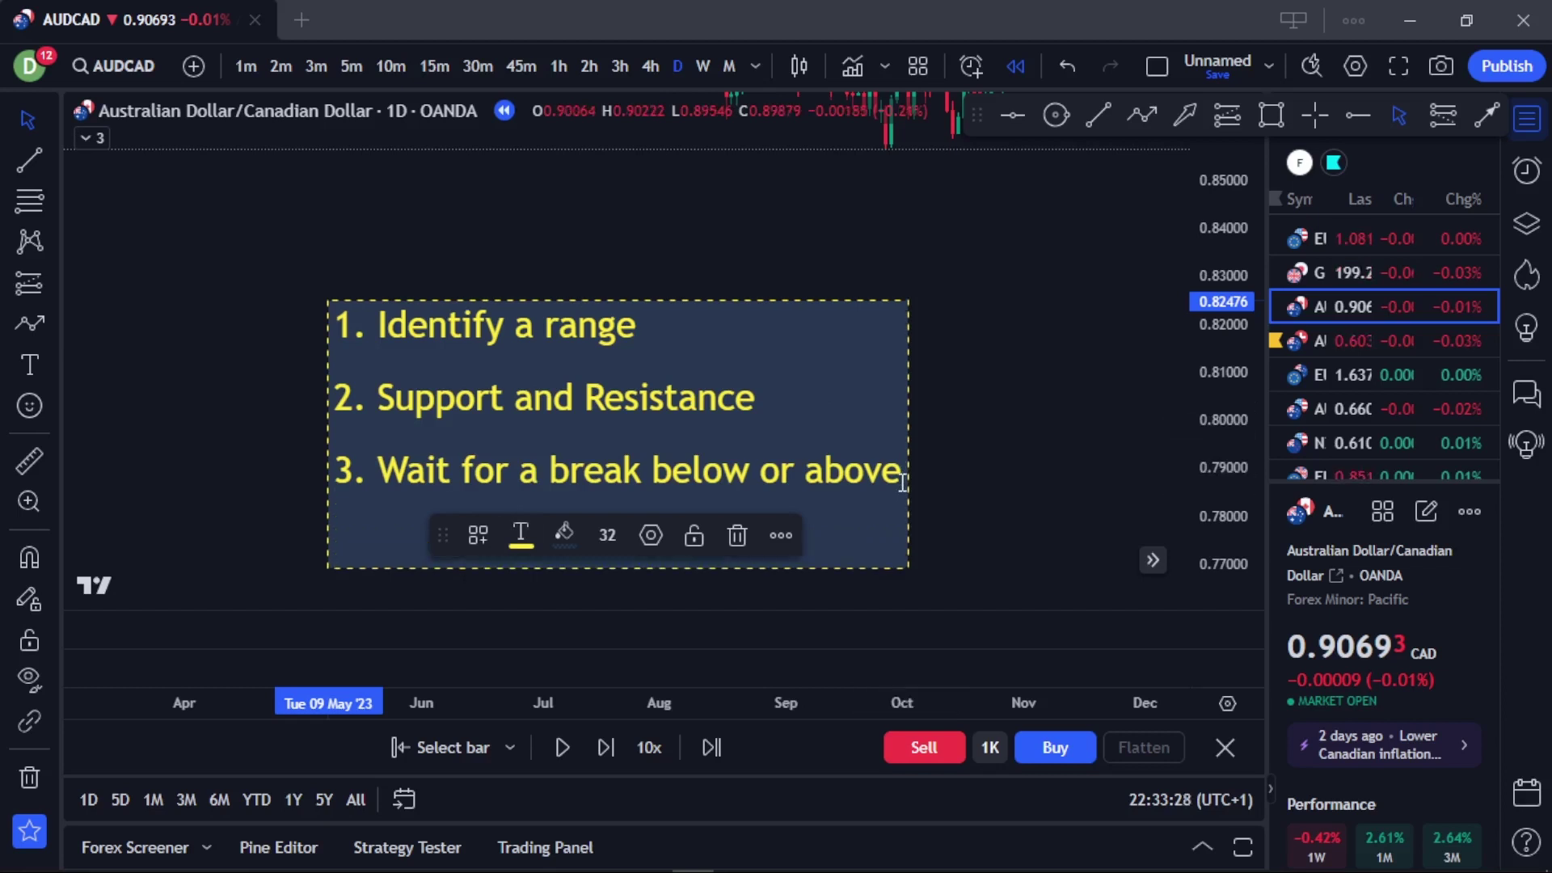
pyautogui.write('4. ')
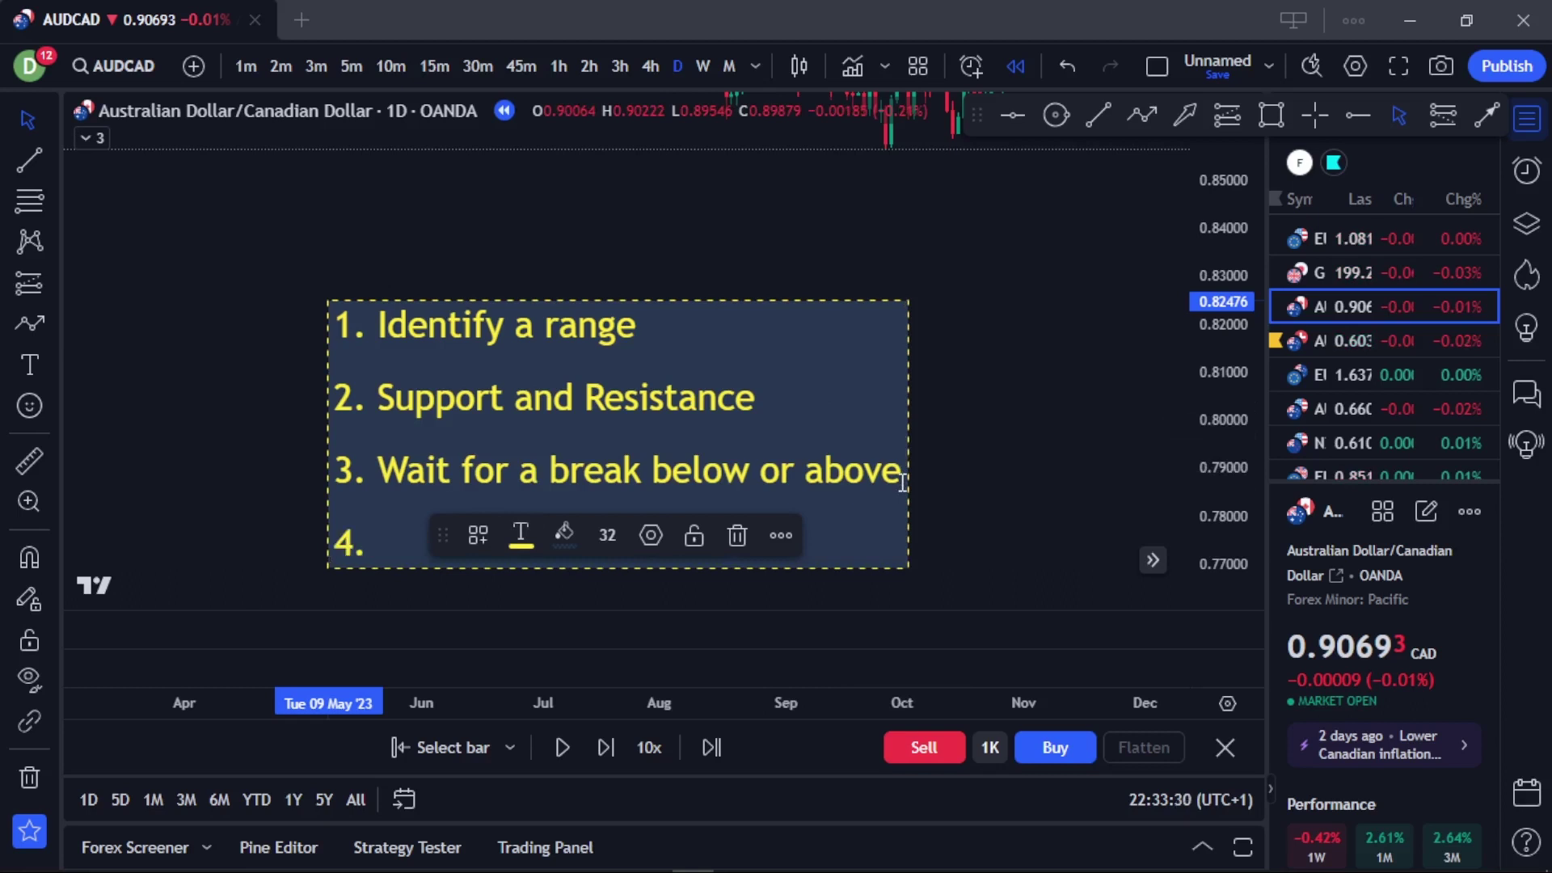
pyautogui.write('Wa')
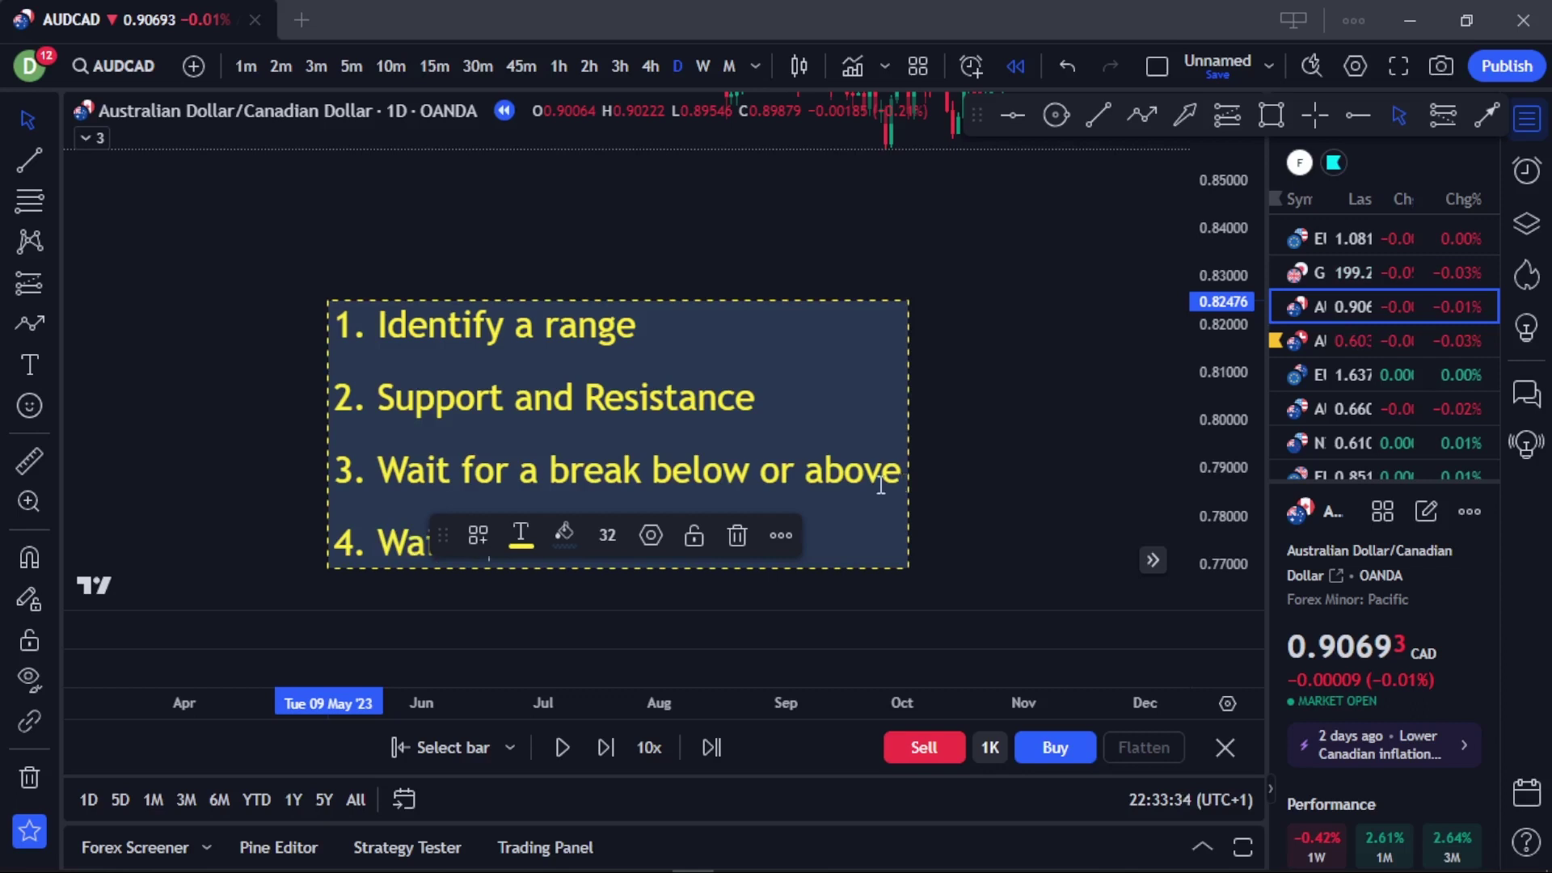
pyautogui.write('i  fr')
pyautogui.moveTo(428, 540); pyautogui.dragTo(721, 368)
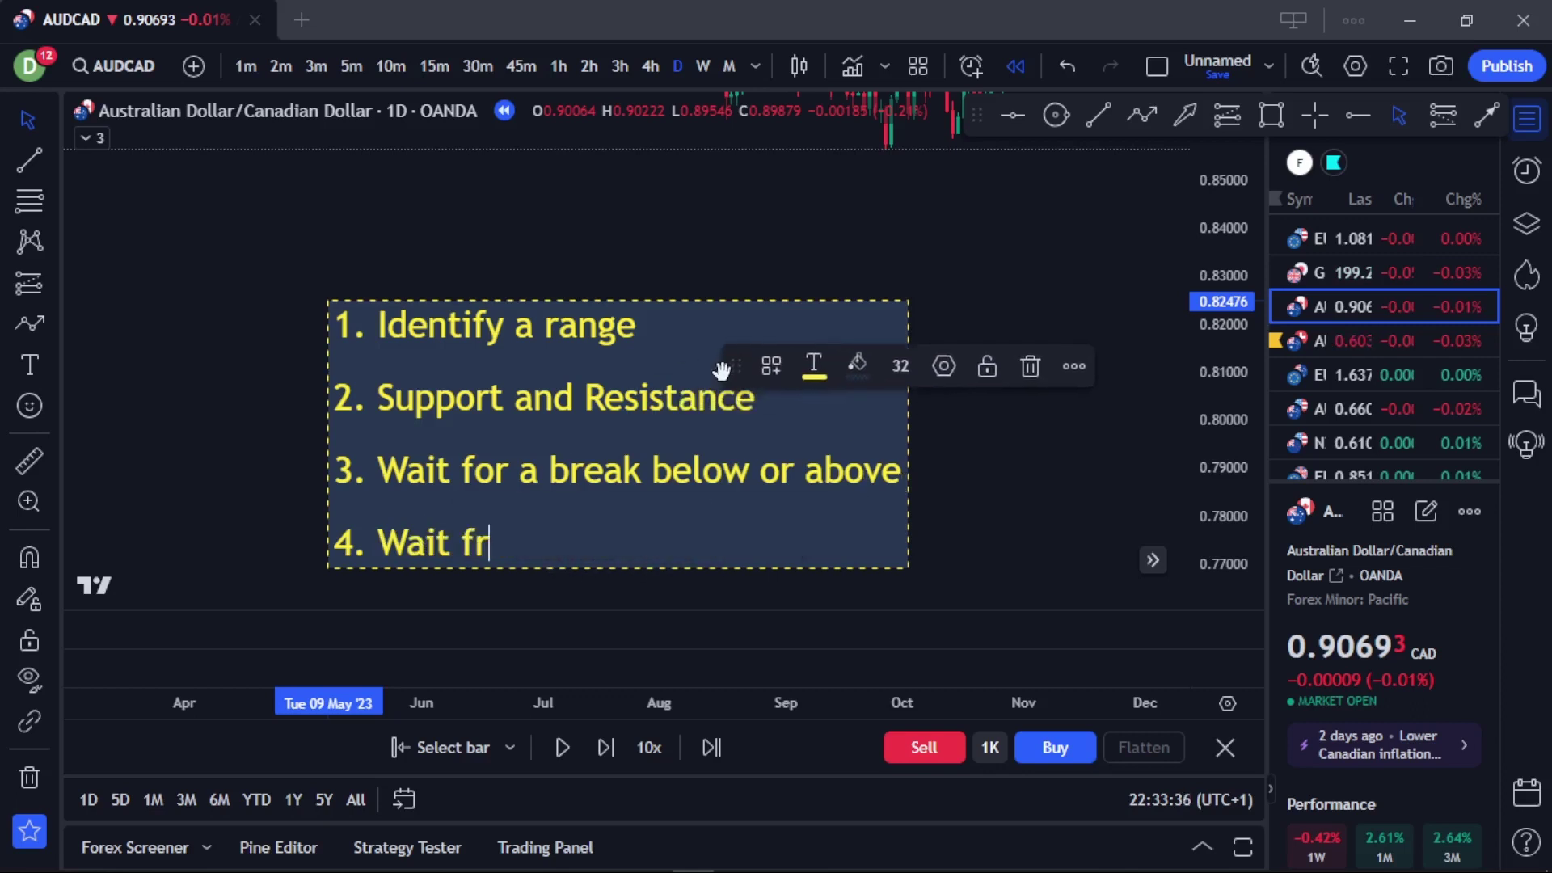
pyautogui.press('BackSpace')
pyautogui.write('or a retes')
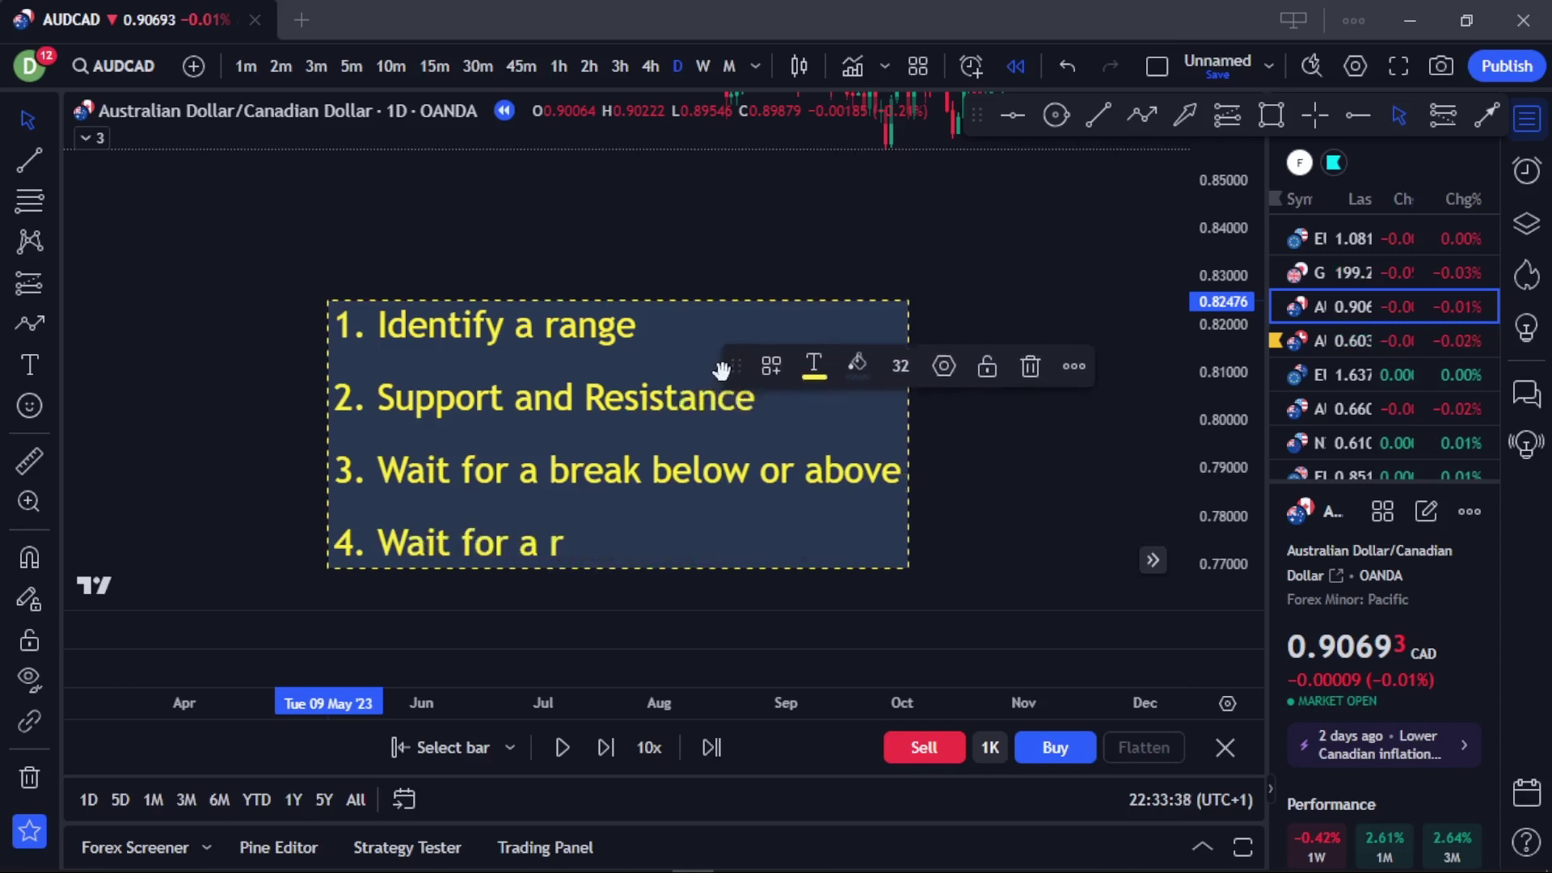
pyautogui.write('t')
pyautogui.press('BackSpace')
pyautogui.press('BackSpace')
pyautogui.write('test')
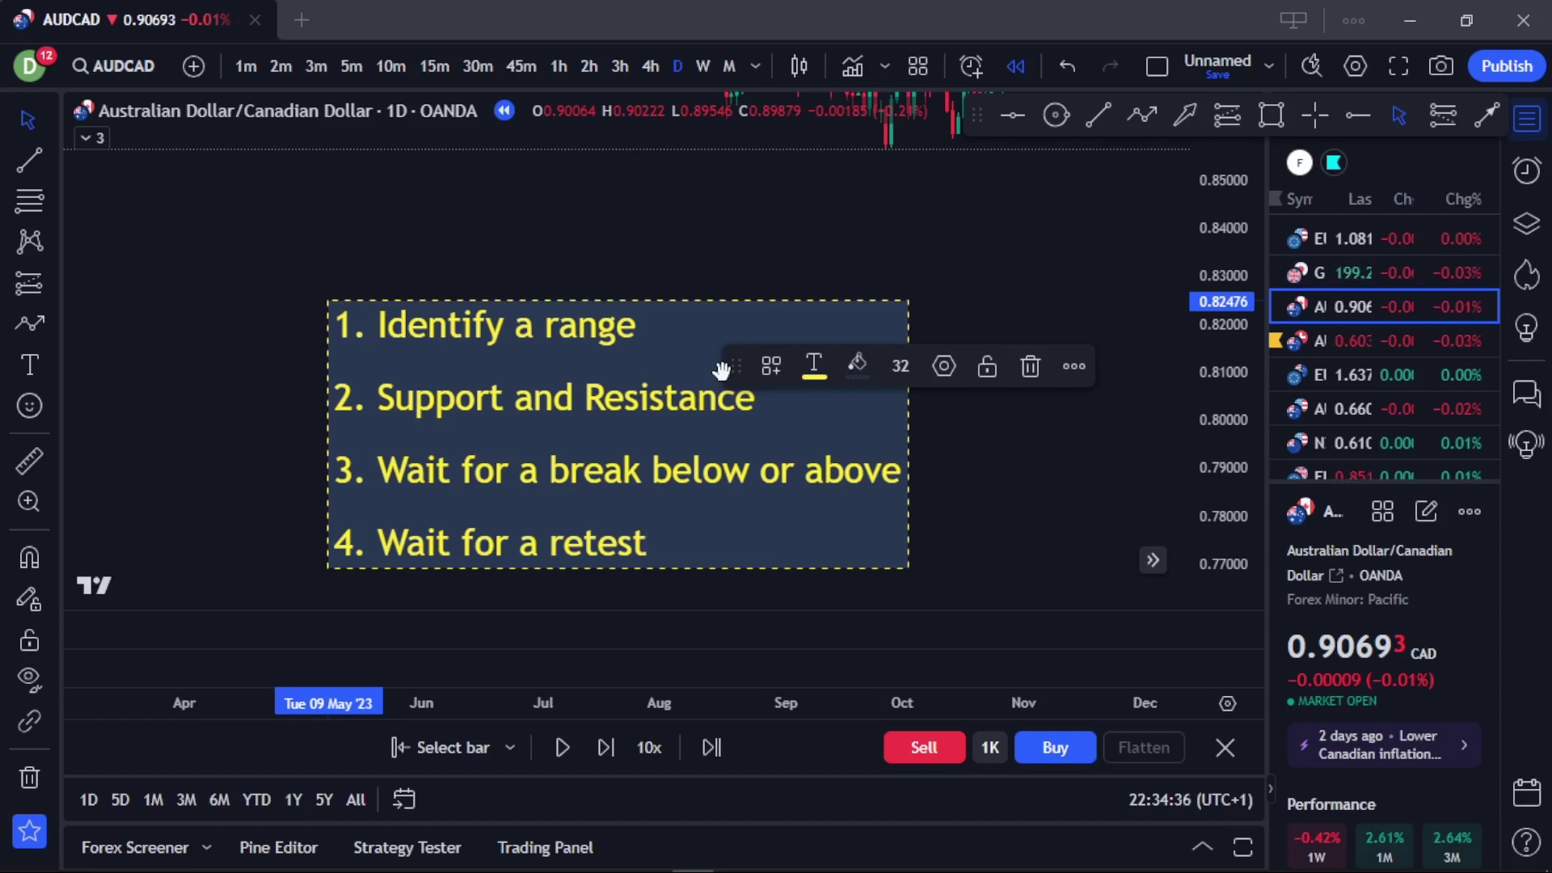
pyautogui.rightClick(989, 259)
# - Reset the chart view and pan to the recent AUD/CAD bars from October onward
pyautogui.click(1056, 284)
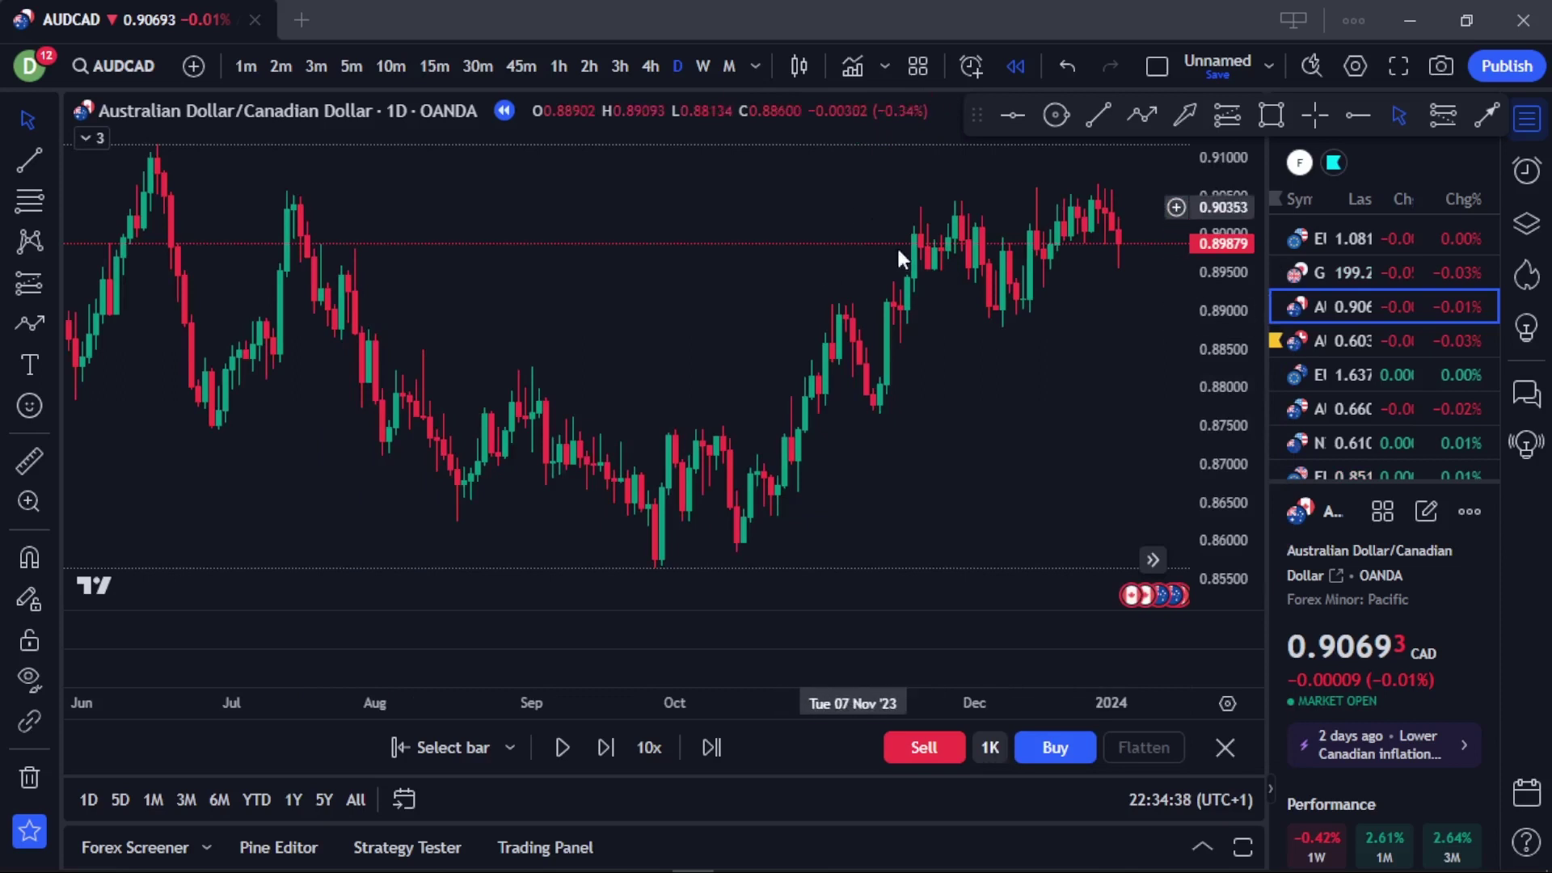
pyautogui.moveTo(727, 313); pyautogui.dragTo(842, 256)
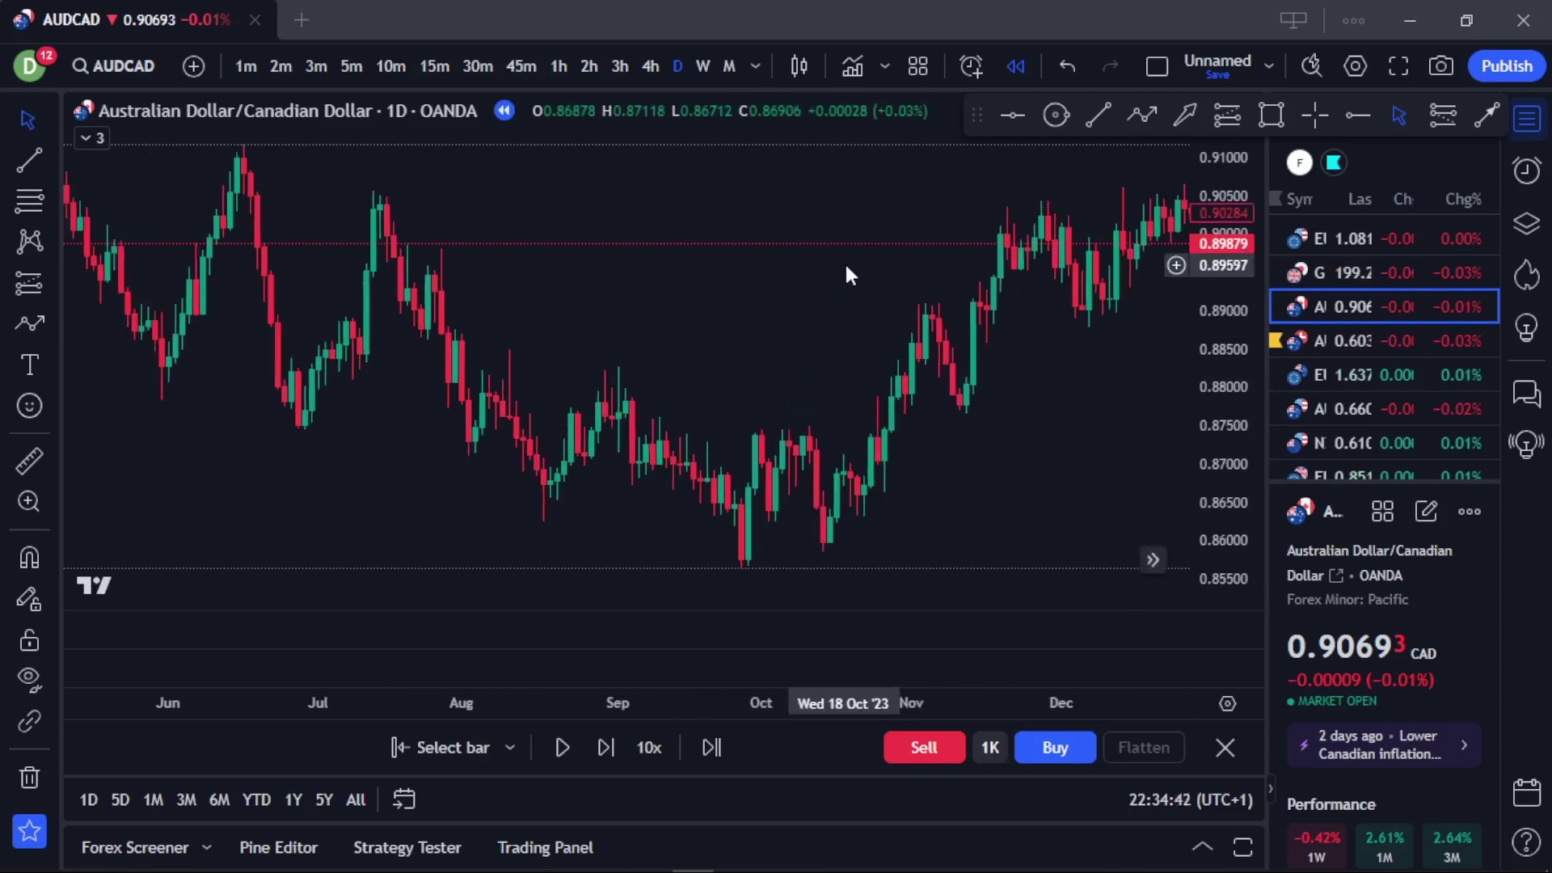
pyautogui.moveTo(843, 264); pyautogui.dragTo(943, 335)
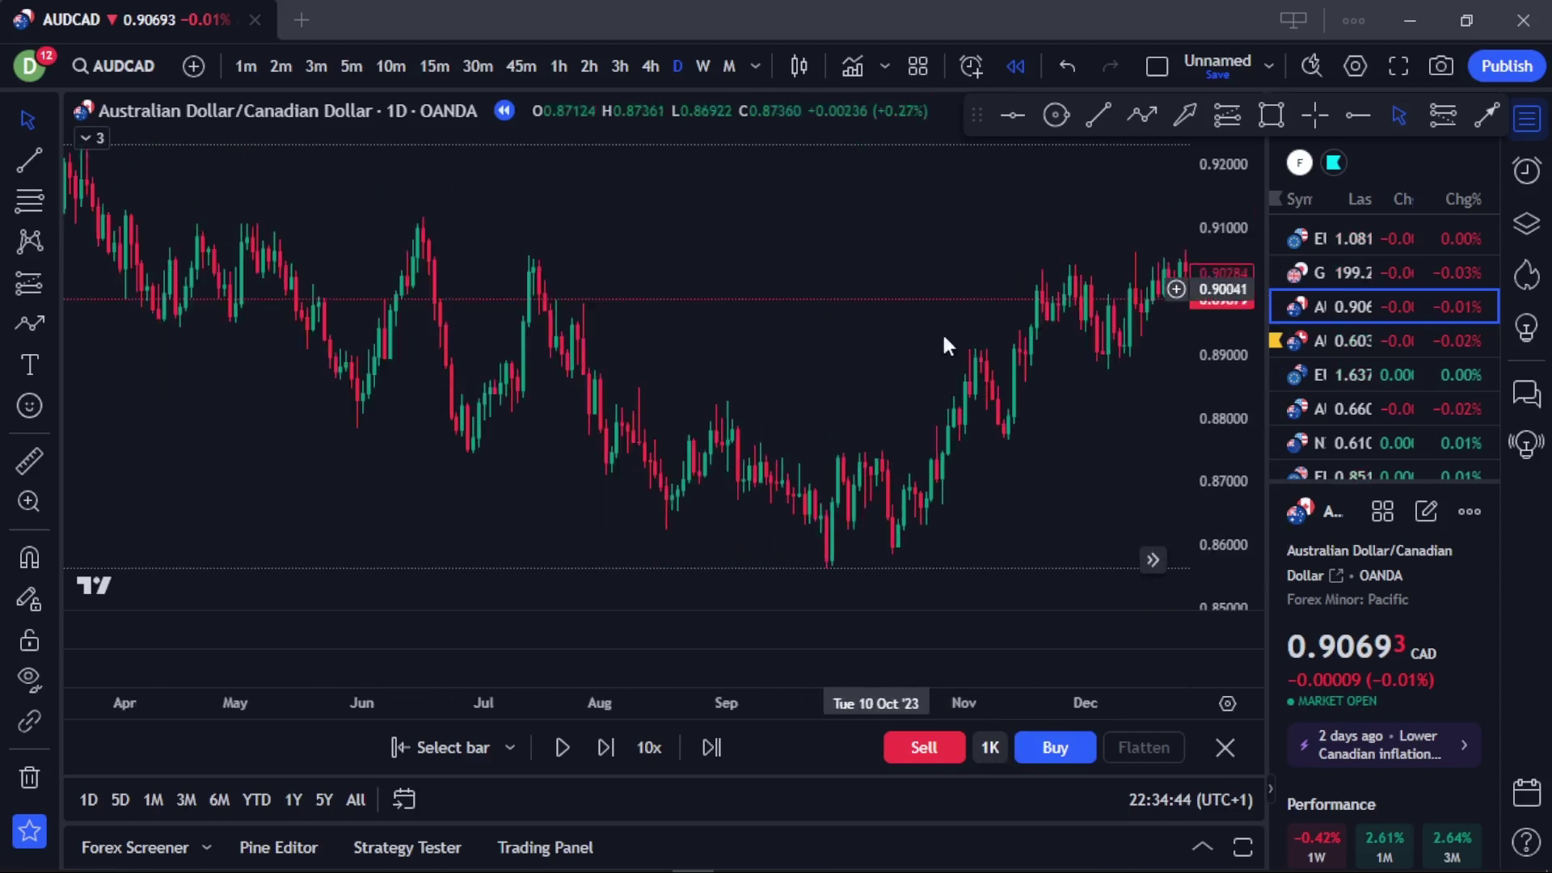
pyautogui.moveTo(1031, 414); pyautogui.dragTo(1129, 288)
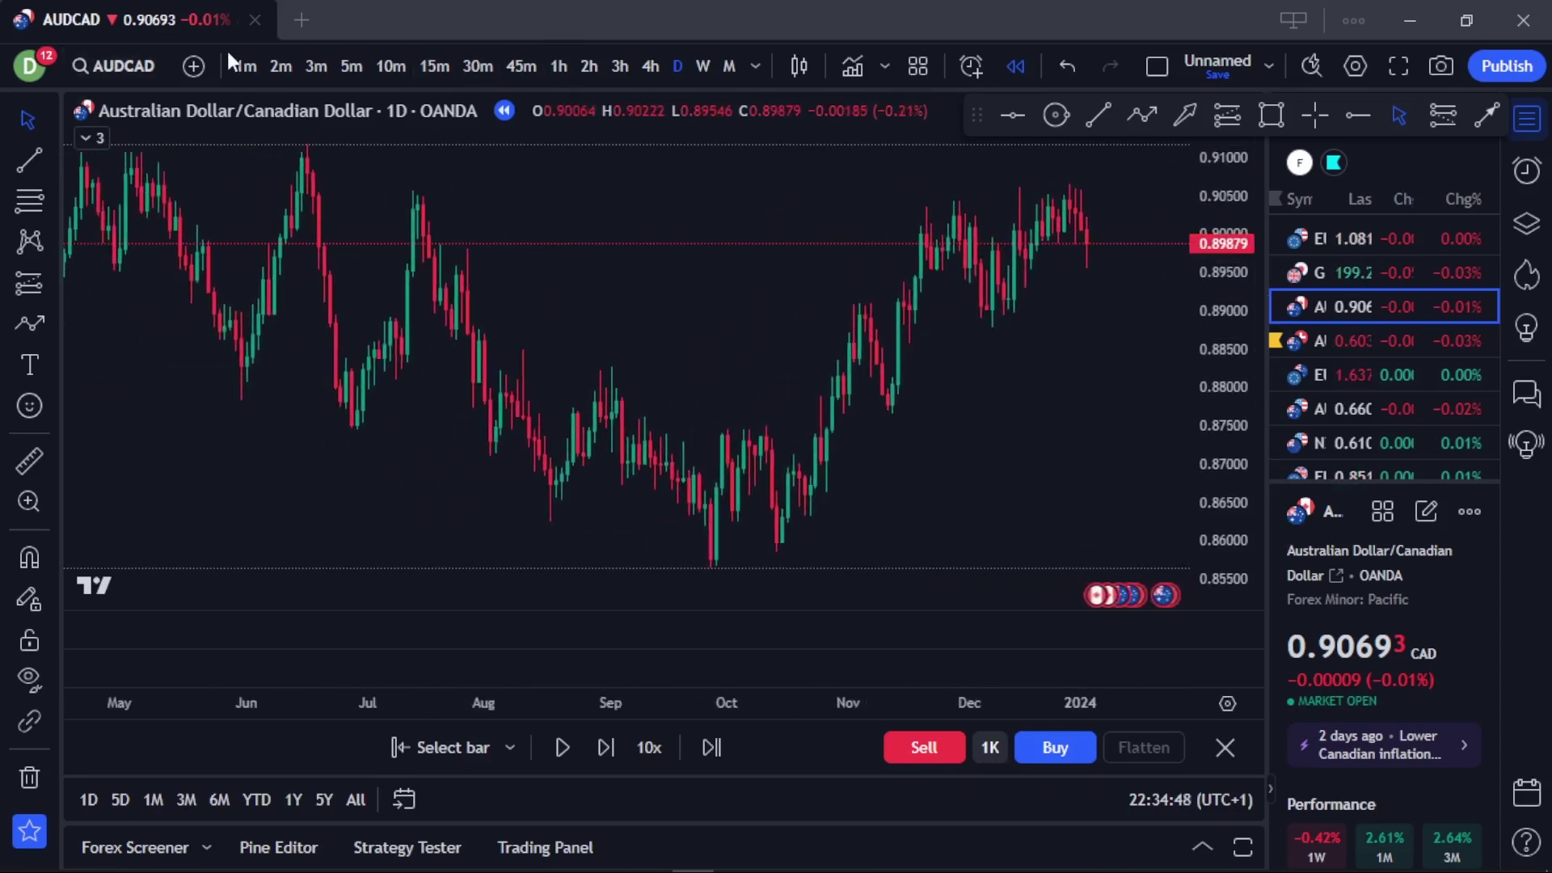
pyautogui.moveTo(782, 311); pyautogui.dragTo(830, 337)
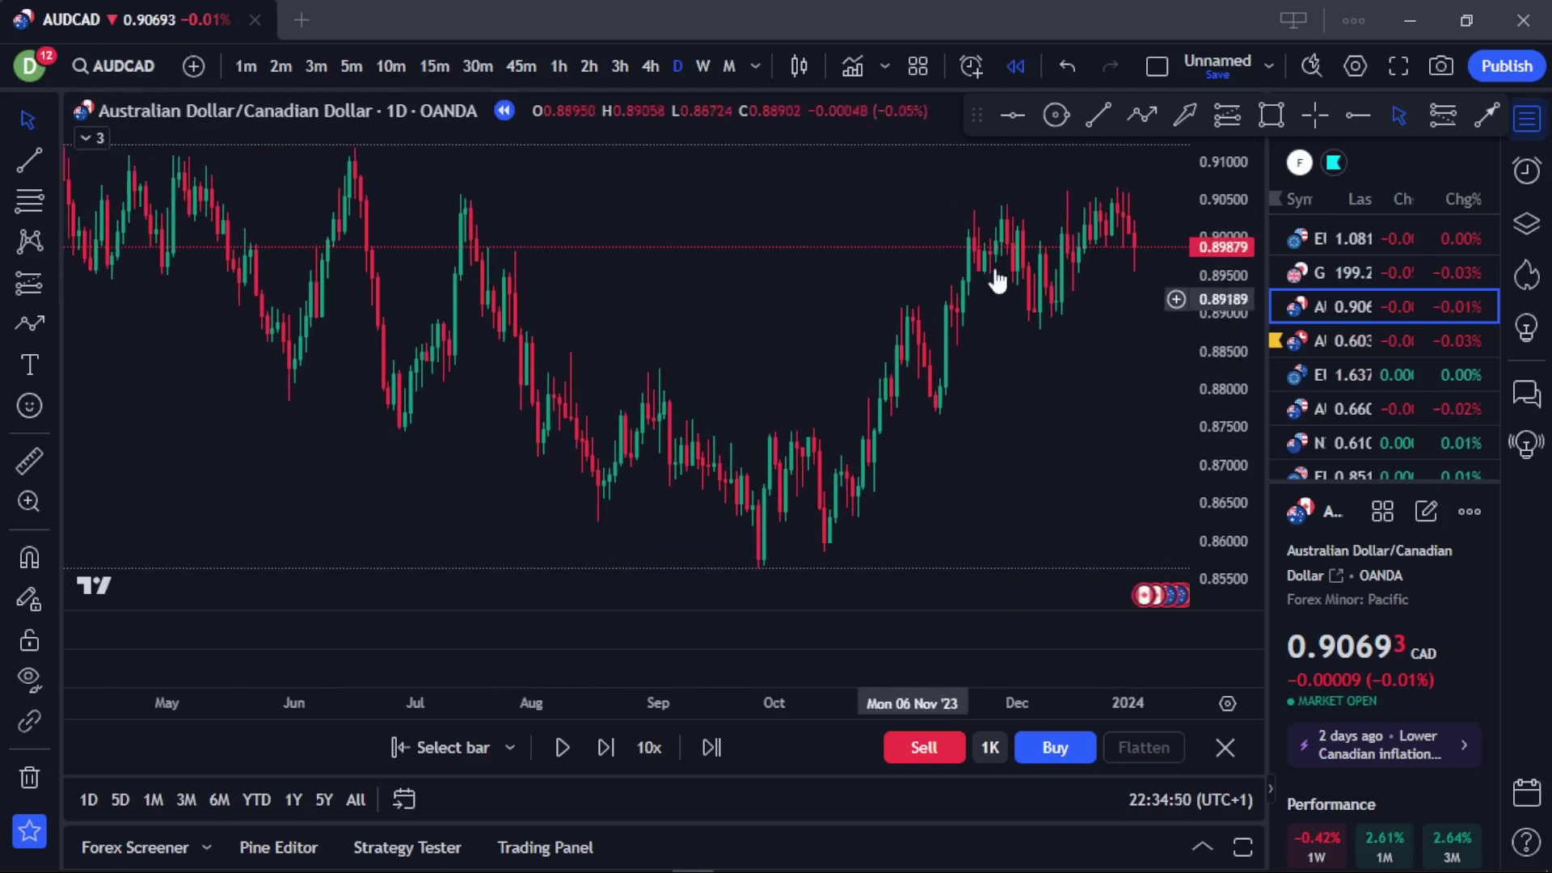
pyautogui.scroll(-3, 1015, 392)
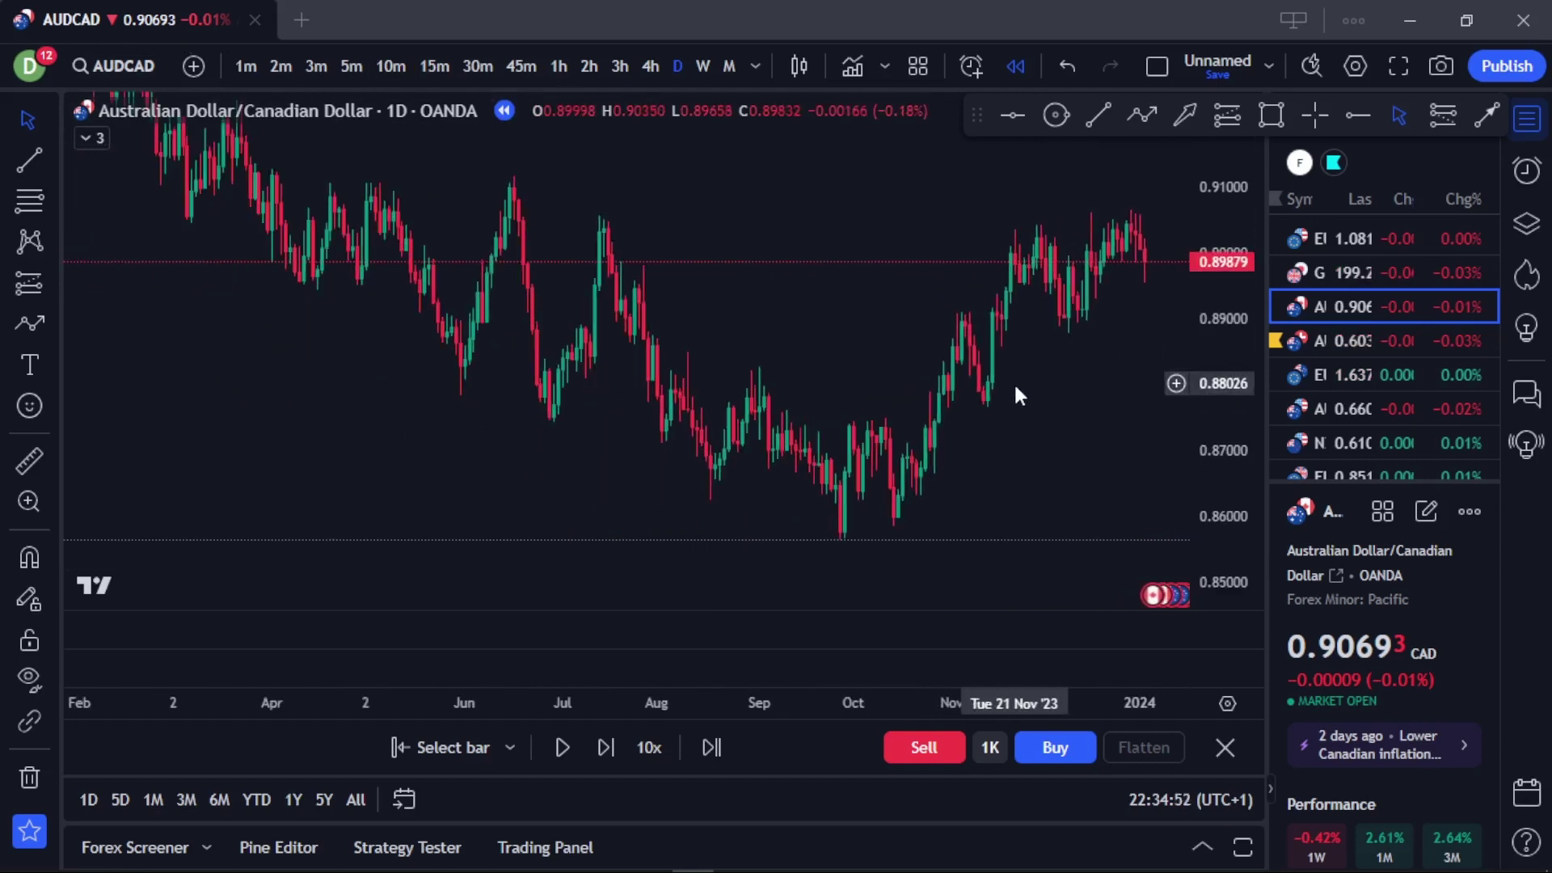
pyautogui.moveTo(1033, 436); pyautogui.dragTo(971, 329)
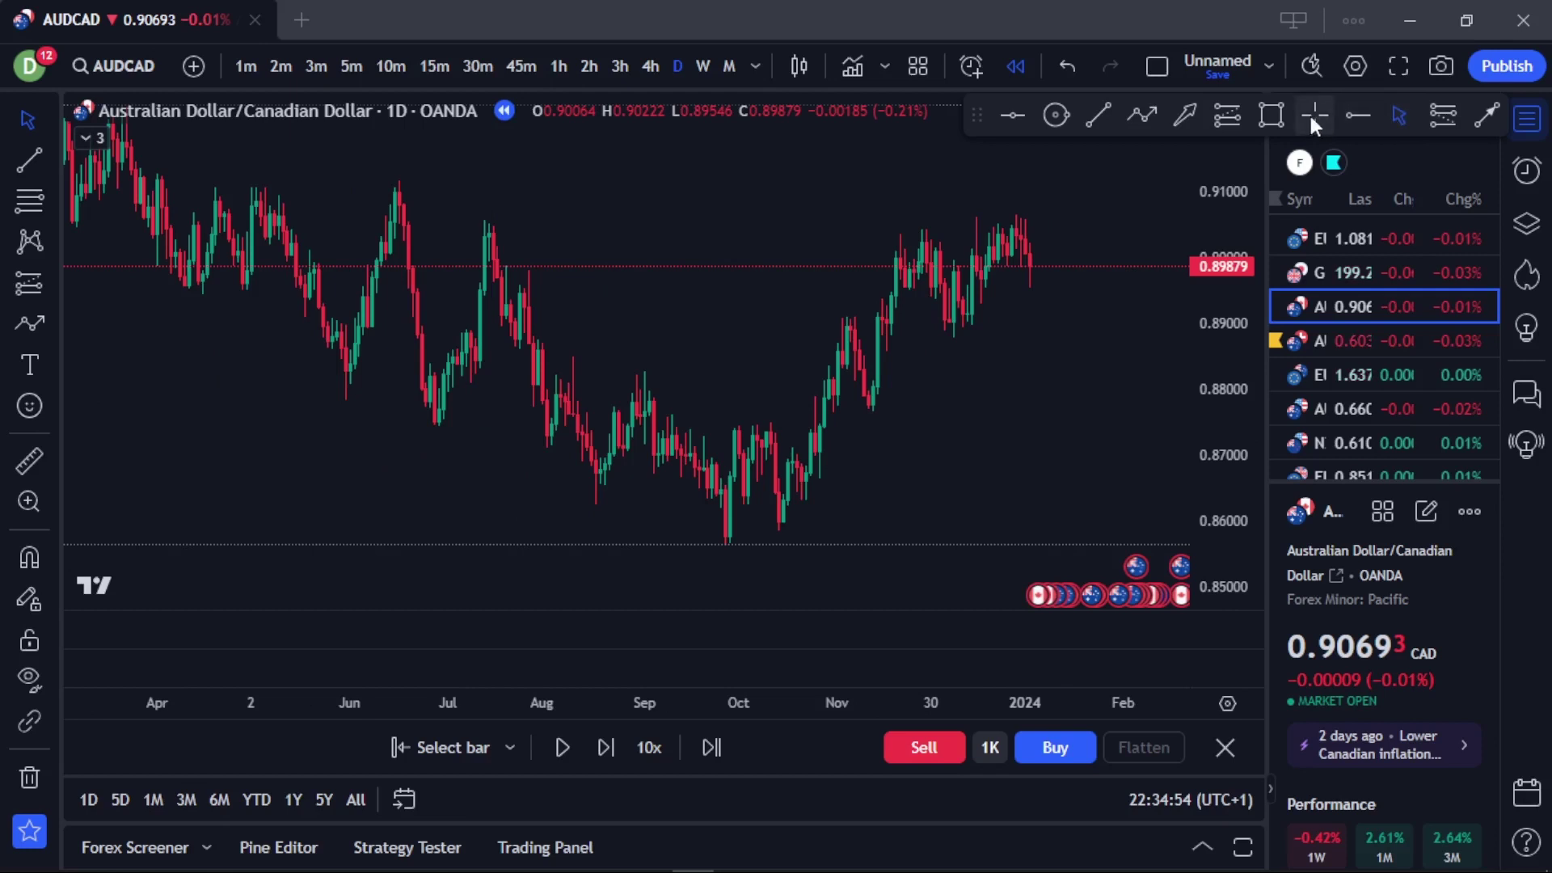
# - Draw a rising trendline from the October low and a flat line near 0.905, then go fullscreen
pyautogui.click(1091, 115)
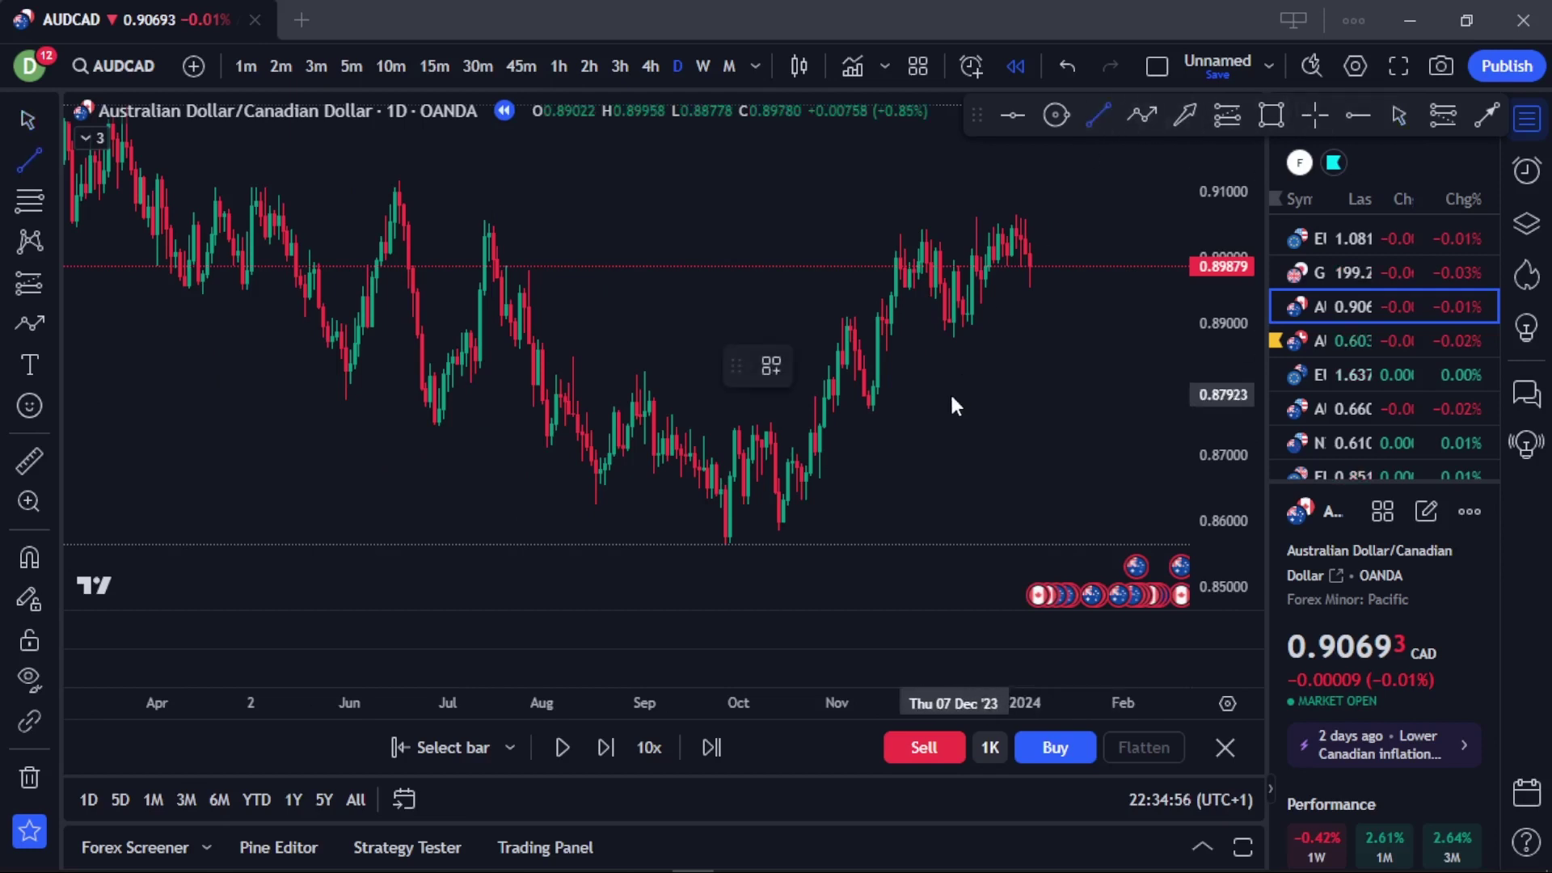
pyautogui.click(779, 530)
pyautogui.click(1073, 243)
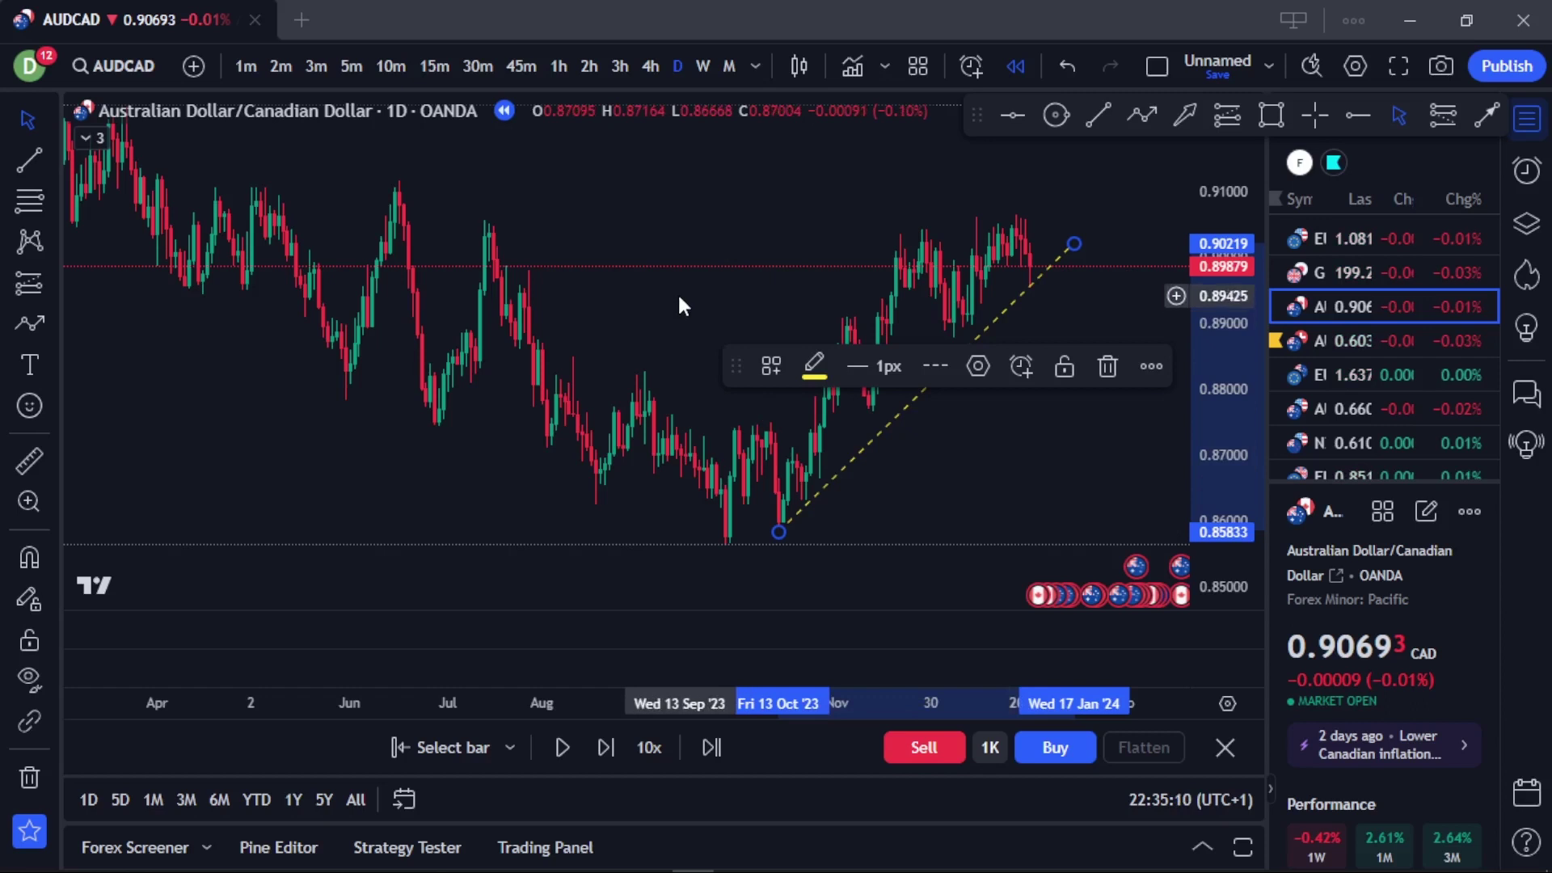
pyautogui.click(1100, 113)
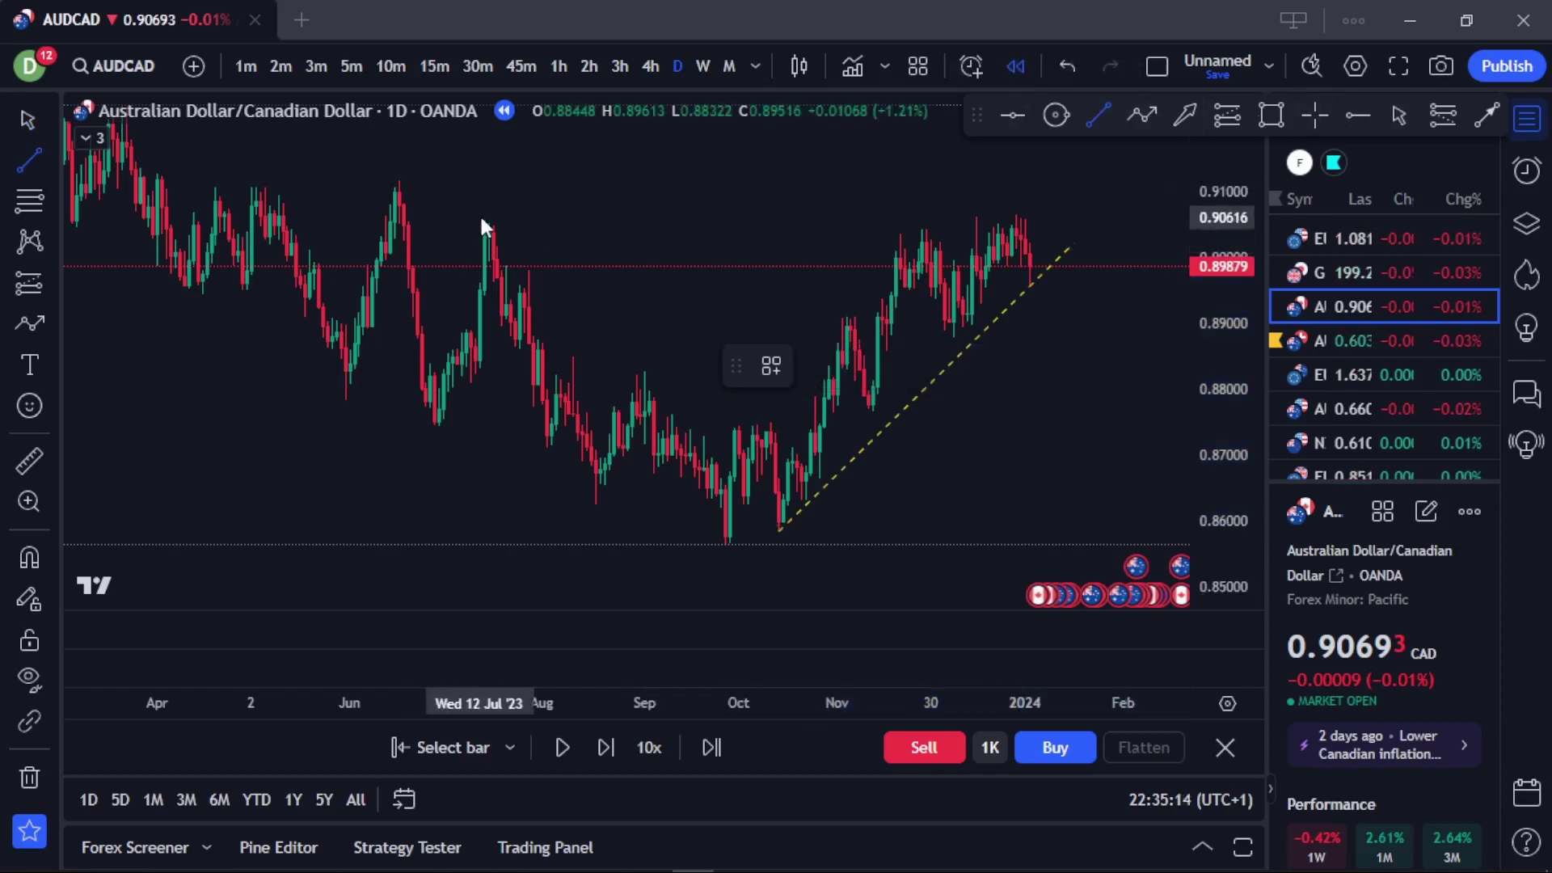
pyautogui.click(483, 234)
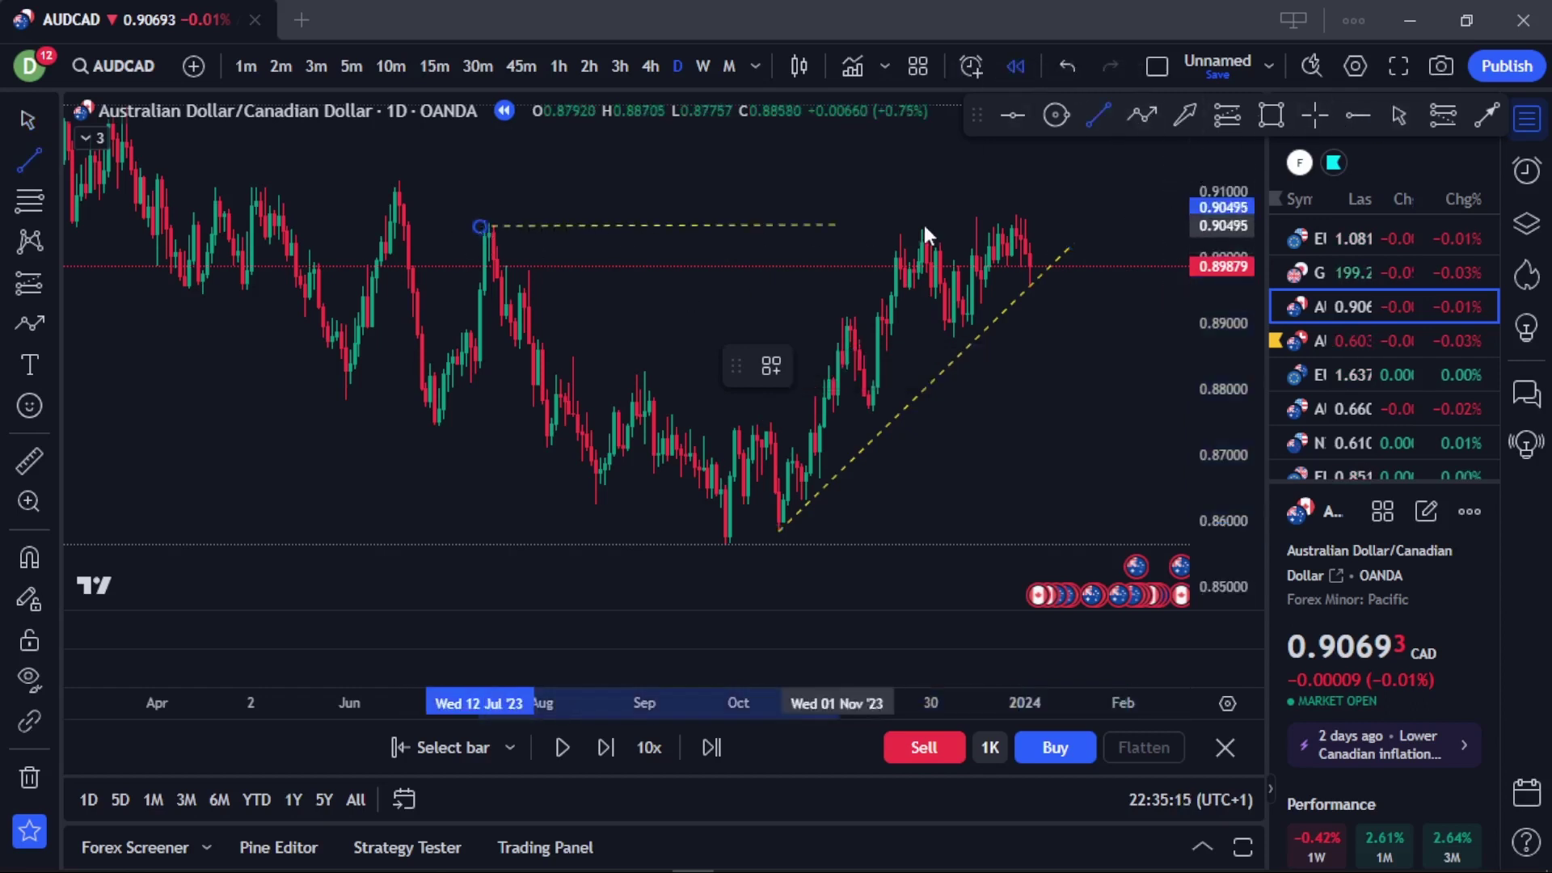
pyautogui.click(1108, 224)
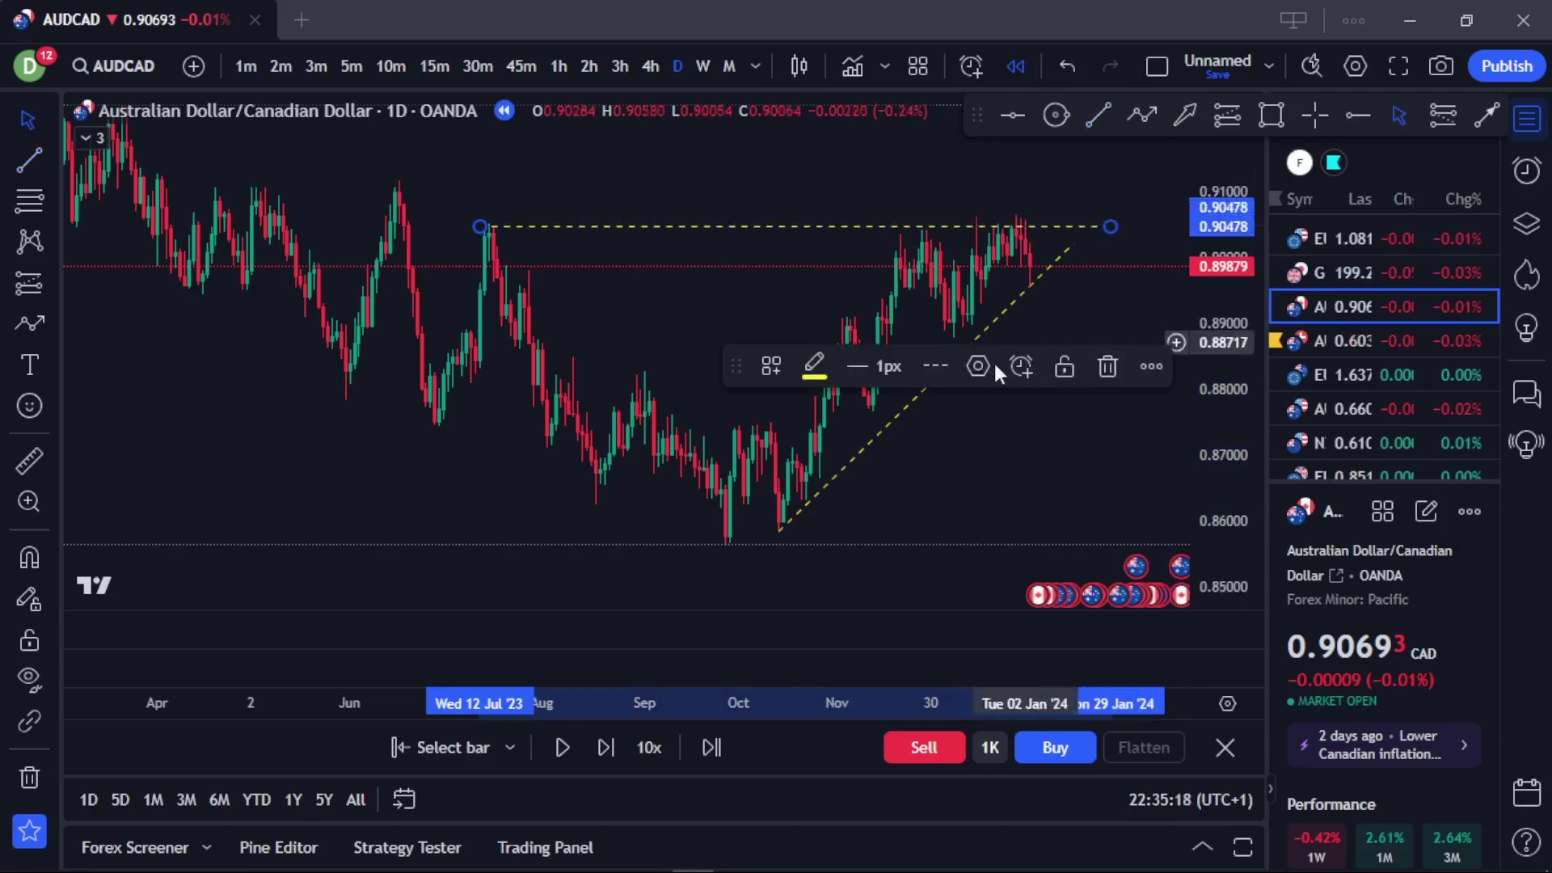
pyautogui.click(999, 486)
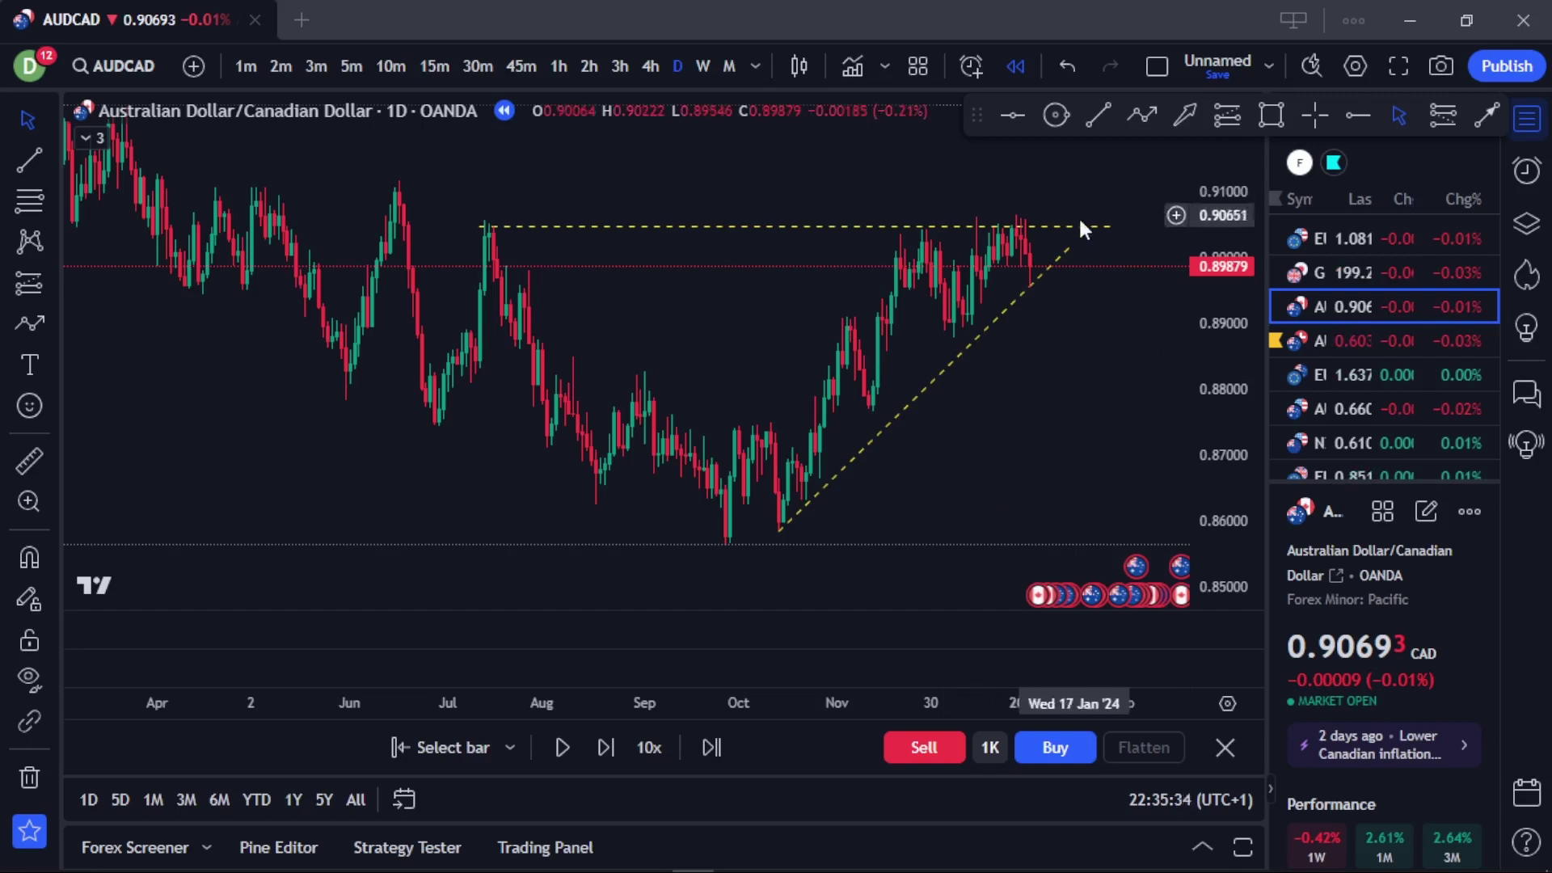
pyautogui.click(1398, 65)
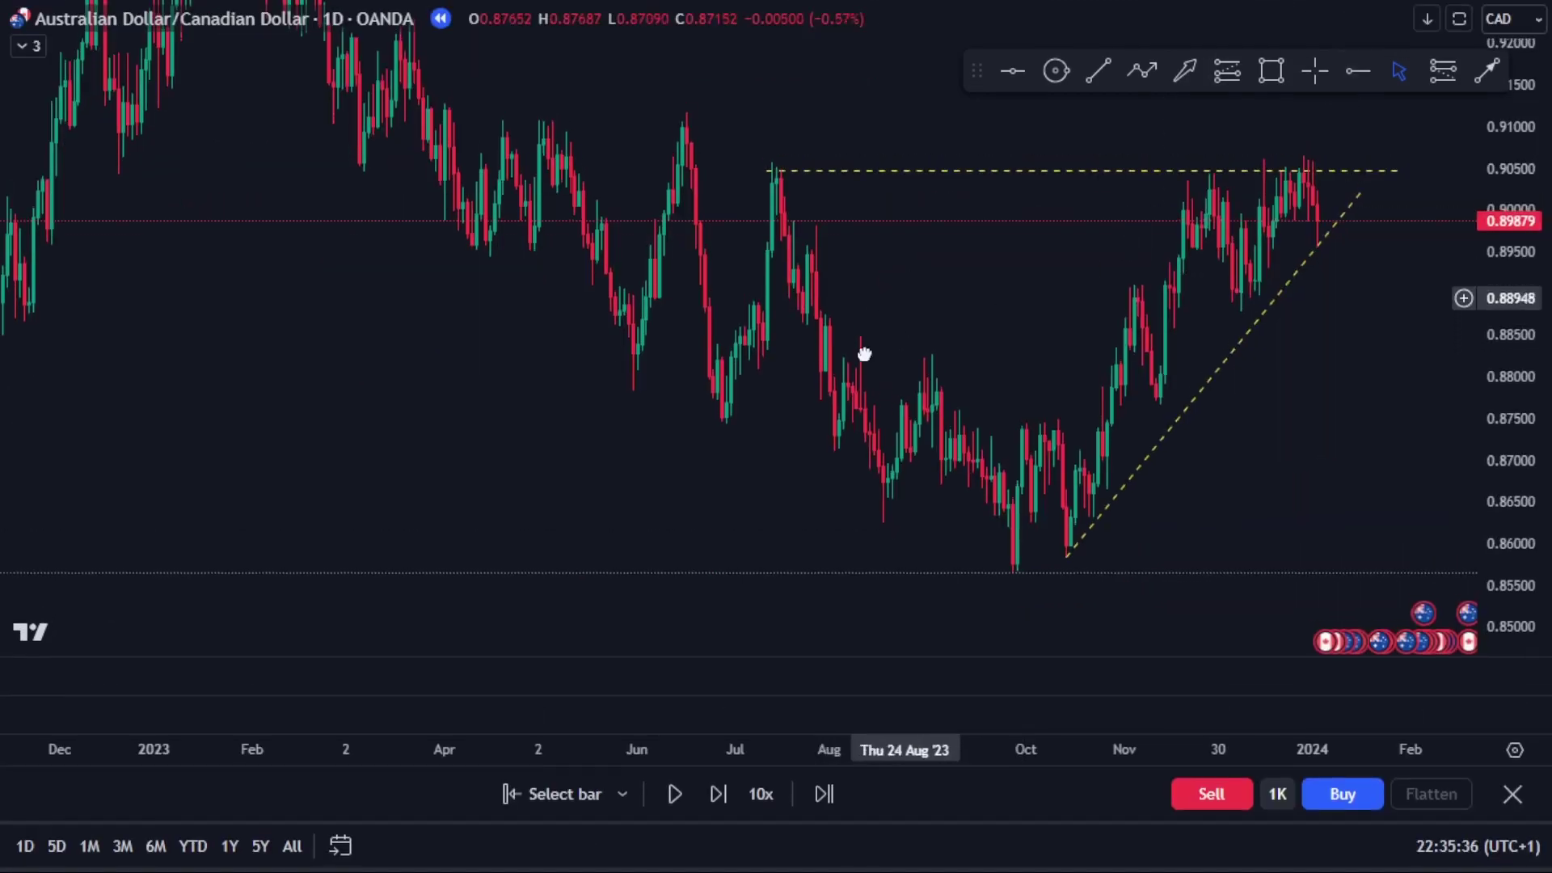
# - Place a white horizontal ray at 0.90402, and raise and extend the yellow dashed line to about 0.911
pyautogui.moveTo(1517, 170); pyautogui.dragTo(1513, 284)
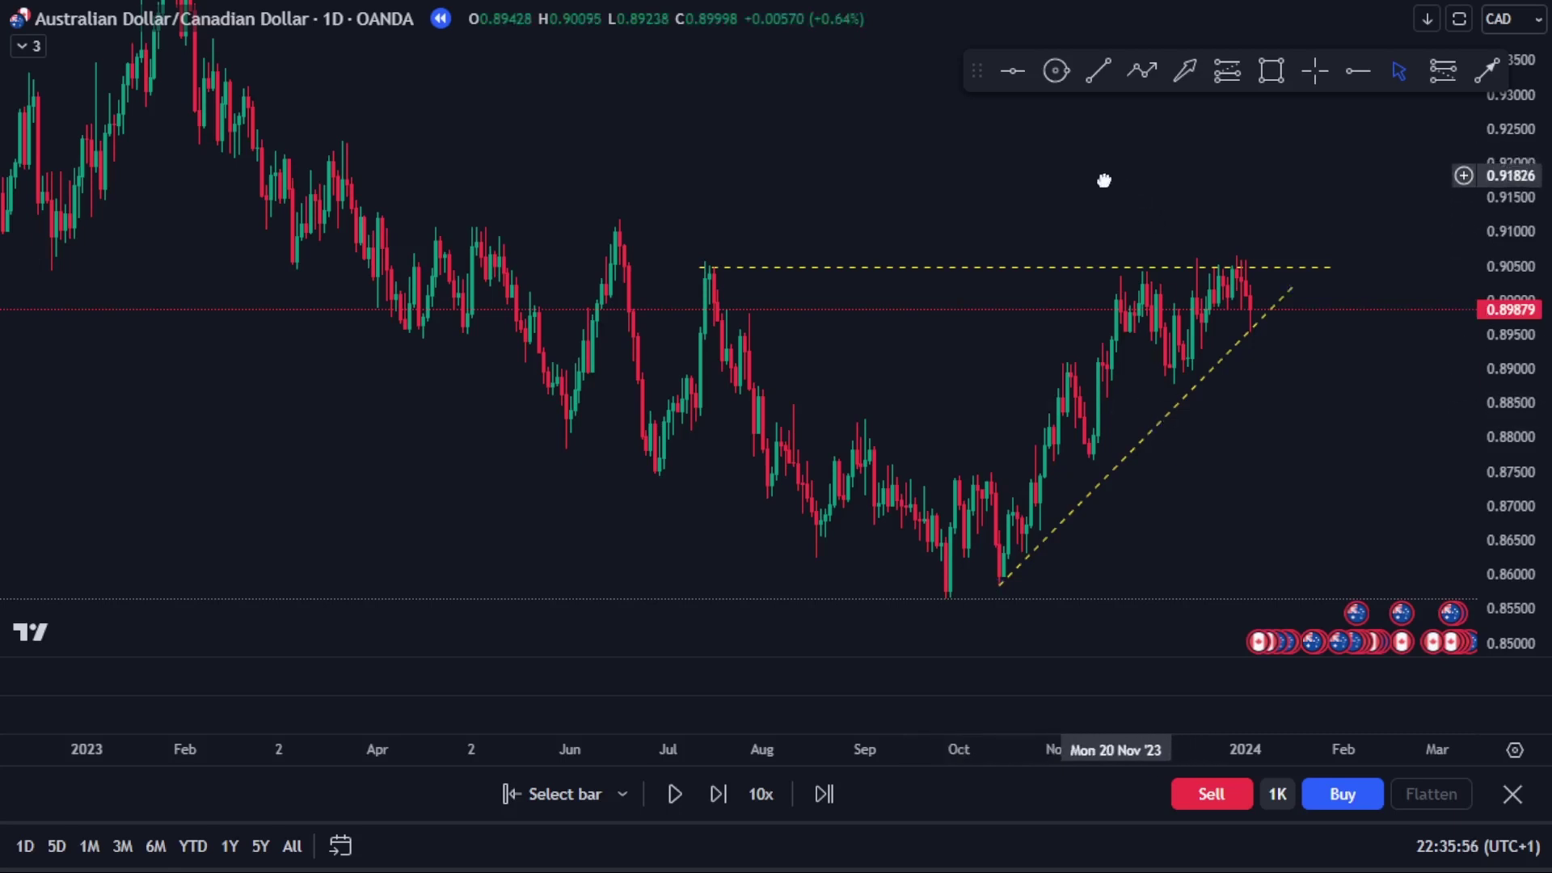
pyautogui.moveTo(1102, 181); pyautogui.dragTo(1023, 190)
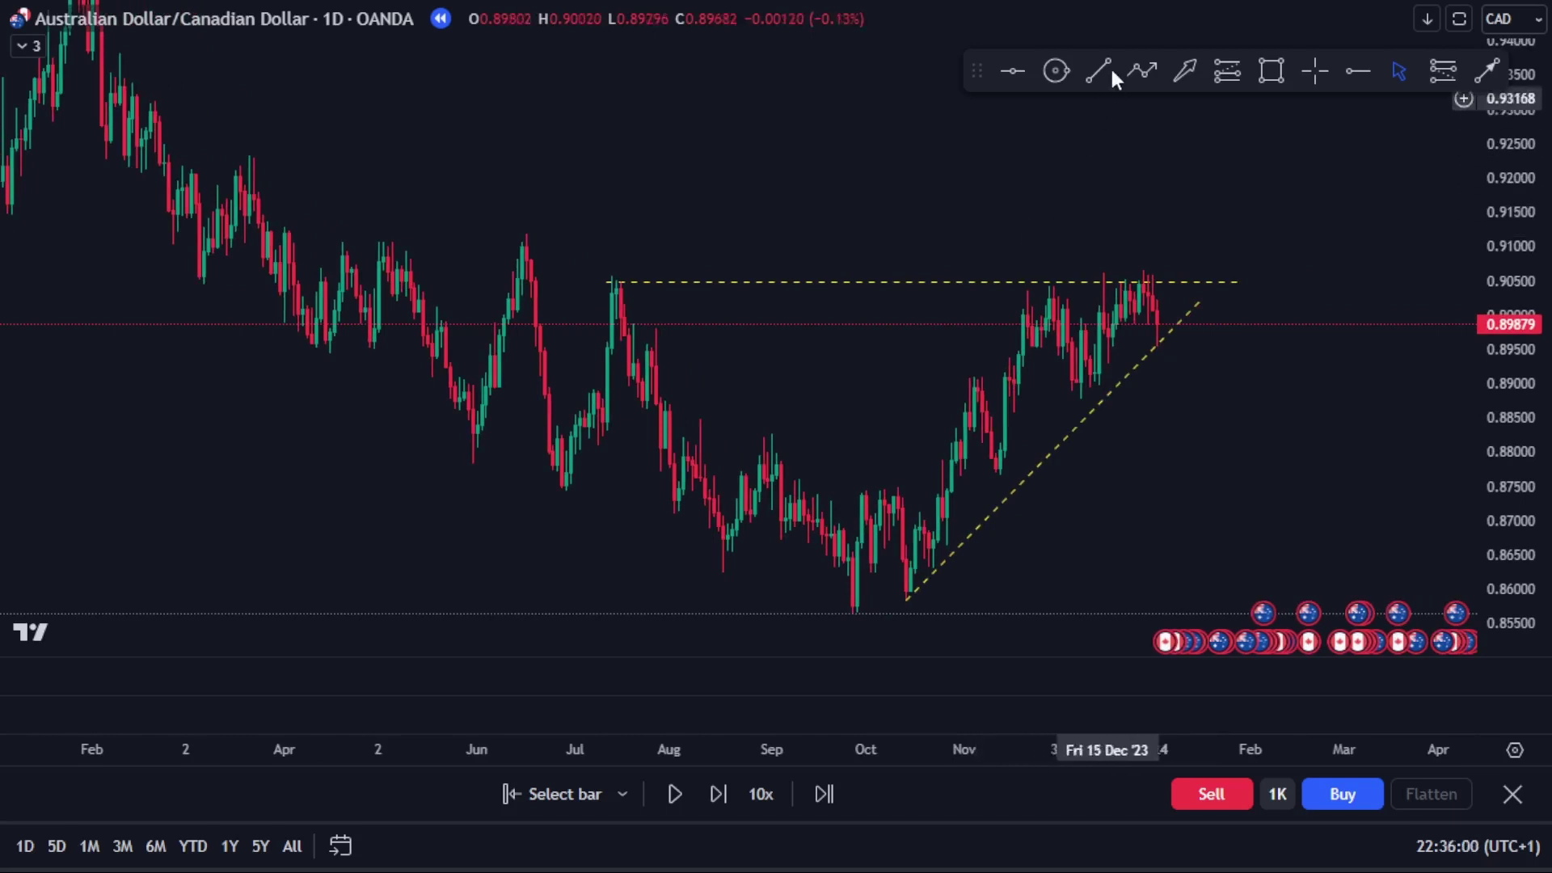
pyautogui.click(1350, 77)
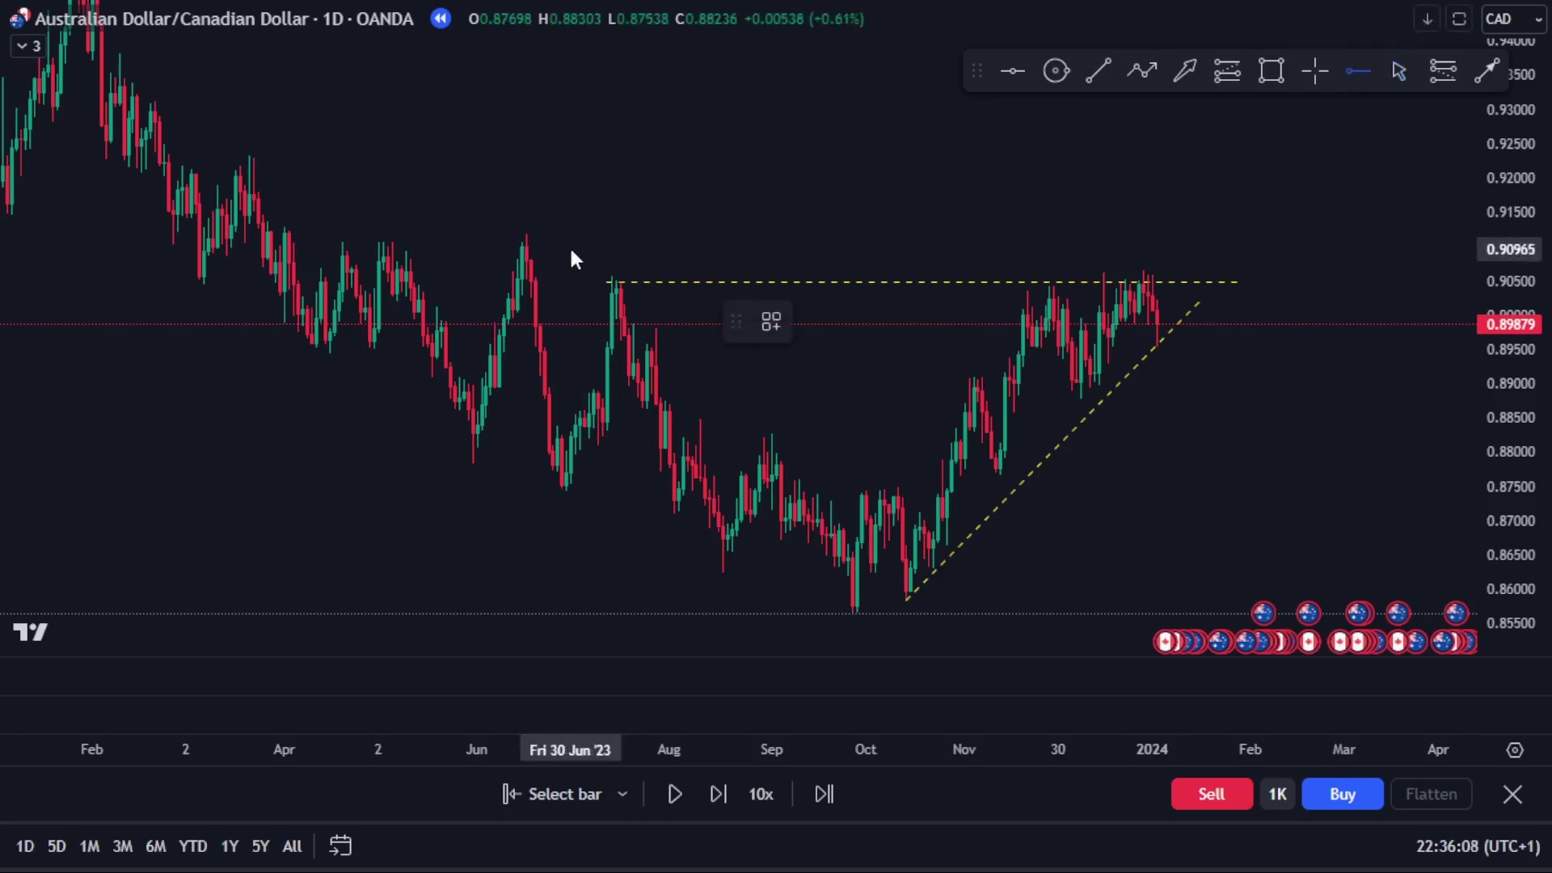
pyautogui.click(603, 282)
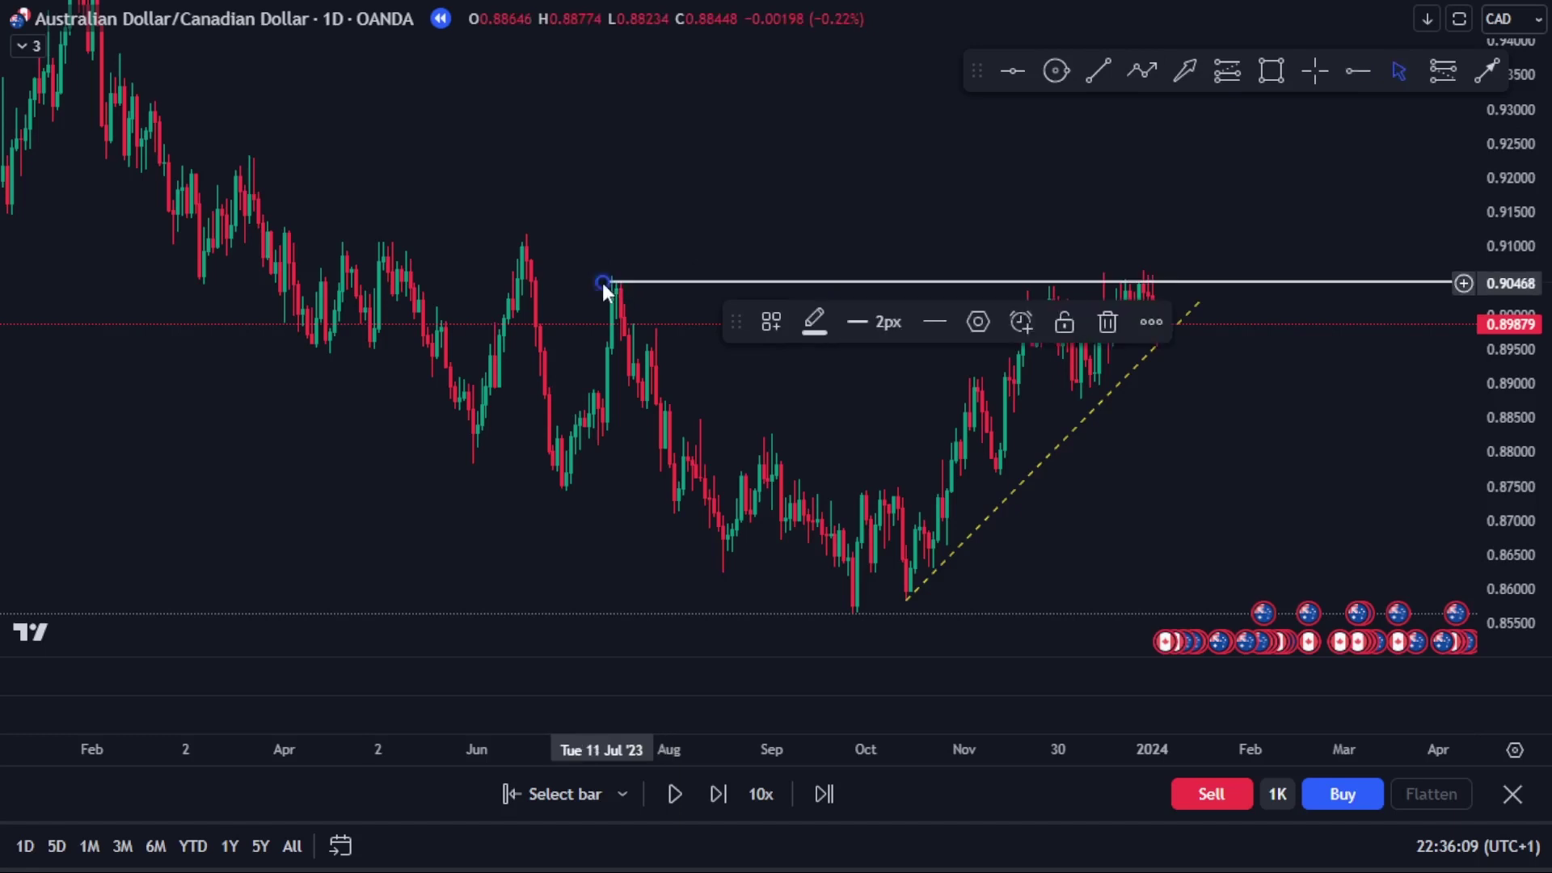
pyautogui.moveTo(673, 284); pyautogui.dragTo(591, 242)
pyautogui.click(676, 283)
pyautogui.moveTo(1152, 241); pyautogui.dragTo(1228, 240)
pyautogui.moveTo(617, 306); pyautogui.dragTo(619, 288)
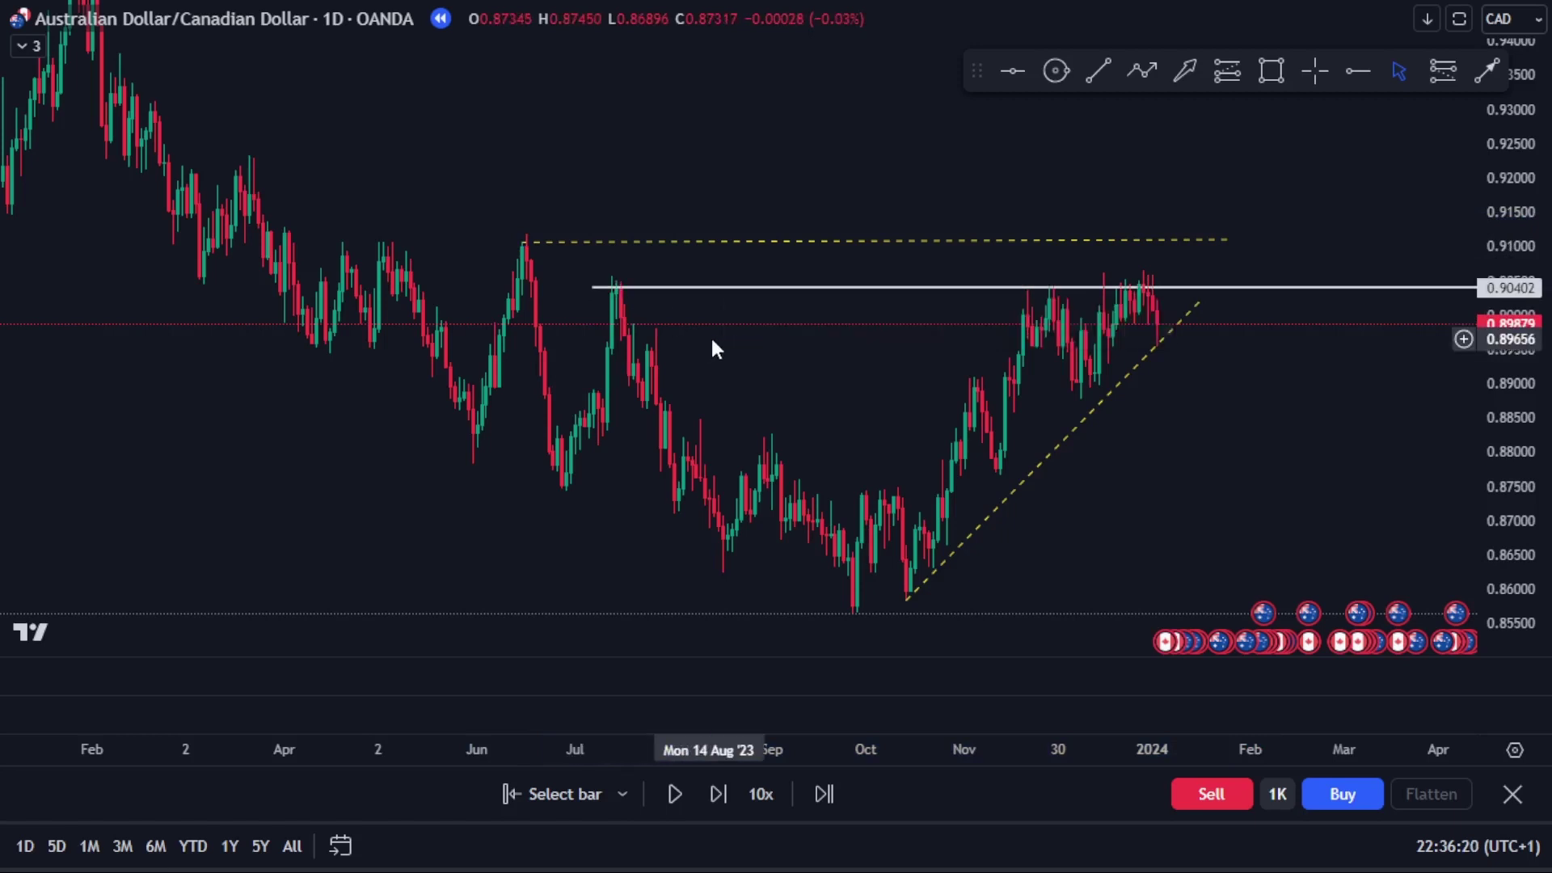
pyautogui.moveTo(771, 347); pyautogui.dragTo(656, 275)
pyautogui.scroll(4, 887, 360)
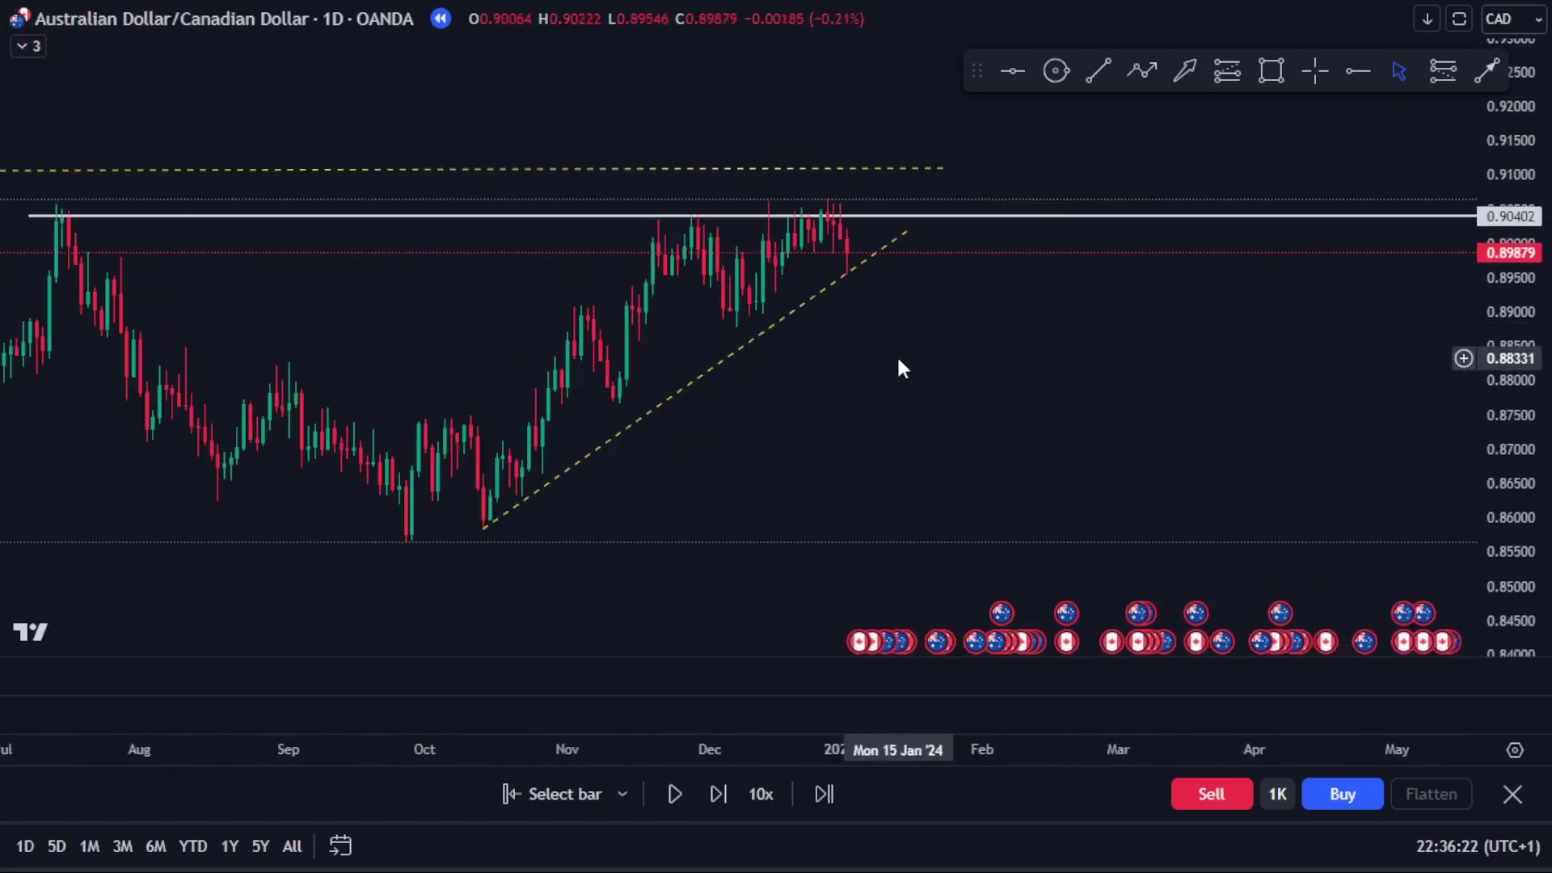
pyautogui.moveTo(1508, 273); pyautogui.dragTo(1509, 311)
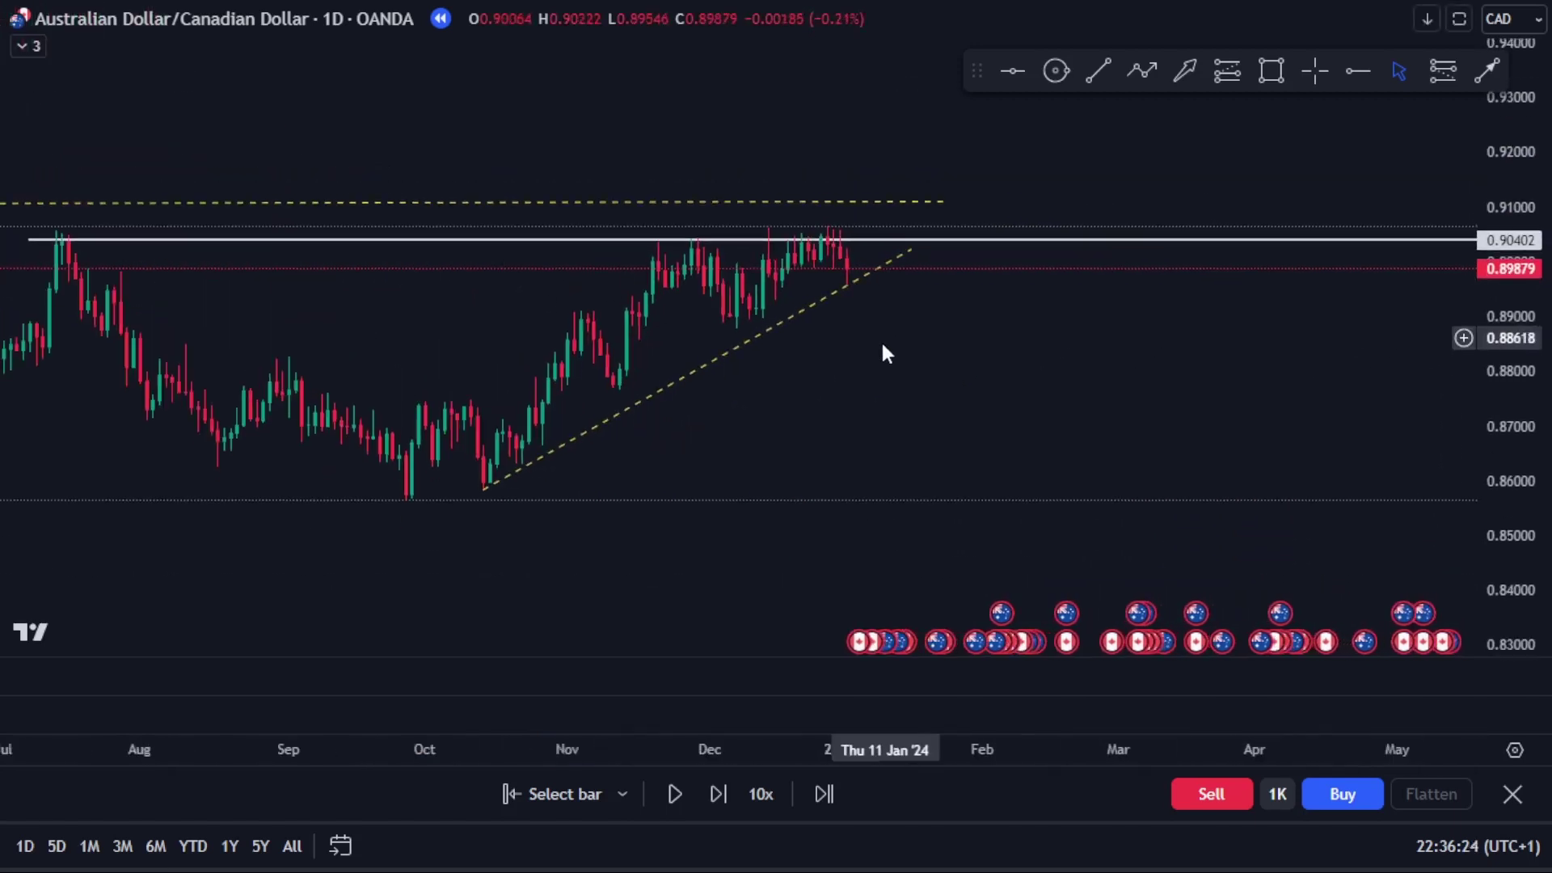
pyautogui.moveTo(881, 340); pyautogui.dragTo(888, 358)
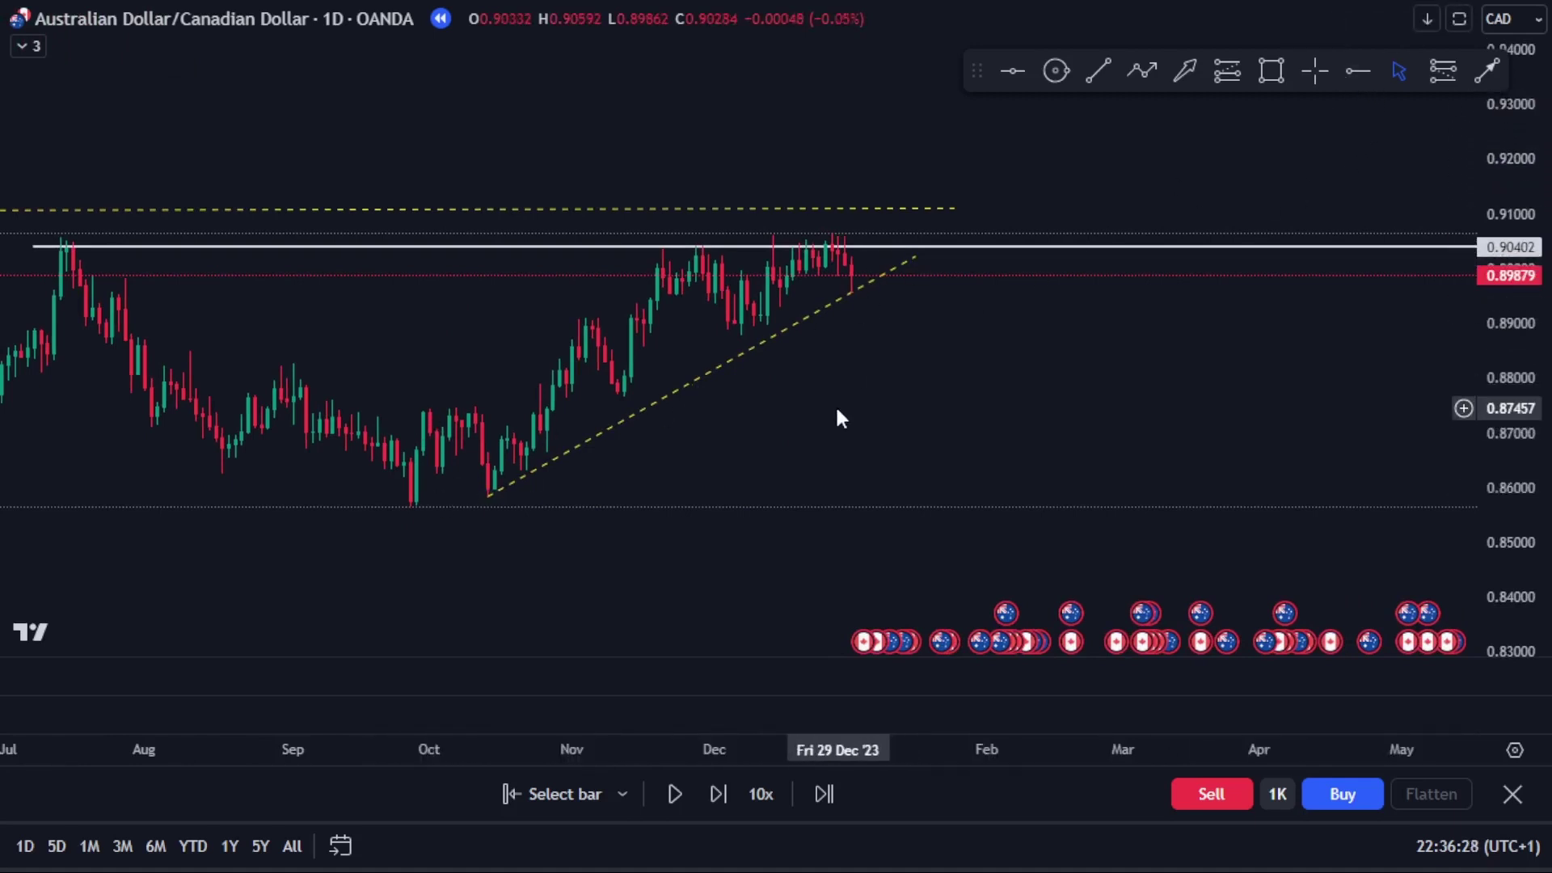
# - Place horizontal rays on the November swing lows at 0.87664 and 0.88908
pyautogui.click(1358, 70)
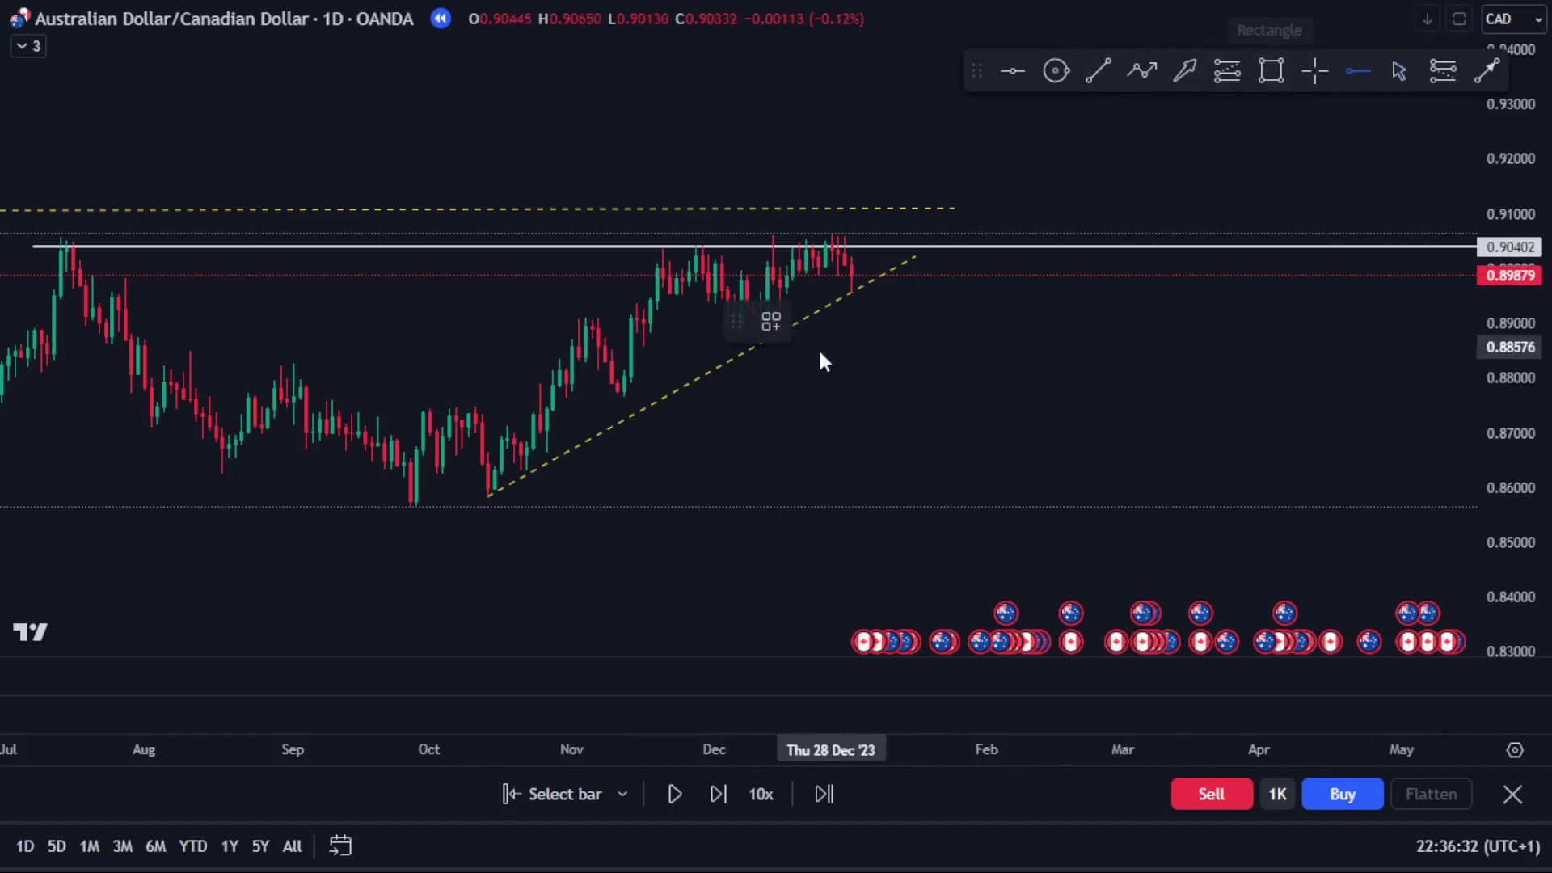
pyautogui.click(686, 355)
pyautogui.moveTo(685, 357); pyautogui.dragTo(622, 395)
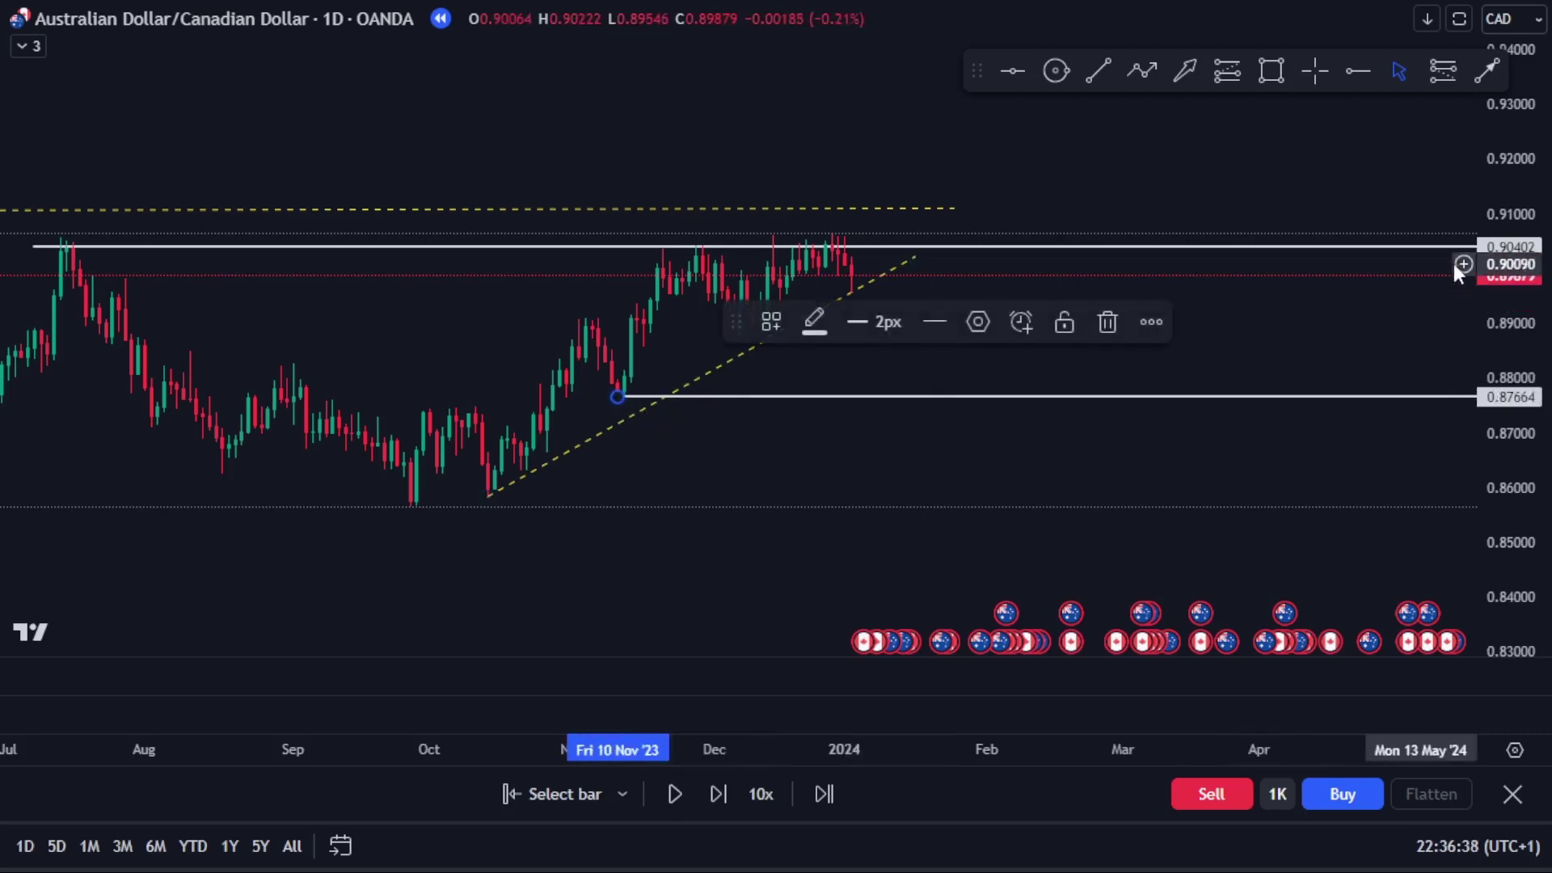
pyautogui.click(1343, 71)
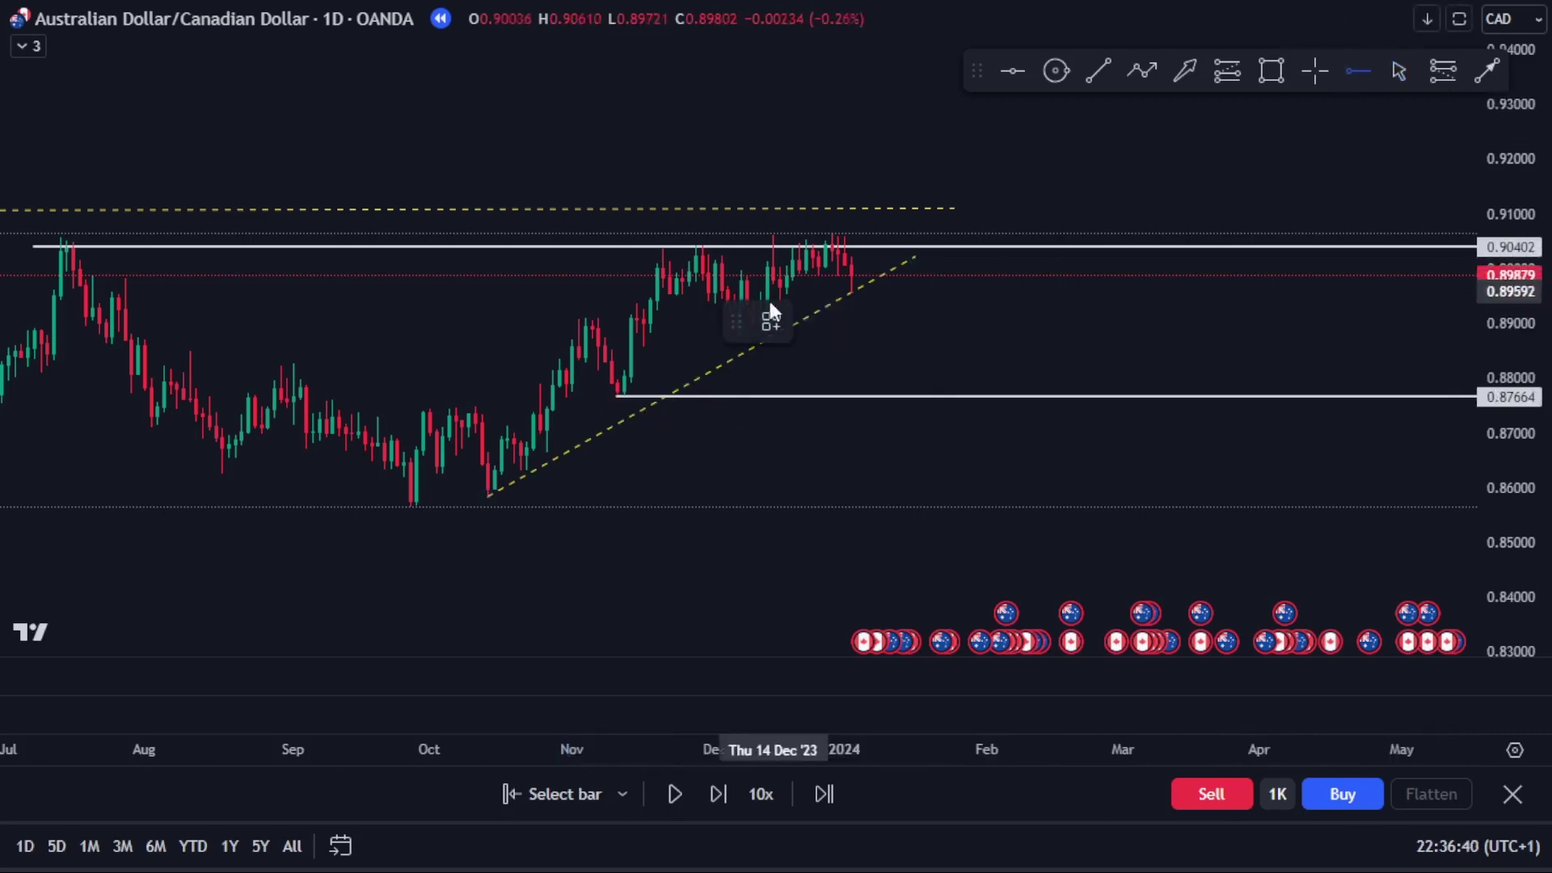
pyautogui.click(857, 331)
pyautogui.moveTo(735, 322); pyautogui.dragTo(326, 139)
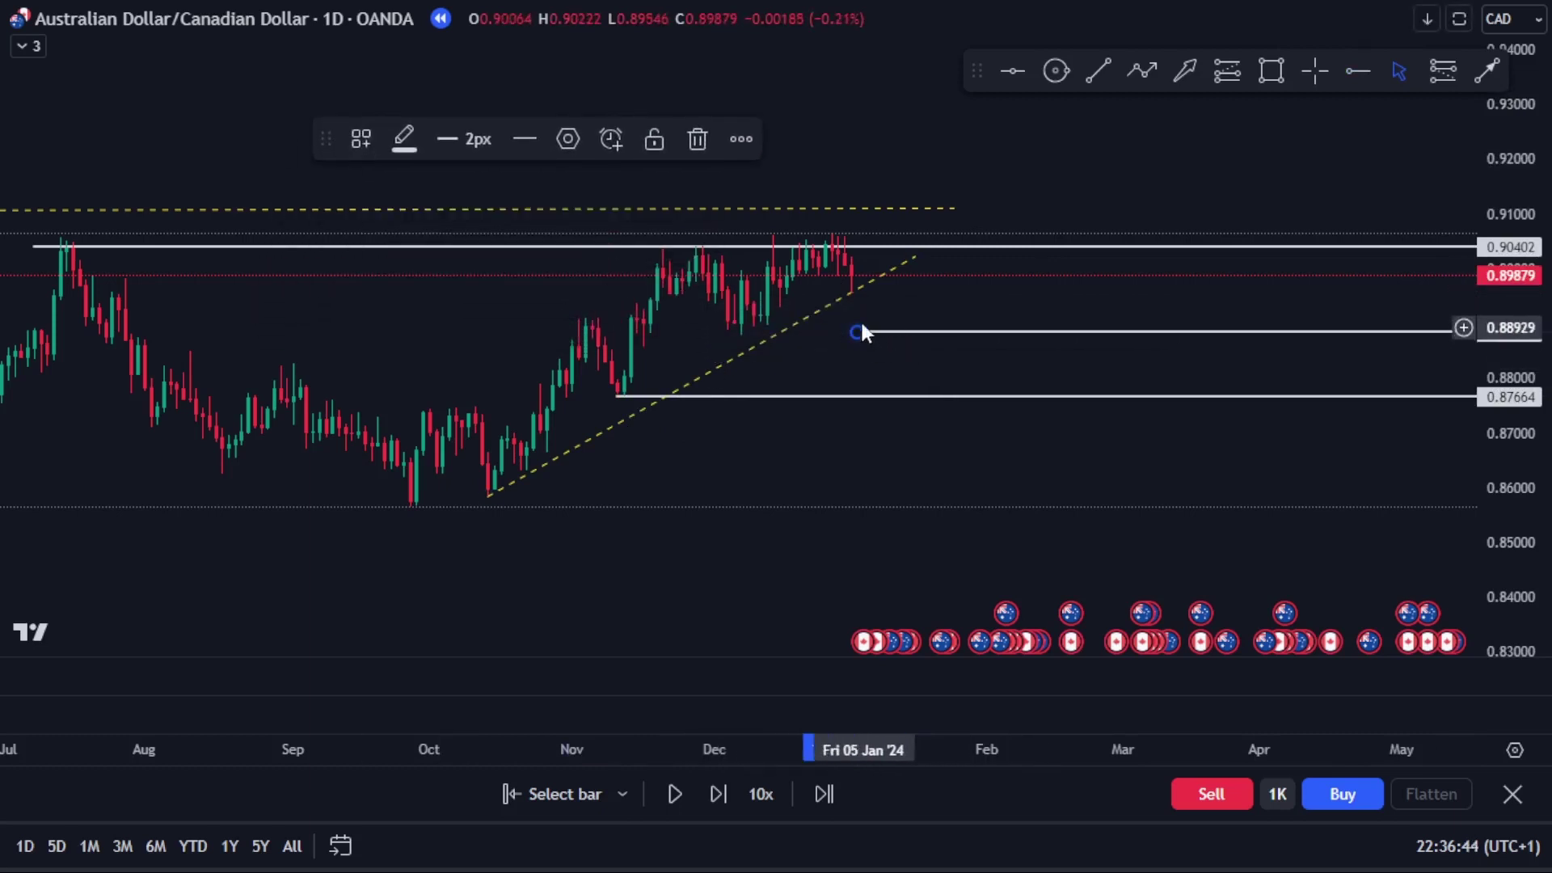
pyautogui.moveTo(879, 348); pyautogui.dragTo(645, 326)
pyautogui.click(910, 361)
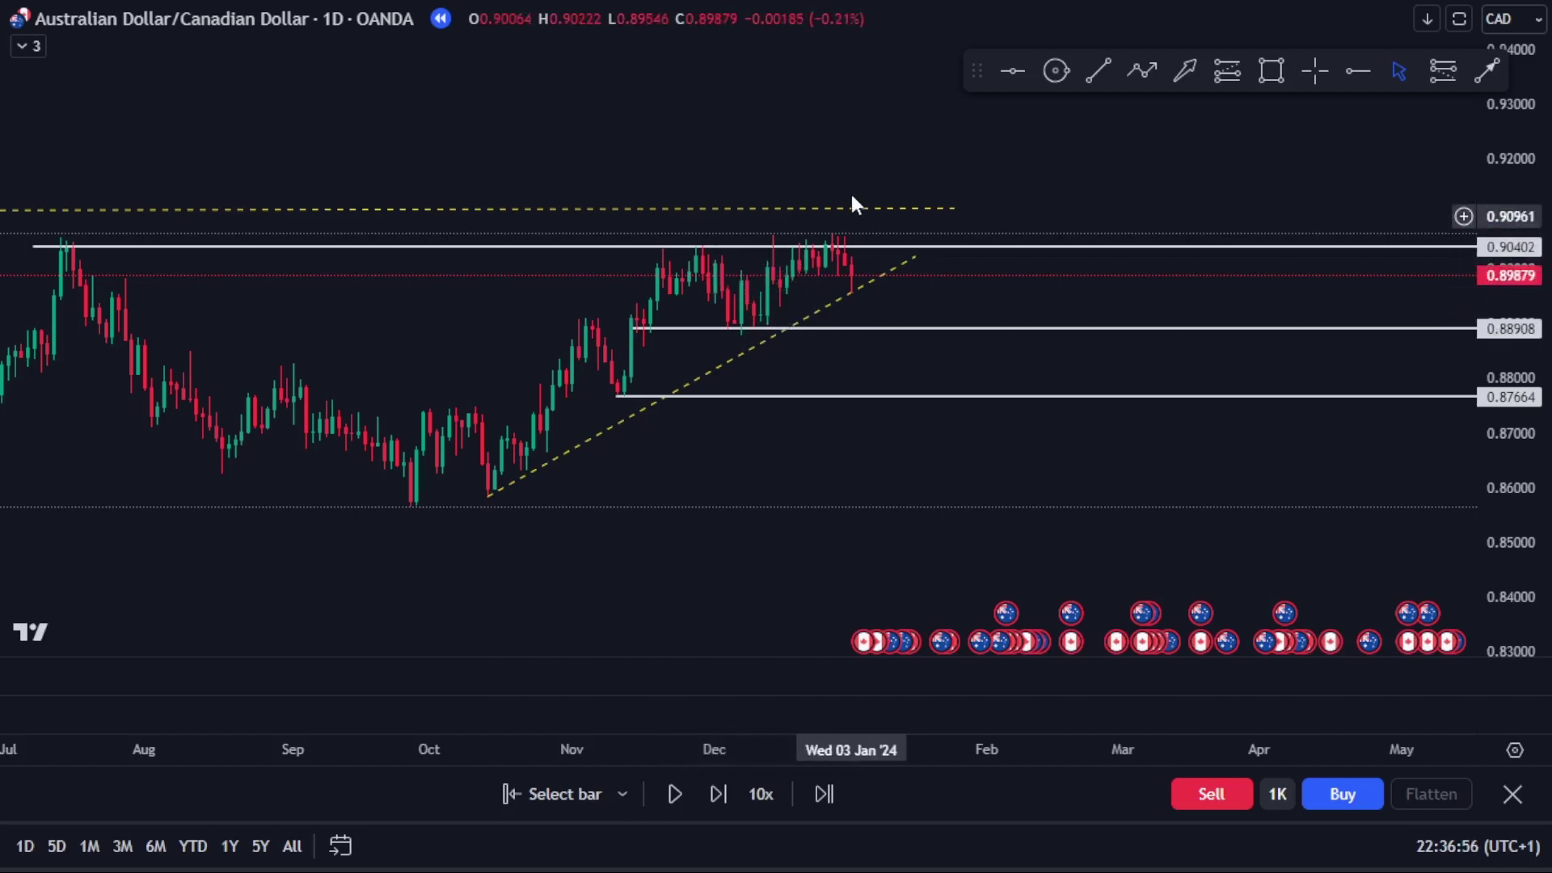
# - Delete the dashed rising trend line and bring the recent months back into view
pyautogui.click(881, 287)
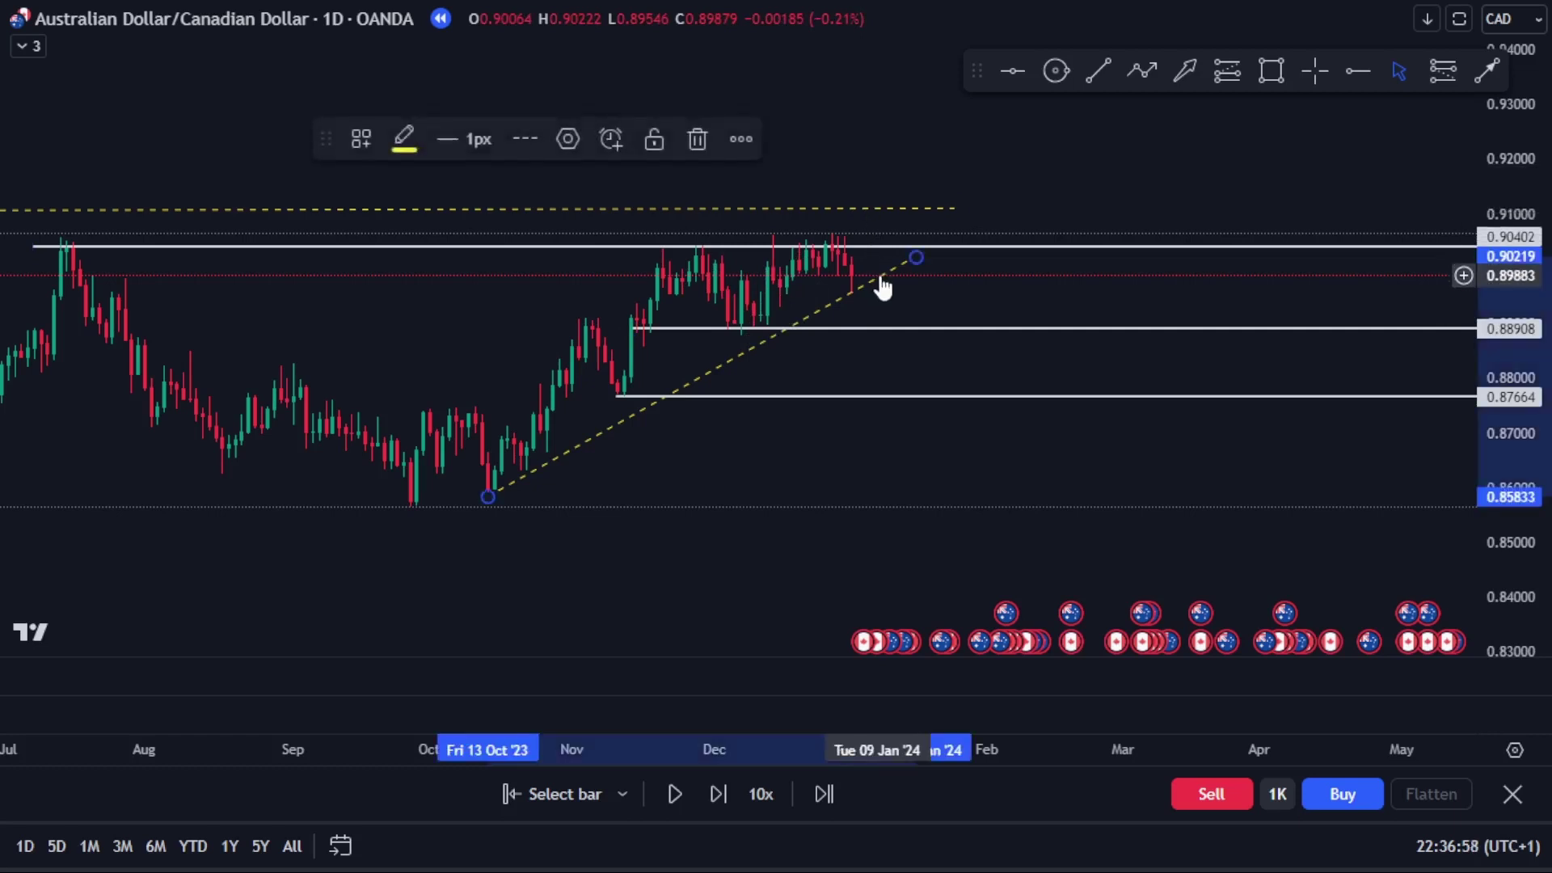
pyautogui.press('Delete')
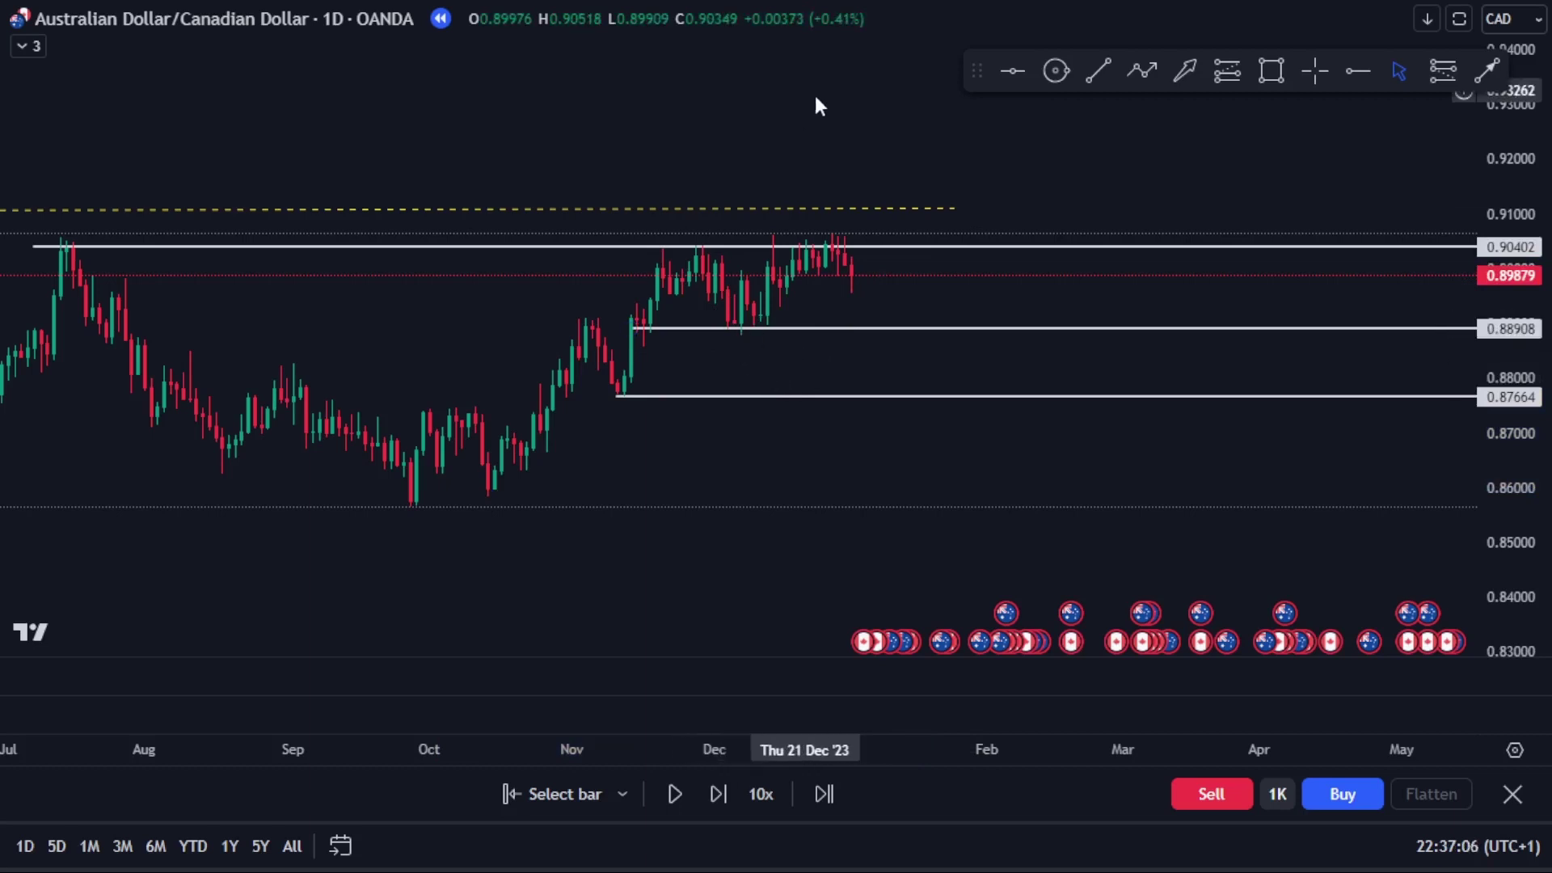
pyautogui.hscroll(-10, 833, 113)
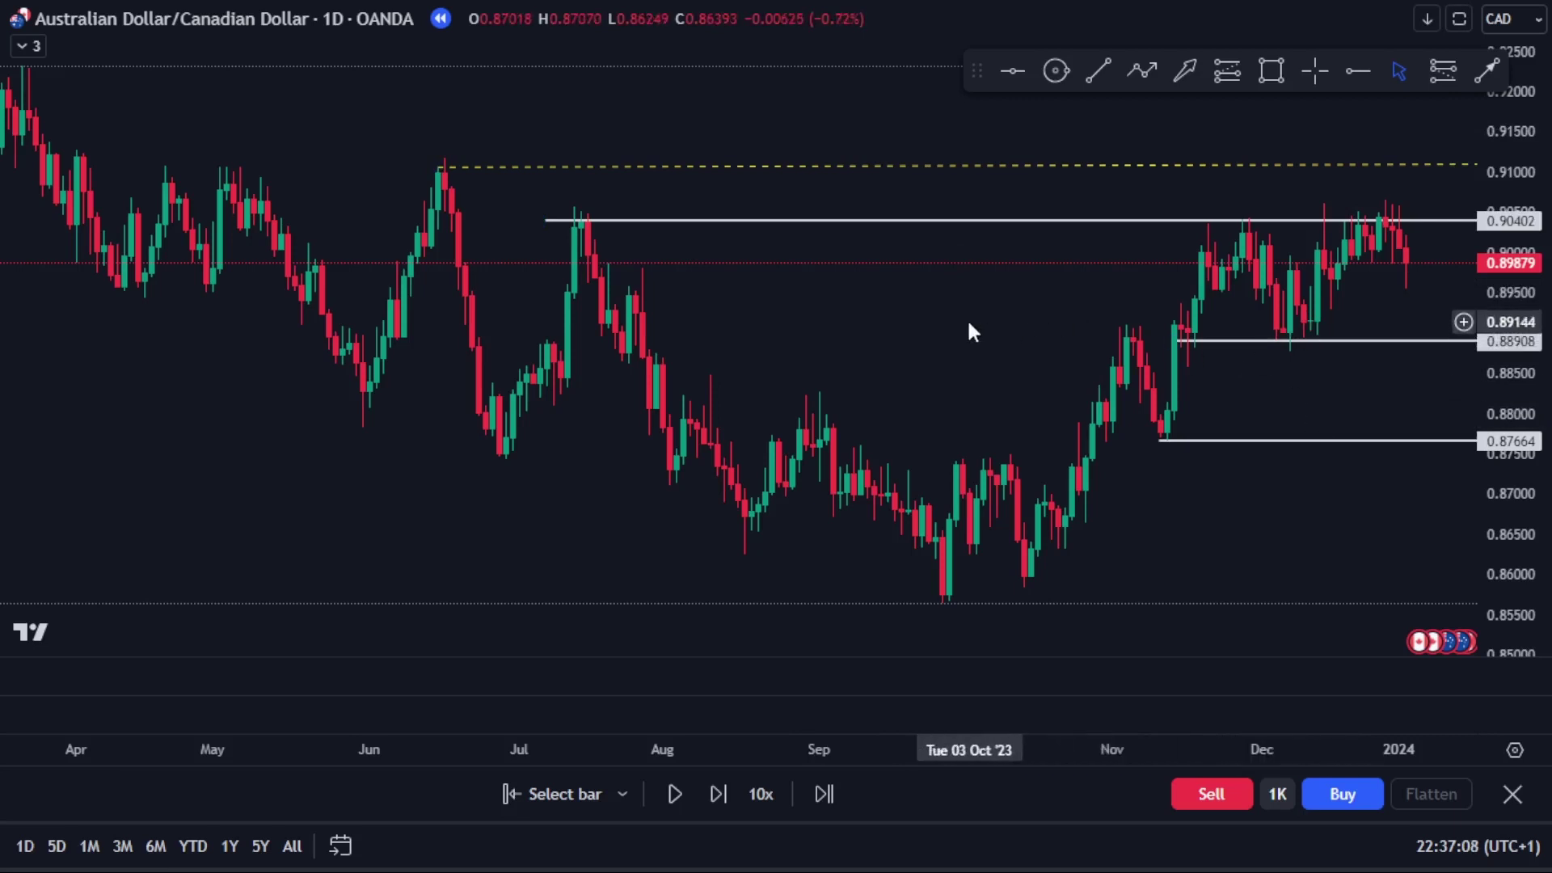
pyautogui.moveTo(969, 324); pyautogui.dragTo(684, 322)
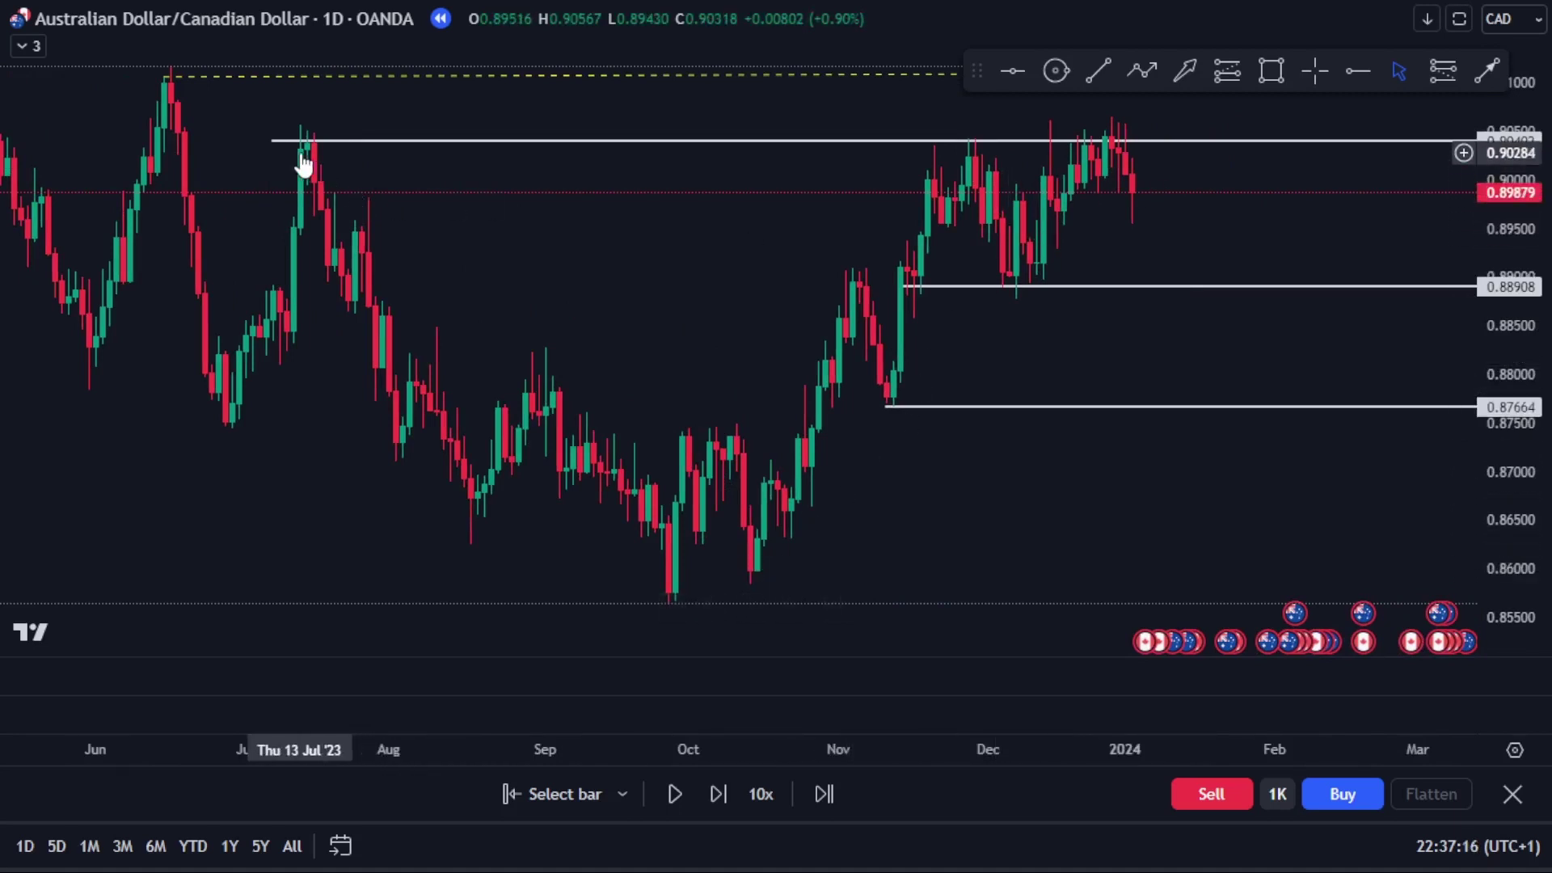
# - Check the upper range line near 0.9040, then bring up the Change interval prompt
pyautogui.click(335, 140)
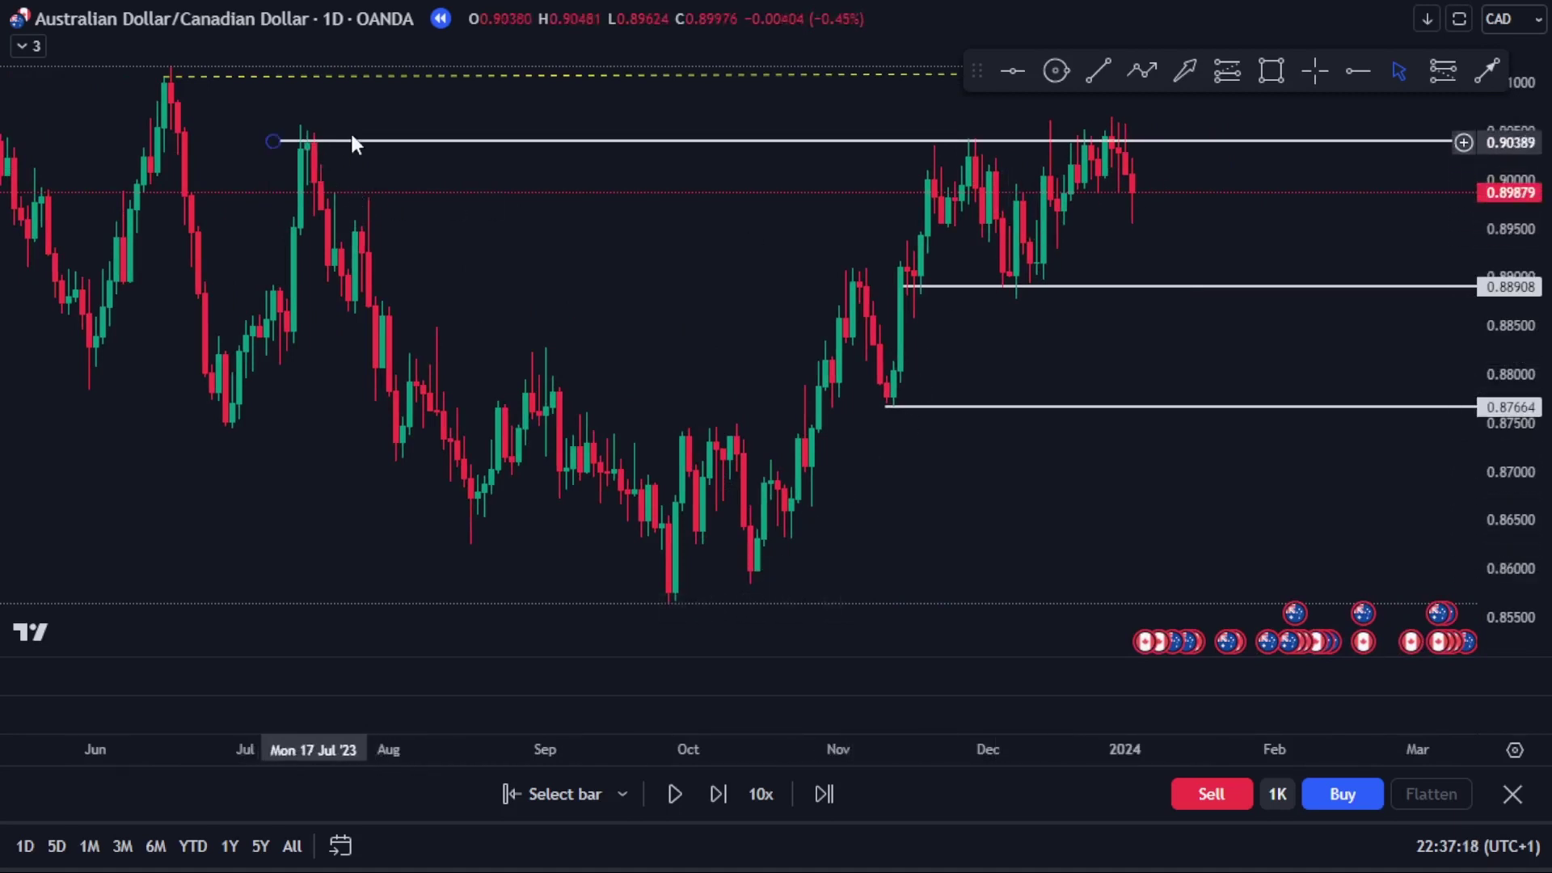
pyautogui.click(461, 162)
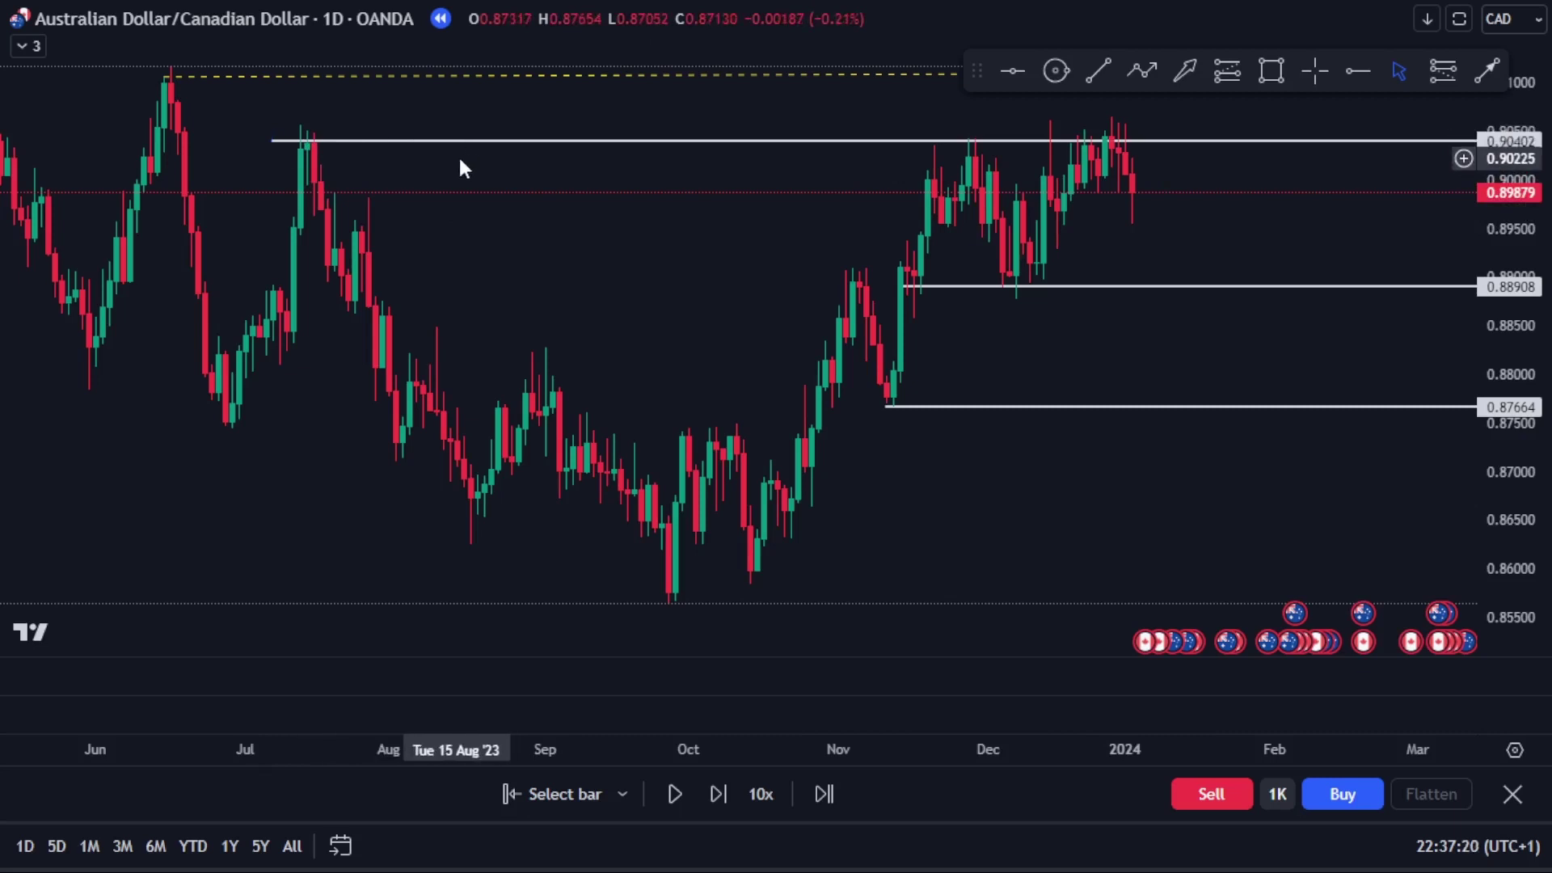
pyautogui.click(336, 21)
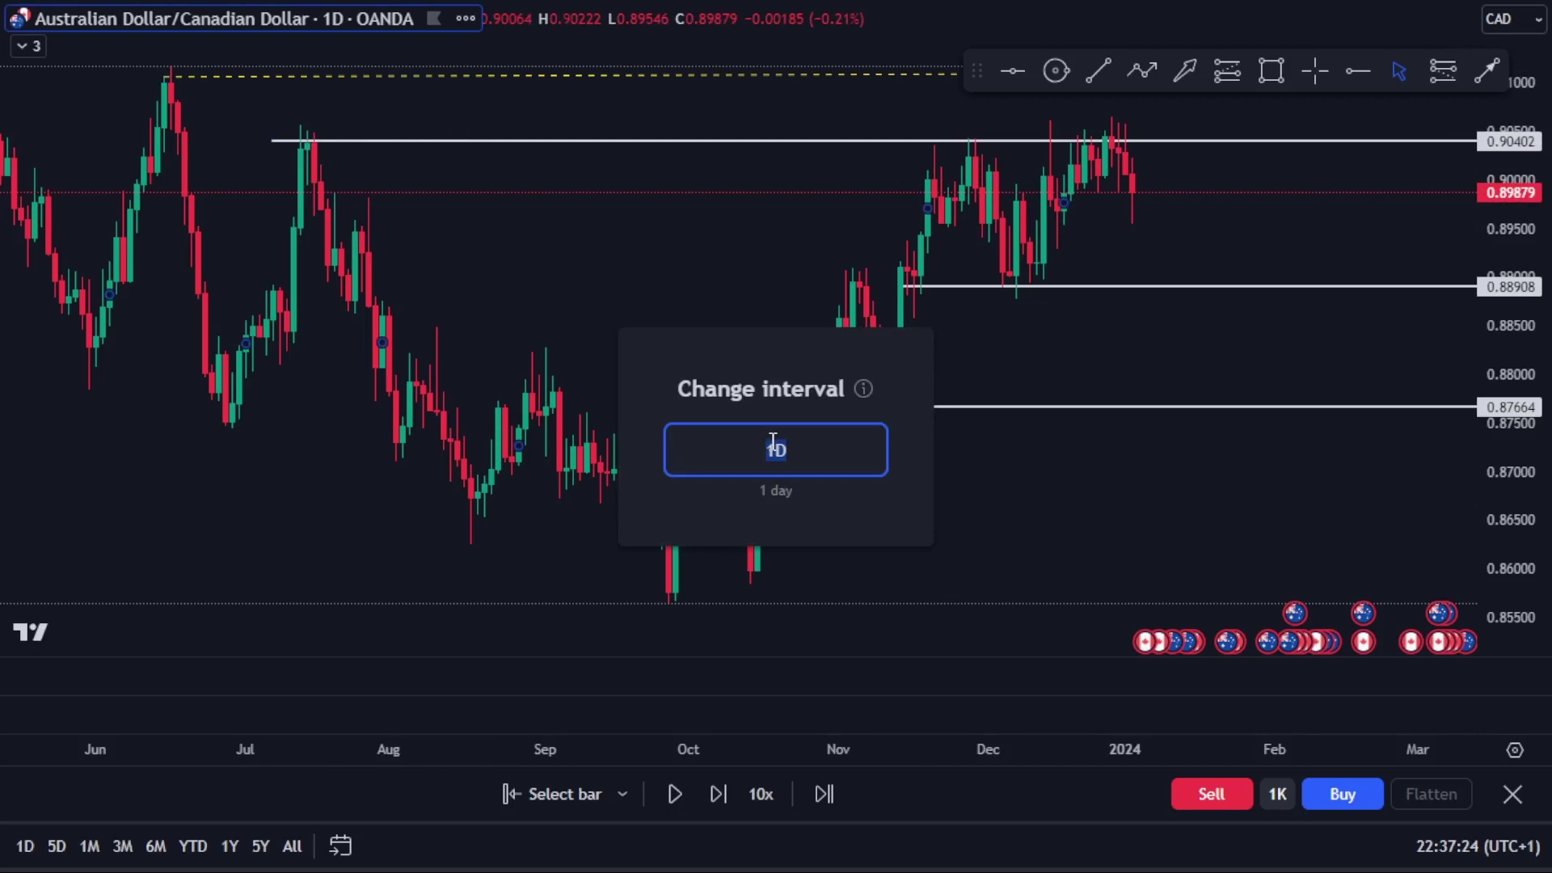
# - Switch AUDCAD to the 4H timeframe and reset the view, leaving space on the right
pyautogui.write('4HR')
pyautogui.press('BackSpace')
pyautogui.press('Return')
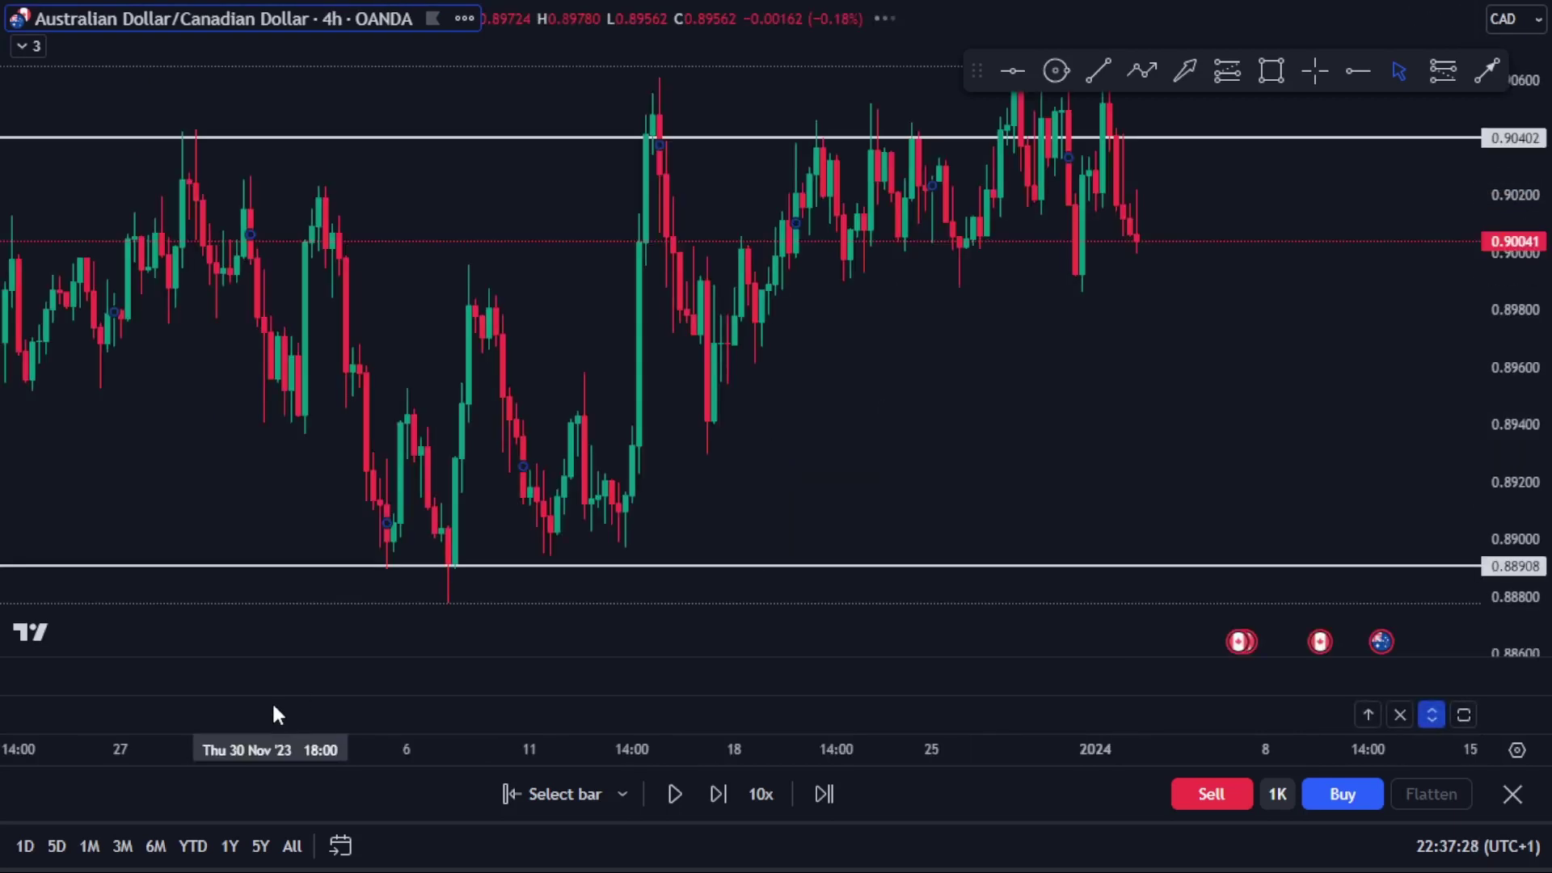
pyautogui.rightClick(1237, 380)
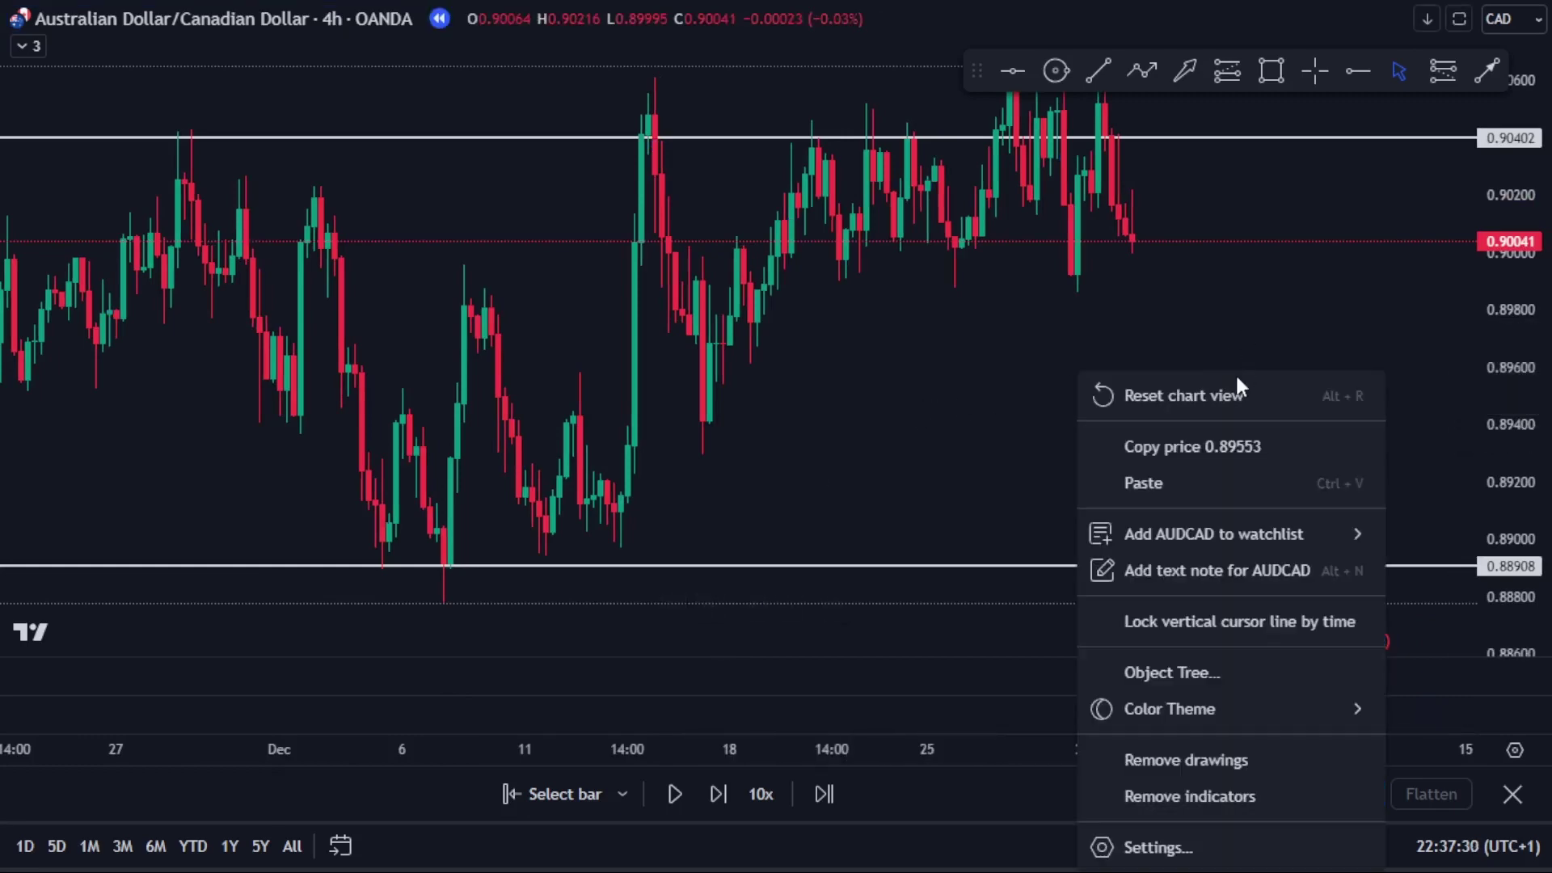
pyautogui.click(1236, 386)
pyautogui.moveTo(1292, 360); pyautogui.dragTo(1069, 365)
pyautogui.scroll(-4, 1054, 386)
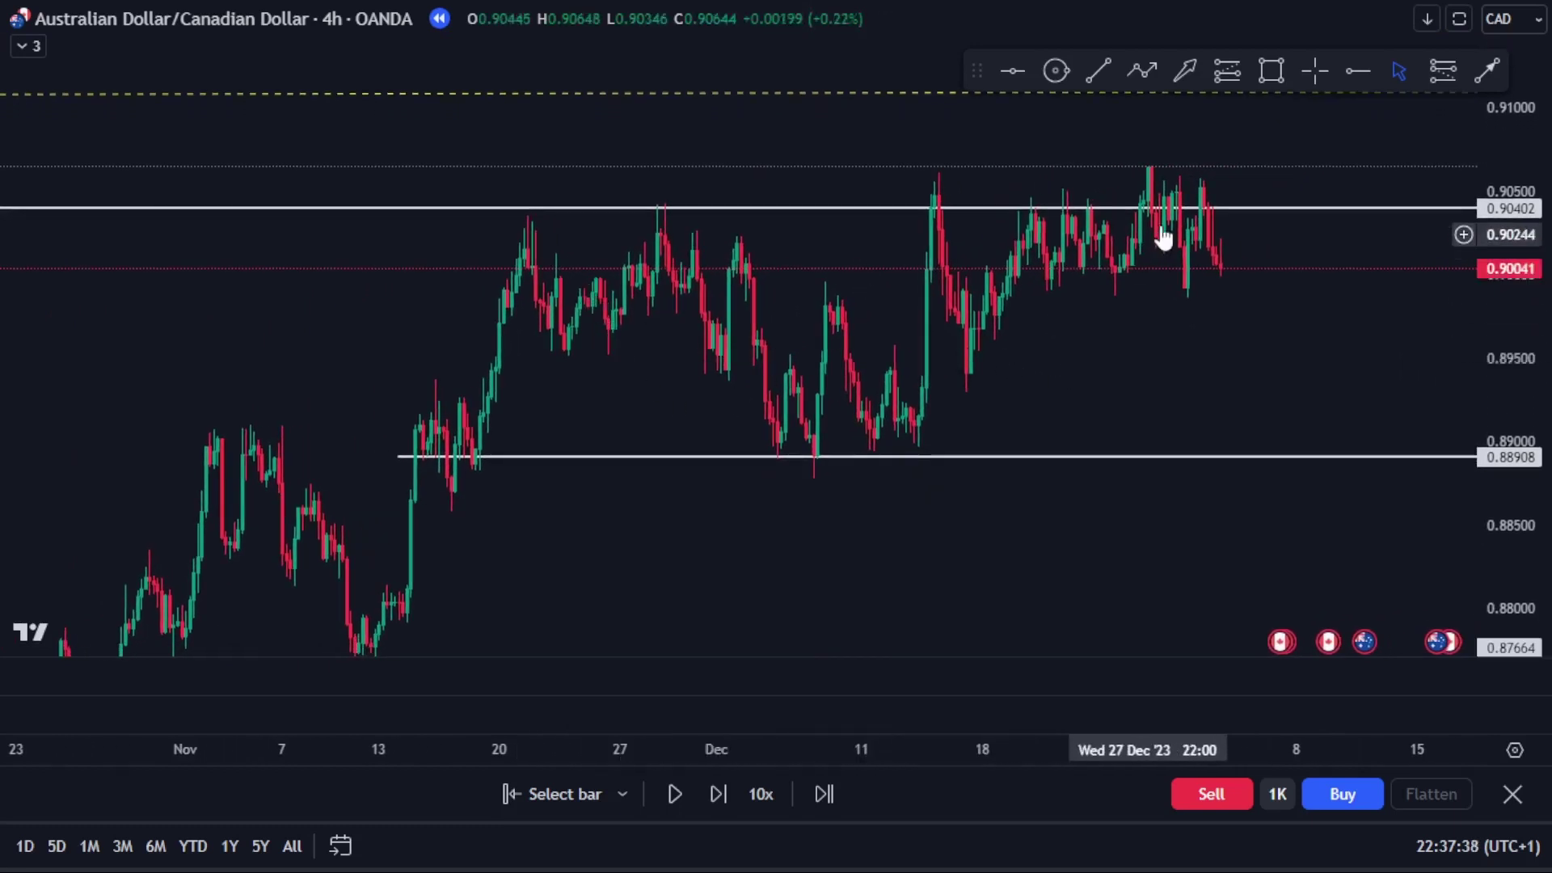
pyautogui.scroll(3, 968, 374)
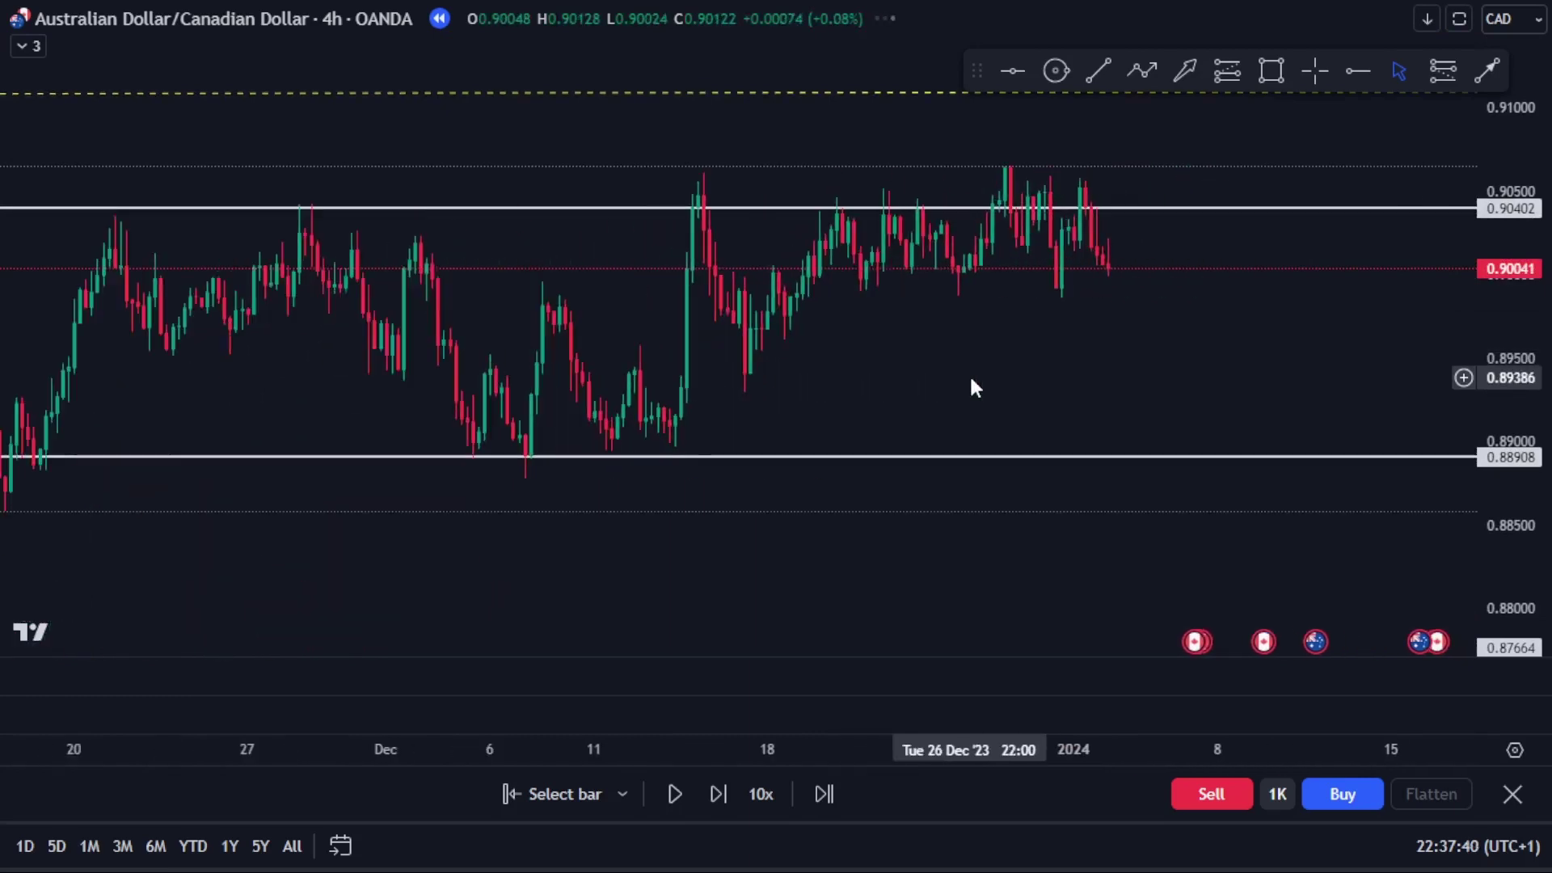
pyautogui.rightClick(1227, 293)
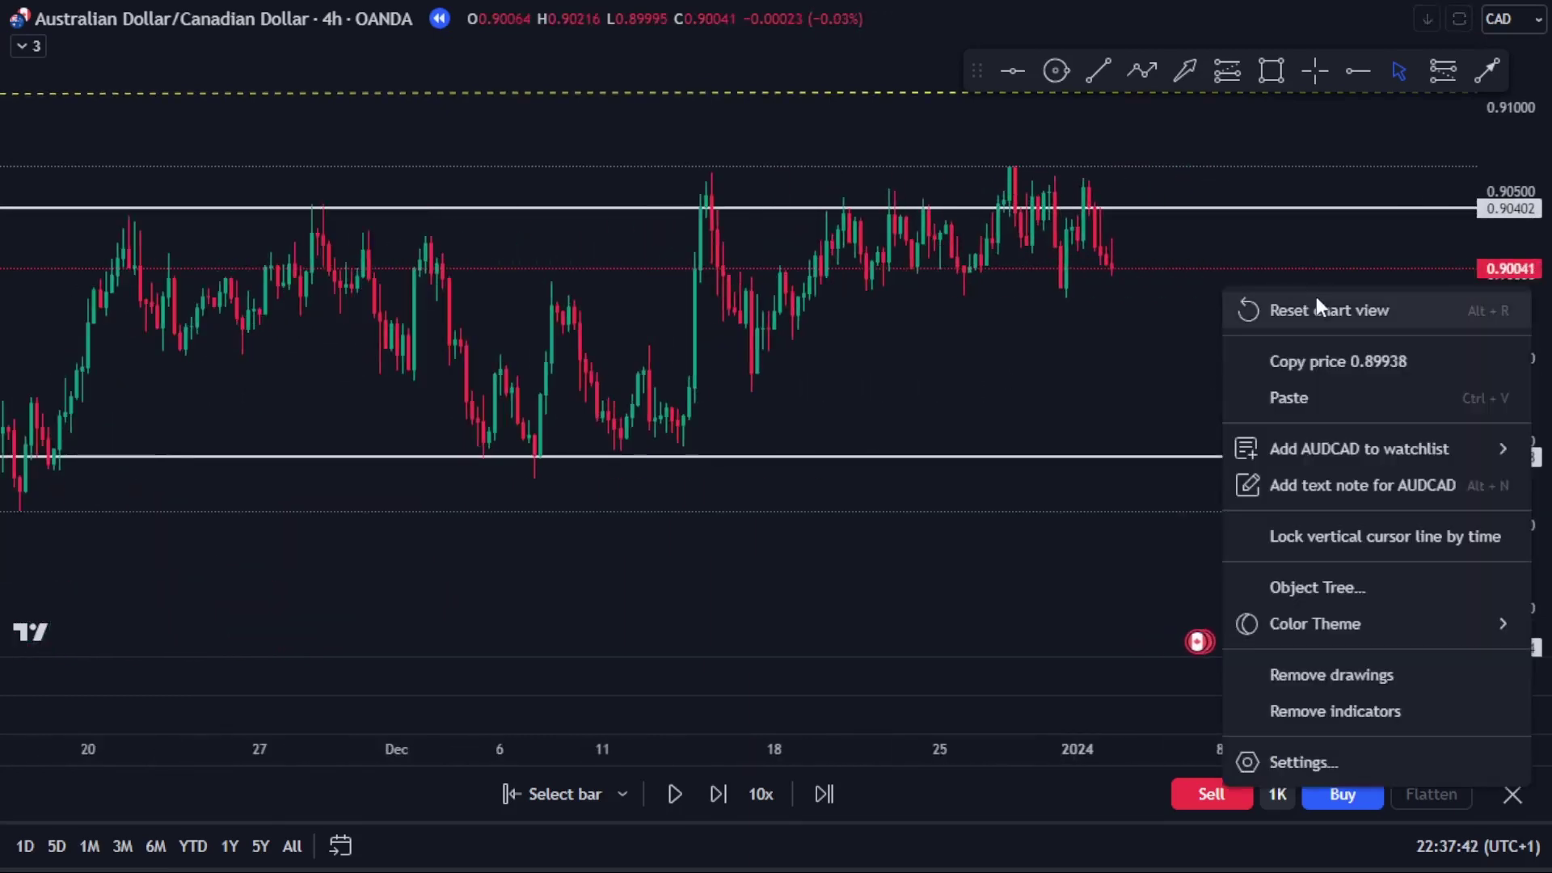
pyautogui.click(1317, 310)
pyautogui.moveTo(1332, 332); pyautogui.dragTo(1099, 348)
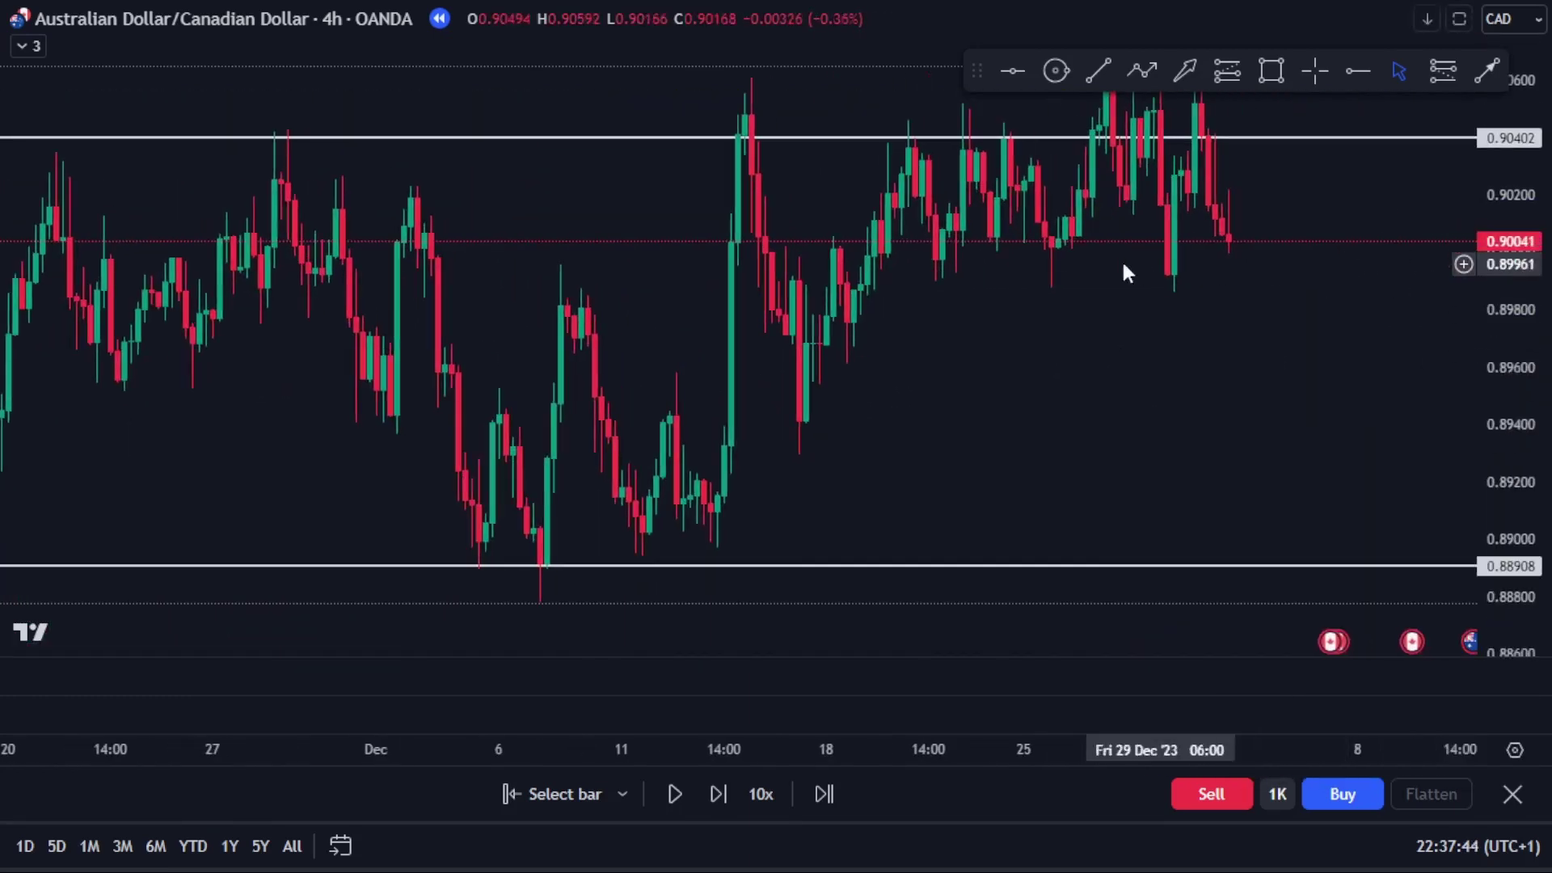
# - Draw a flat dashed line along the recent lows near 0.8995, extend both ends, and reframe
pyautogui.click(1097, 74)
pyautogui.click(928, 266)
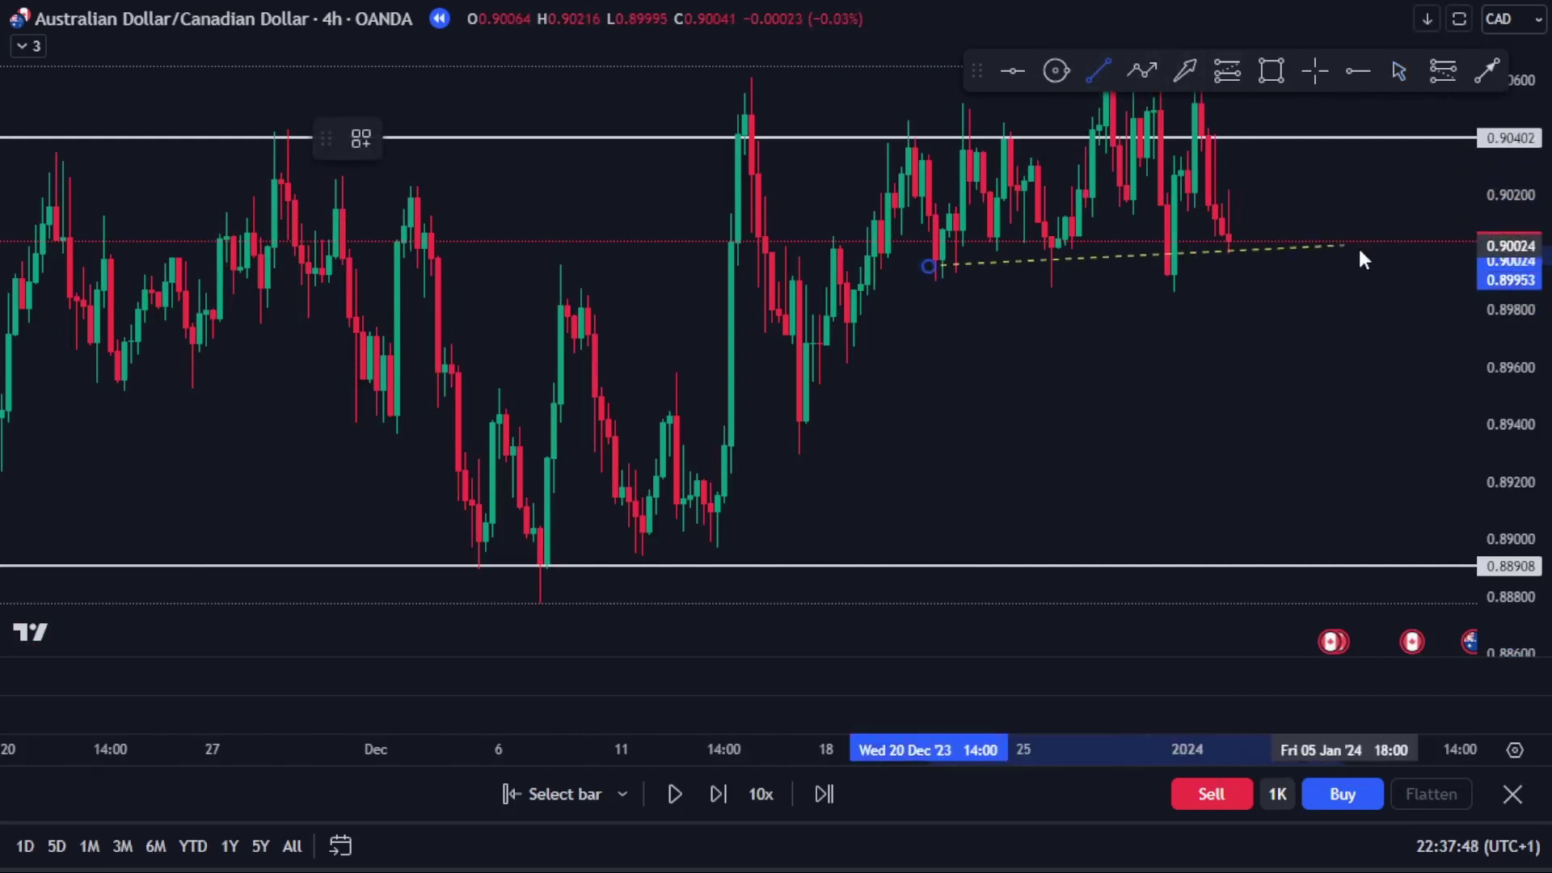
pyautogui.click(1399, 267)
pyautogui.moveTo(944, 268); pyautogui.dragTo(862, 267)
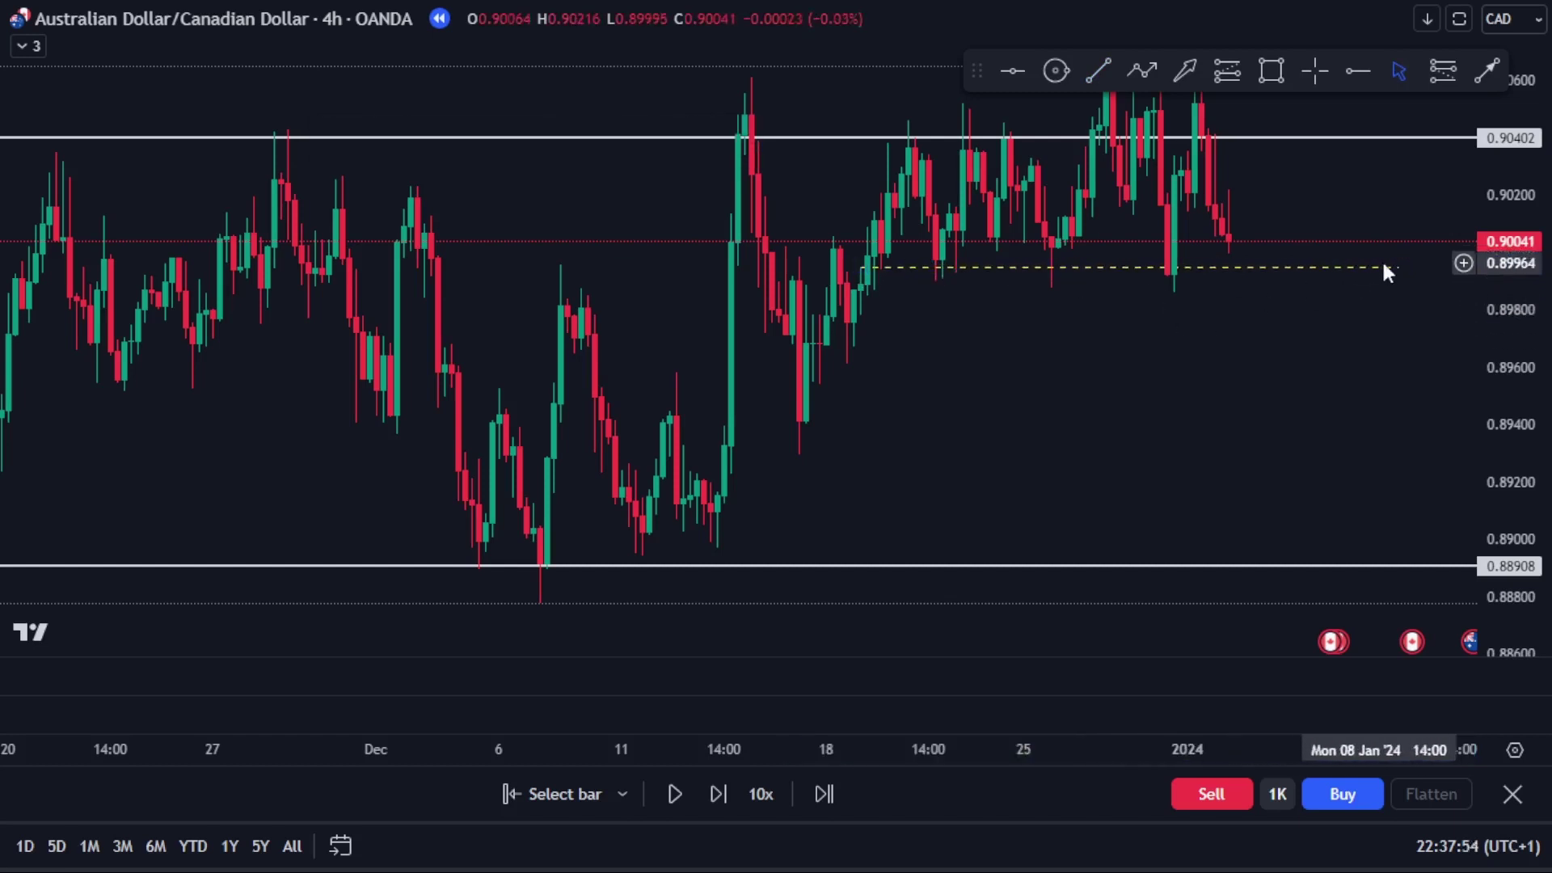
pyautogui.moveTo(1403, 267); pyautogui.dragTo(1428, 270)
pyautogui.rightClick(1105, 336)
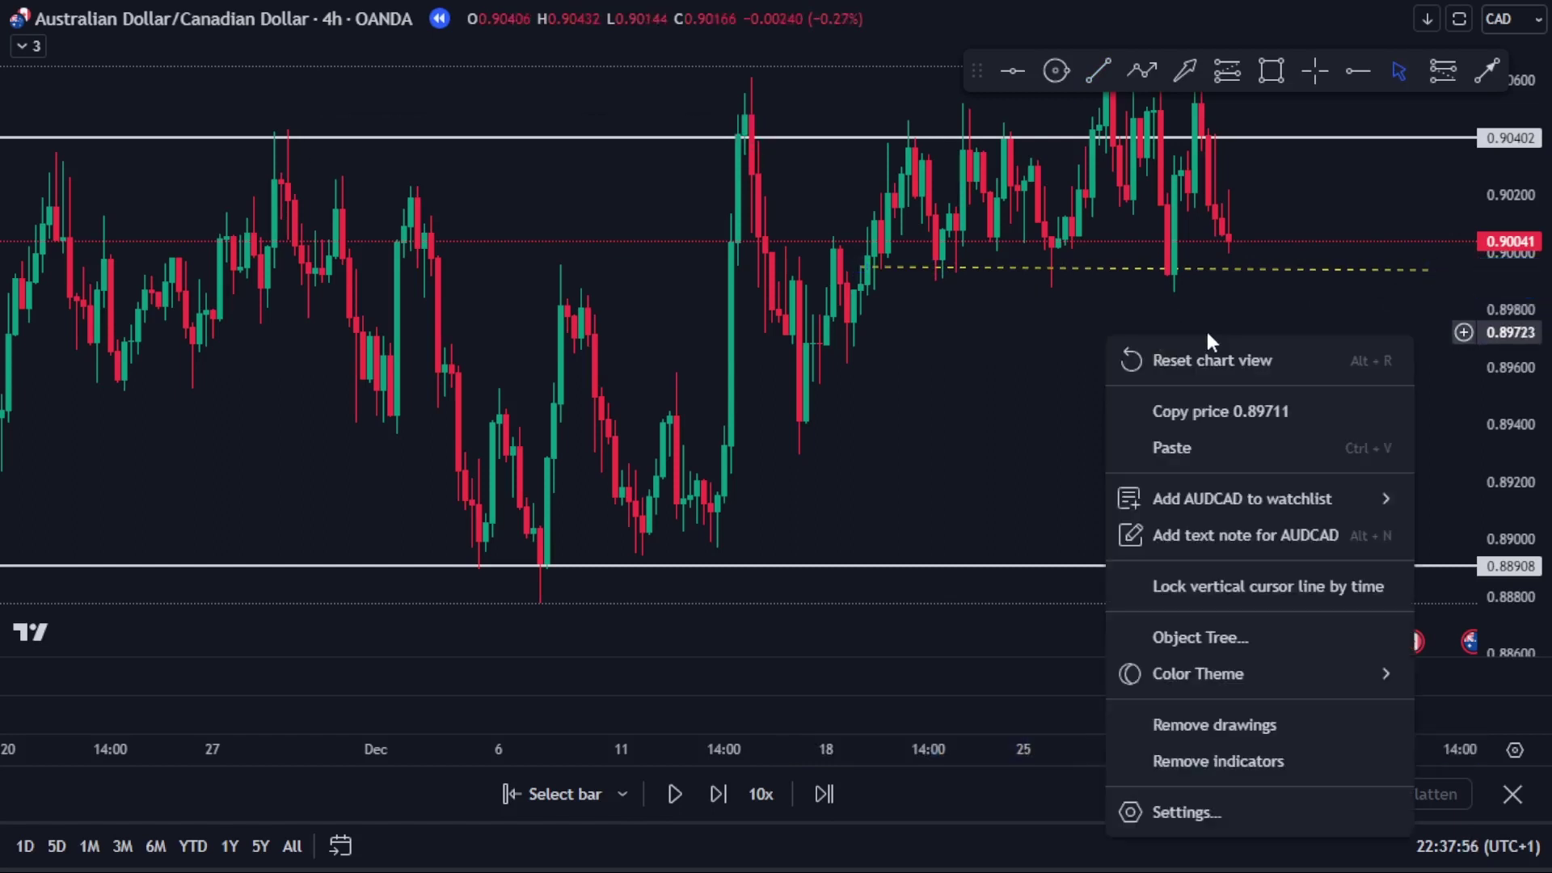
pyautogui.click(1216, 363)
pyautogui.moveTo(1254, 294); pyautogui.dragTo(1155, 334)
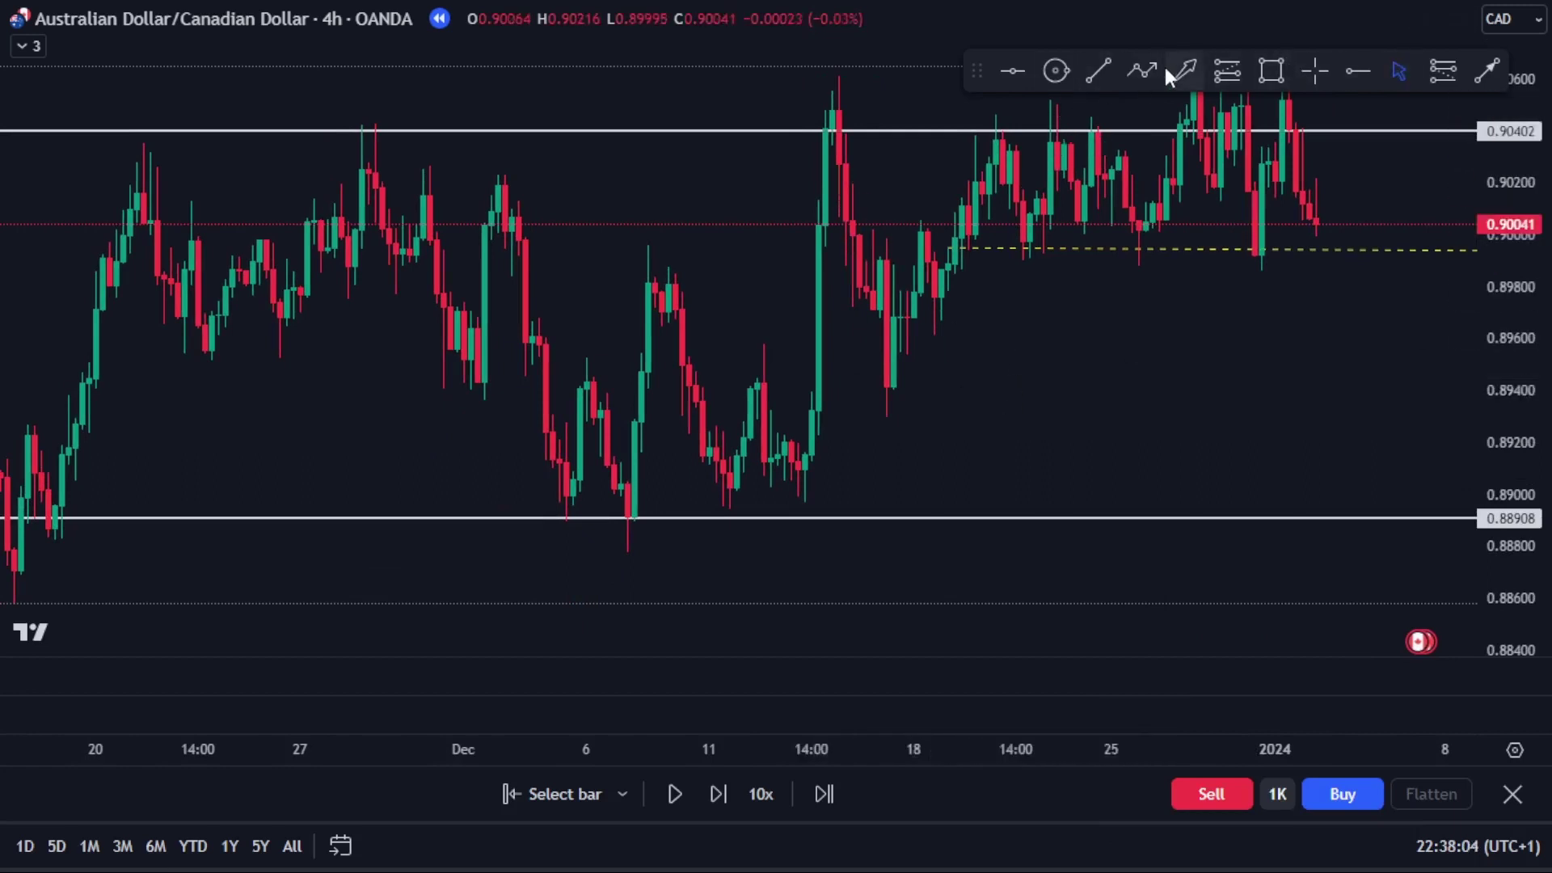
pyautogui.click(1141, 71)
pyautogui.click(961, 242)
pyautogui.click(1002, 122)
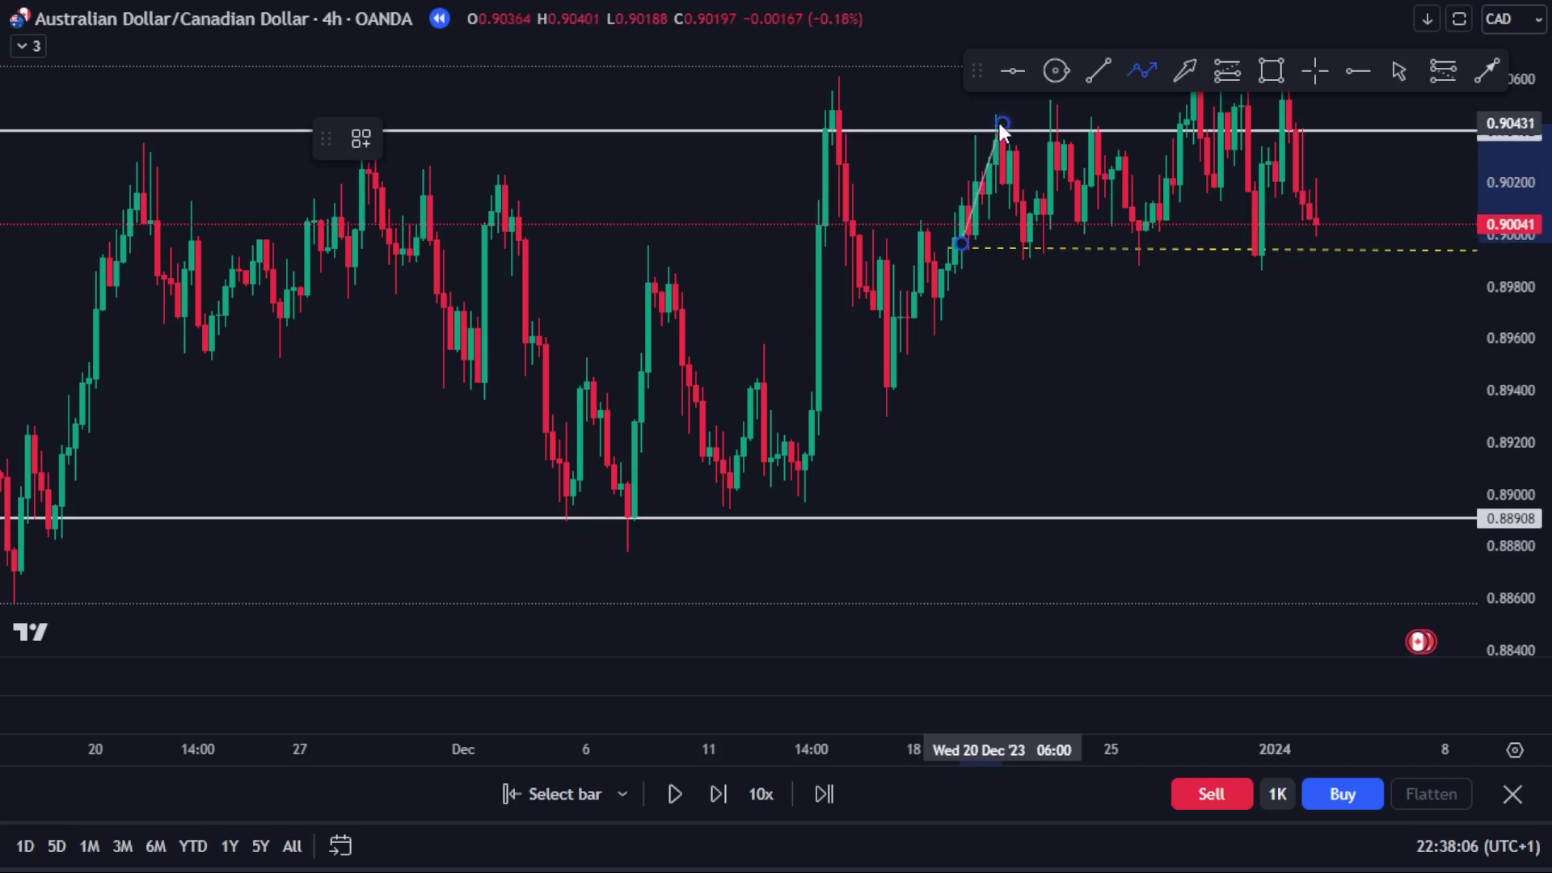
pyautogui.click(1036, 237)
pyautogui.click(1077, 127)
pyautogui.click(1152, 250)
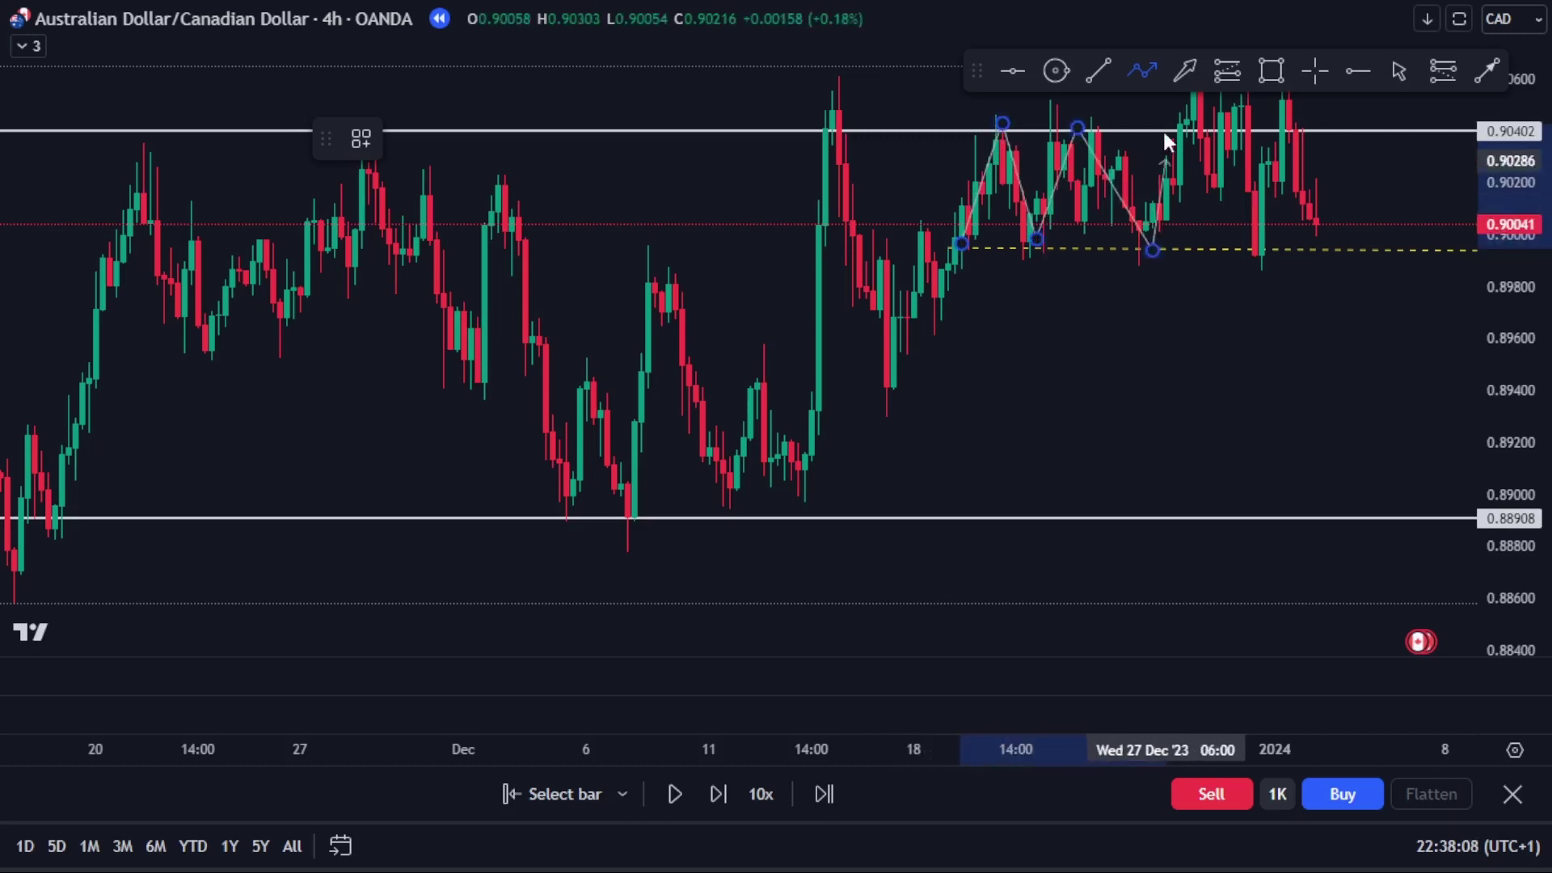
pyautogui.click(1199, 108)
pyautogui.click(1262, 255)
pyautogui.click(1283, 103)
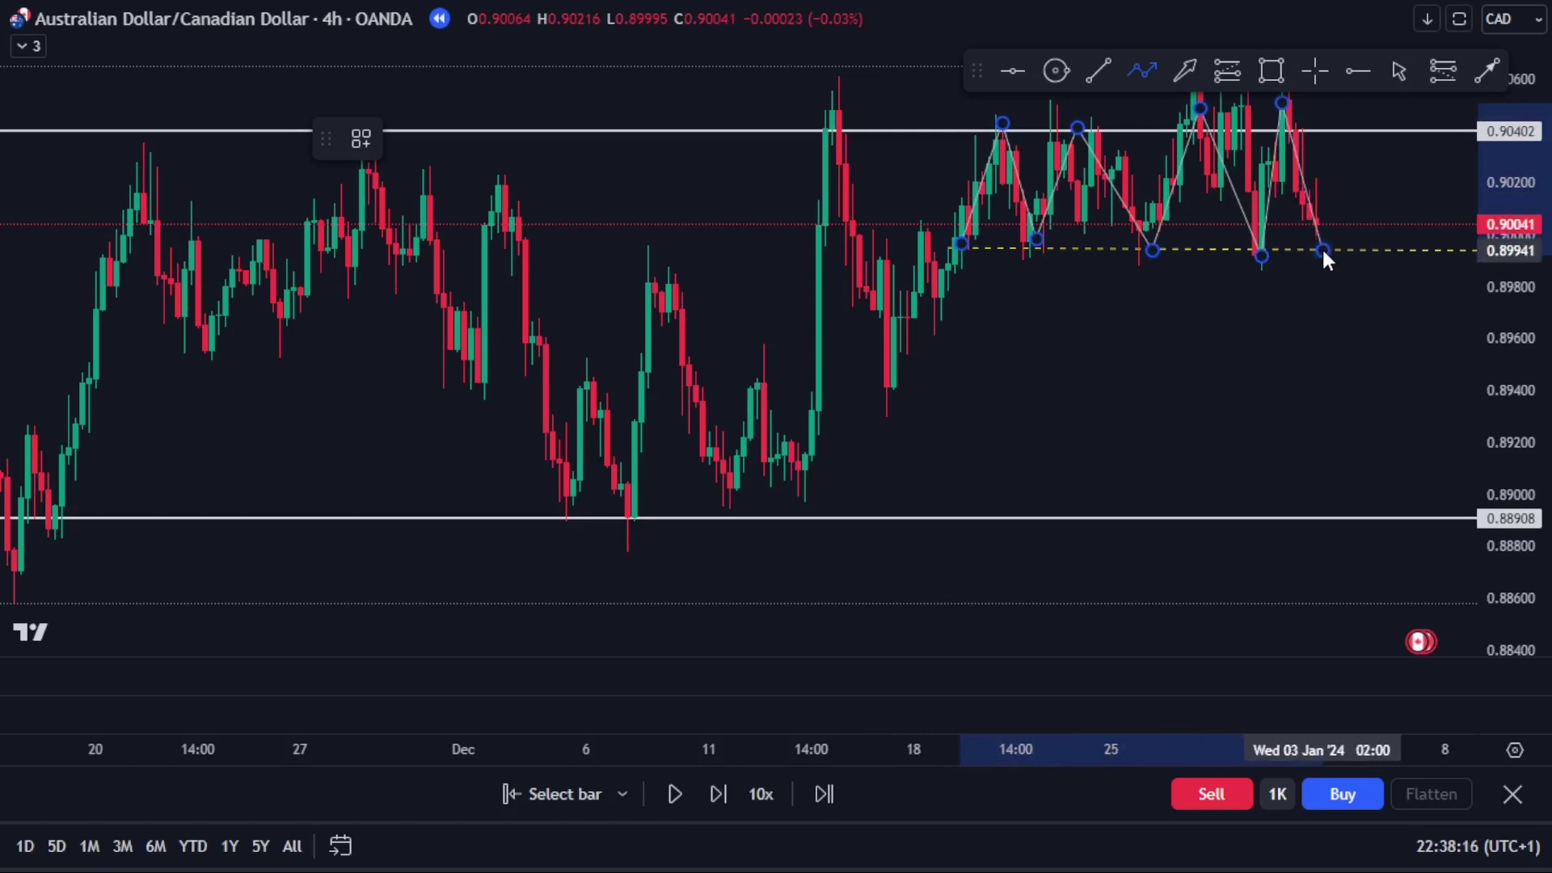
pyautogui.doubleClick(1324, 250)
pyautogui.press('Delete')
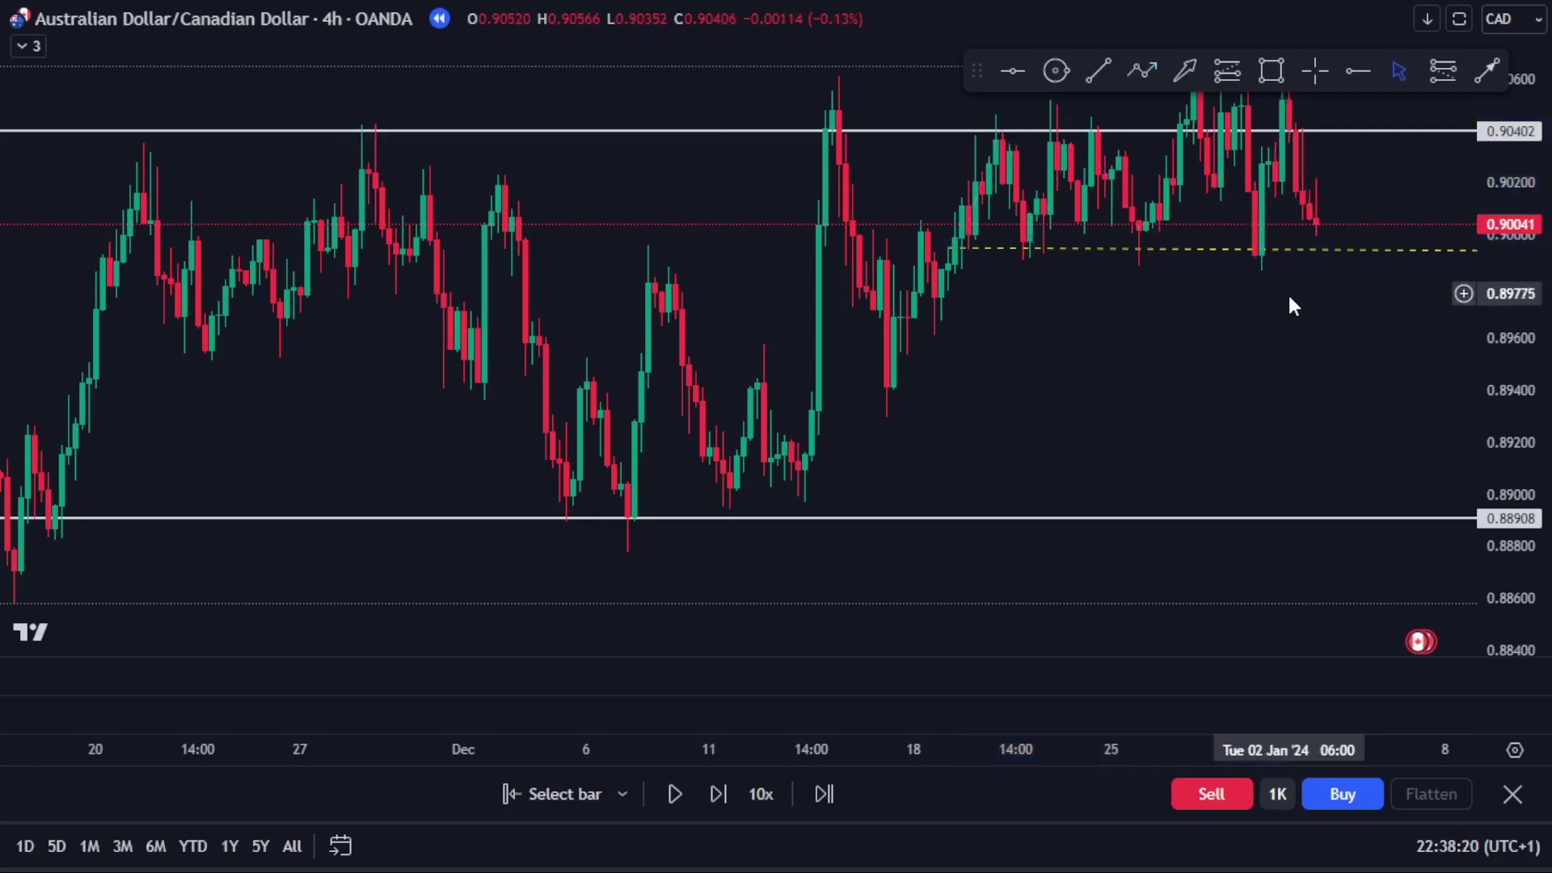
# - Change the chart interval to 1H
pyautogui.moveTo(1212, 391); pyautogui.dragTo(1038, 323)
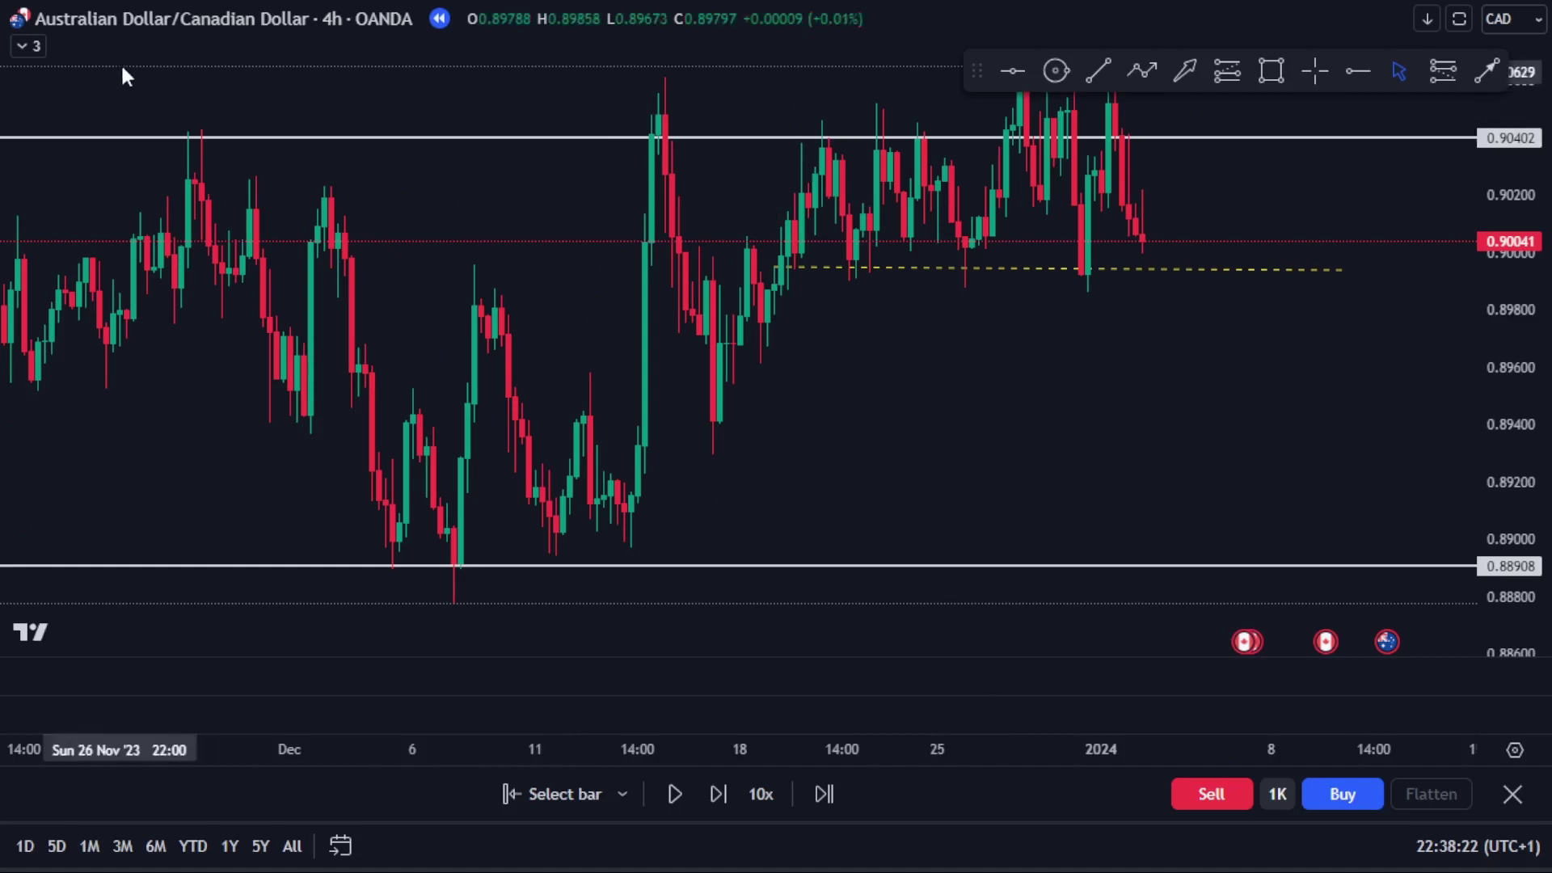
pyautogui.click(328, 17)
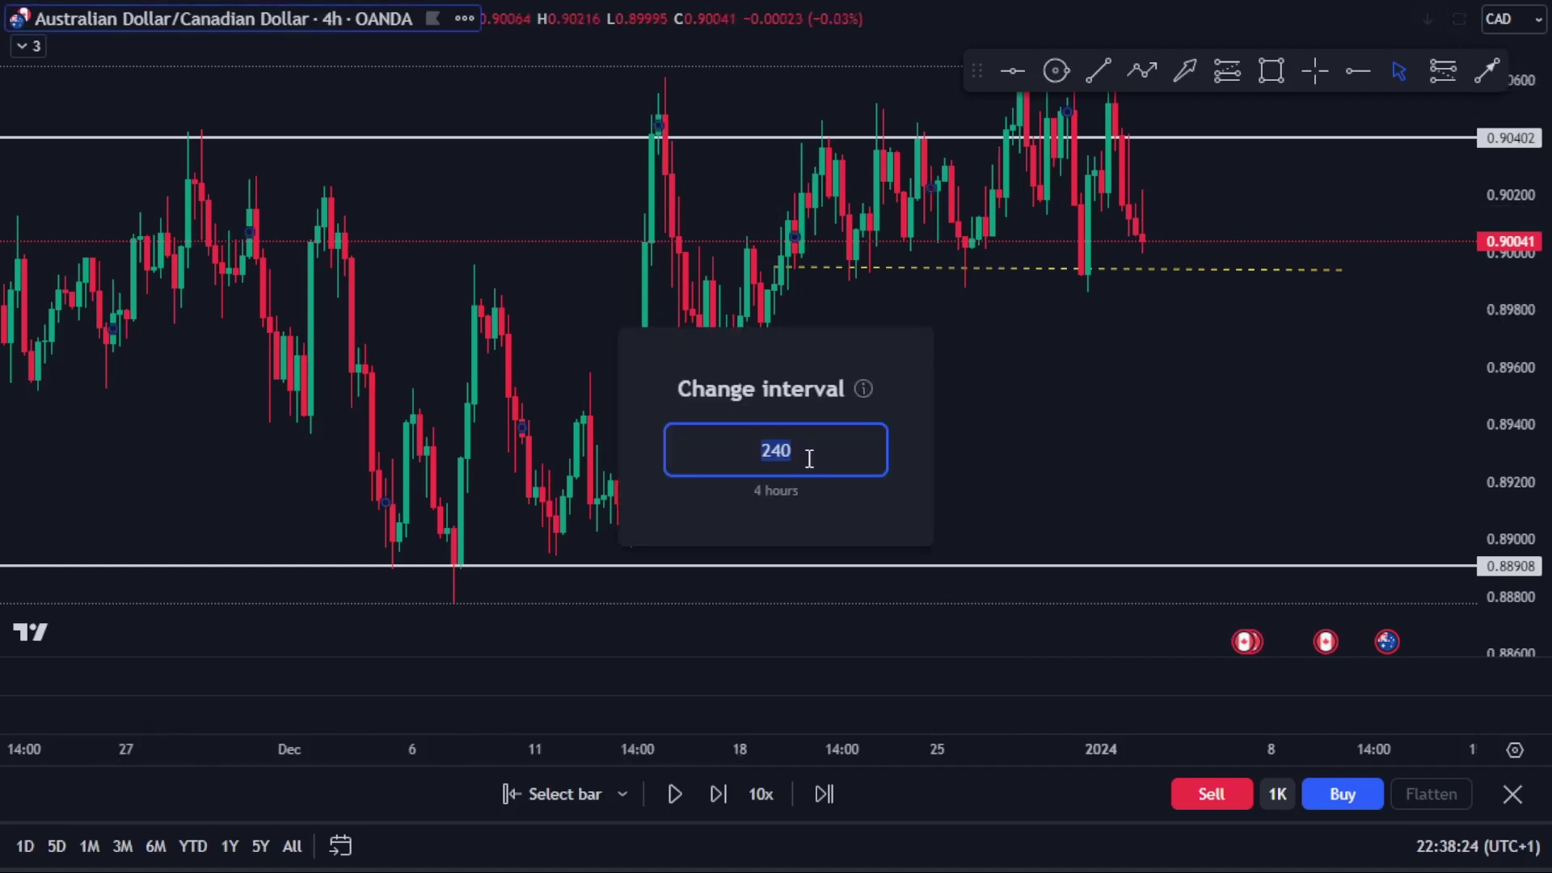
pyautogui.write('1H')
pyautogui.press('Return')
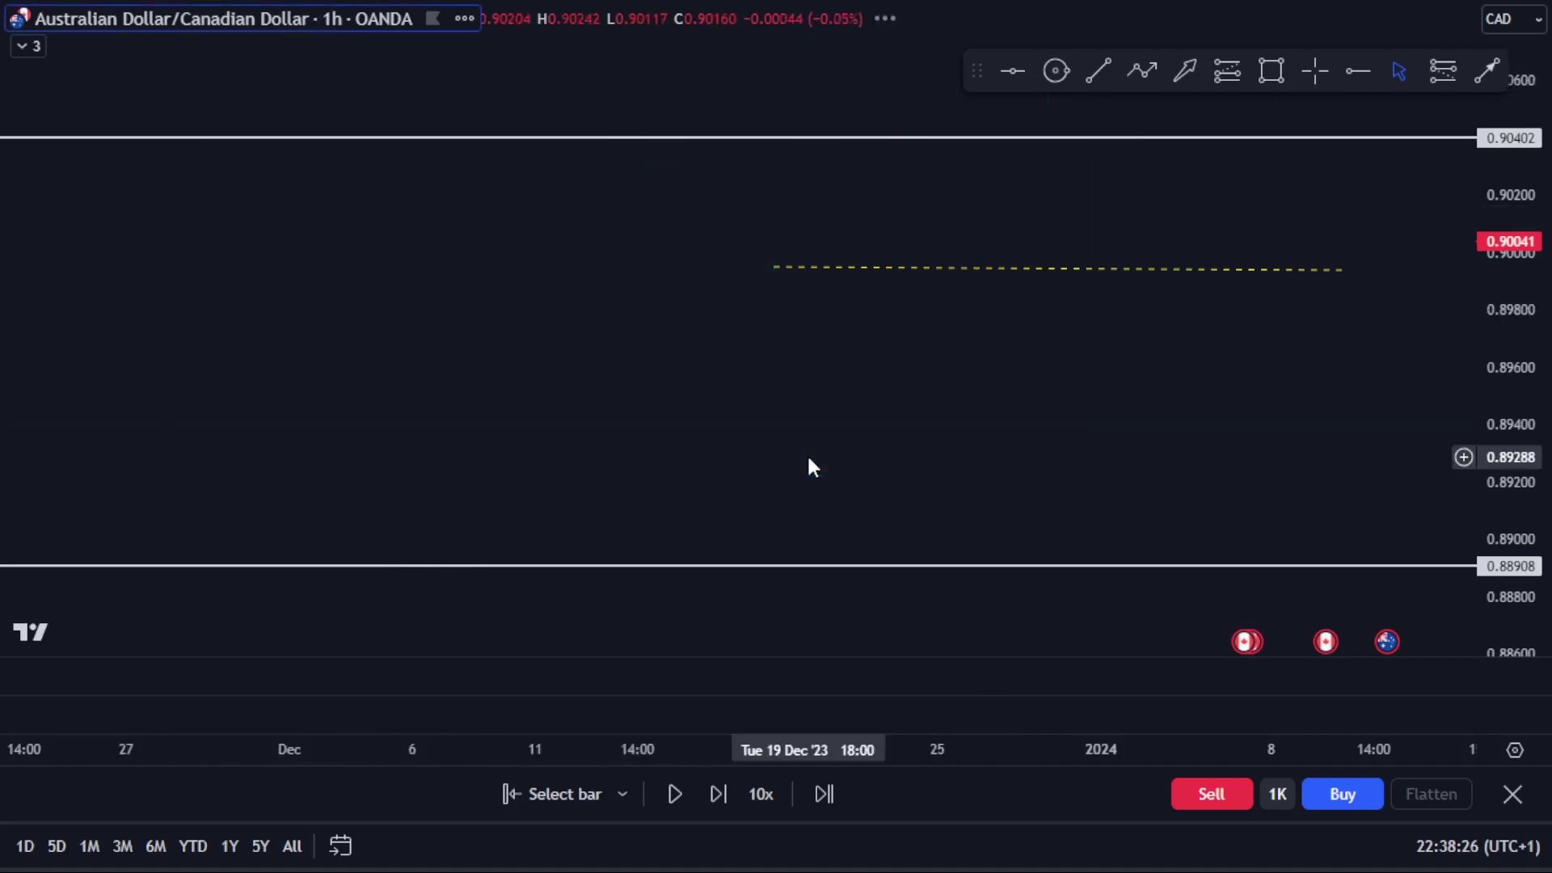
# - Reset the hourly view and raise the upper range line from 0.90402 to 0.90547
pyautogui.rightClick(1241, 395)
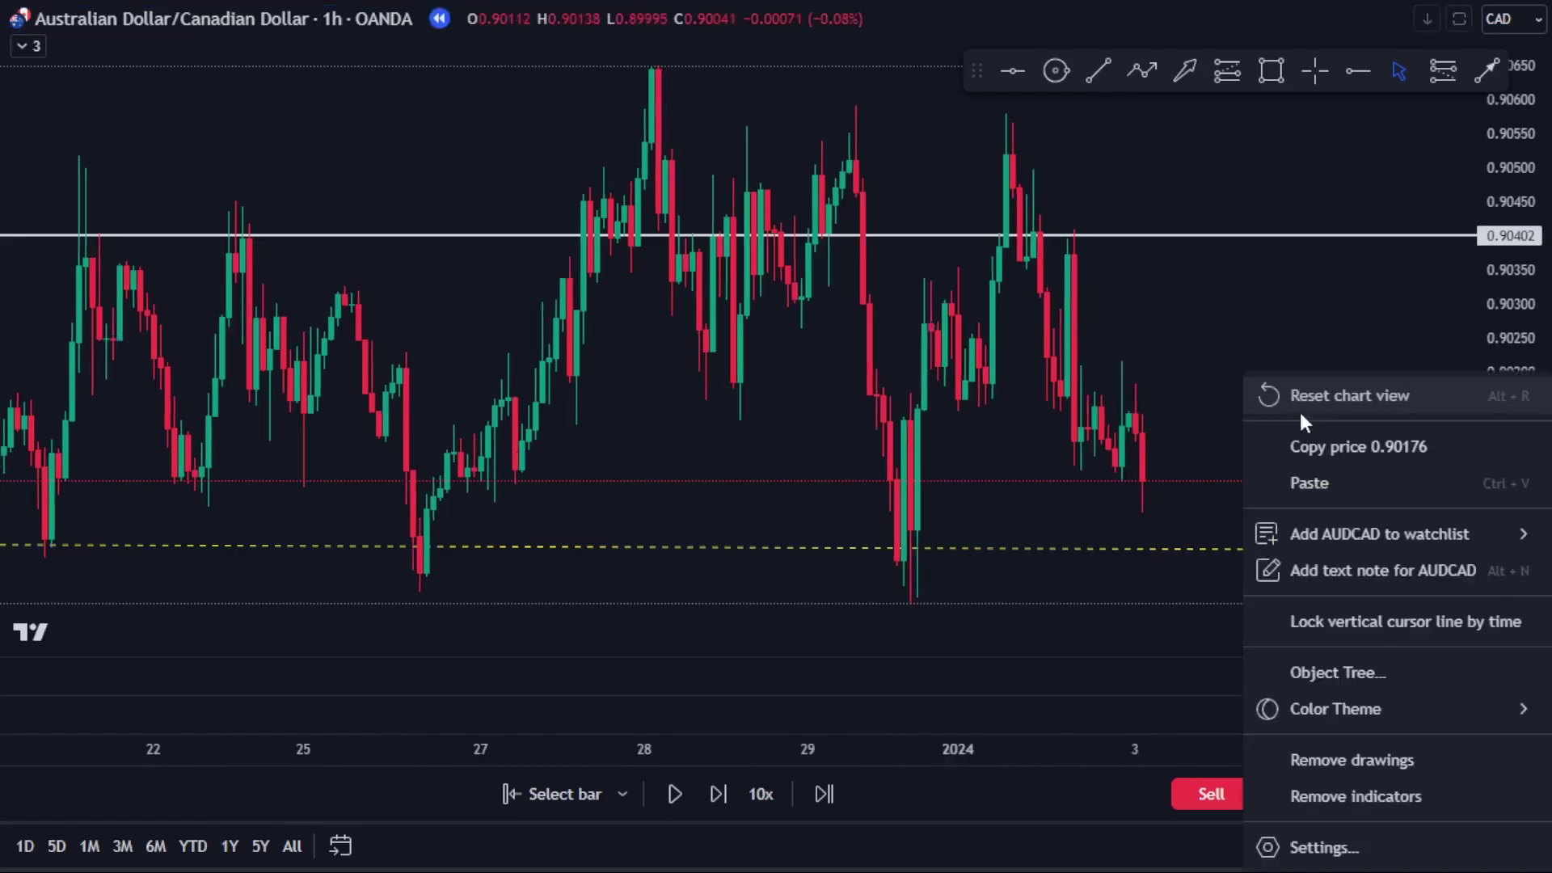
pyautogui.click(1261, 400)
pyautogui.moveTo(1332, 473); pyautogui.dragTo(1178, 511)
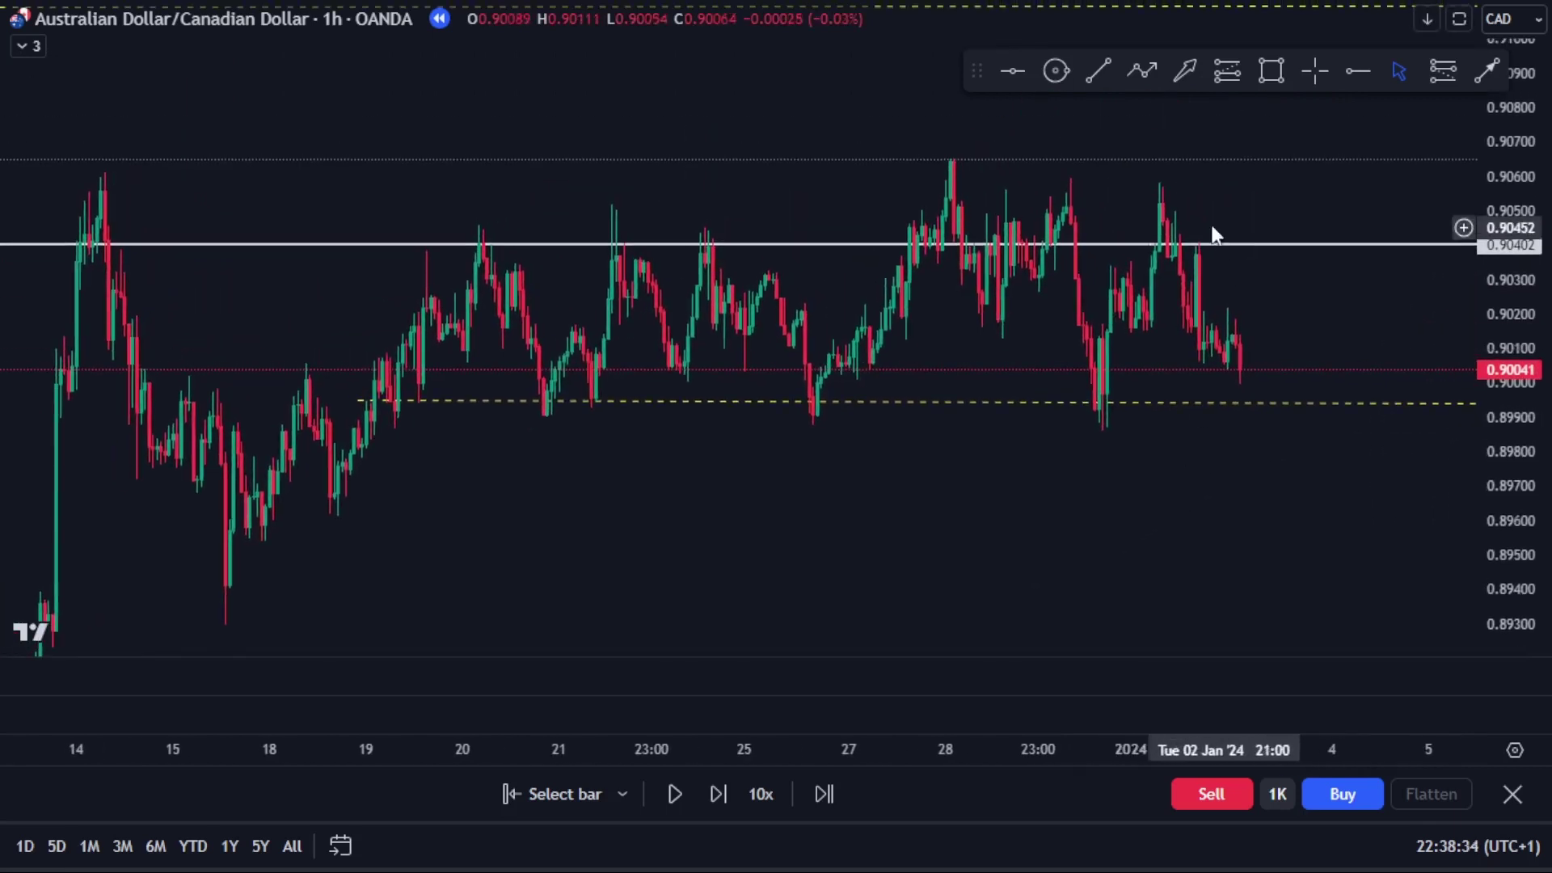
pyautogui.moveTo(1082, 242); pyautogui.dragTo(1075, 194)
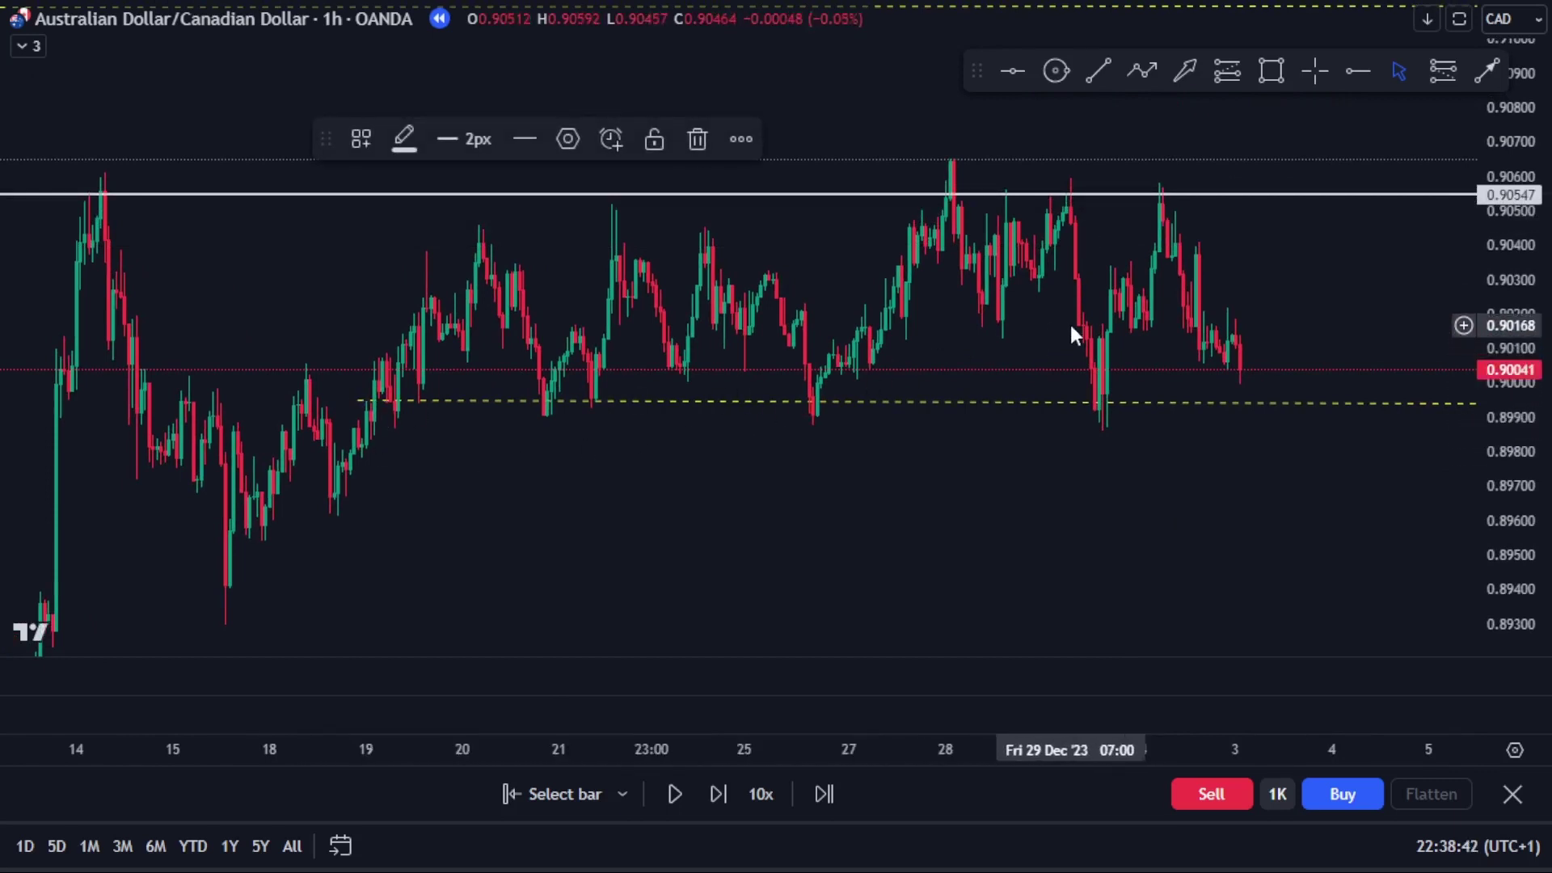
# - Draw a rectangle over the whole price range, then delete it
pyautogui.click(1271, 71)
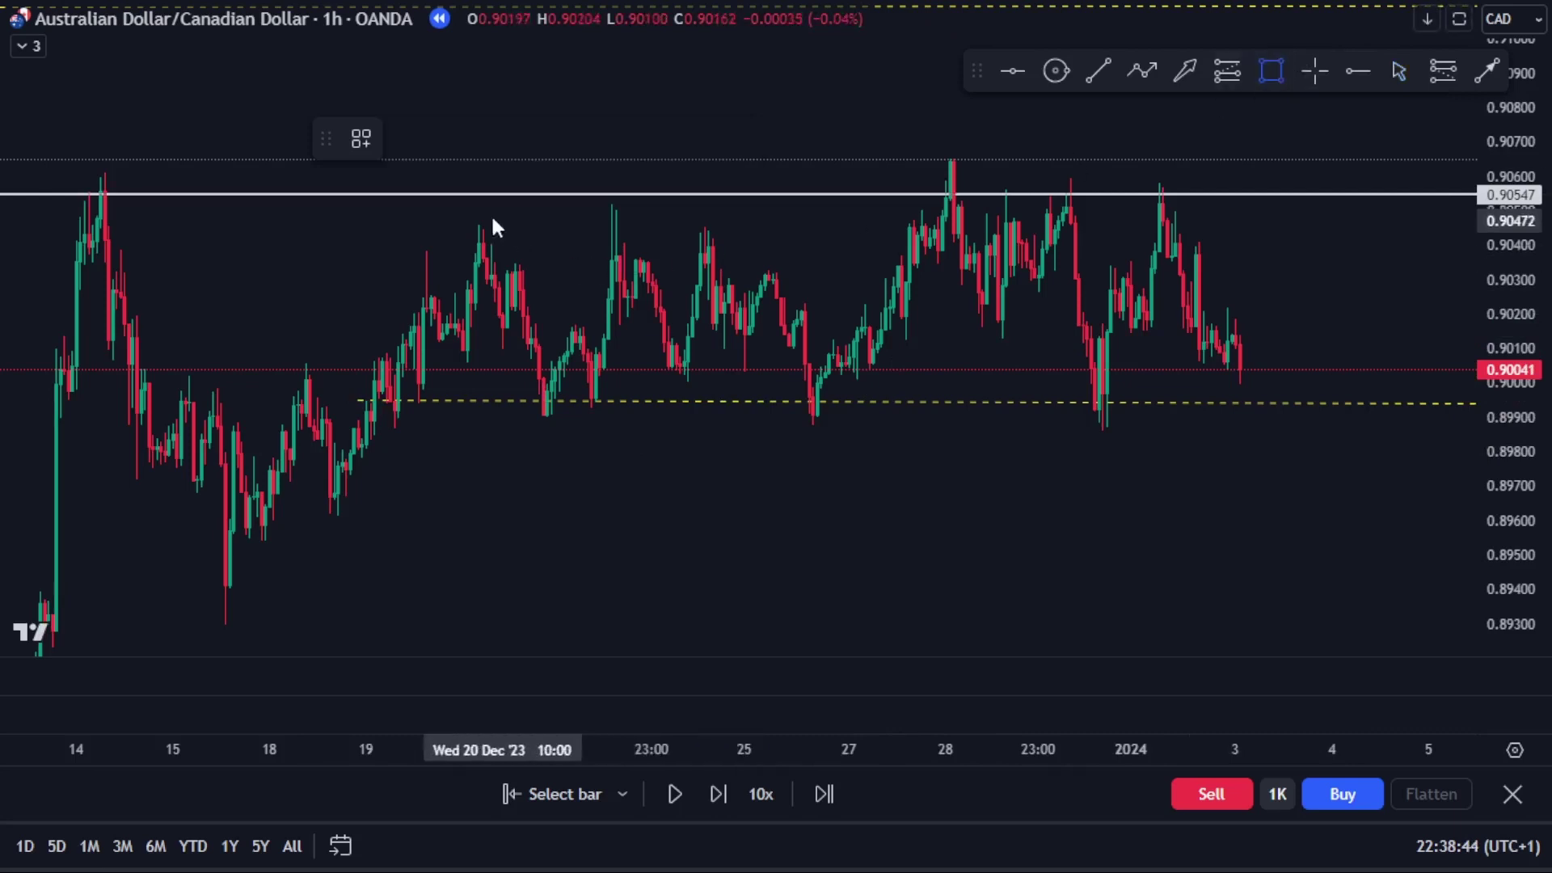
pyautogui.moveTo(422, 177)
pyautogui.mouseDown()
pyautogui.moveTo(682, 340)
pyautogui.moveTo(1119, 344)
pyautogui.mouseUp()
pyautogui.moveTo(1213, 368)
pyautogui.mouseDown()
pyautogui.moveTo(1316, 418)
pyautogui.moveTo(1345, 412)
pyautogui.mouseUp()
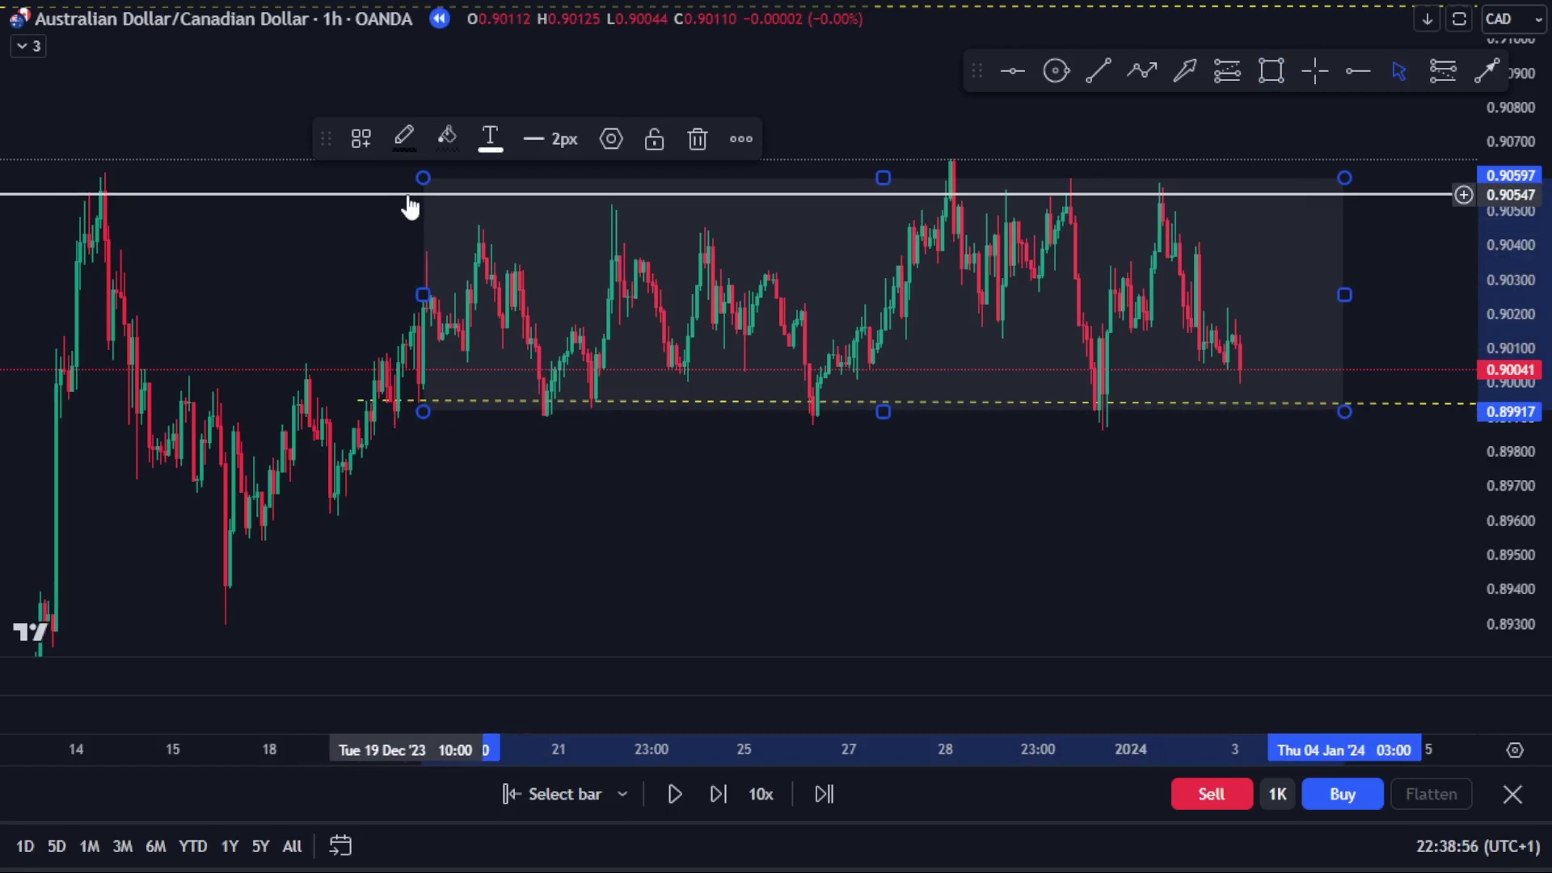
pyautogui.press('Delete')
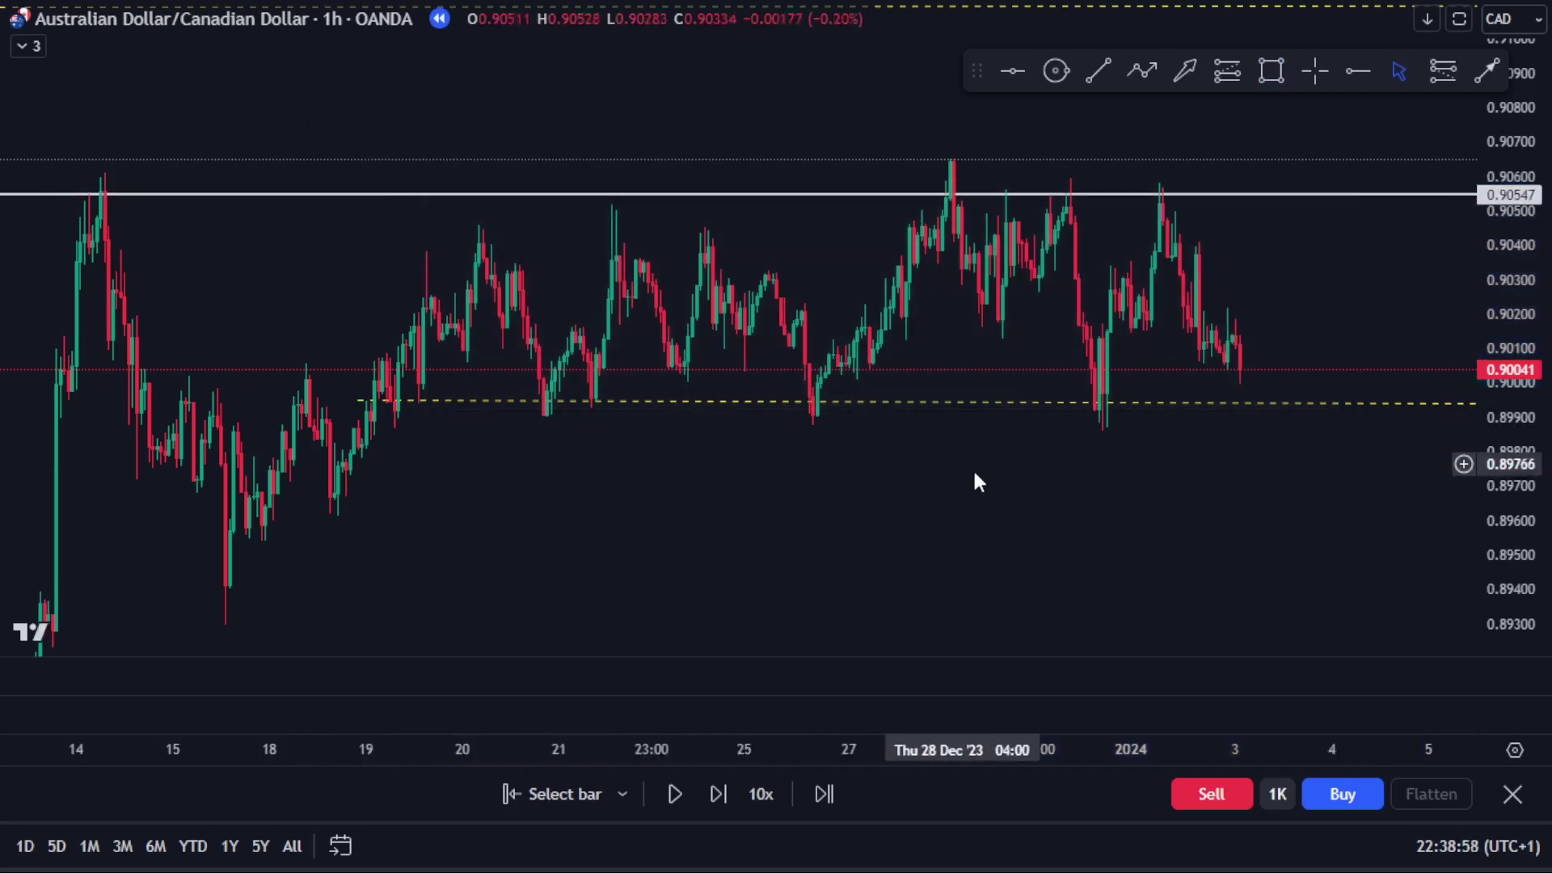
# - Select the yellow dashed support line and show its line-thickness choices
pyautogui.hscroll(2, 1067, 428)
pyautogui.click(1053, 403)
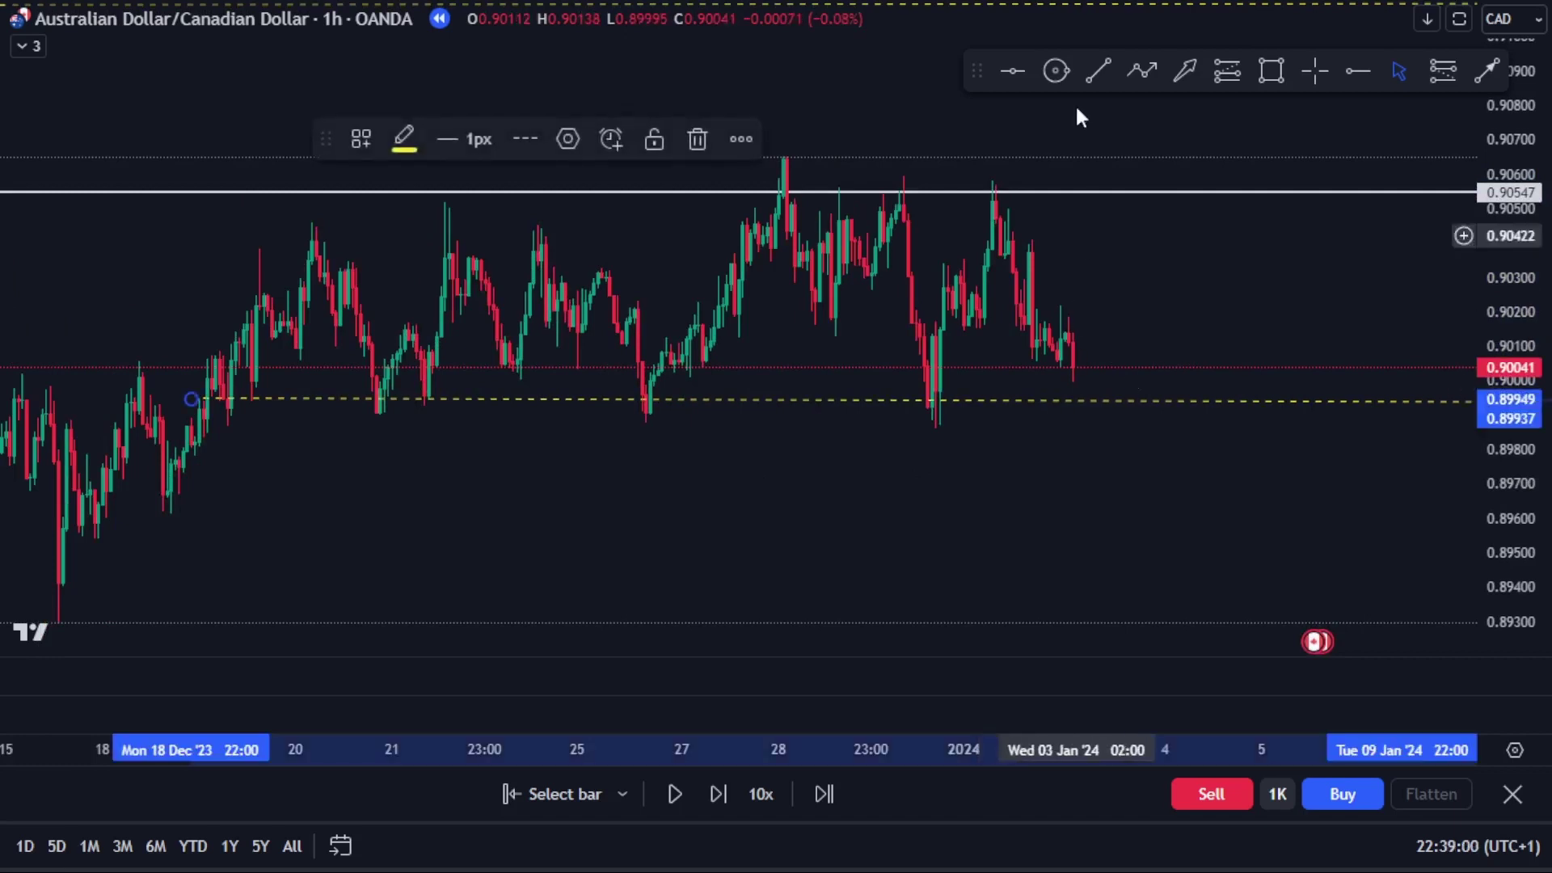
pyautogui.click(470, 139)
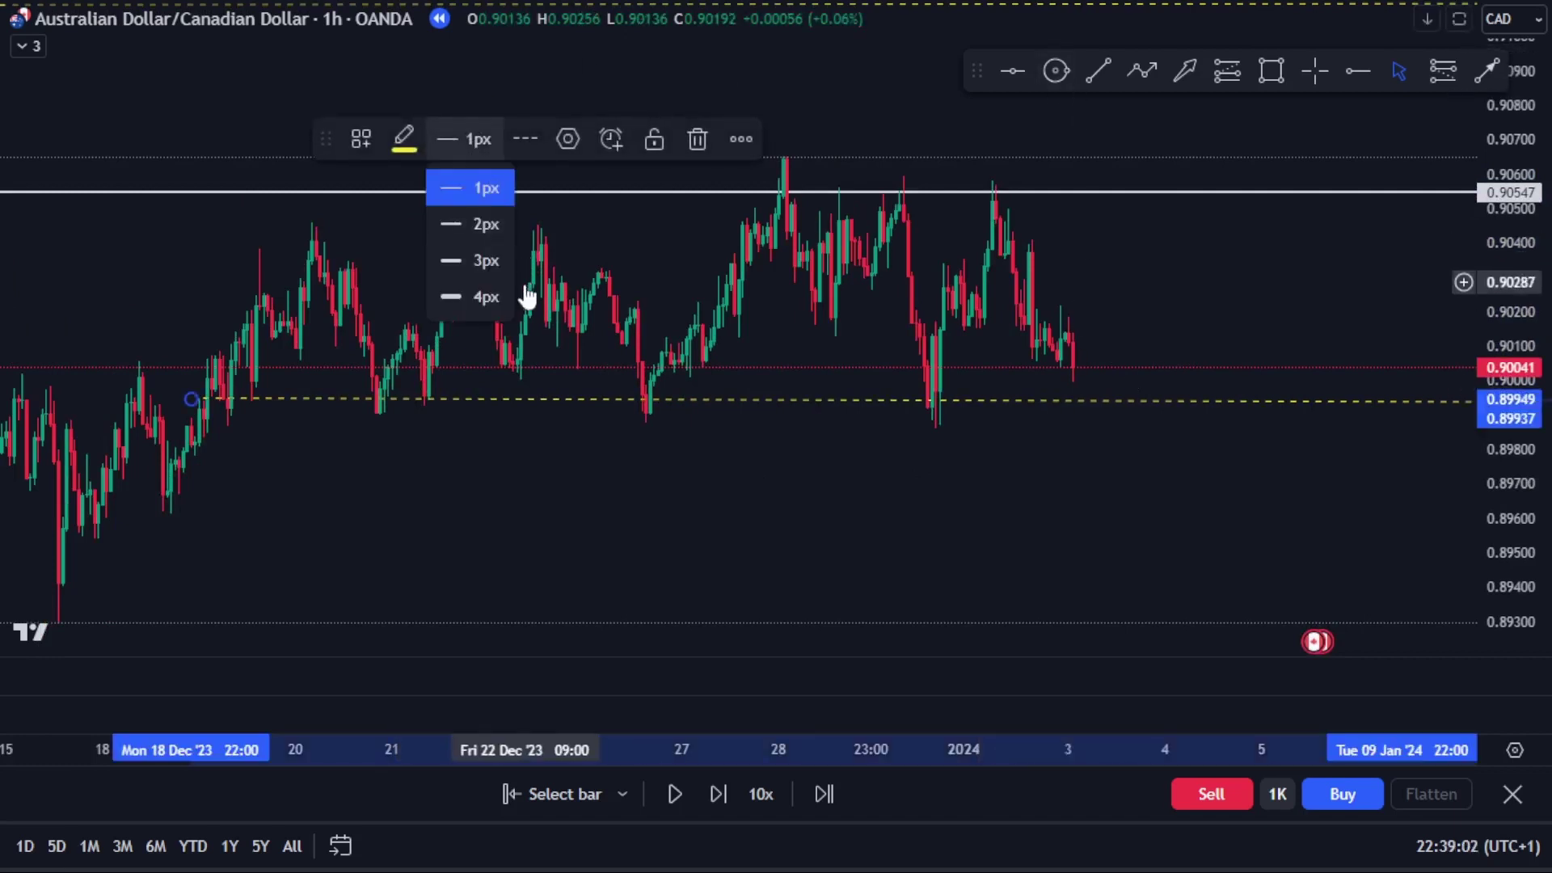
# - Make the dashed support 2px, then draw a break-retest-drop path toward 0.8930
pyautogui.click(470, 224)
pyautogui.click(1021, 511)
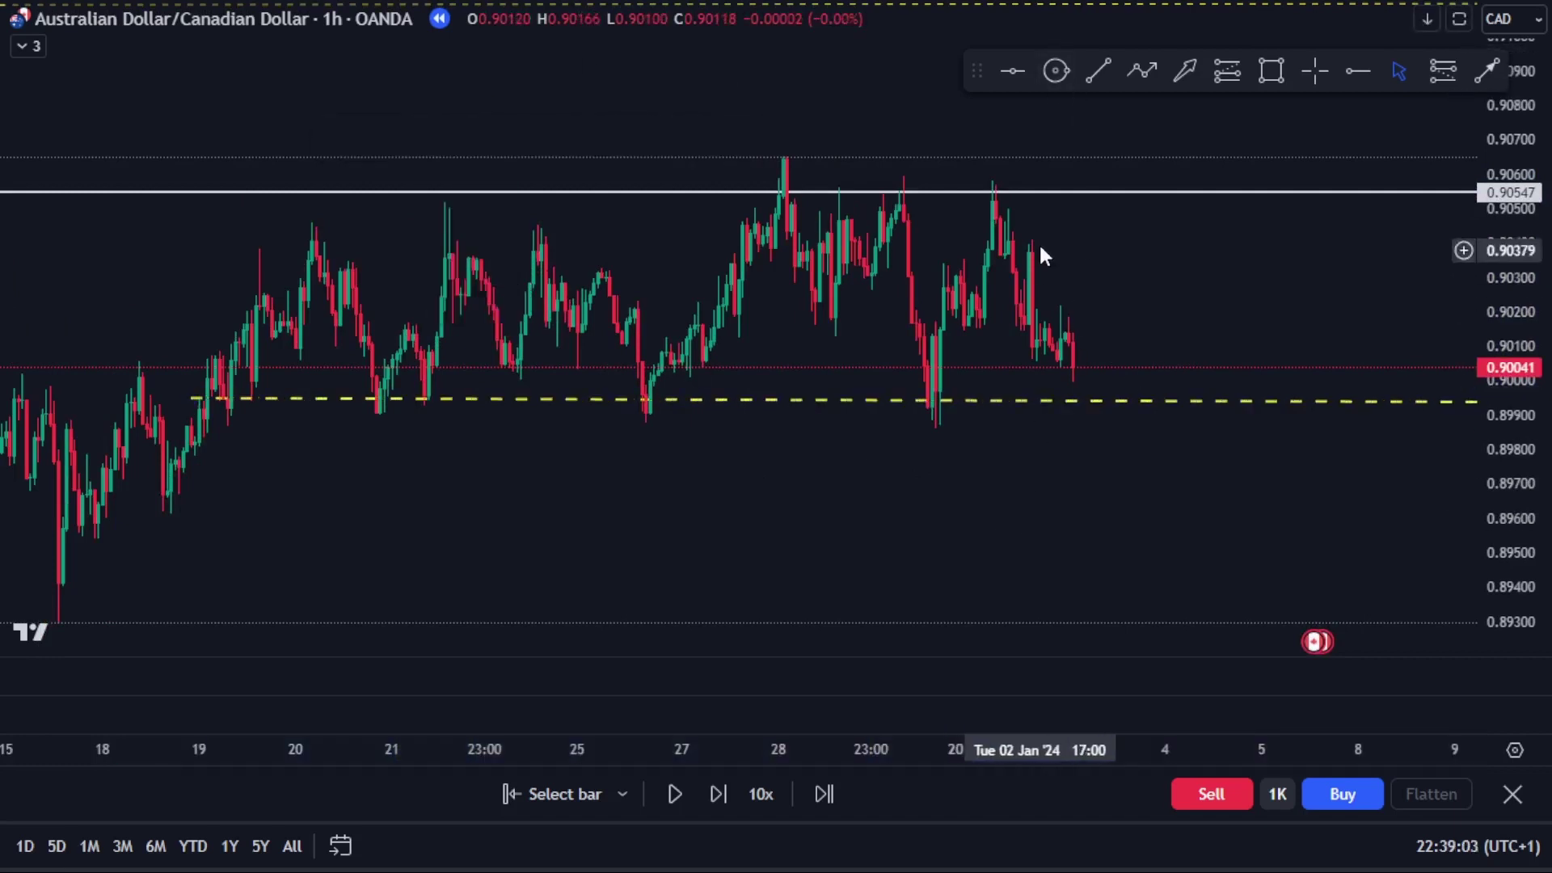
pyautogui.click(1135, 73)
pyautogui.click(1072, 373)
pyautogui.click(1076, 450)
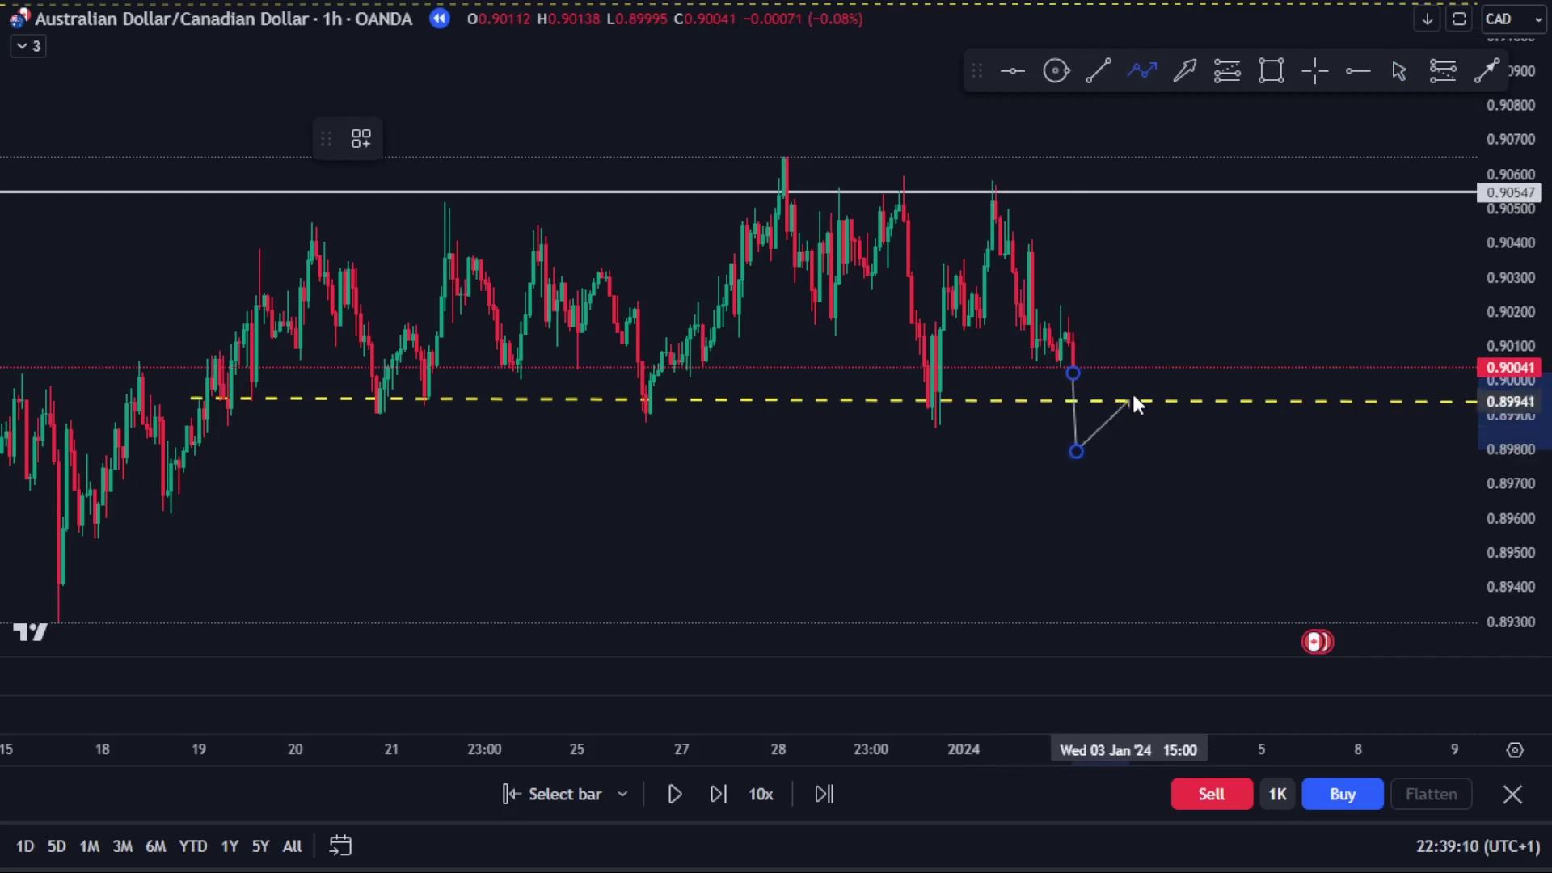
pyautogui.click(1132, 396)
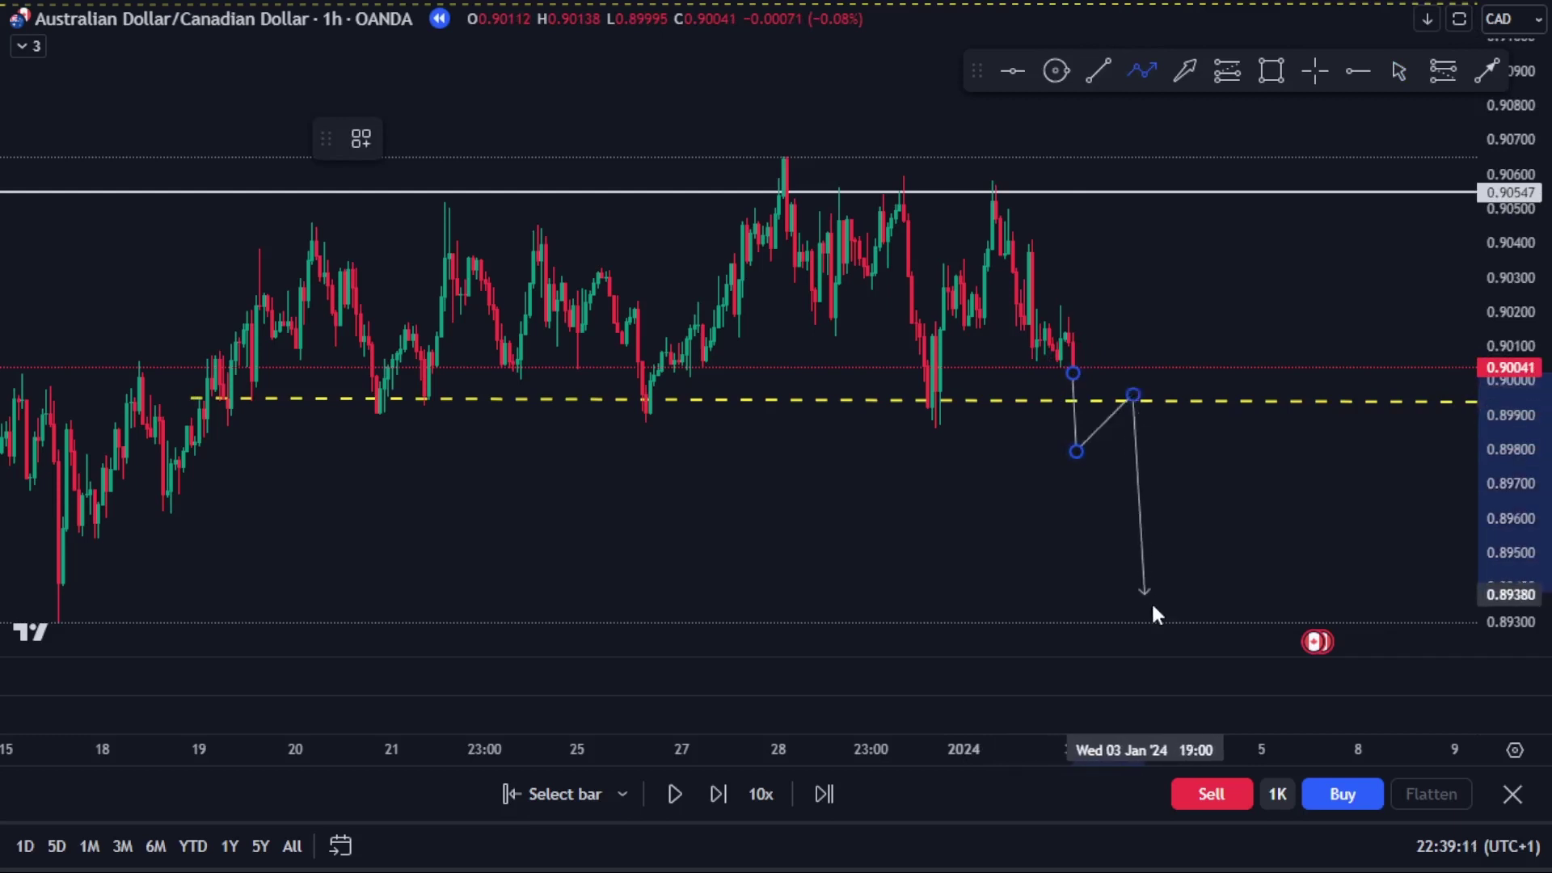
pyautogui.click(1136, 650)
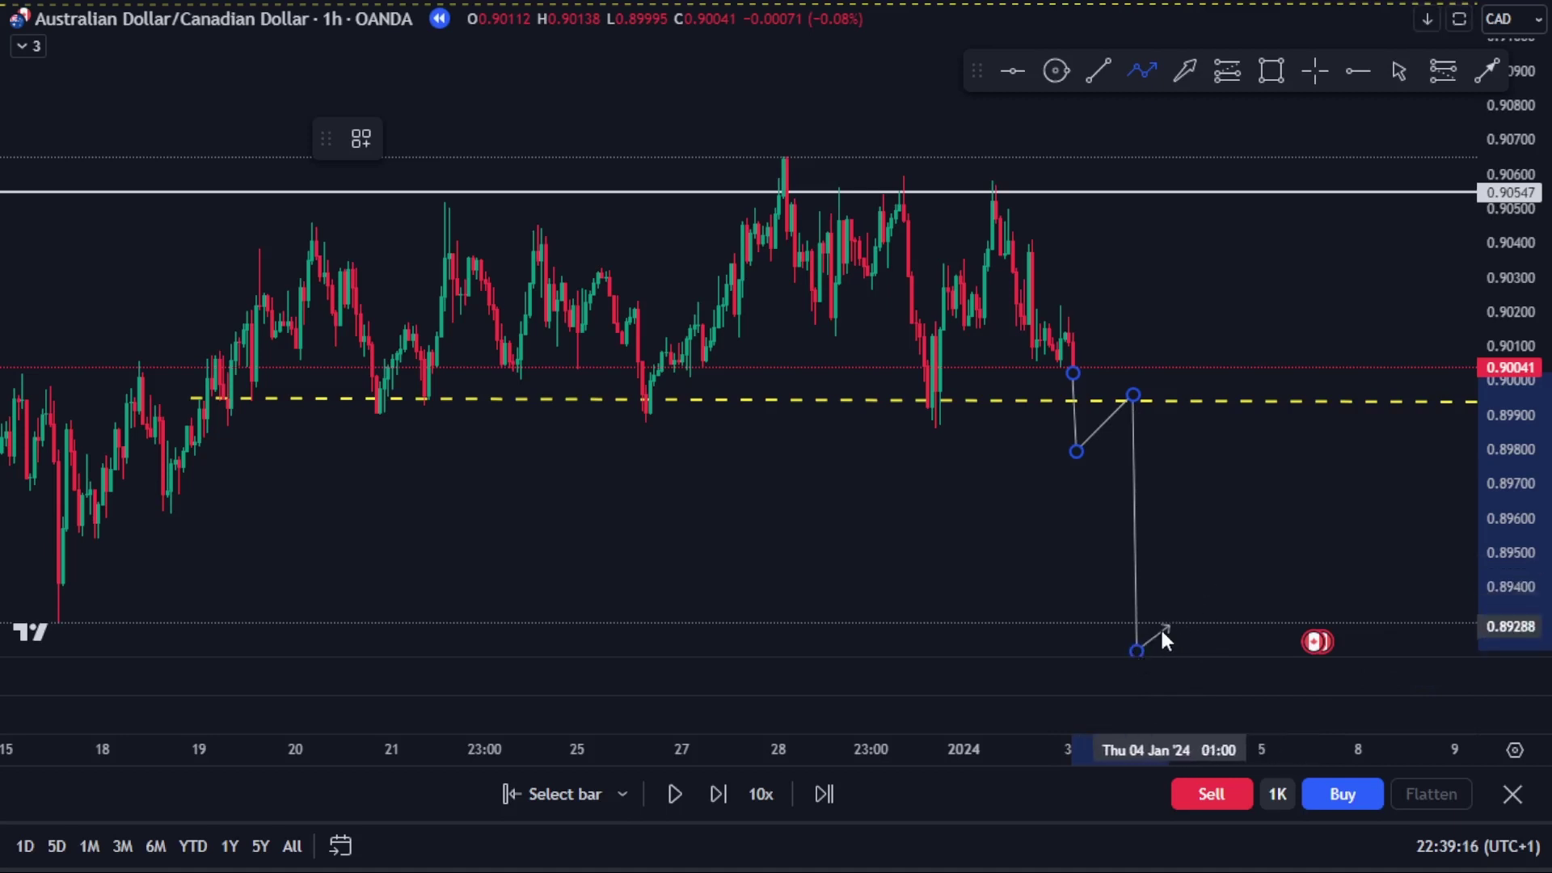
pyautogui.doubleClick(1132, 647)
pyautogui.click(1176, 497)
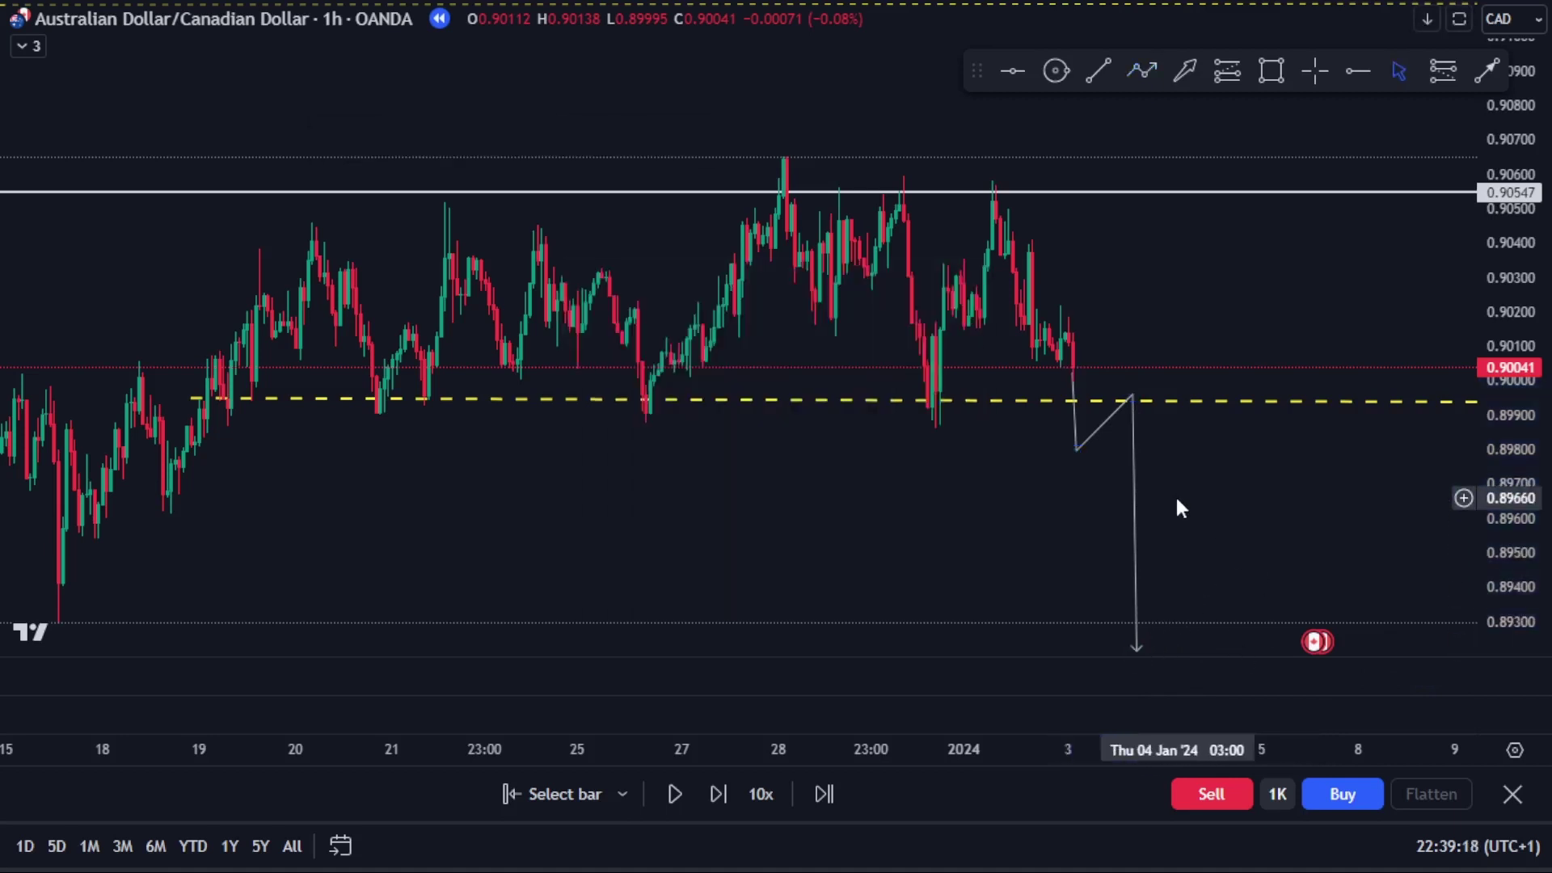
# - Draw a second path breaking above the 0.90547 resistance with a retest on it
pyautogui.moveTo(1179, 481); pyautogui.dragTo(1163, 575)
pyautogui.click(1059, 412)
pyautogui.click(1098, 268)
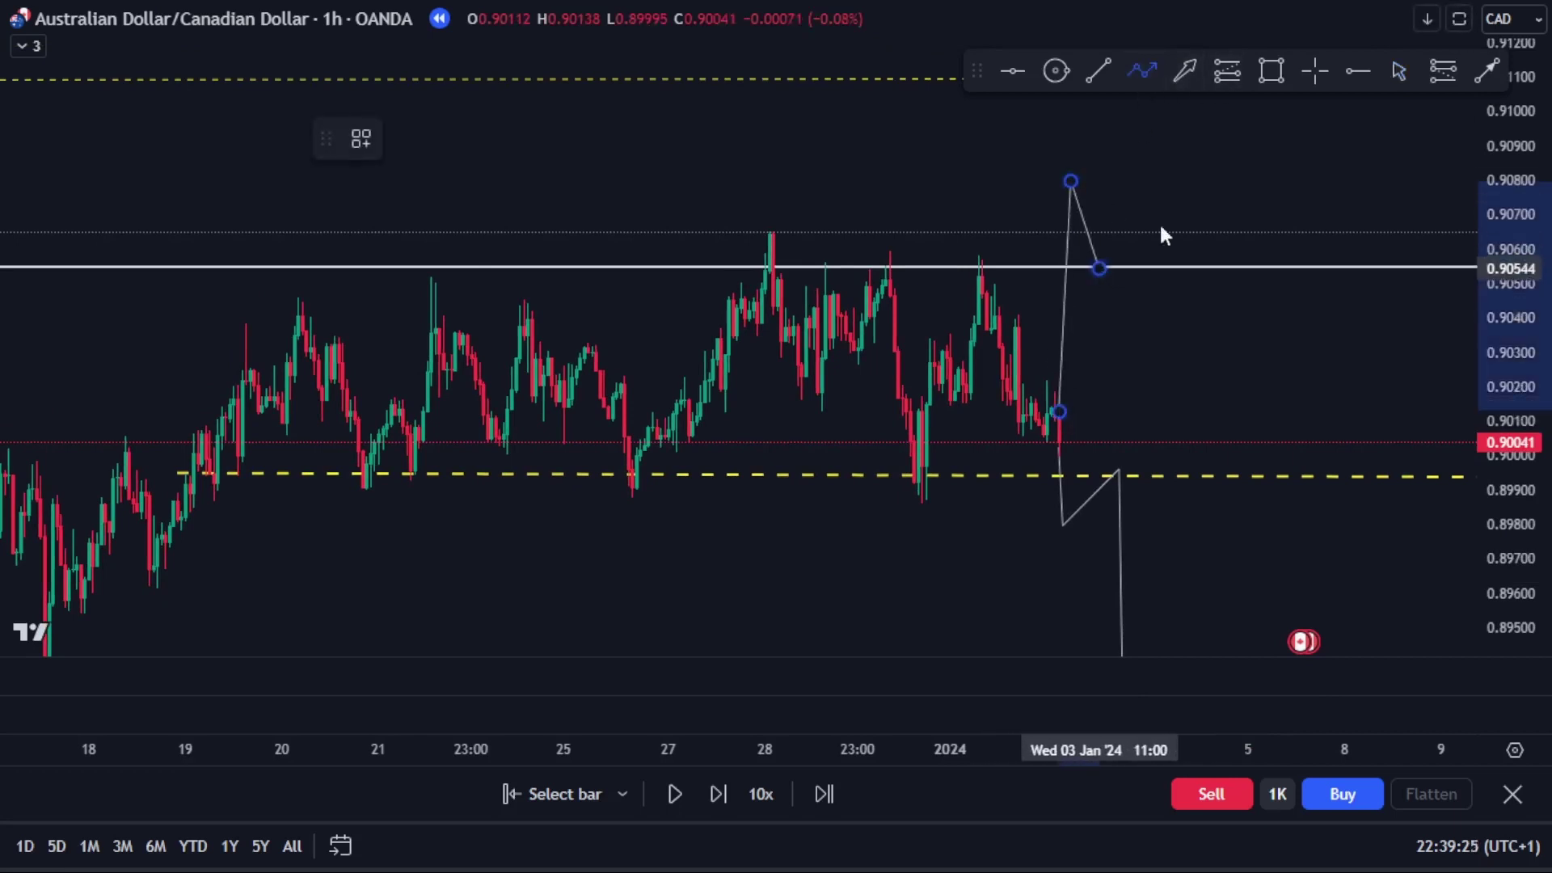
pyautogui.doubleClick(1098, 4)
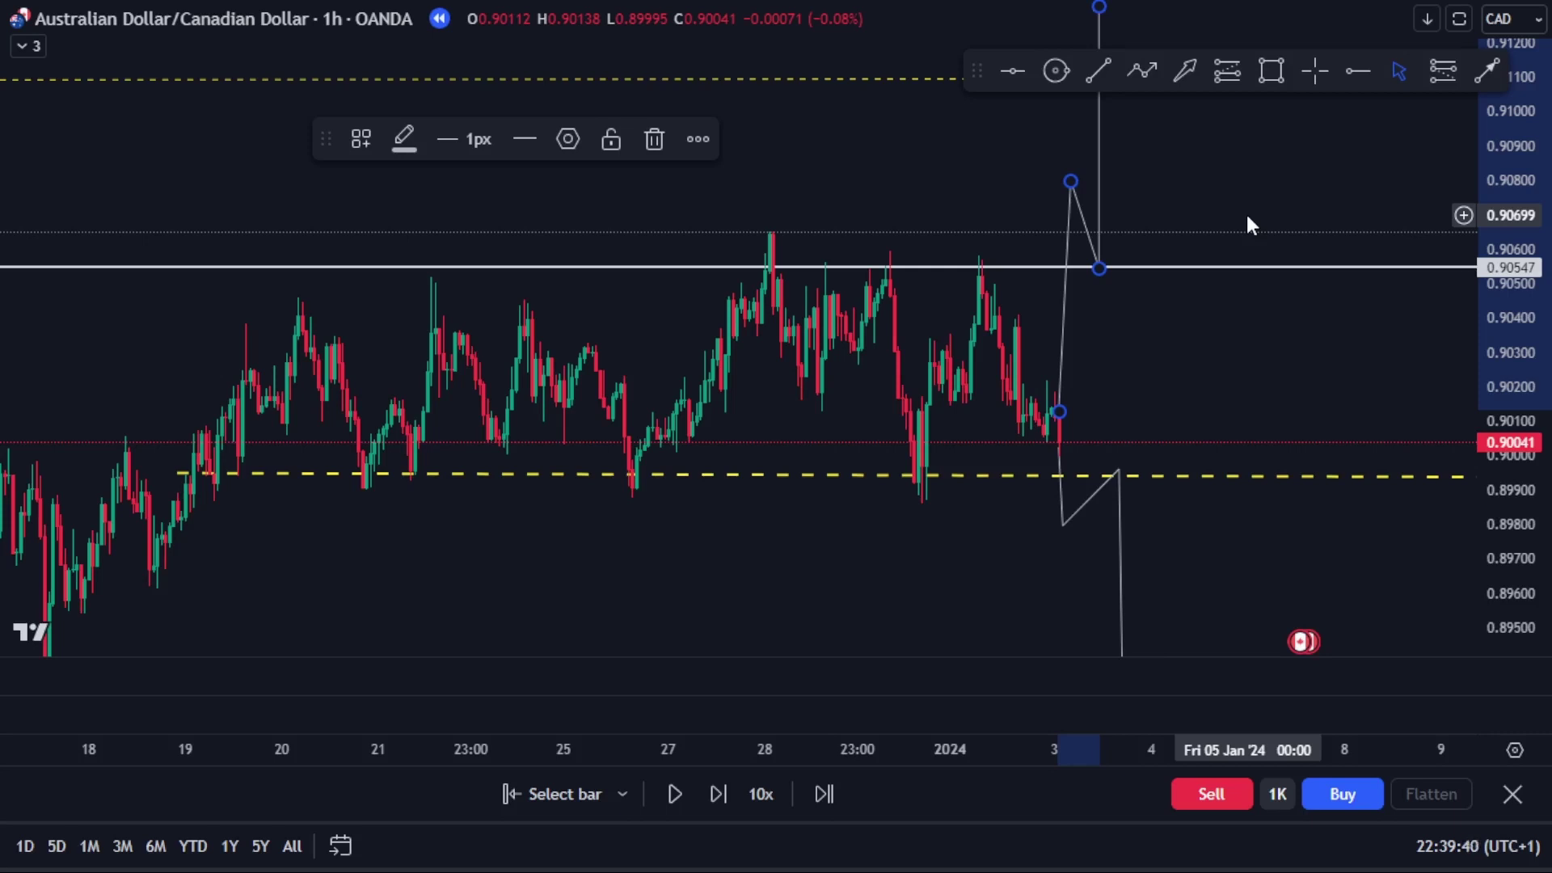
pyautogui.scroll(-5, 1244, 161)
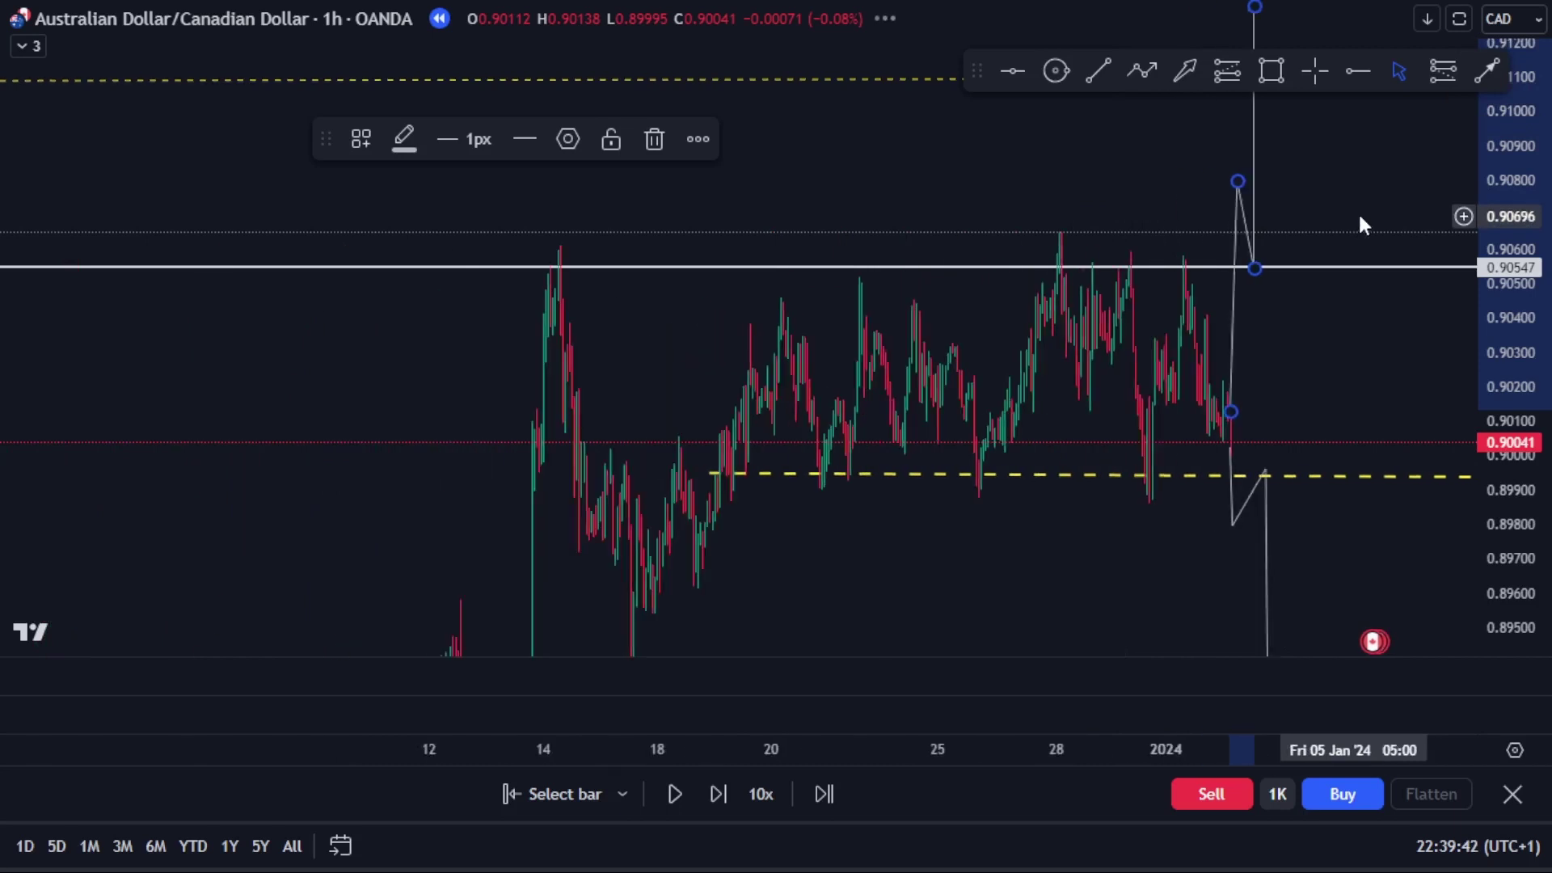
# - Switch to 1D, reset the view, and frame 0.90547 resistance with 0.88908 and 0.87664 supports
pyautogui.press(',')
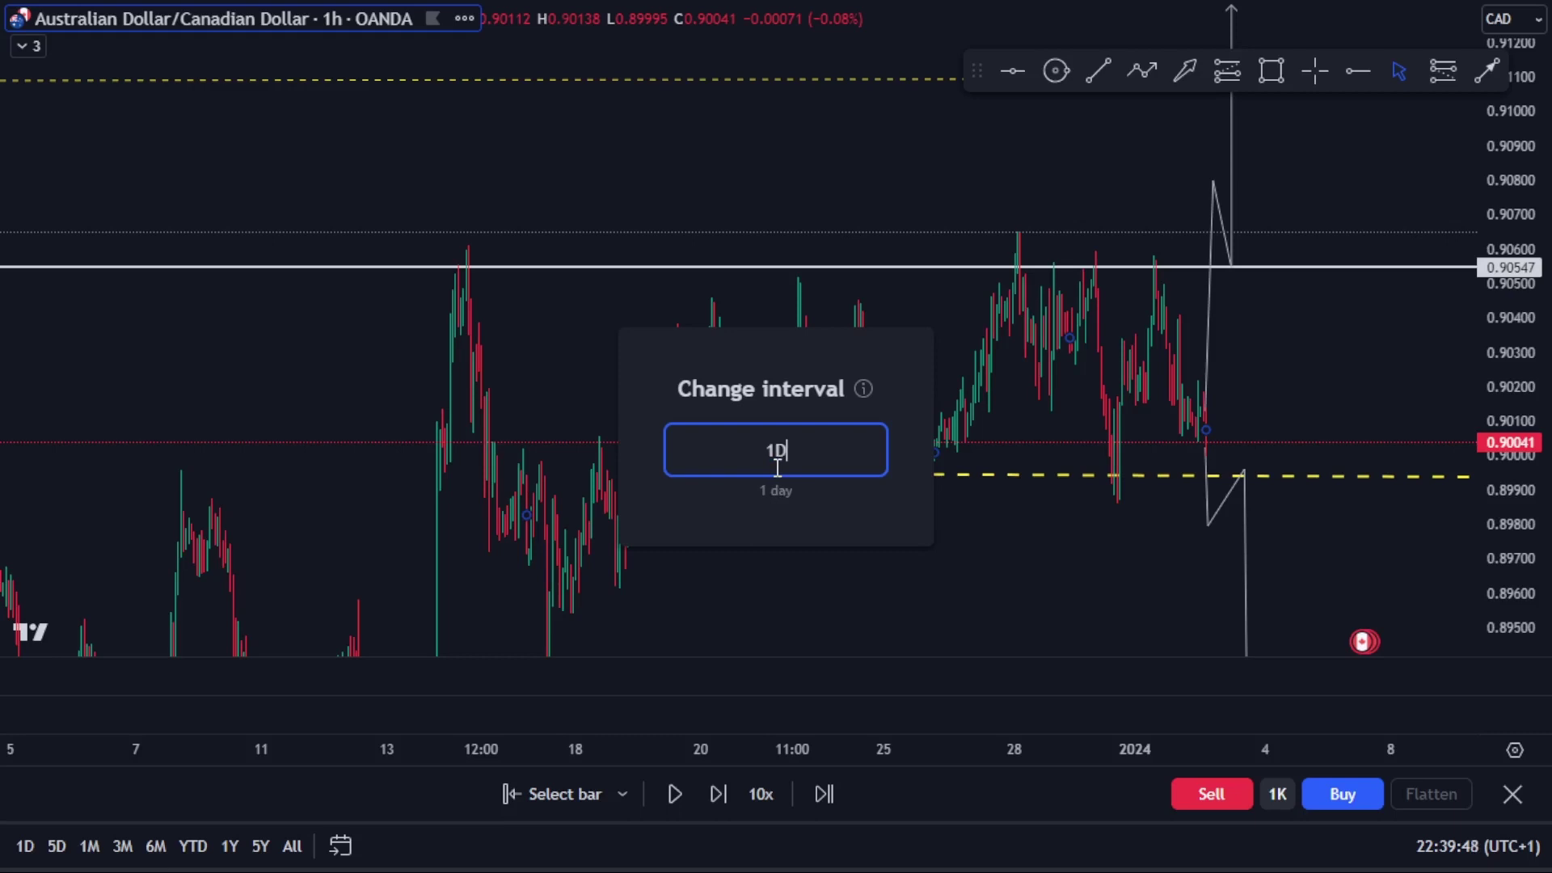
pyautogui.write('1D')
pyautogui.press('Return')
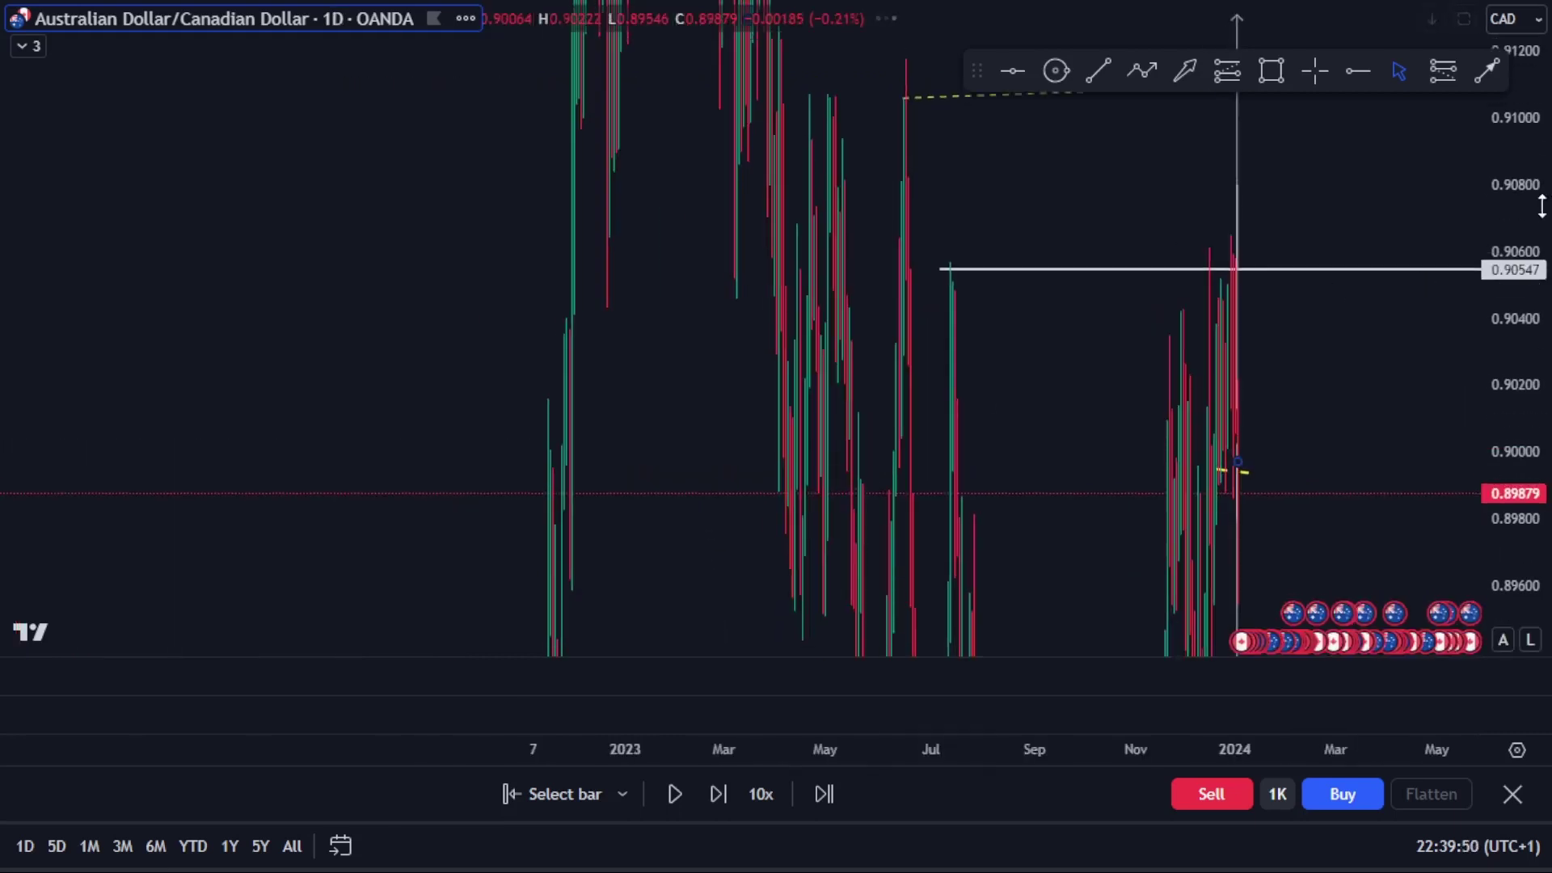
pyautogui.rightClick(1326, 242)
pyautogui.click(1373, 260)
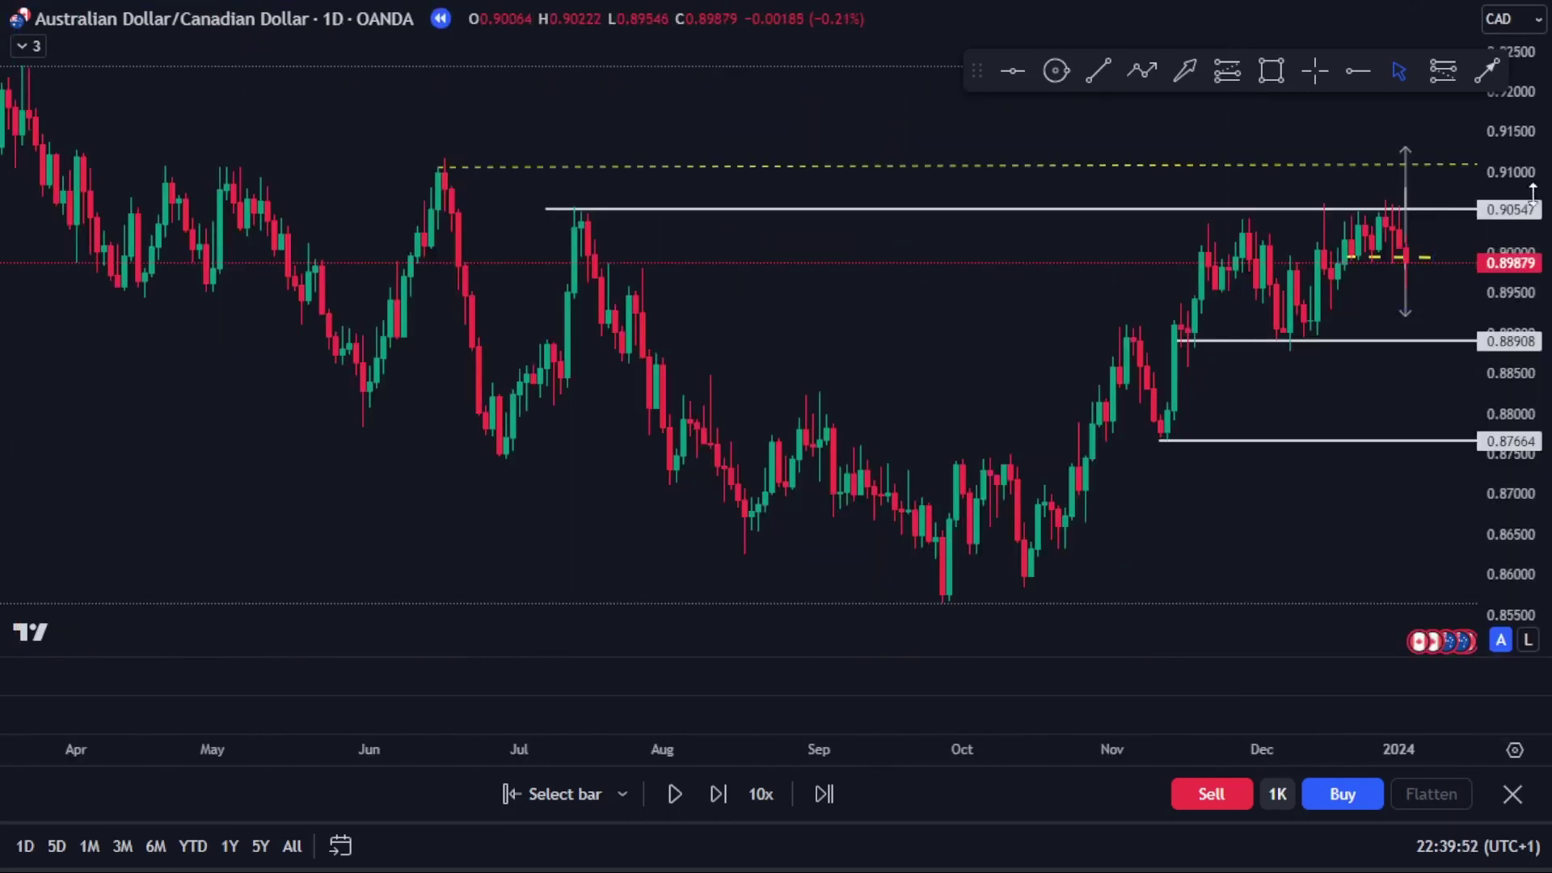
pyautogui.moveTo(1533, 194); pyautogui.dragTo(1185, 658)
pyautogui.moveTo(1151, 579); pyautogui.dragTo(1161, 143)
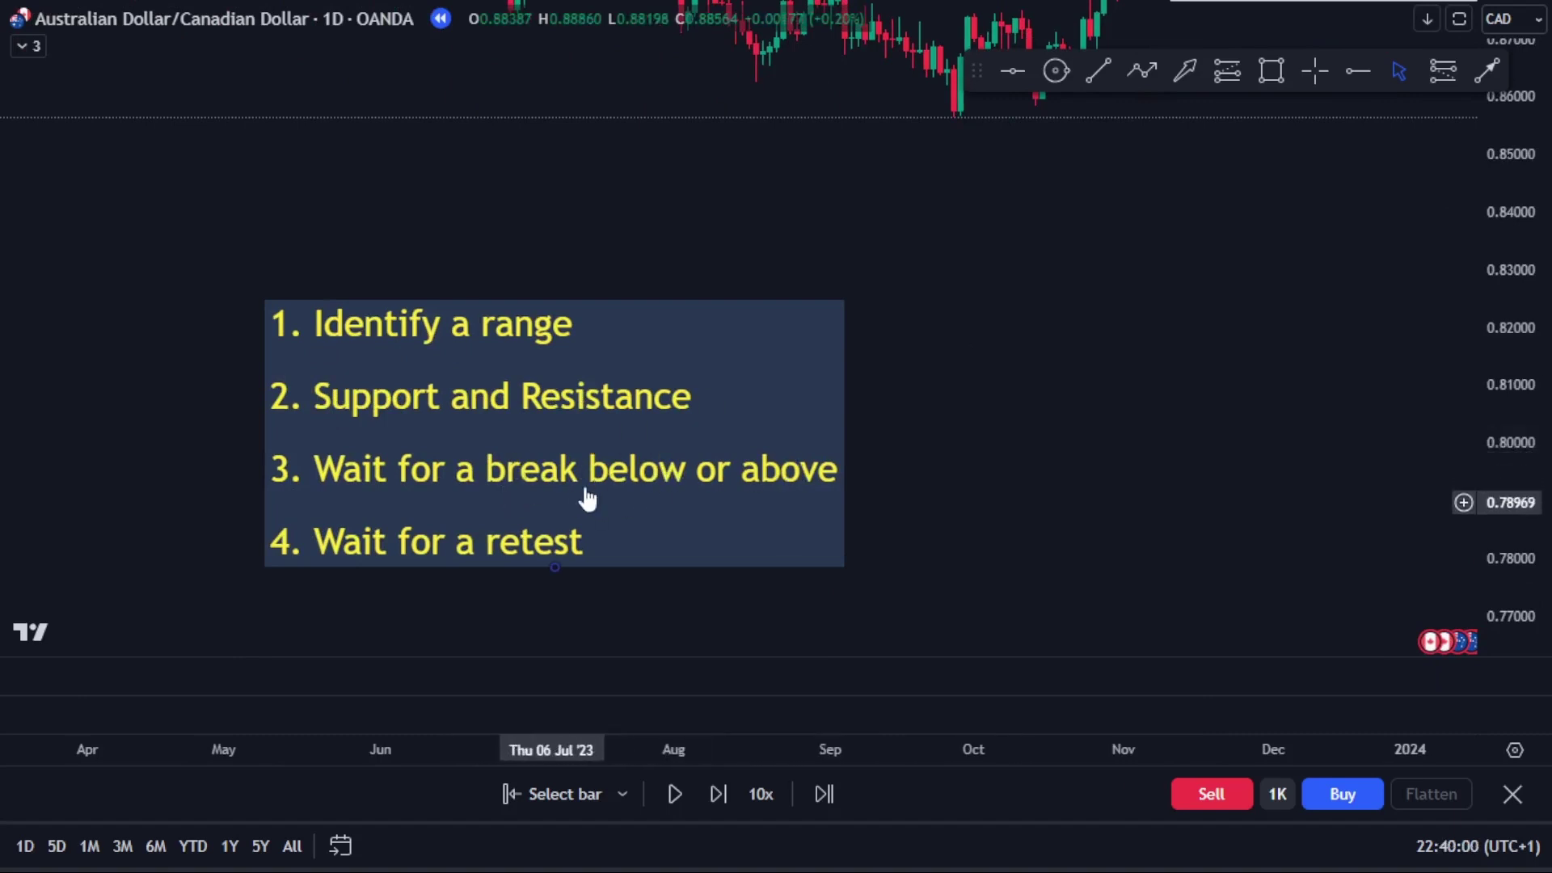
pyautogui.hscroll(5, 998, 388)
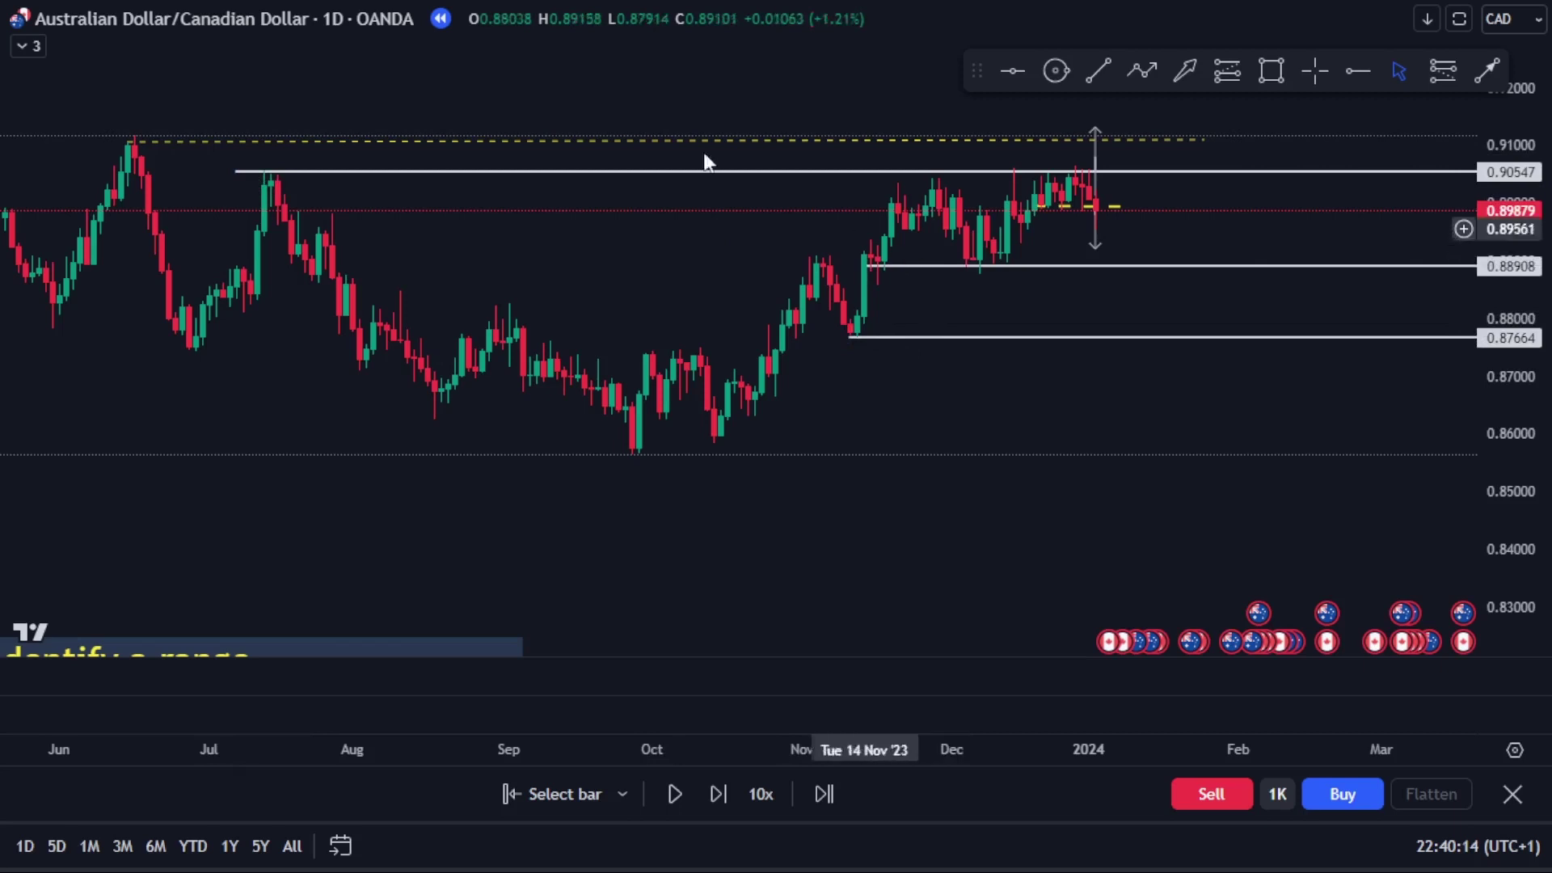
# - Switch the chart to the 4H timeframe and reset the view around recent candles
pyautogui.click(335, 18)
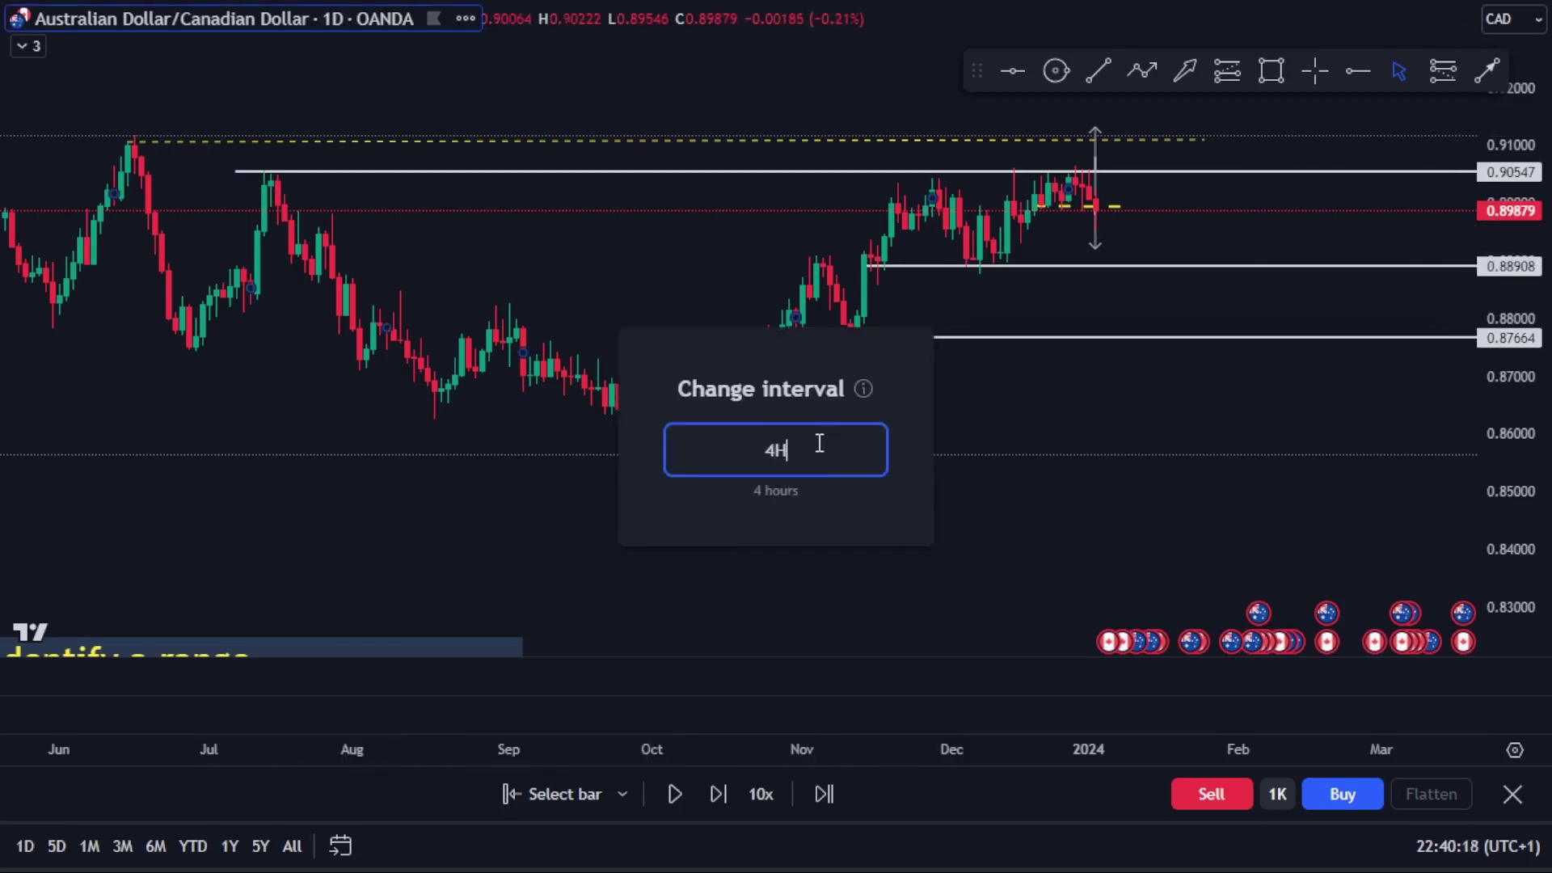
pyautogui.press('Return')
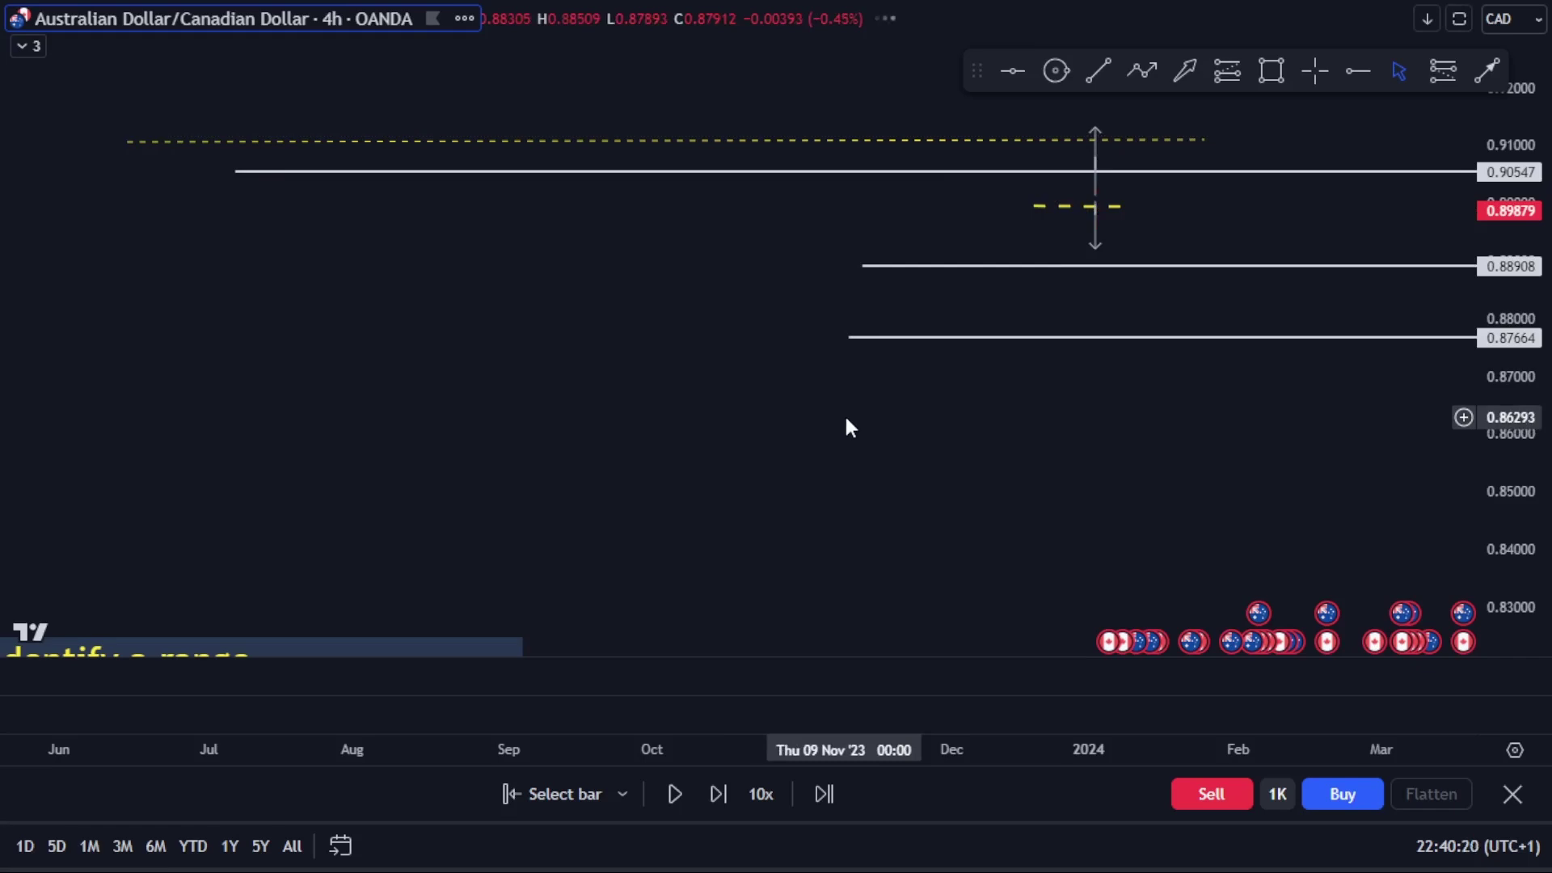
pyautogui.rightClick(890, 470)
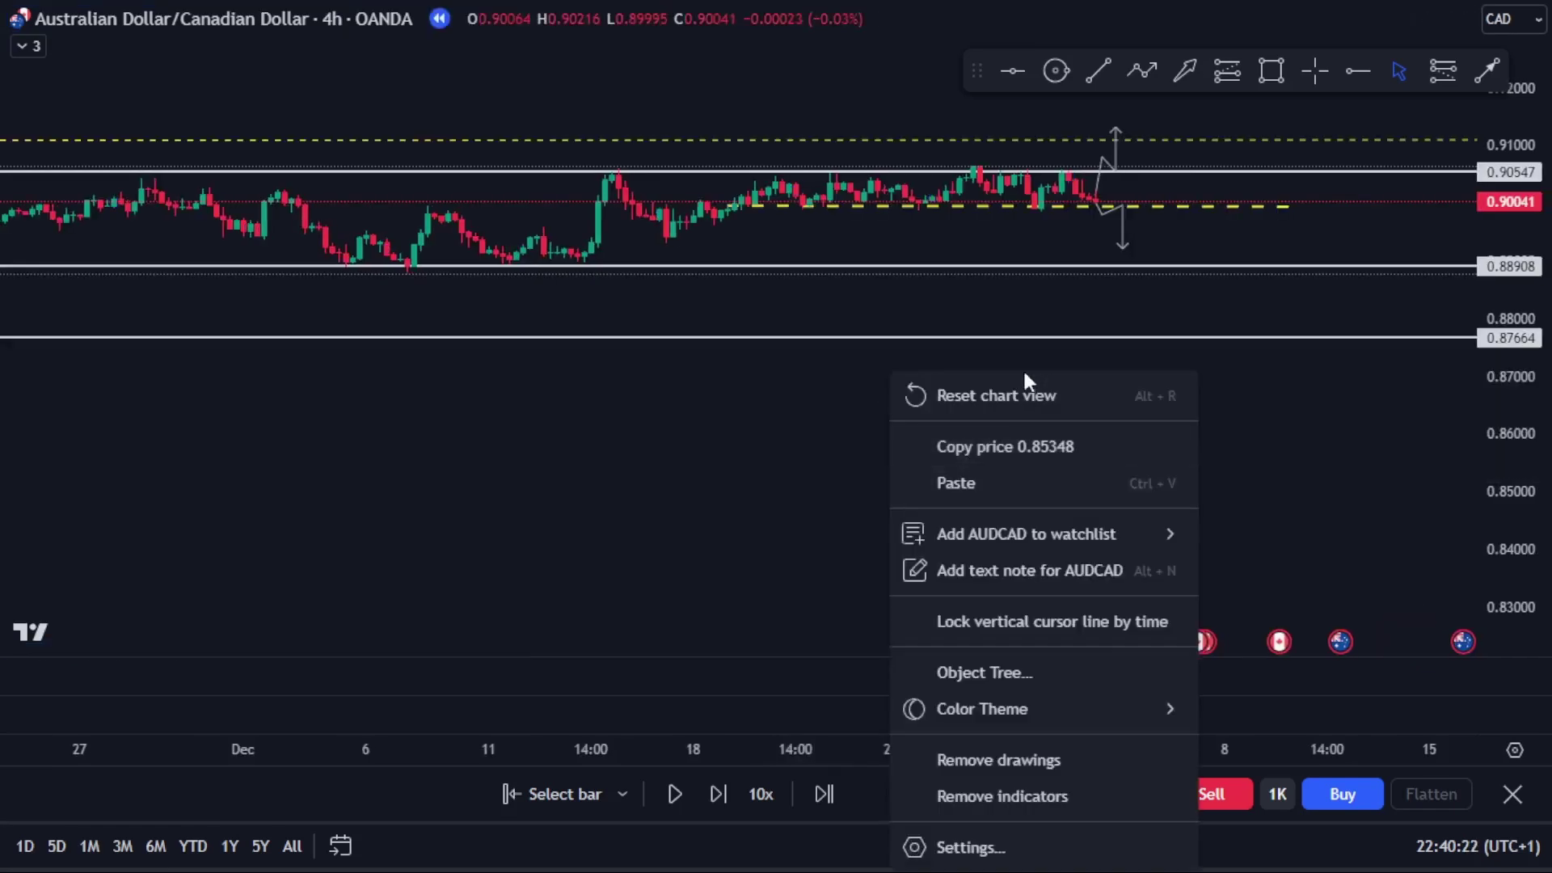
pyautogui.click(1017, 393)
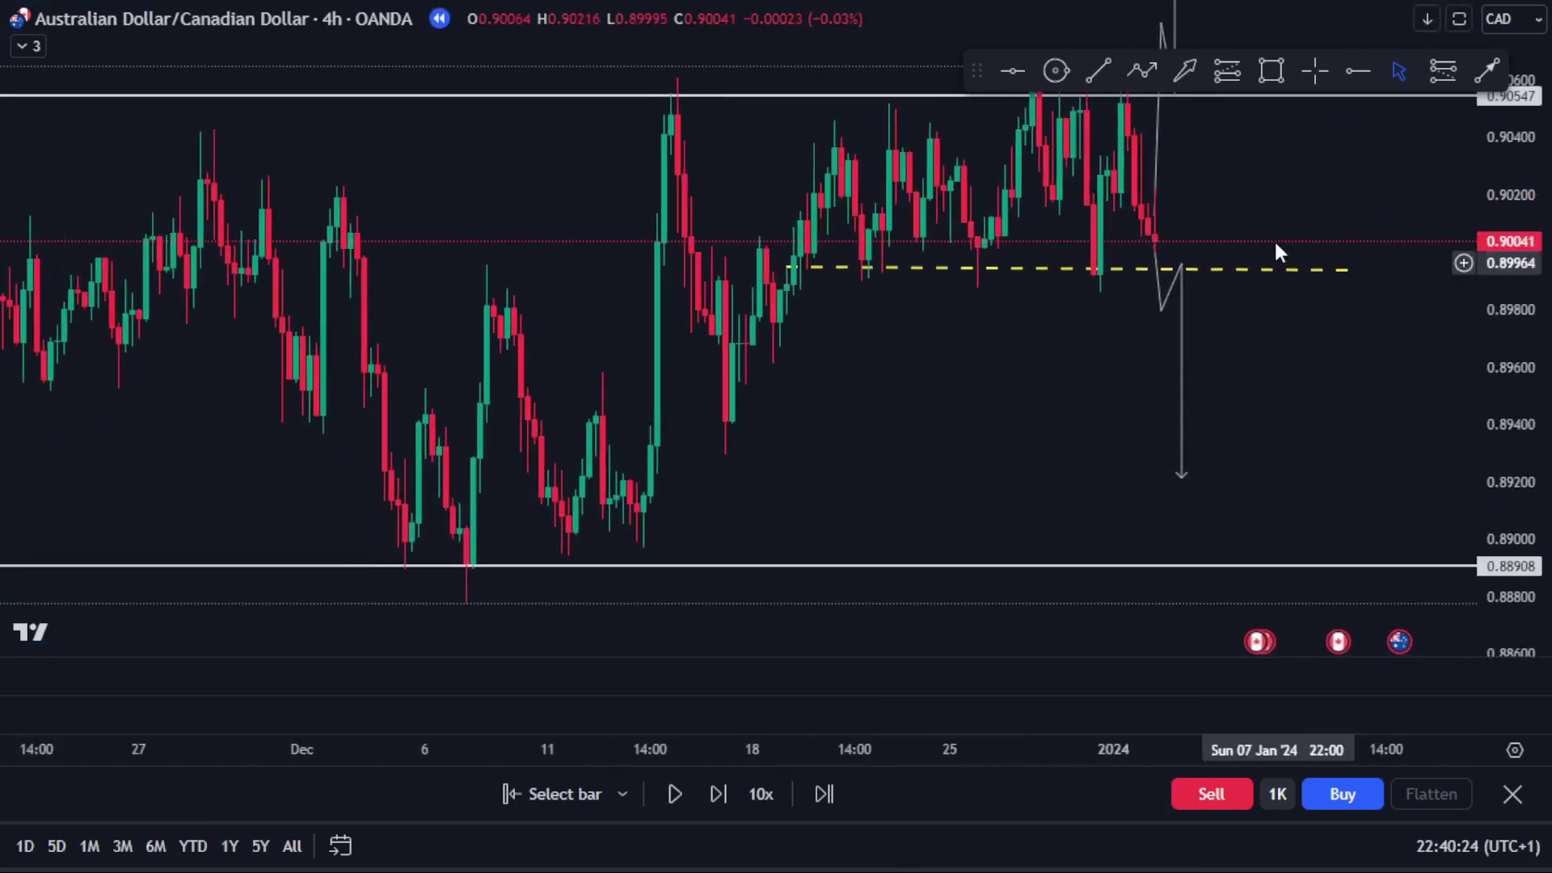
# - Change the interval back to 1H
pyautogui.click(333, 20)
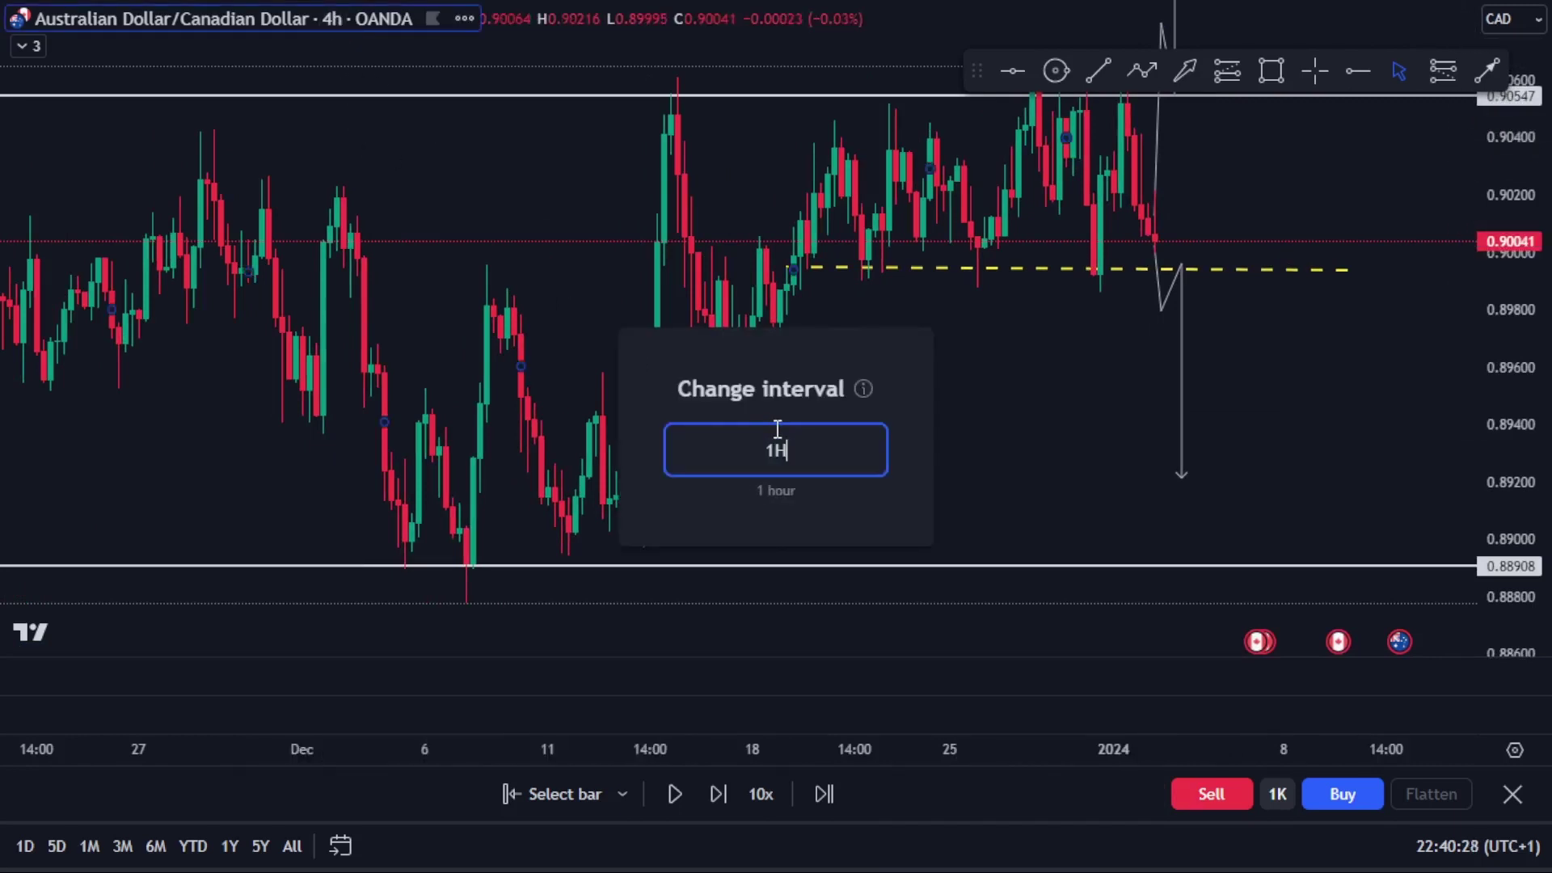
pyautogui.write('1H7')
pyautogui.press('BackSpace')
pyautogui.press('Return')
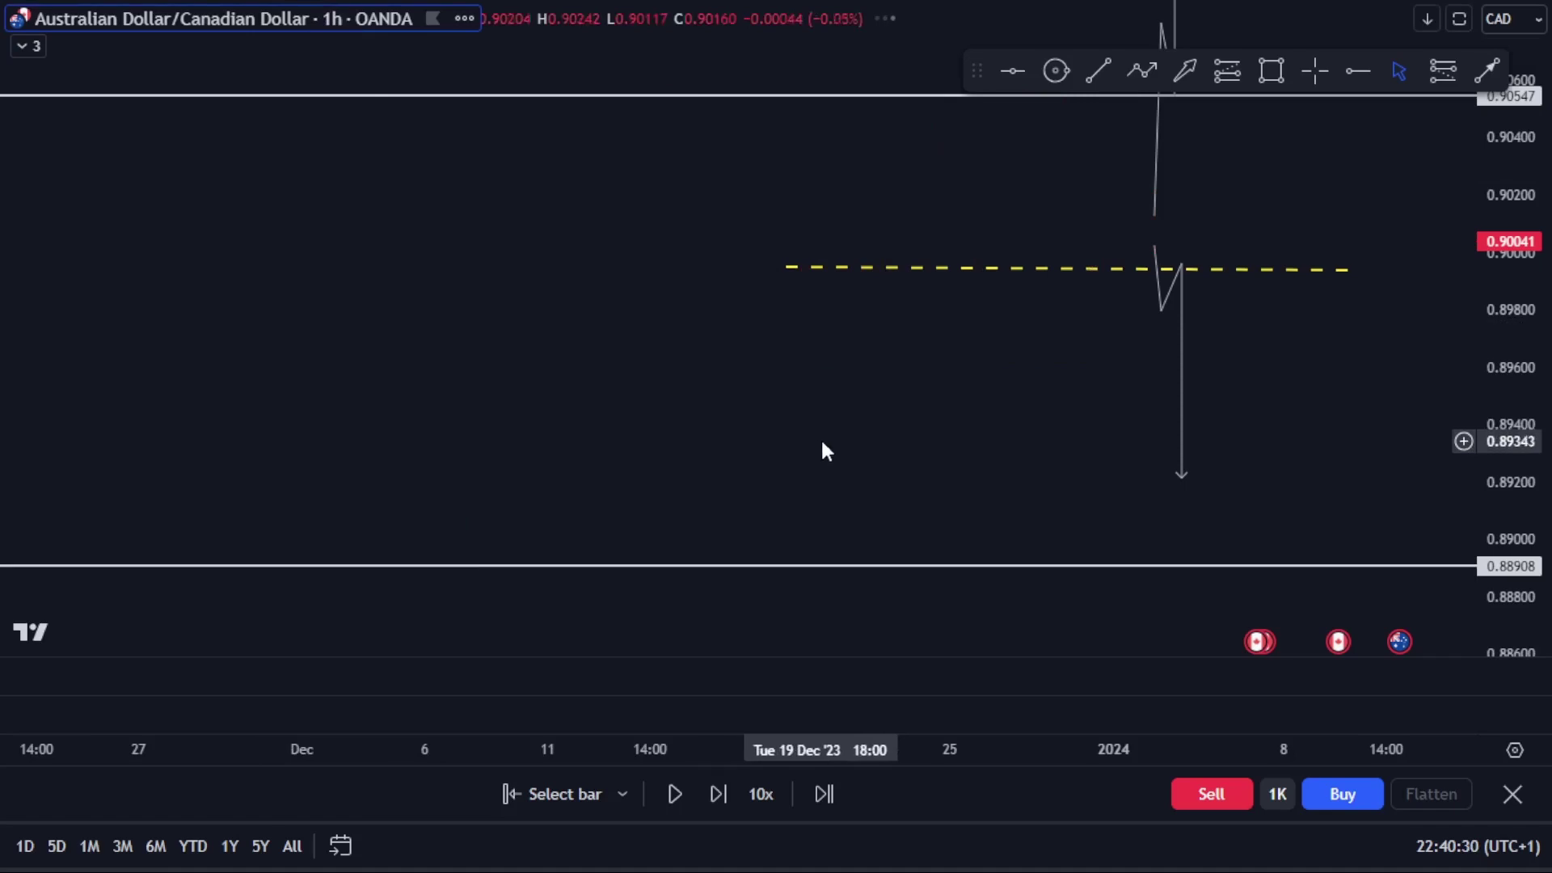
pyautogui.rightClick(1353, 372)
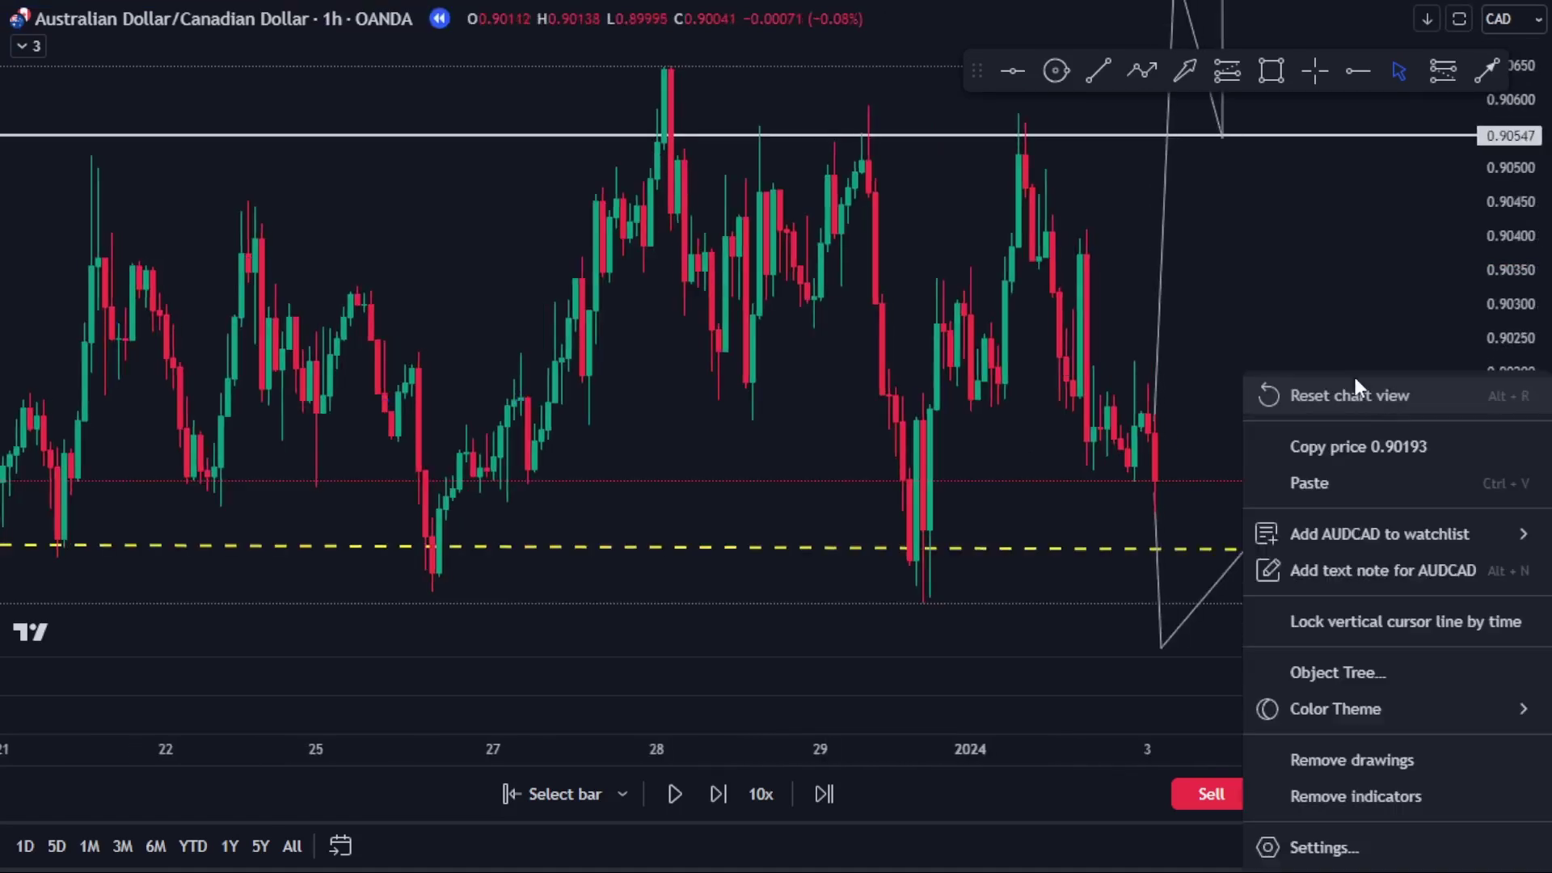
pyautogui.click(1358, 395)
pyautogui.scroll(-5, 1204, 509)
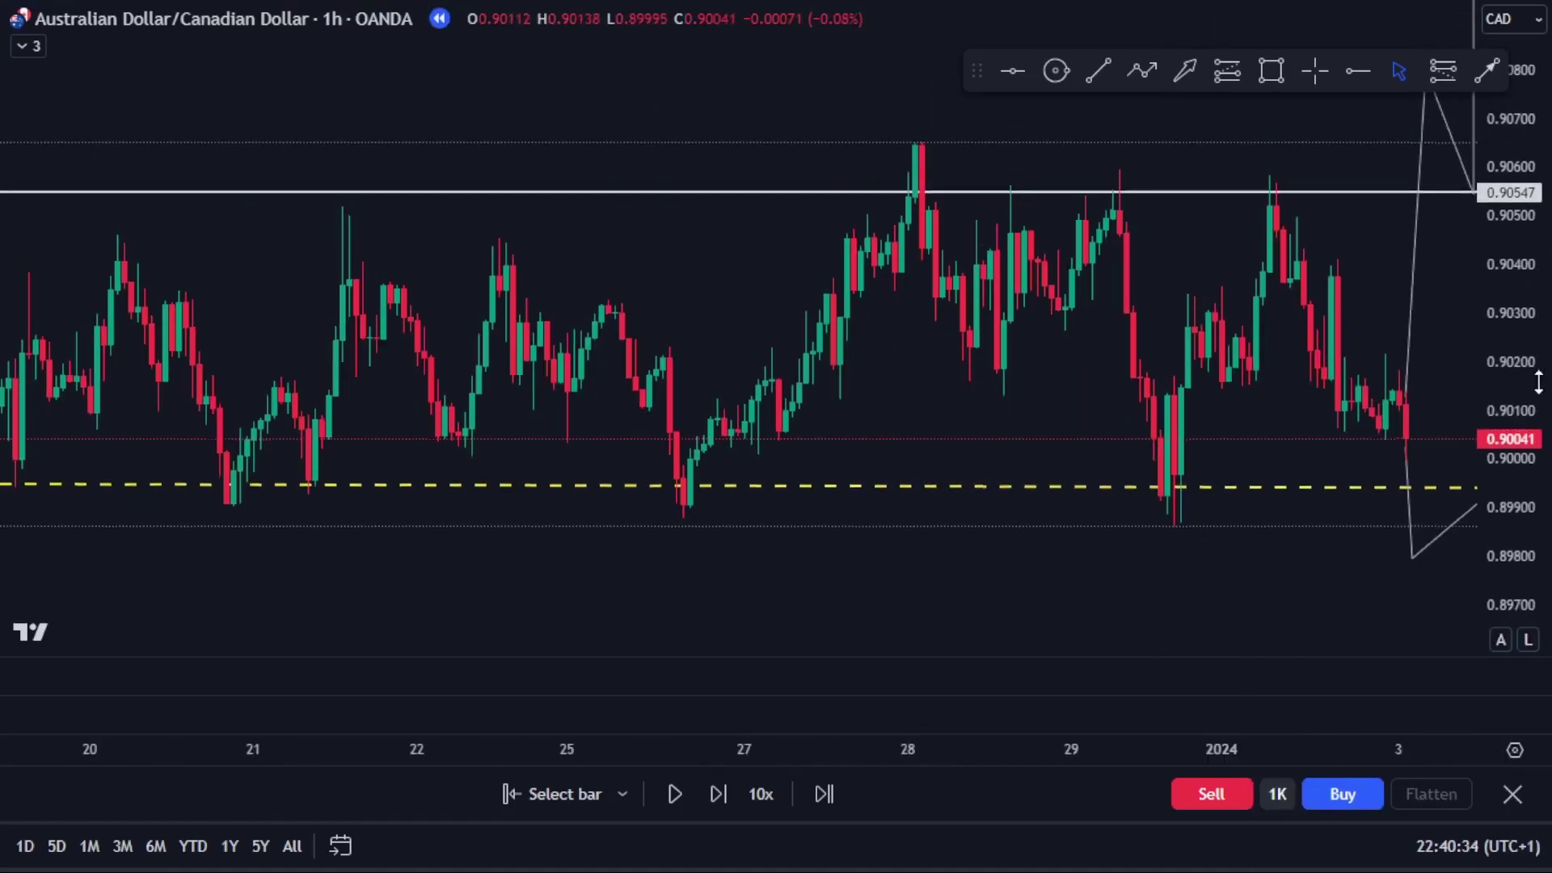
pyautogui.moveTo(1310, 555)
pyautogui.mouseDown()
pyautogui.moveTo(1202, 426)
pyautogui.moveTo(967, 475)
pyautogui.moveTo(994, 483)
pyautogui.mouseUp()
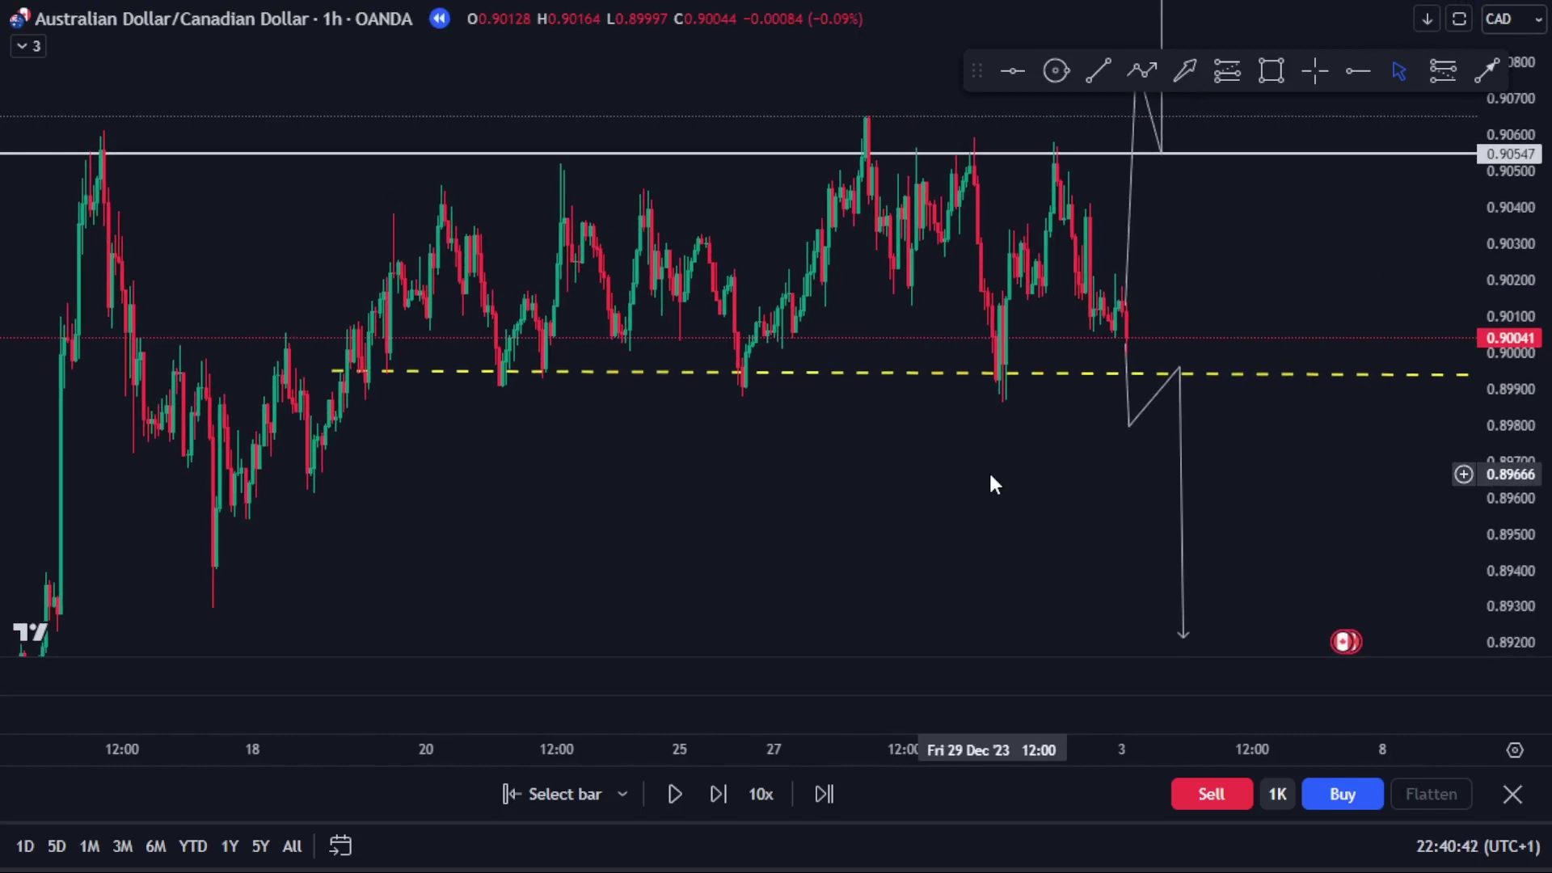
pyautogui.moveTo(994, 483); pyautogui.dragTo(1016, 555)
pyautogui.click(1185, 71)
pyautogui.moveTo(478, 54); pyautogui.dragTo(612, 224)
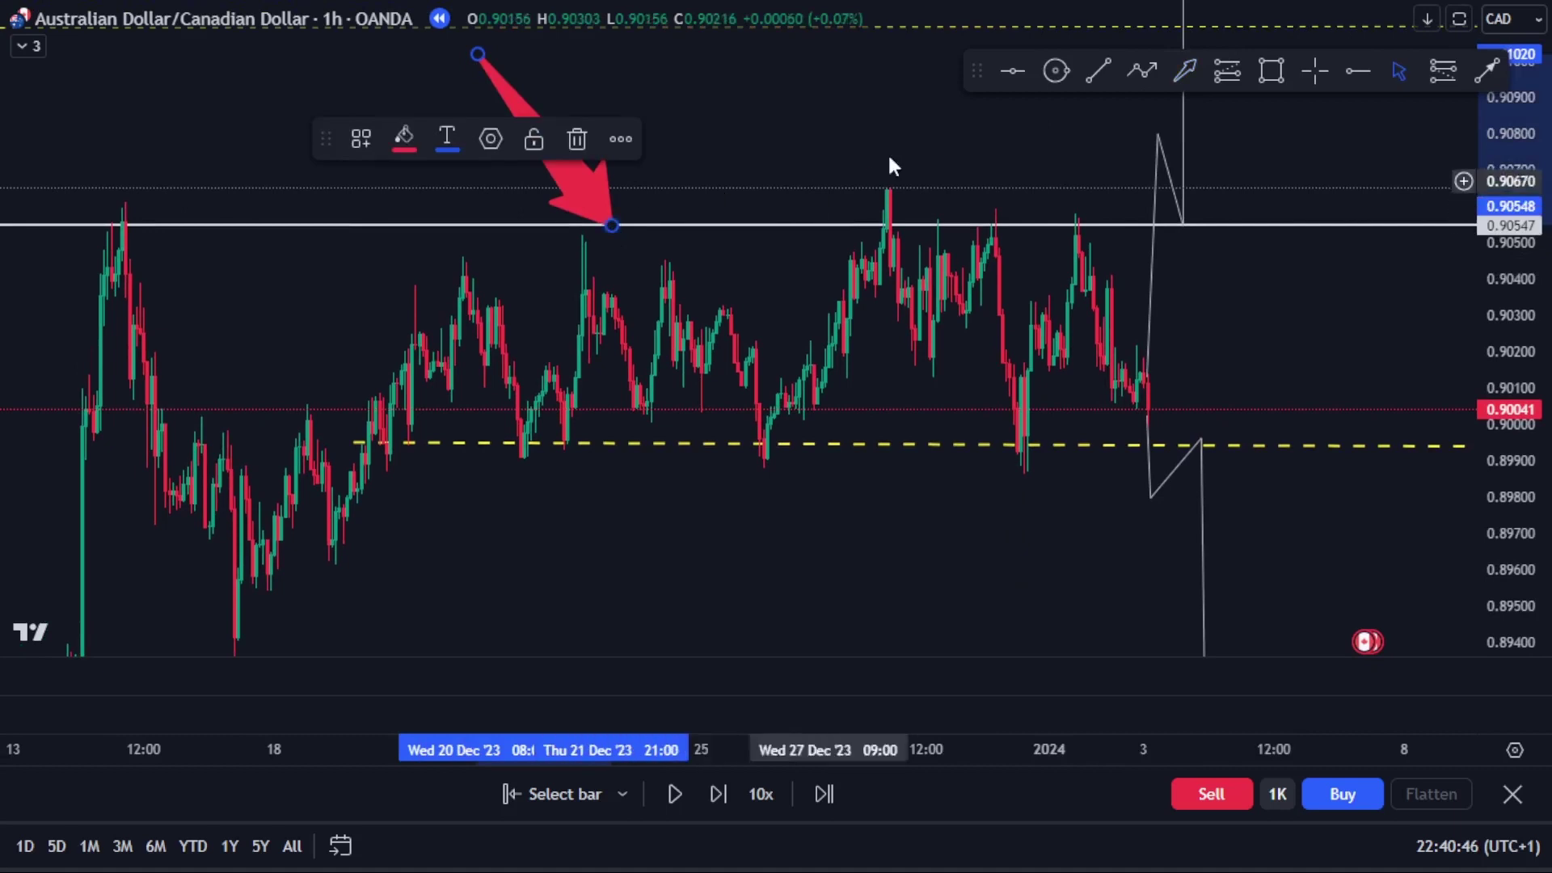
pyautogui.moveTo(429, 582); pyautogui.dragTo(587, 472)
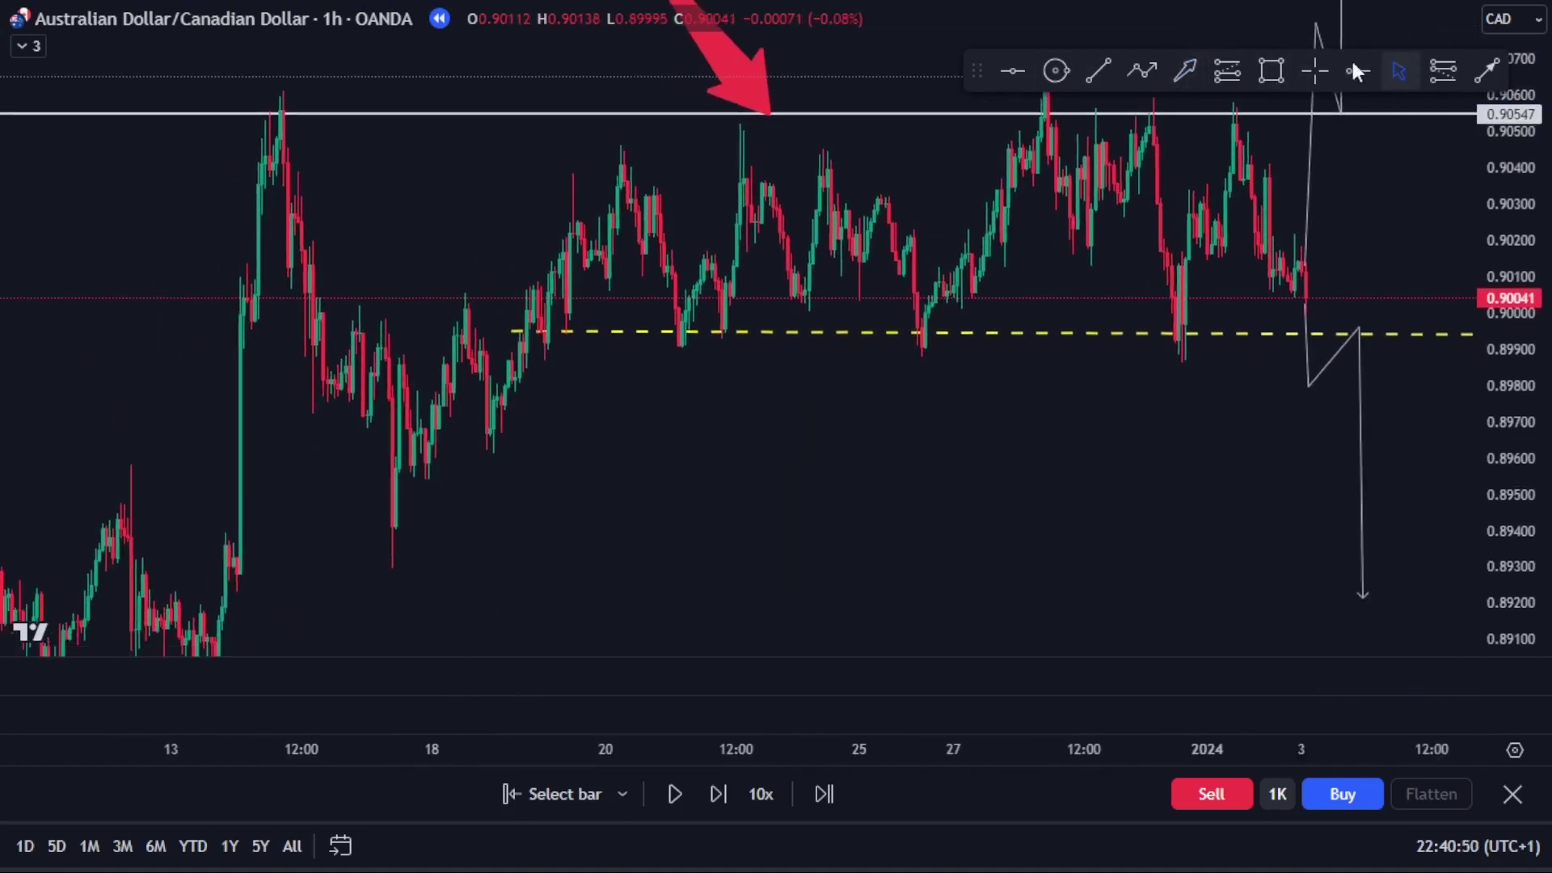
pyautogui.click(1195, 75)
pyautogui.moveTo(587, 535); pyautogui.dragTo(740, 347)
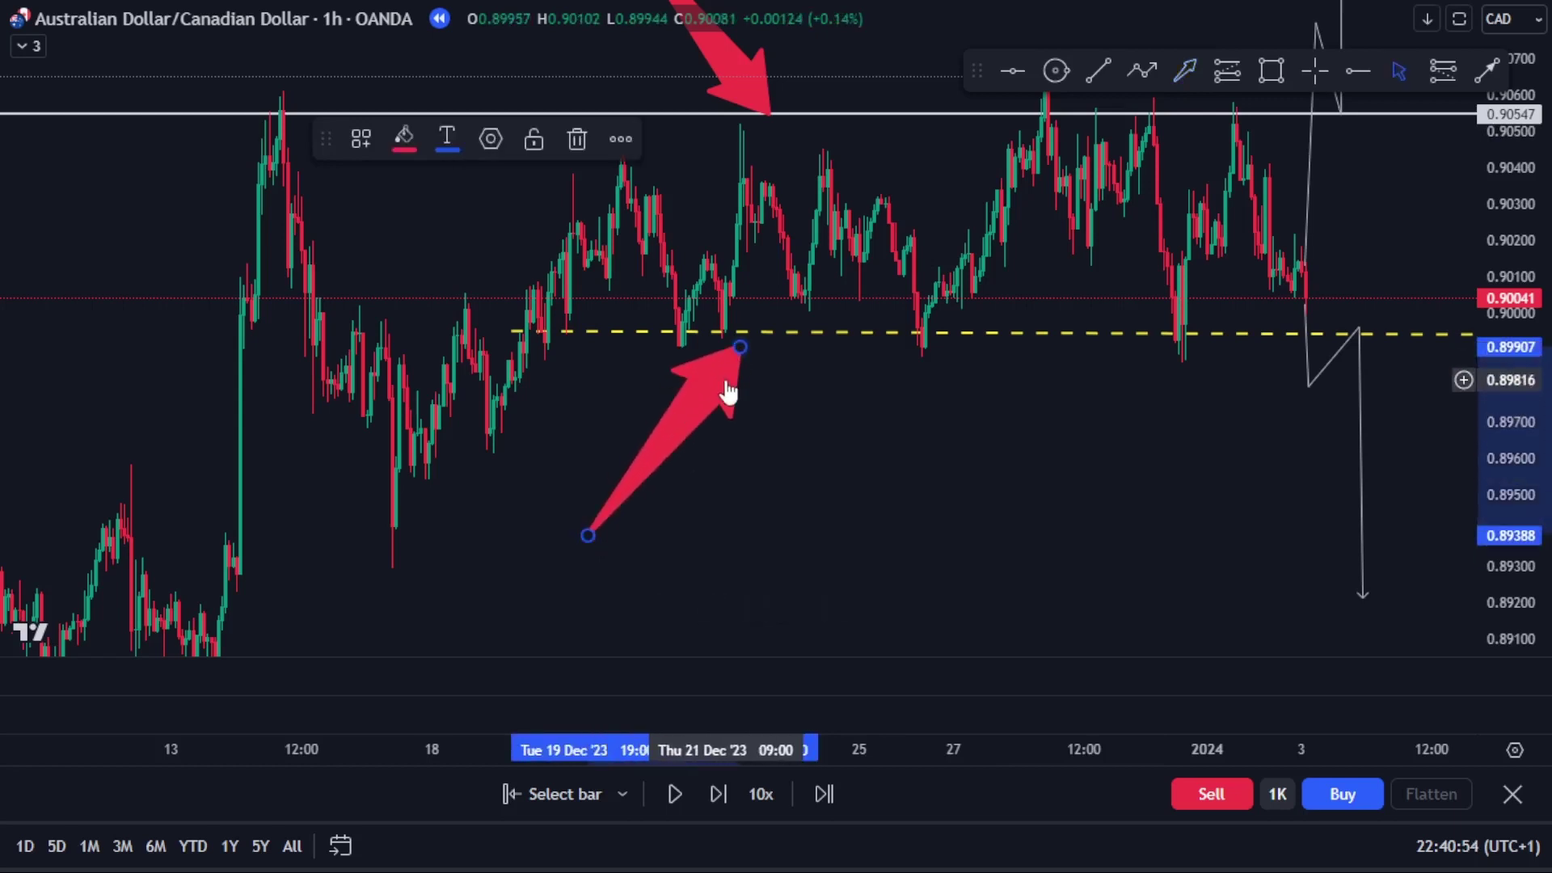
pyautogui.press('Delete')
pyautogui.click(765, 102)
pyautogui.press('Delete')
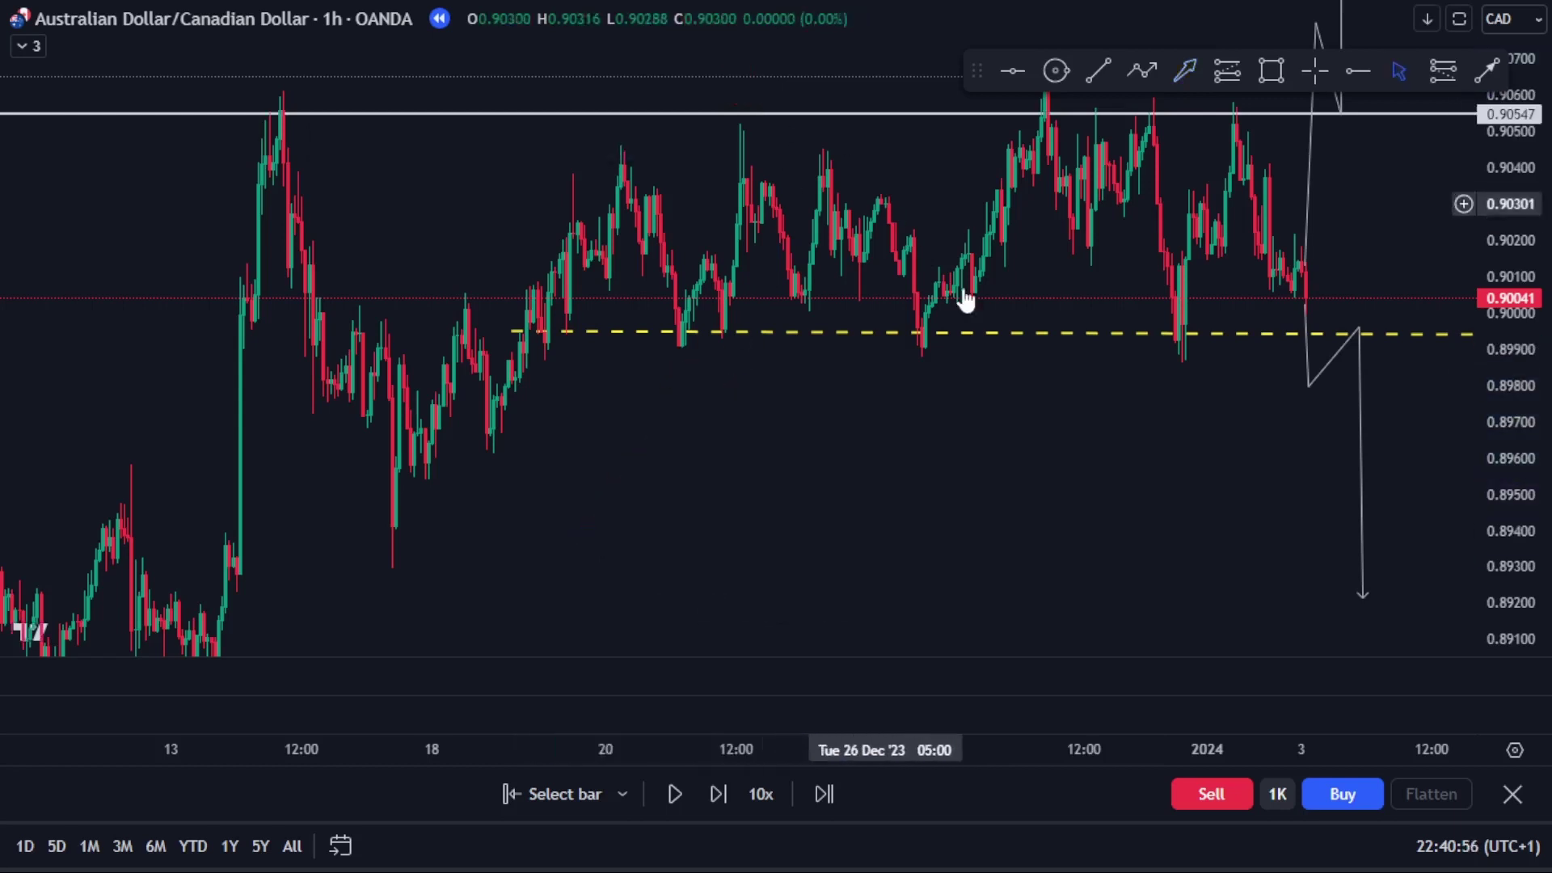
pyautogui.moveTo(1063, 521); pyautogui.dragTo(734, 540)
pyautogui.moveTo(1517, 245); pyautogui.dragTo(1517, 280)
pyautogui.click(760, 785)
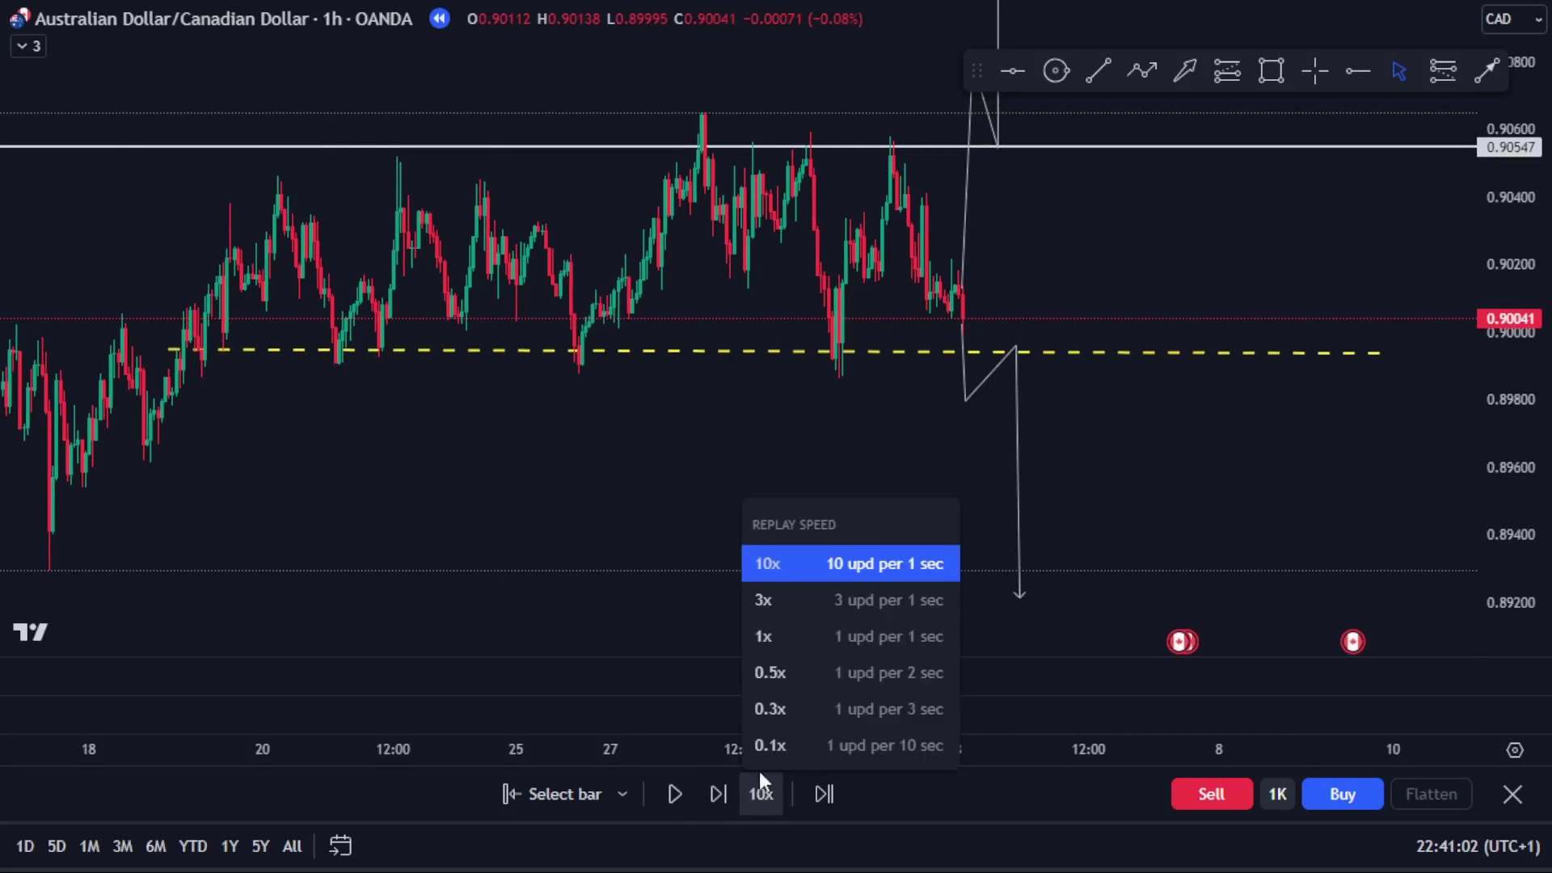
pyautogui.click(745, 589)
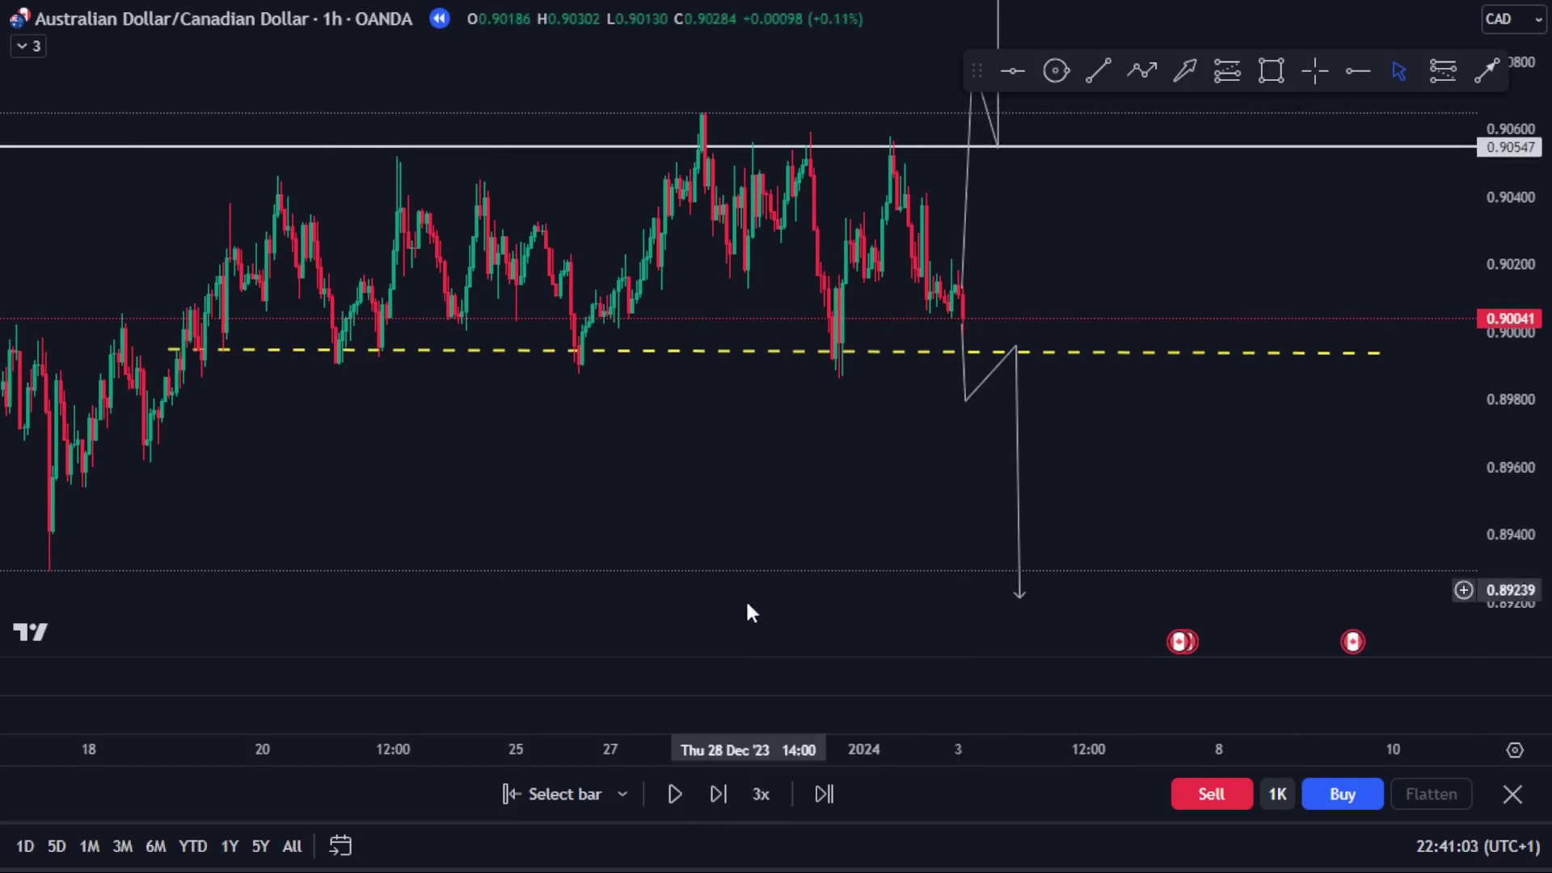
pyautogui.click(669, 796)
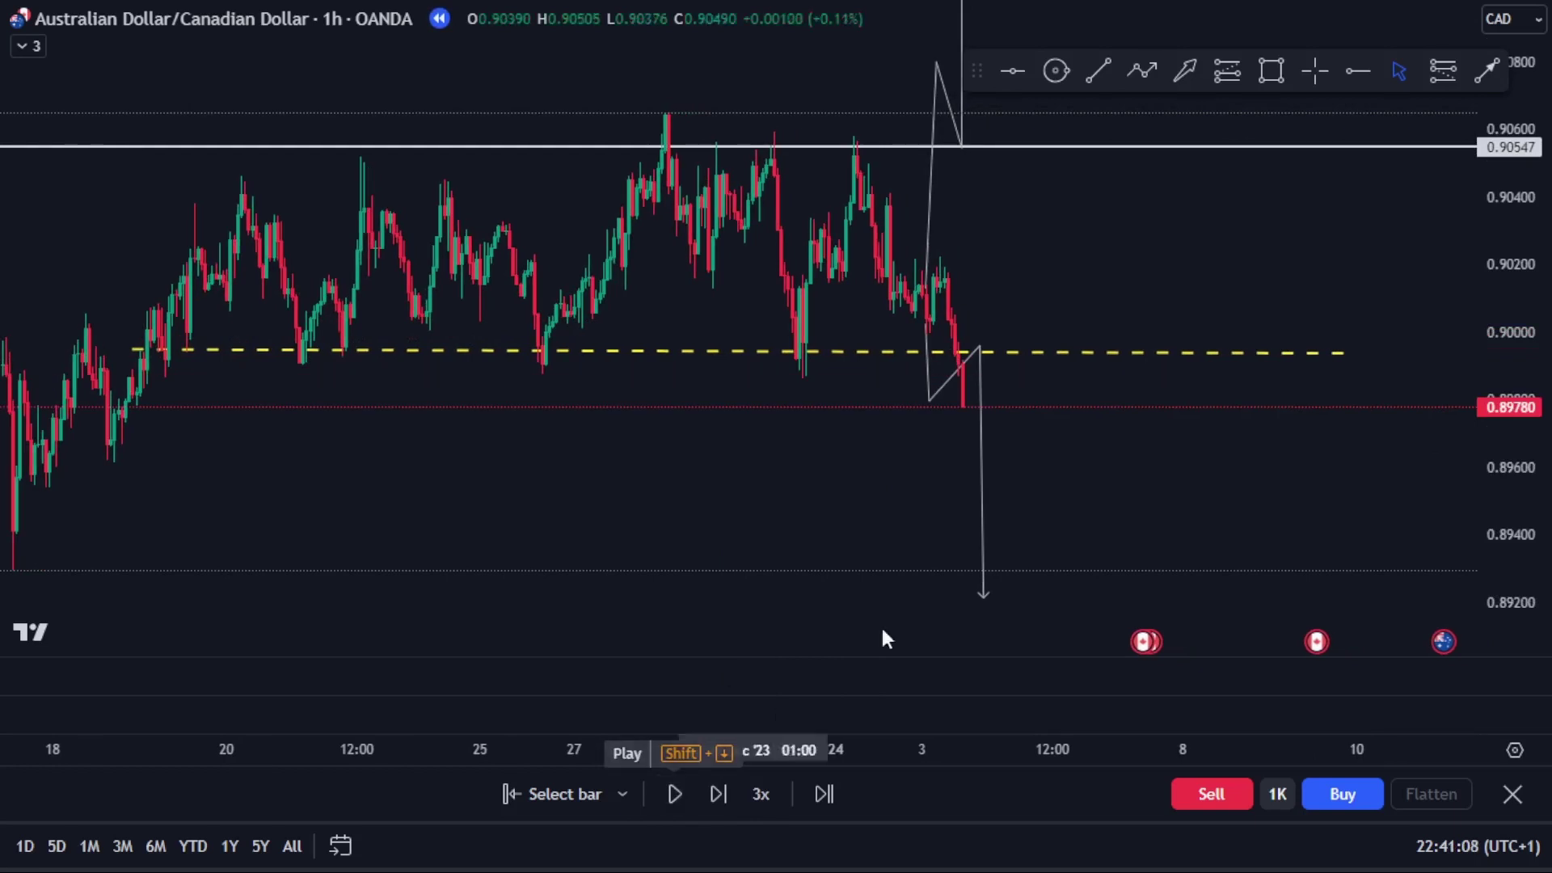
pyautogui.click(943, 393)
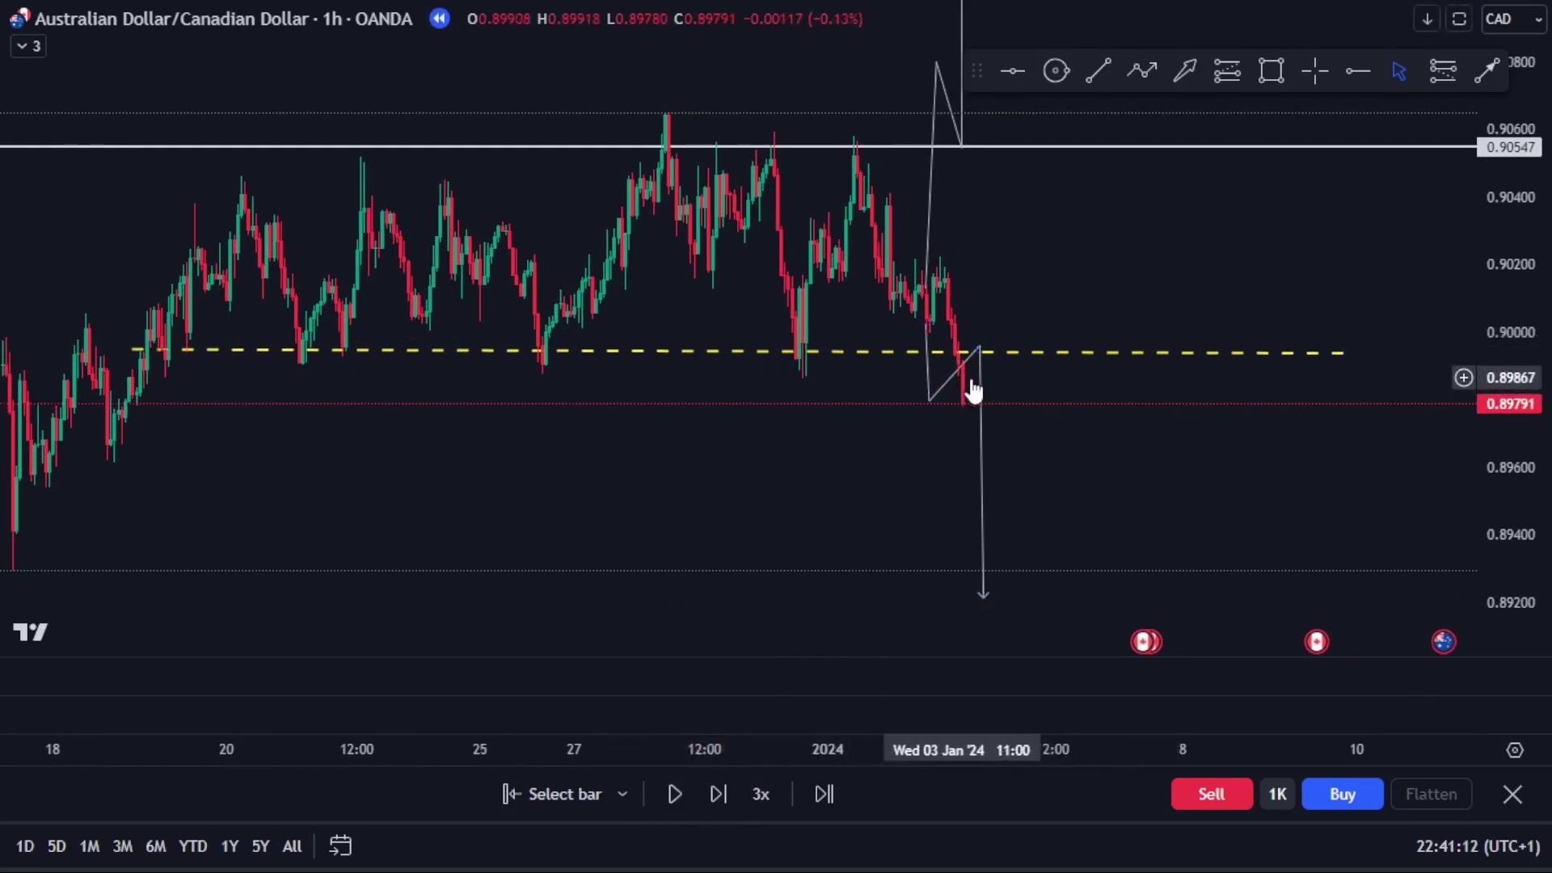
pyautogui.rightClick(1086, 385)
pyautogui.click(1163, 400)
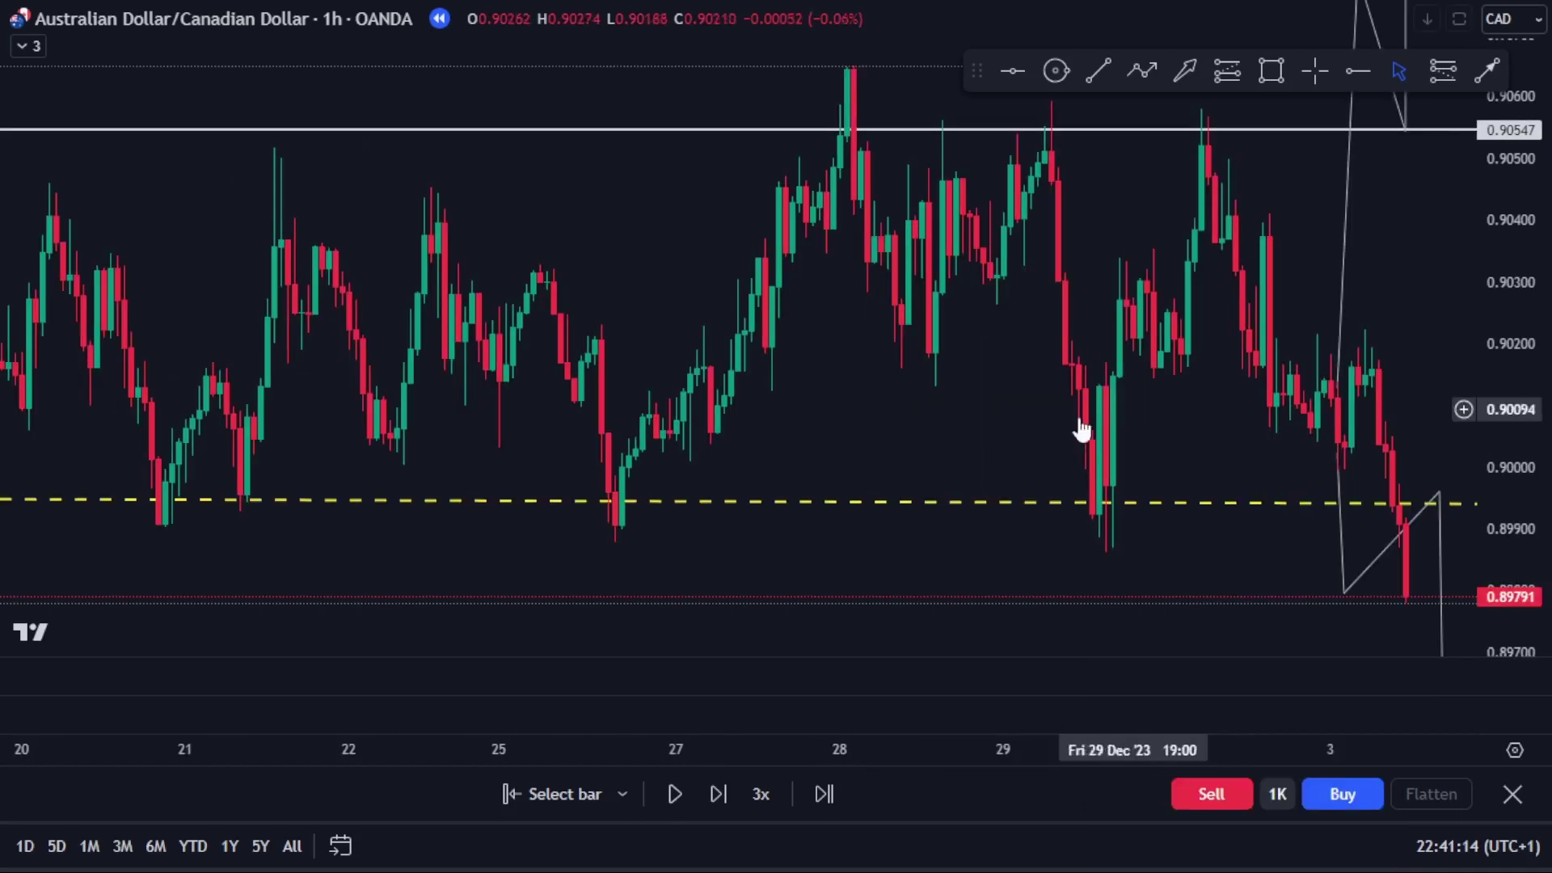
pyautogui.moveTo(1208, 576)
pyautogui.mouseDown()
pyautogui.moveTo(900, 464)
pyautogui.moveTo(859, 434)
pyautogui.mouseUp()
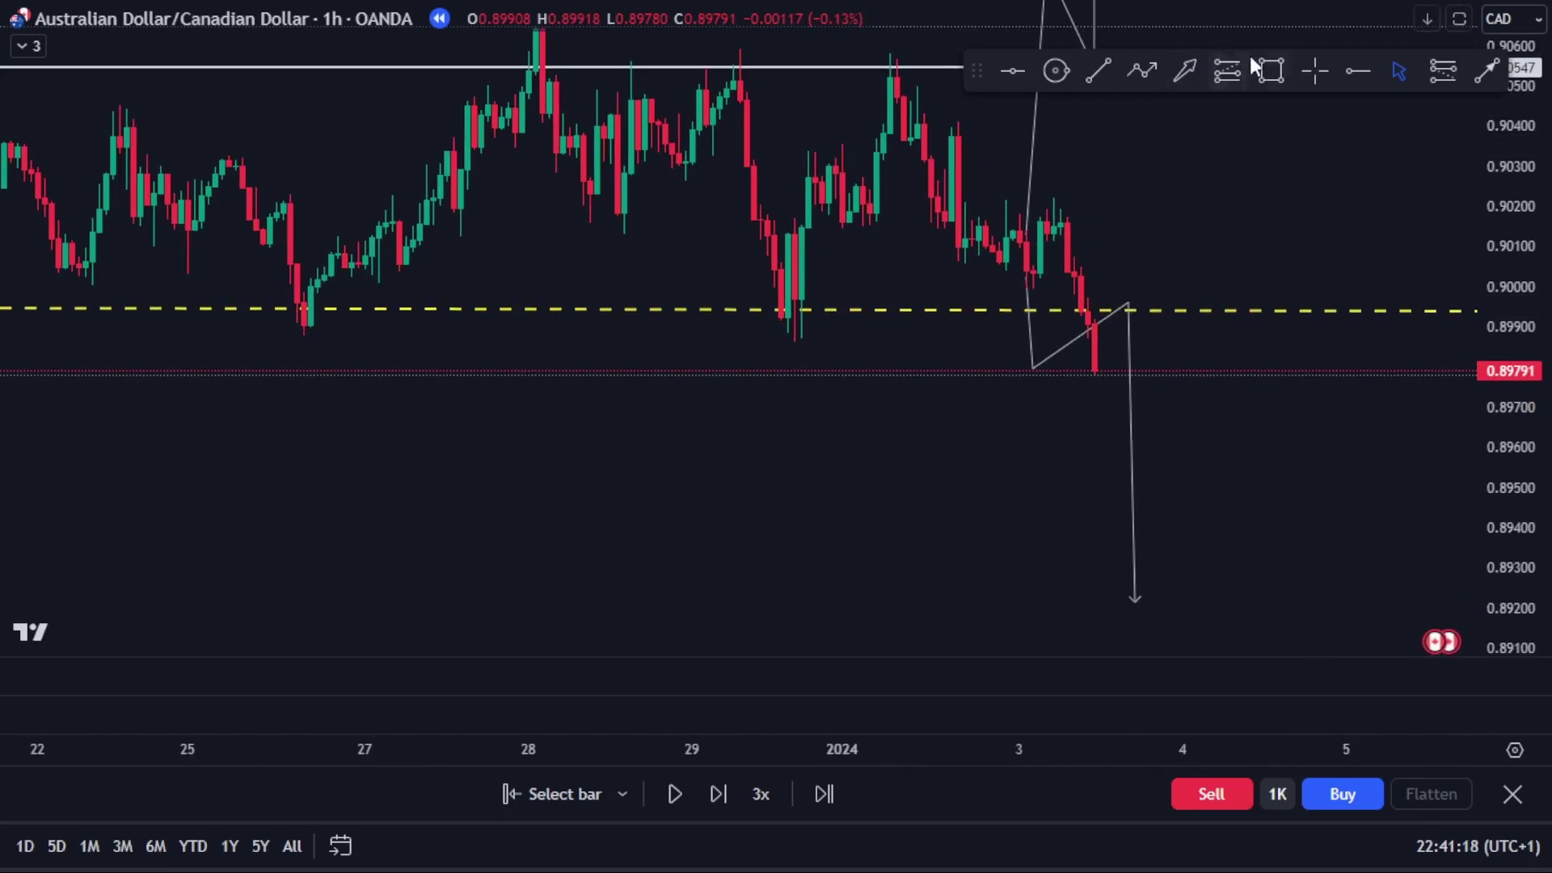
pyautogui.click(1445, 73)
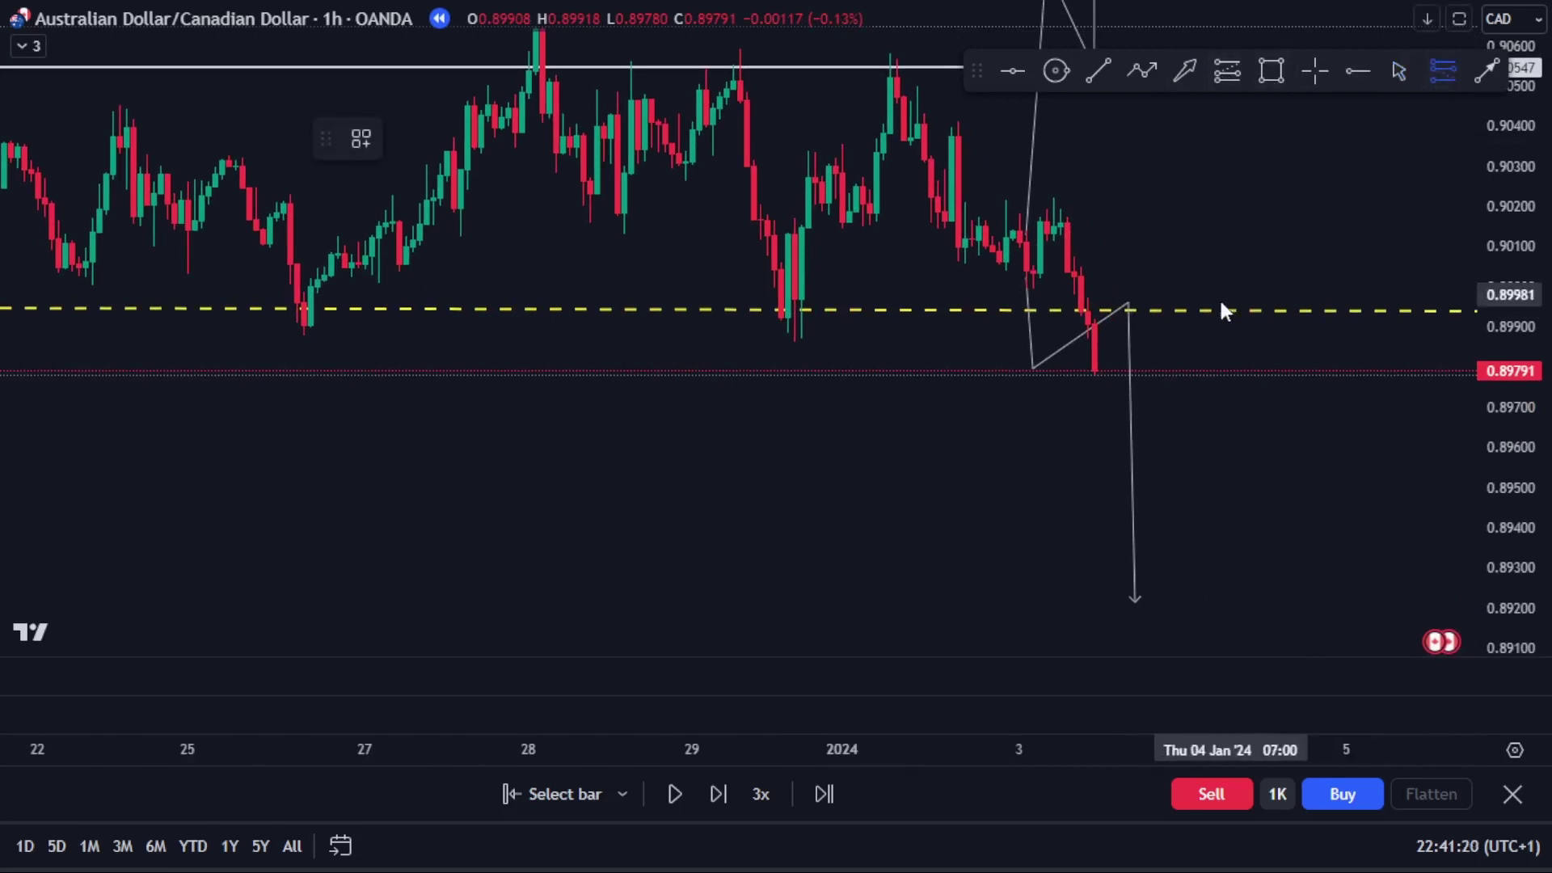
pyautogui.click(1095, 366)
pyautogui.moveTo(1094, 296); pyautogui.dragTo(1097, 255)
pyautogui.moveTo(1094, 435); pyautogui.dragTo(1148, 646)
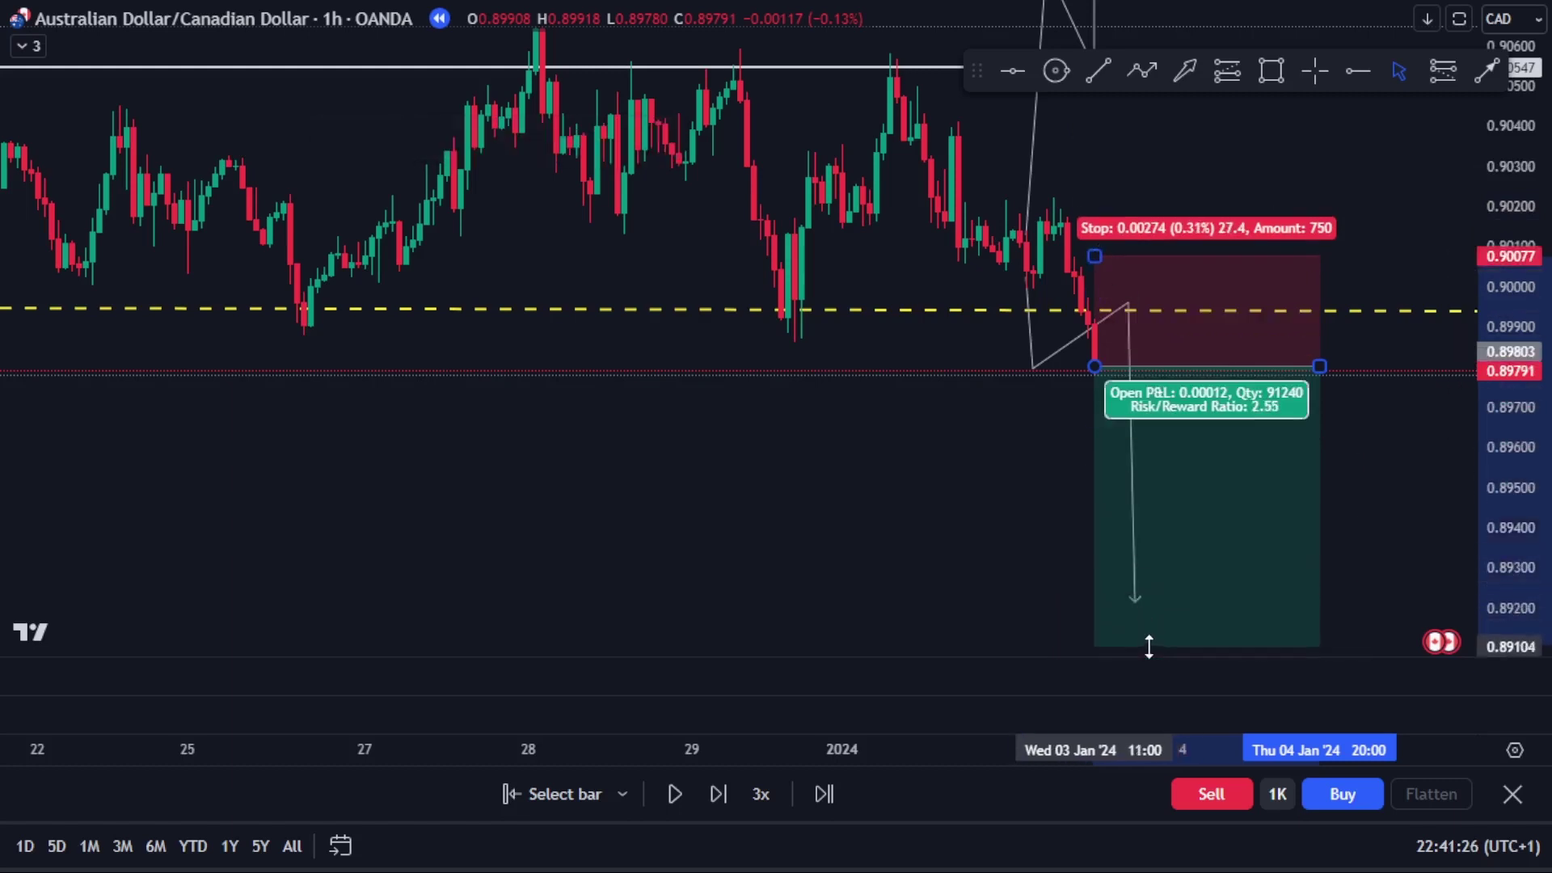
pyautogui.click(1005, 510)
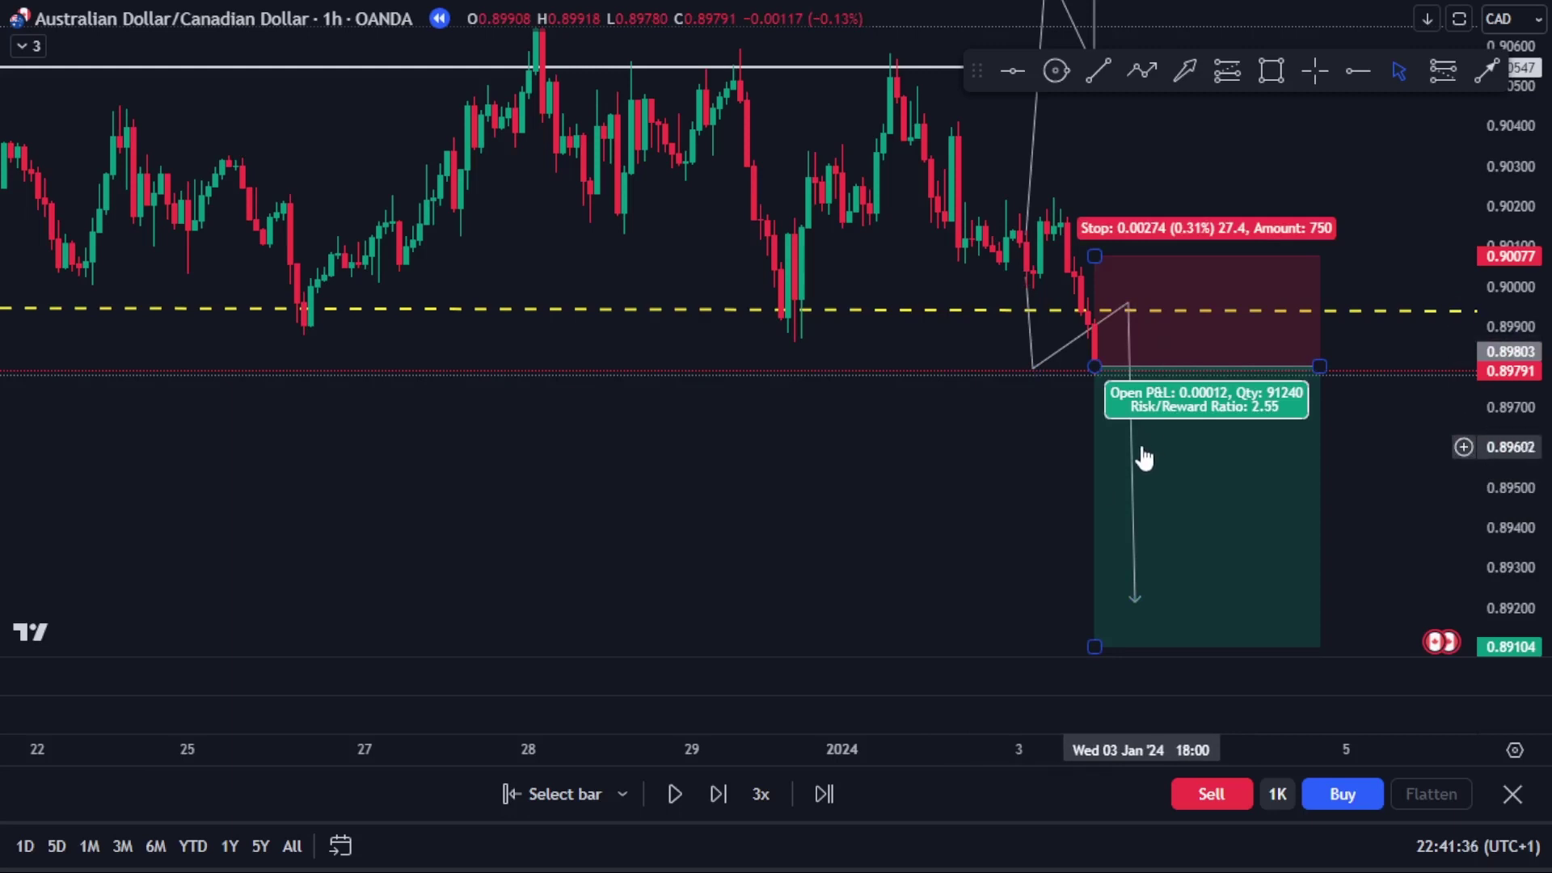
pyautogui.click(1213, 491)
pyautogui.press('Delete')
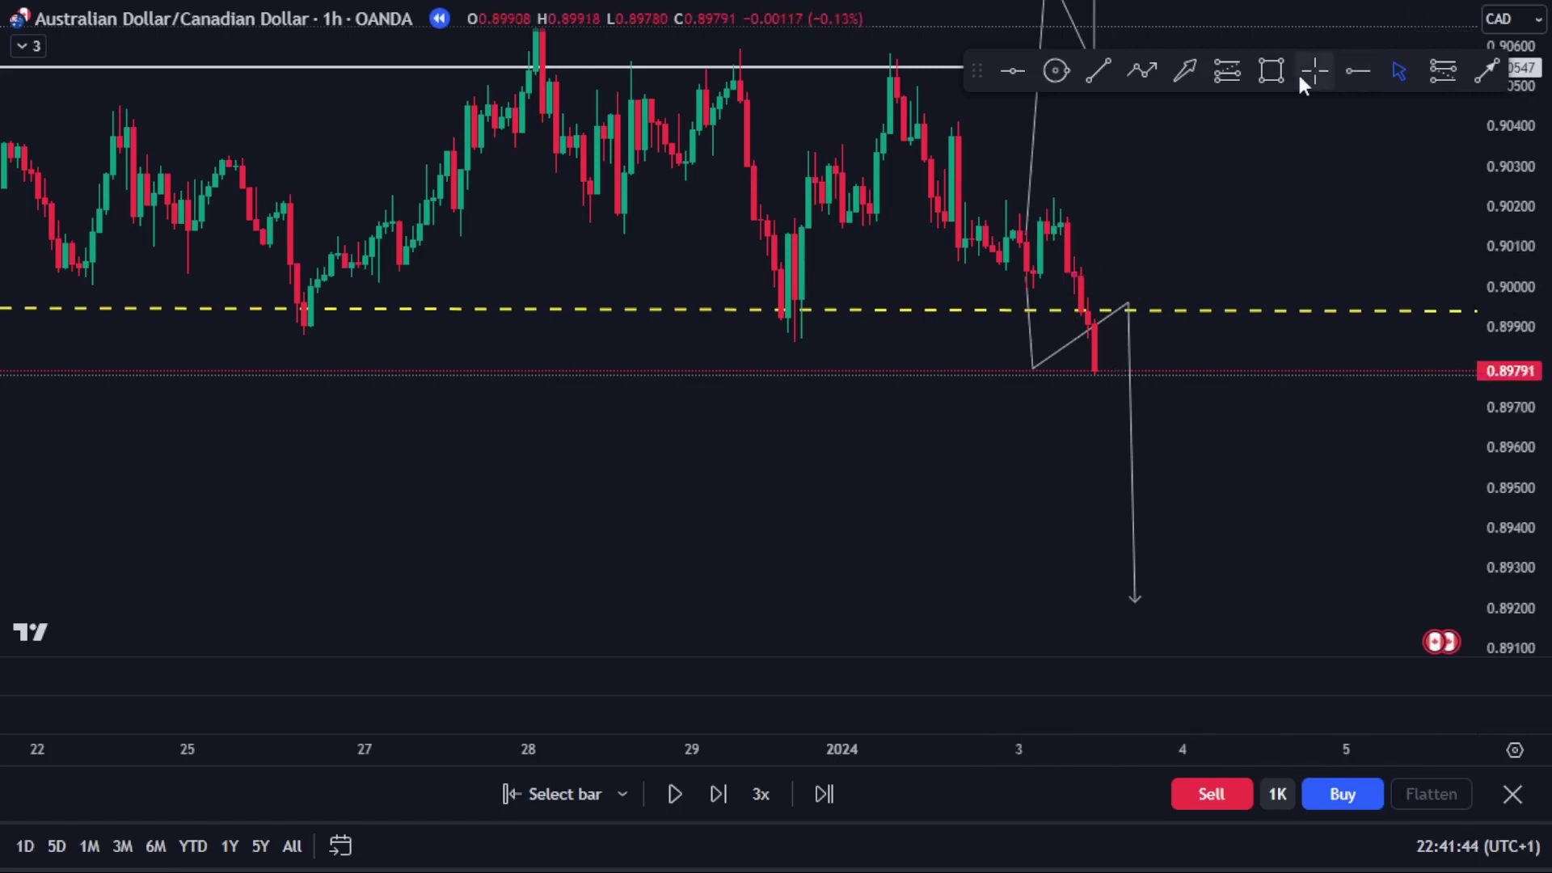
# - Box the breakdown candles from the 0.90176 high, delete the box, and switch to 15-minute candles
pyautogui.click(1273, 84)
pyautogui.moveTo(1054, 216)
pyautogui.mouseDown()
pyautogui.moveTo(1123, 391)
pyautogui.moveTo(1116, 376)
pyautogui.mouseUp()
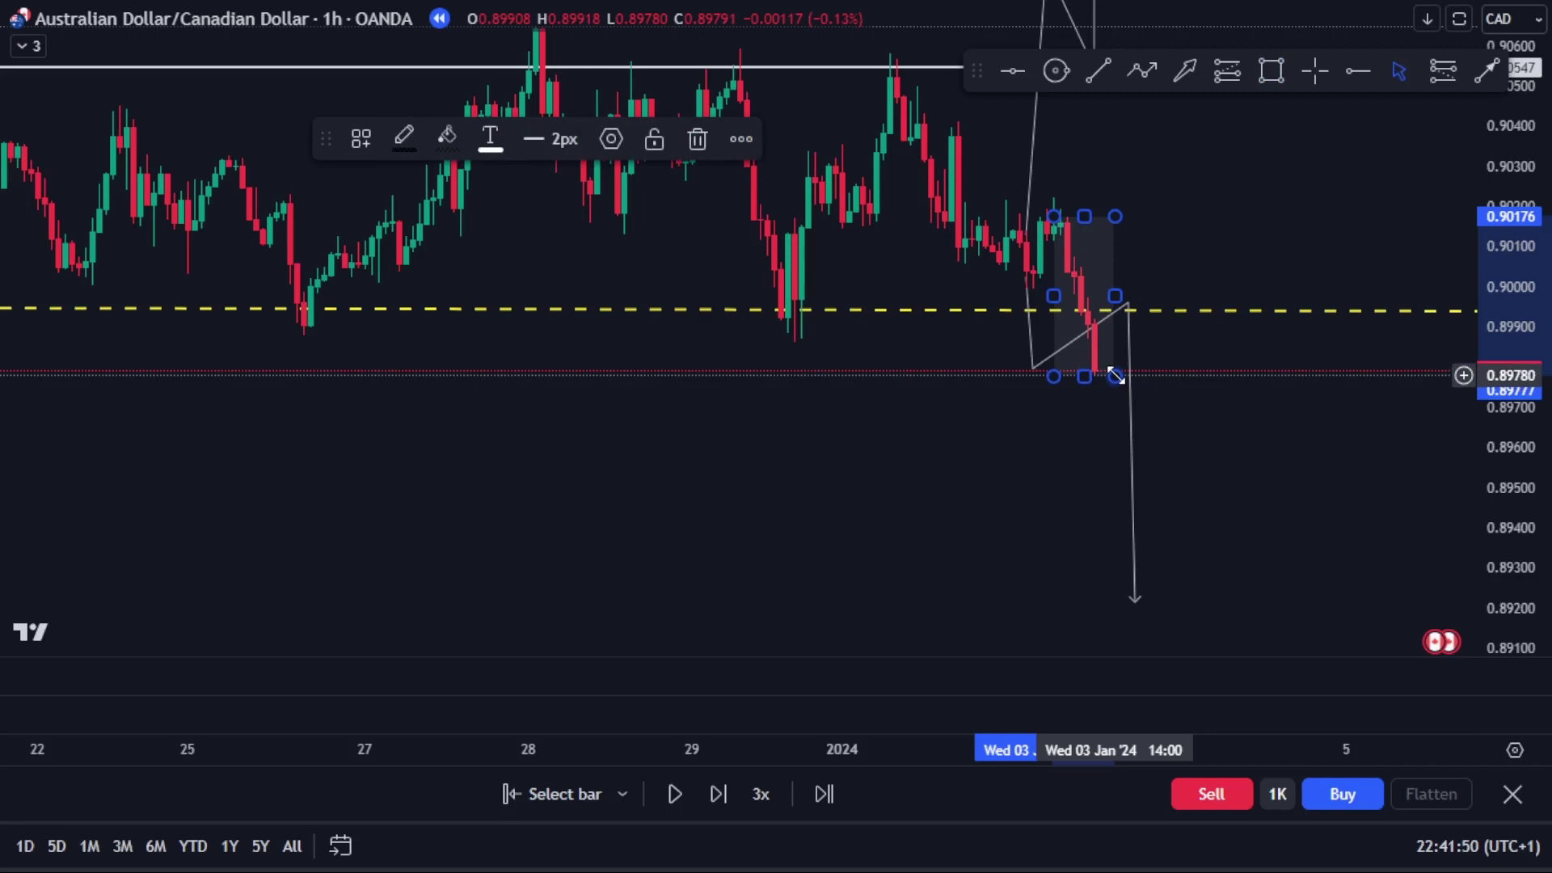
pyautogui.press('Delete')
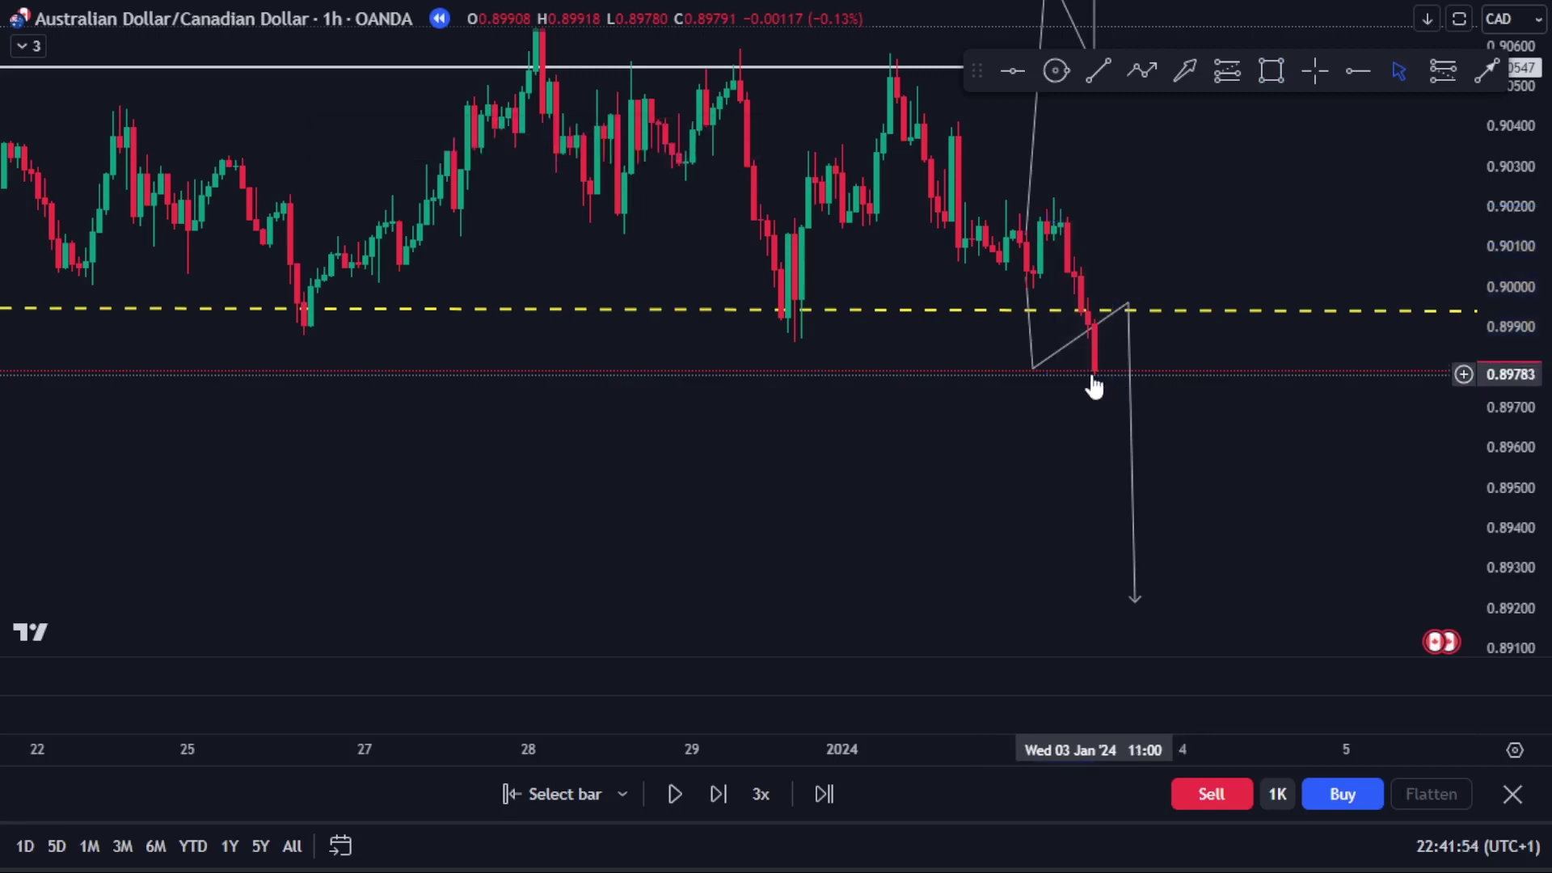
pyautogui.click(332, 19)
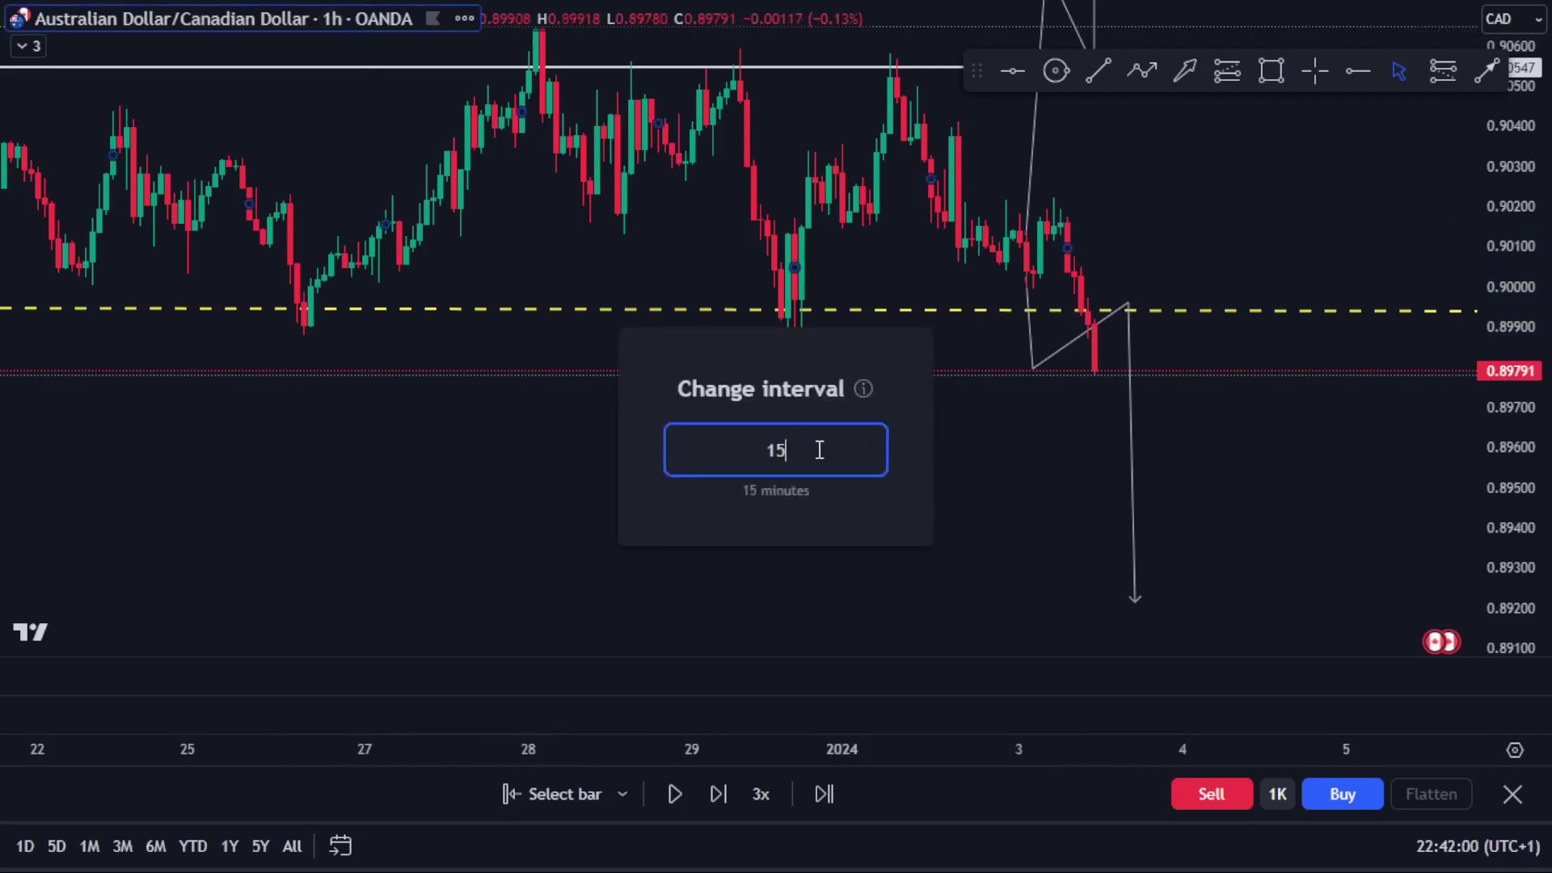
pyautogui.press('Return')
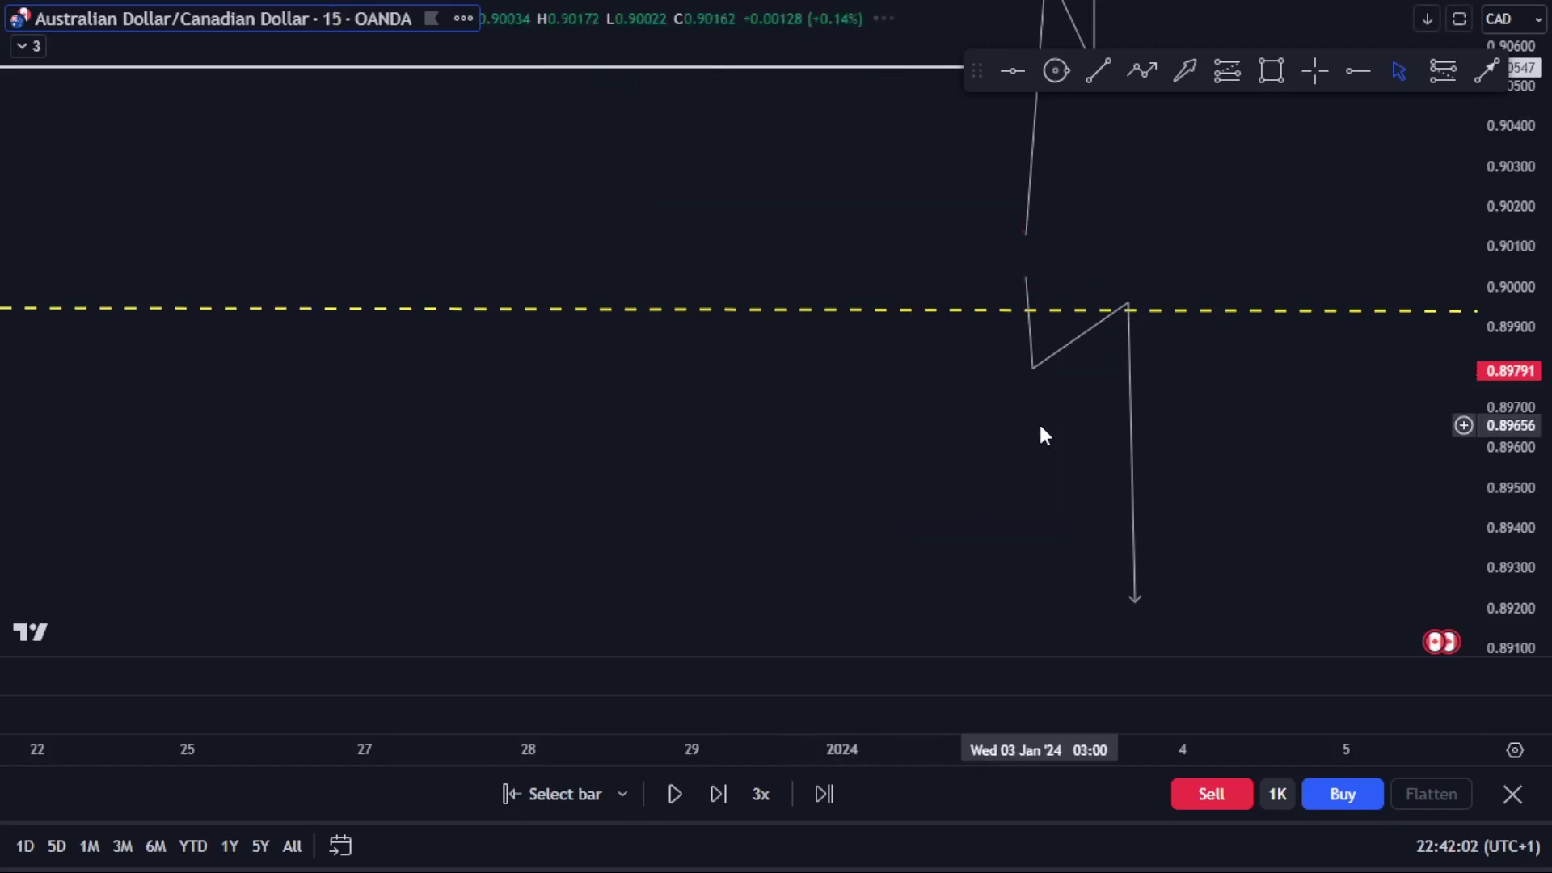
# - Reset and reframe the 15-minute chart, pausing the replay once price drops near 0.8955
pyautogui.rightClick(1063, 441)
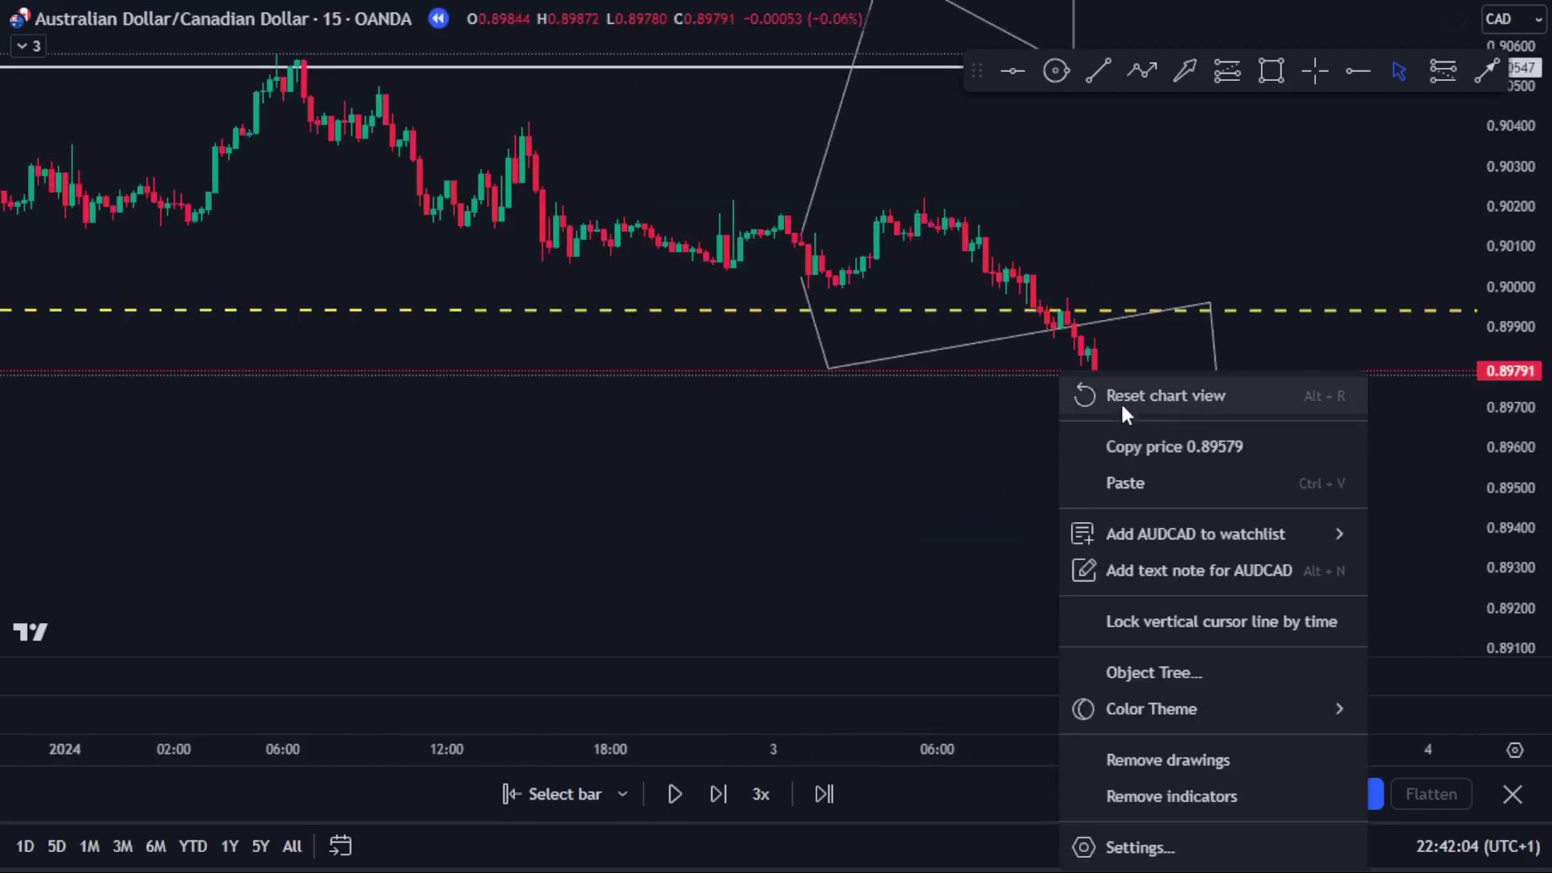
pyautogui.click(1079, 408)
pyautogui.scroll(-2, 1277, 495)
pyautogui.moveTo(1514, 364); pyautogui.dragTo(1518, 496)
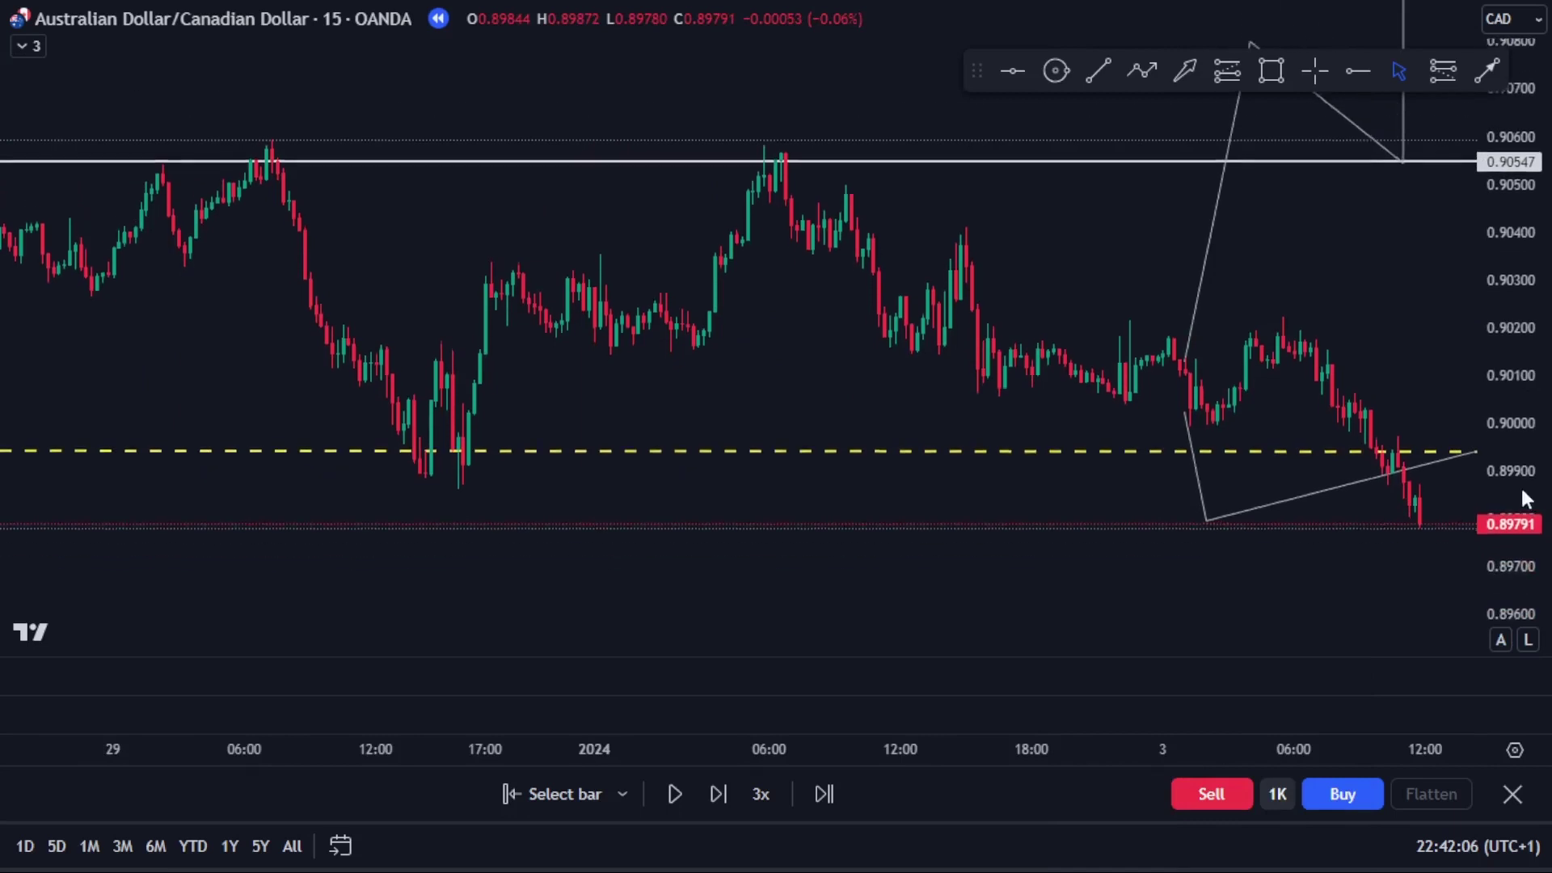
pyautogui.moveTo(1129, 547); pyautogui.dragTo(860, 392)
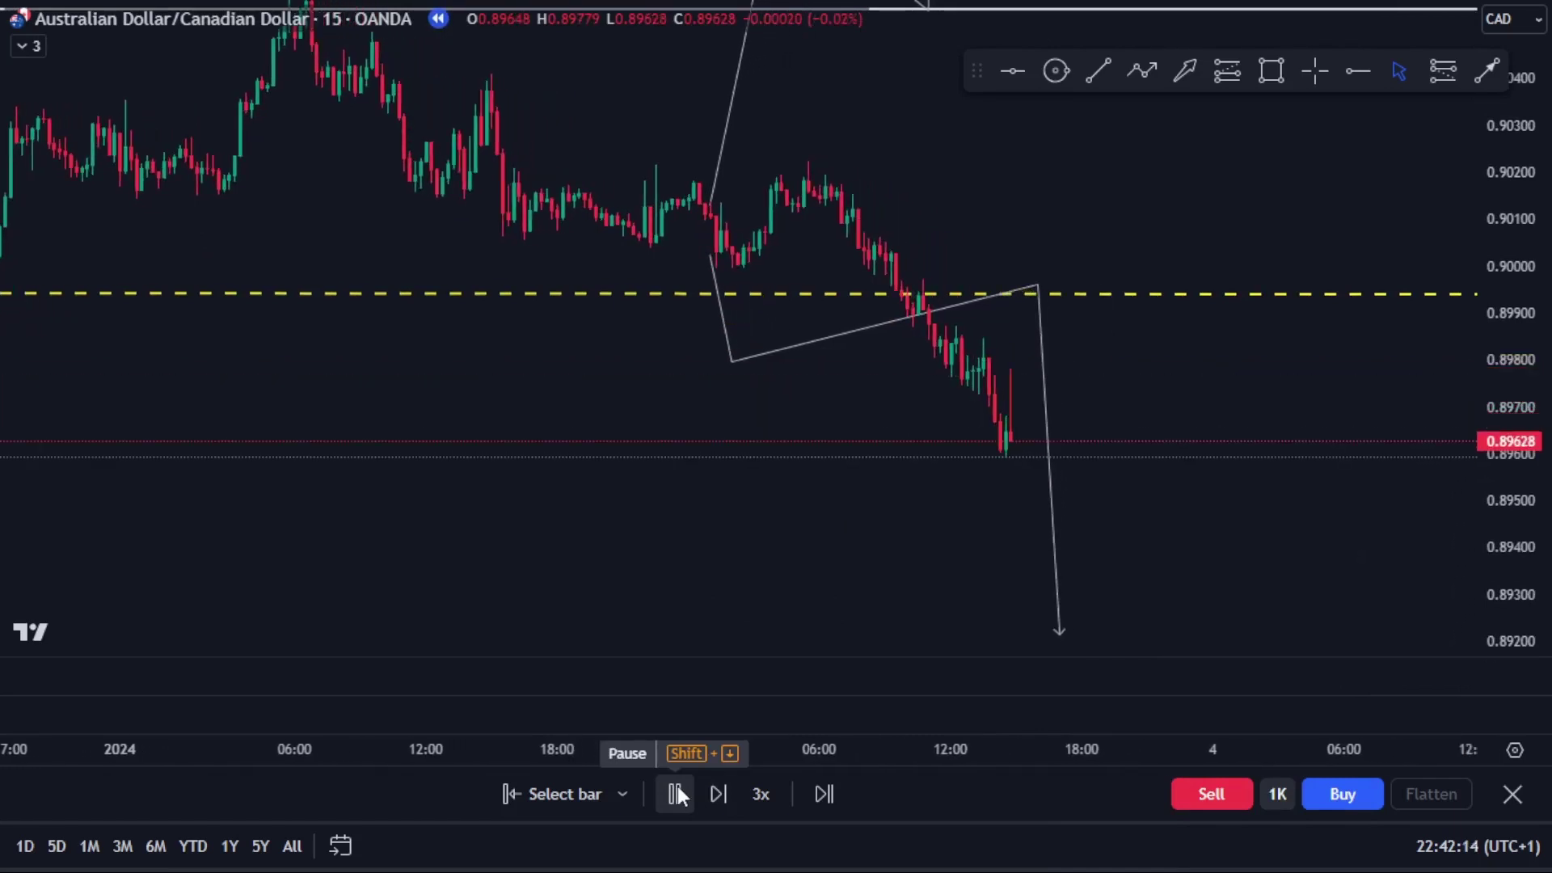
pyautogui.click(677, 793)
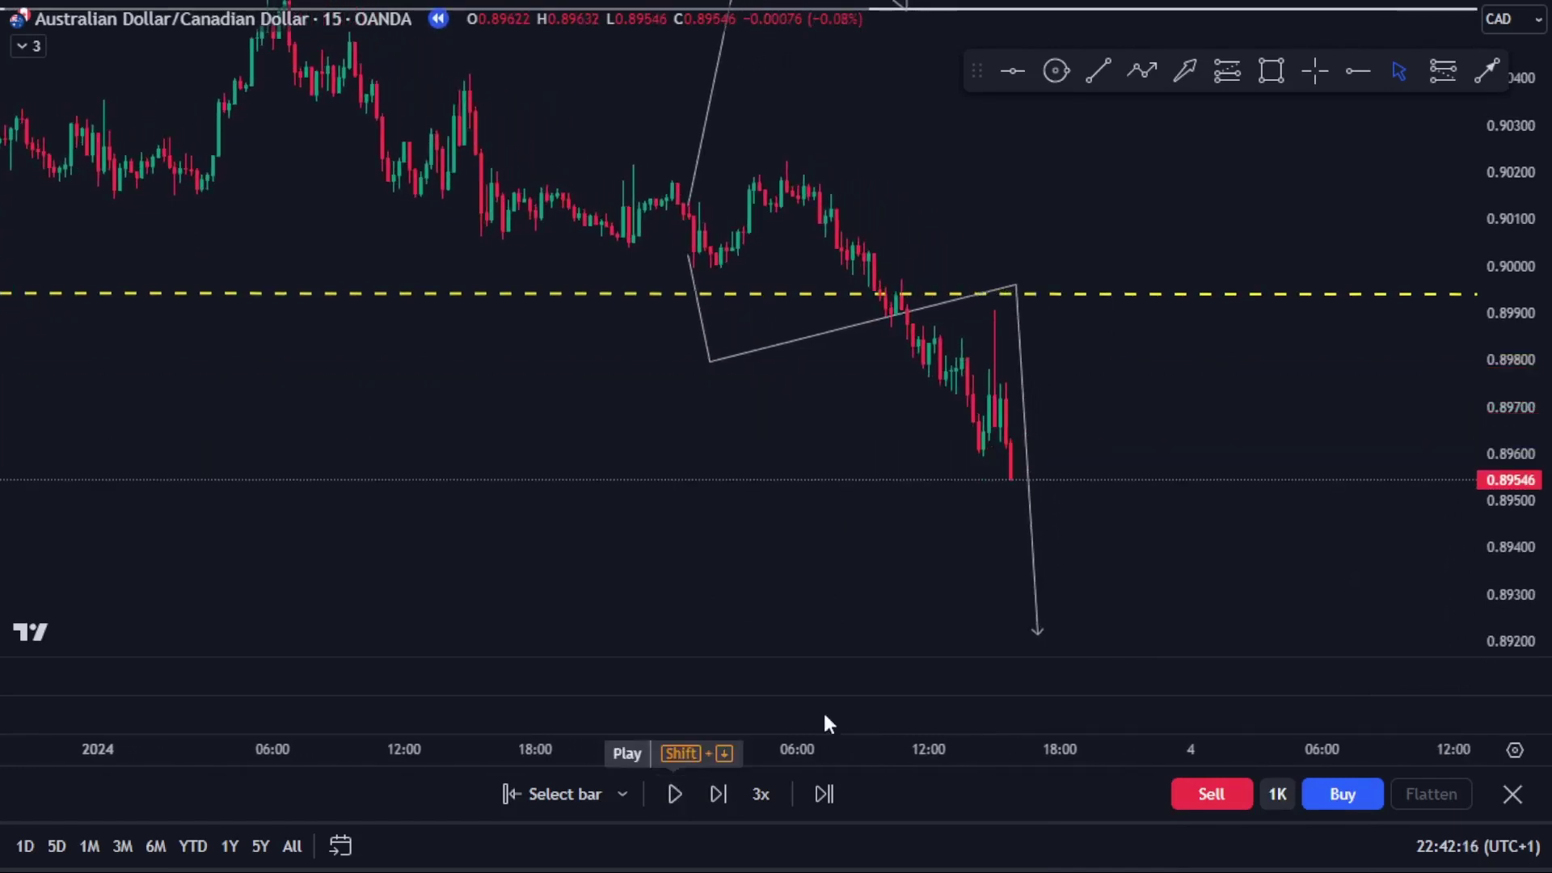
pyautogui.scroll(-1, 1153, 525)
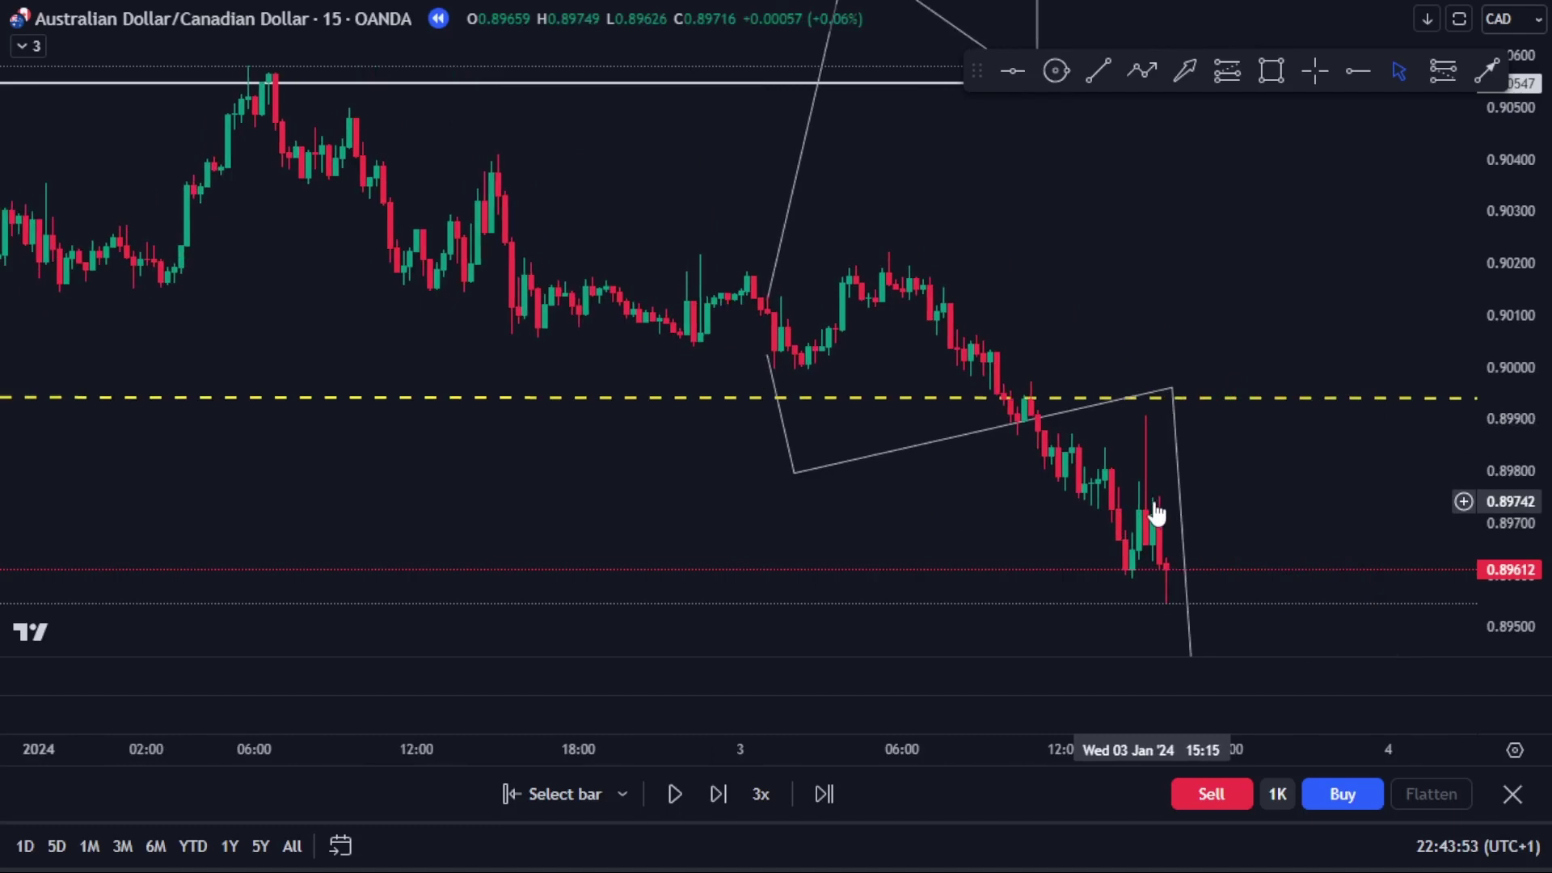
# - Switch to 1H, reset the view, and compress the price scale to show levels down to 0.88908
pyautogui.scroll(-1, 1153, 505)
pyautogui.scroll(-1, 937, 489)
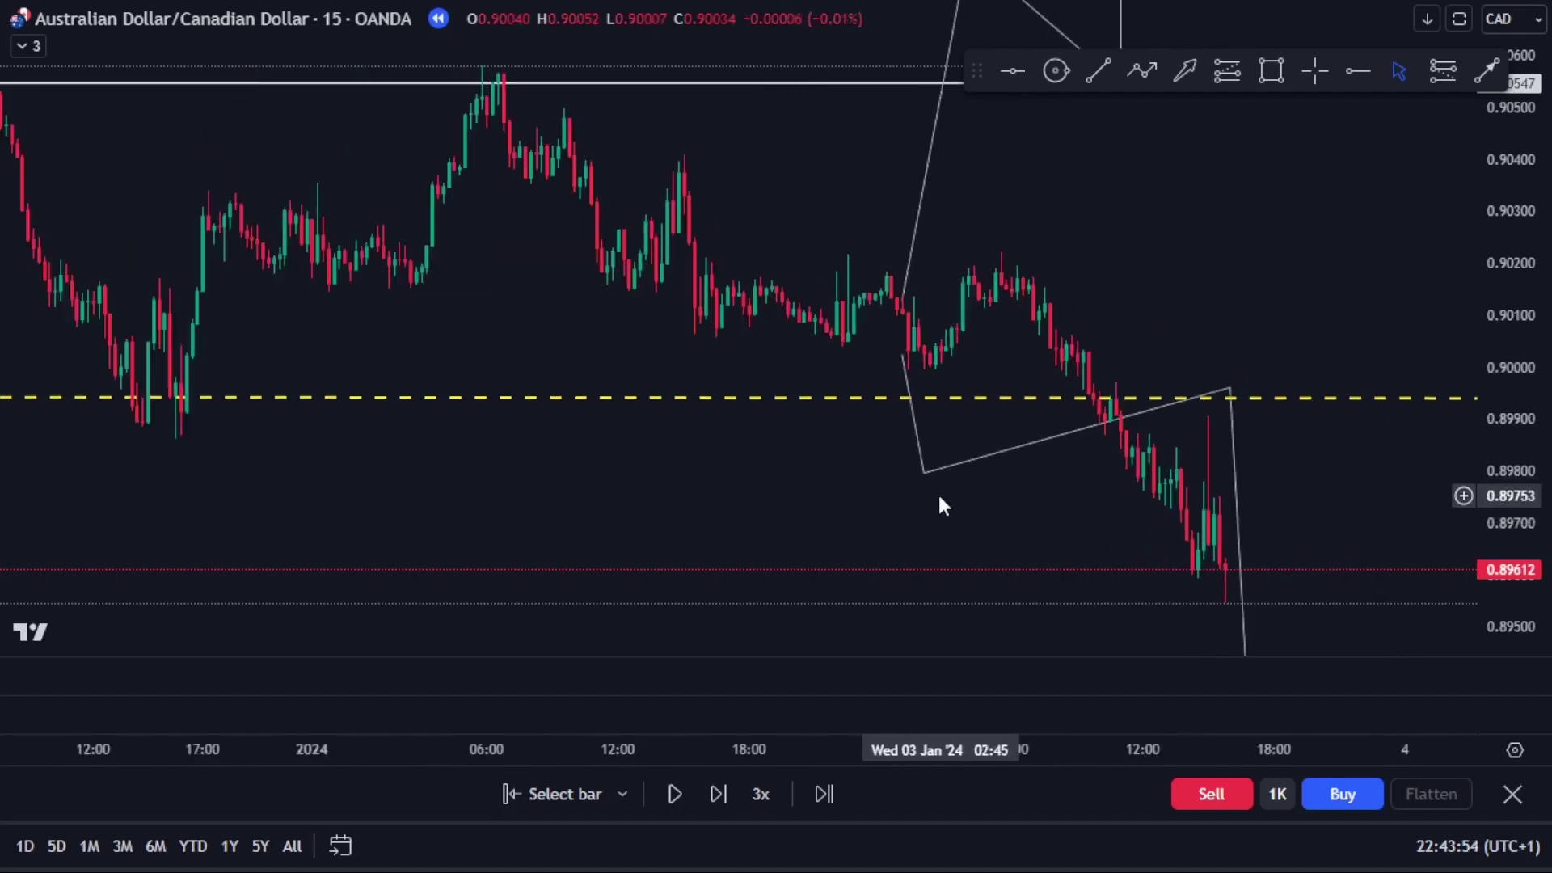
pyautogui.click(336, 17)
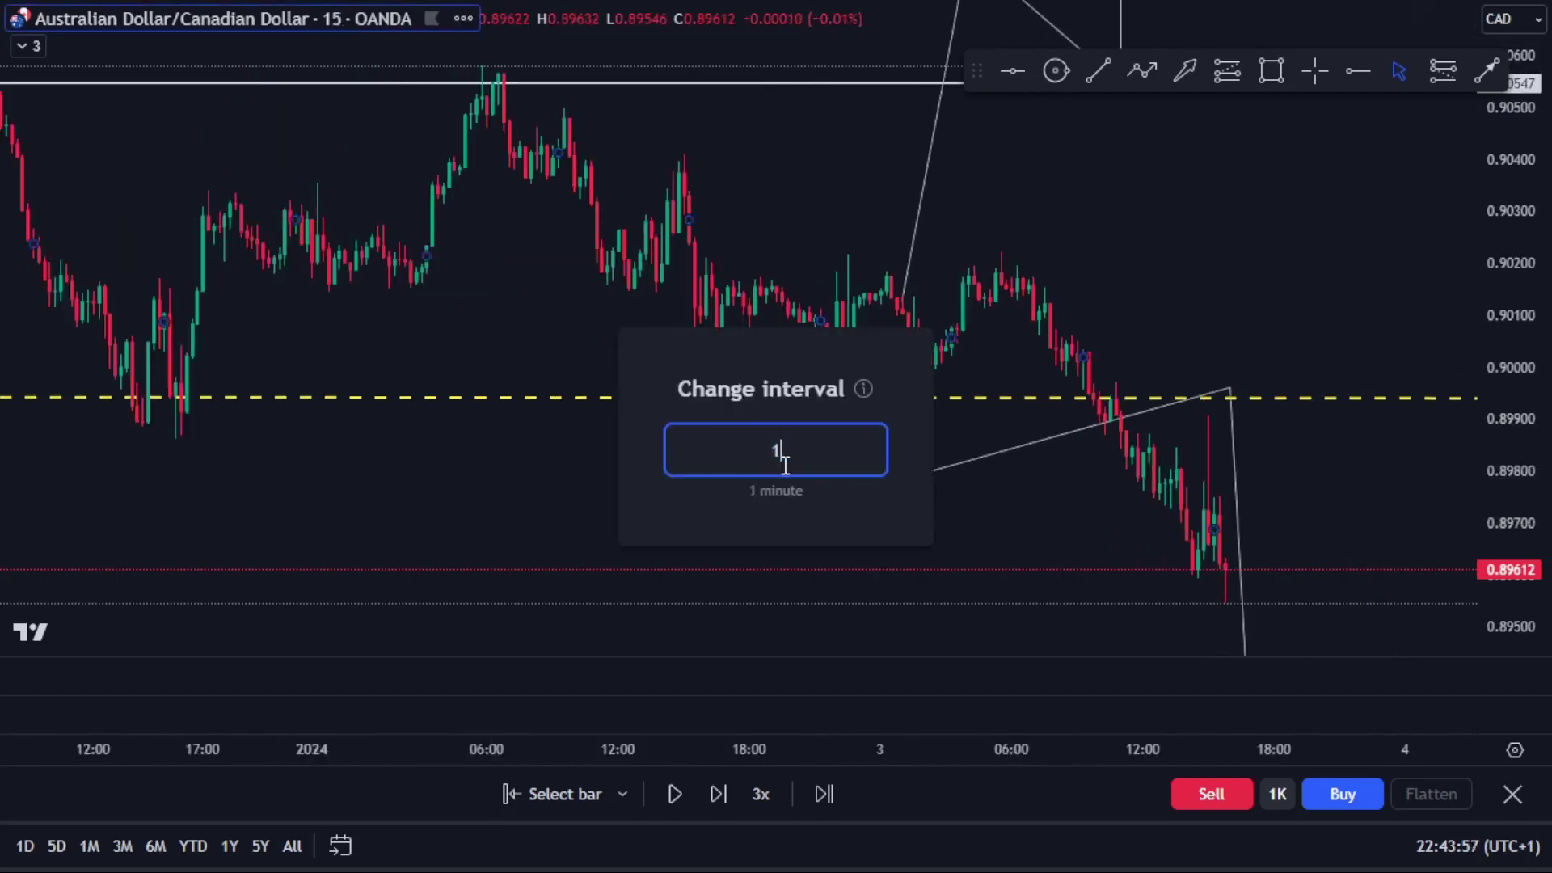
pyautogui.press('Return')
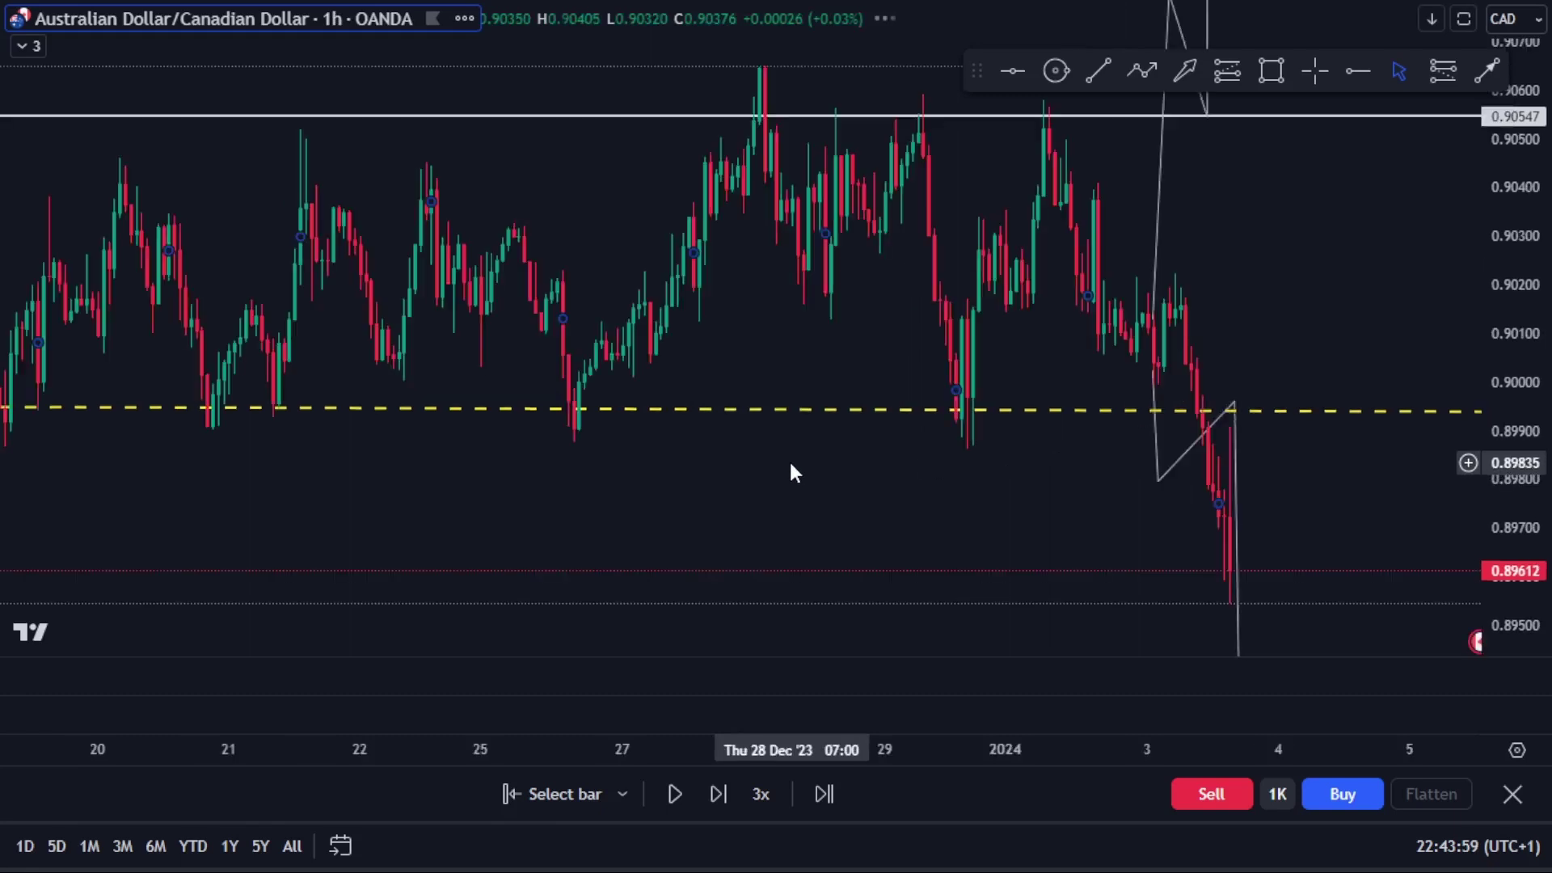
pyautogui.rightClick(887, 473)
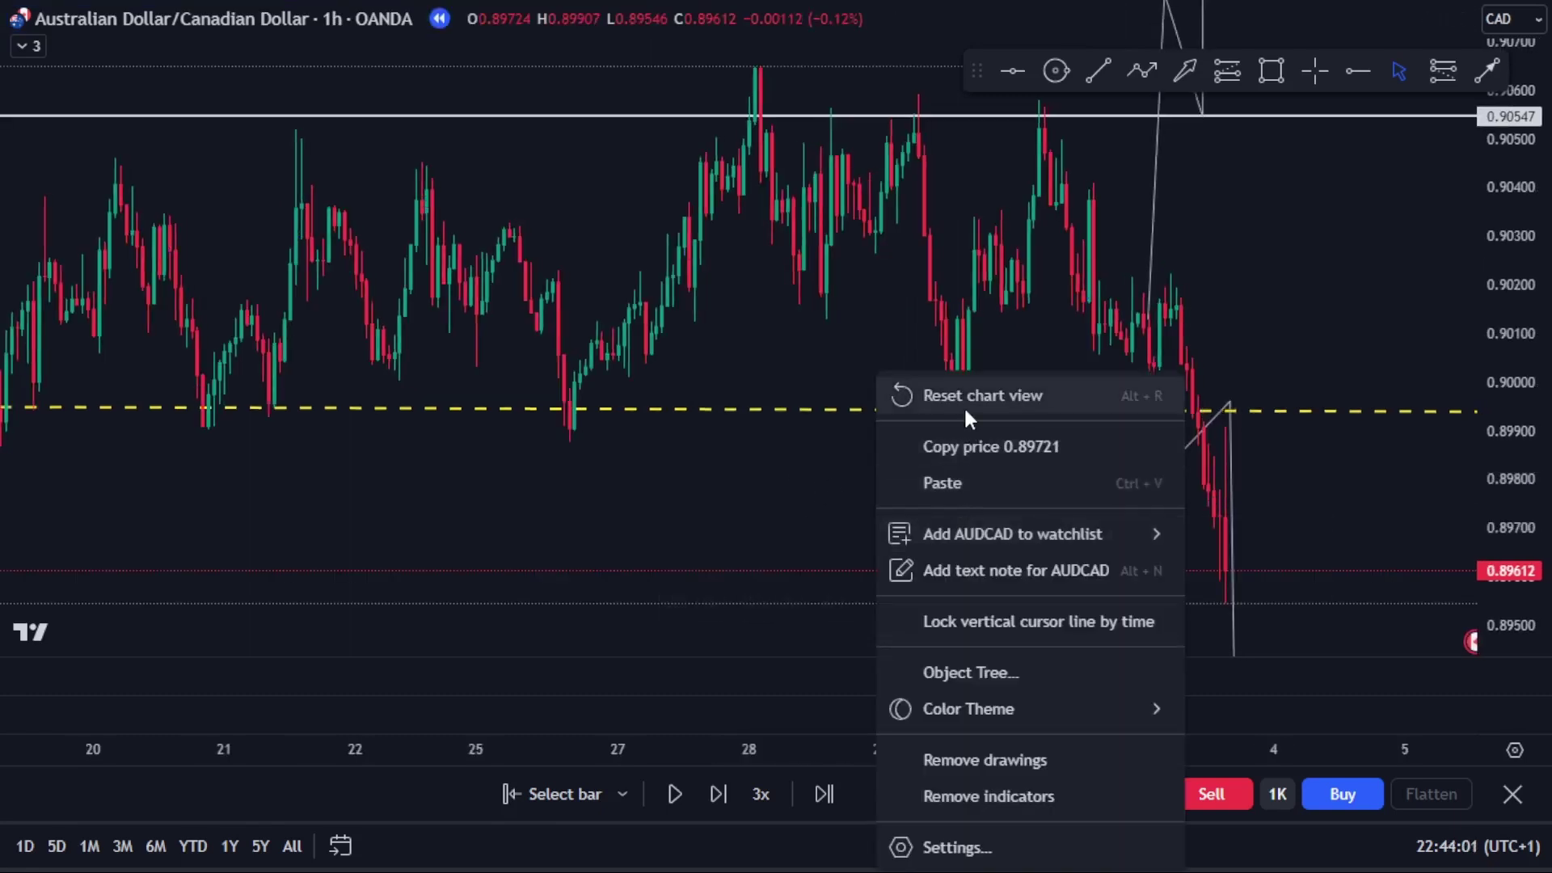
pyautogui.click(963, 396)
pyautogui.moveTo(1502, 525); pyautogui.dragTo(1501, 572)
pyautogui.hscroll(5, 957, 544)
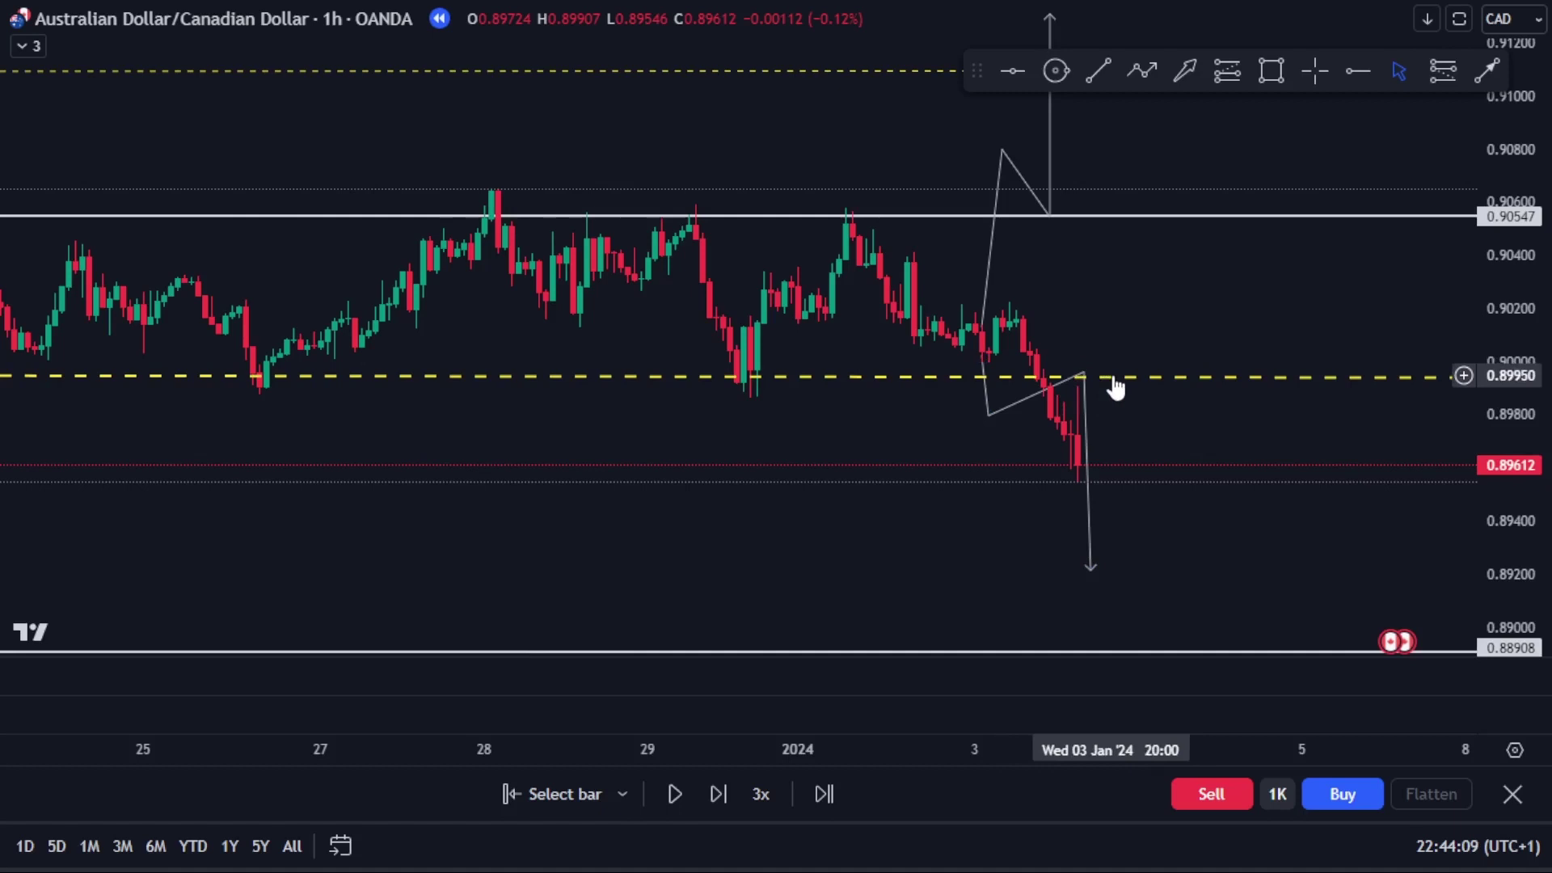
# - Inspect the zigzag breakdown projection by selecting and deselecting it twice
pyautogui.click(1087, 414)
pyautogui.click(1078, 488)
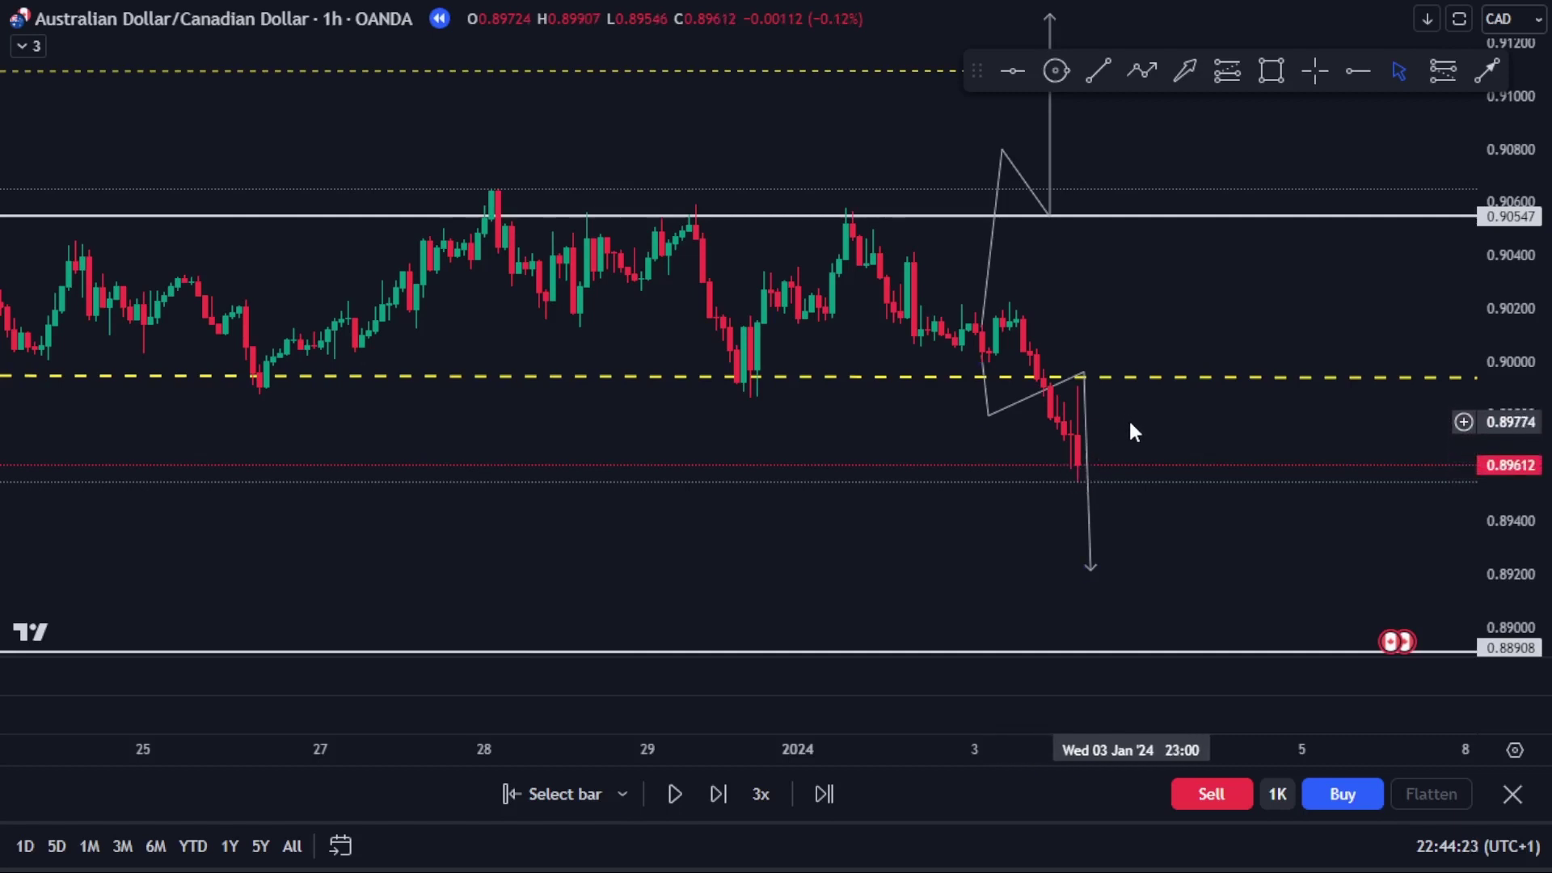
pyautogui.scroll(-2, 1493, 337)
pyautogui.click(1084, 455)
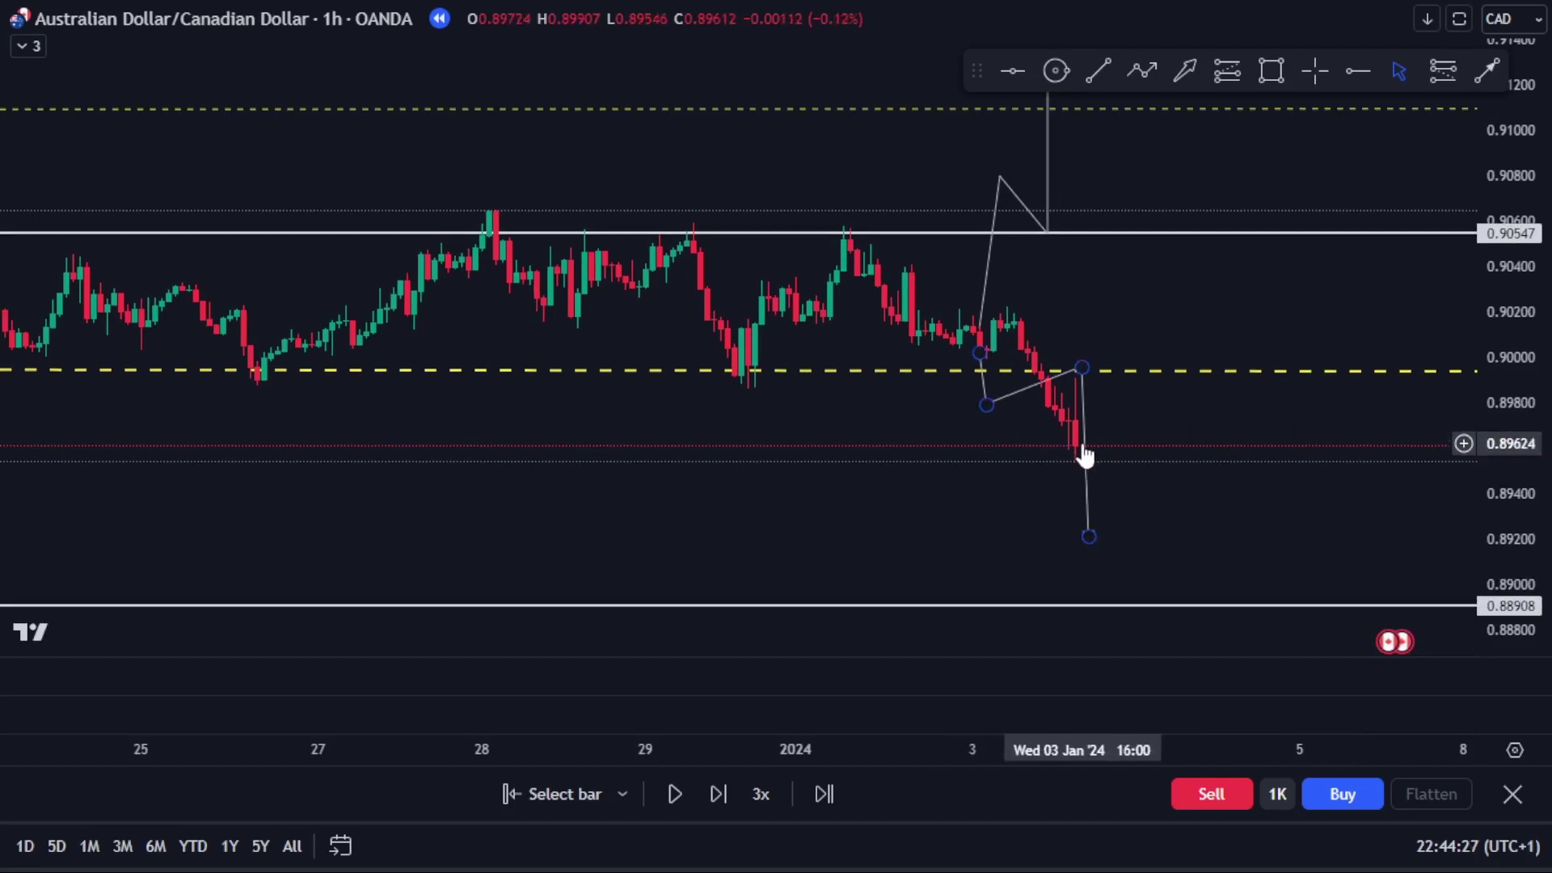
pyautogui.click(1105, 488)
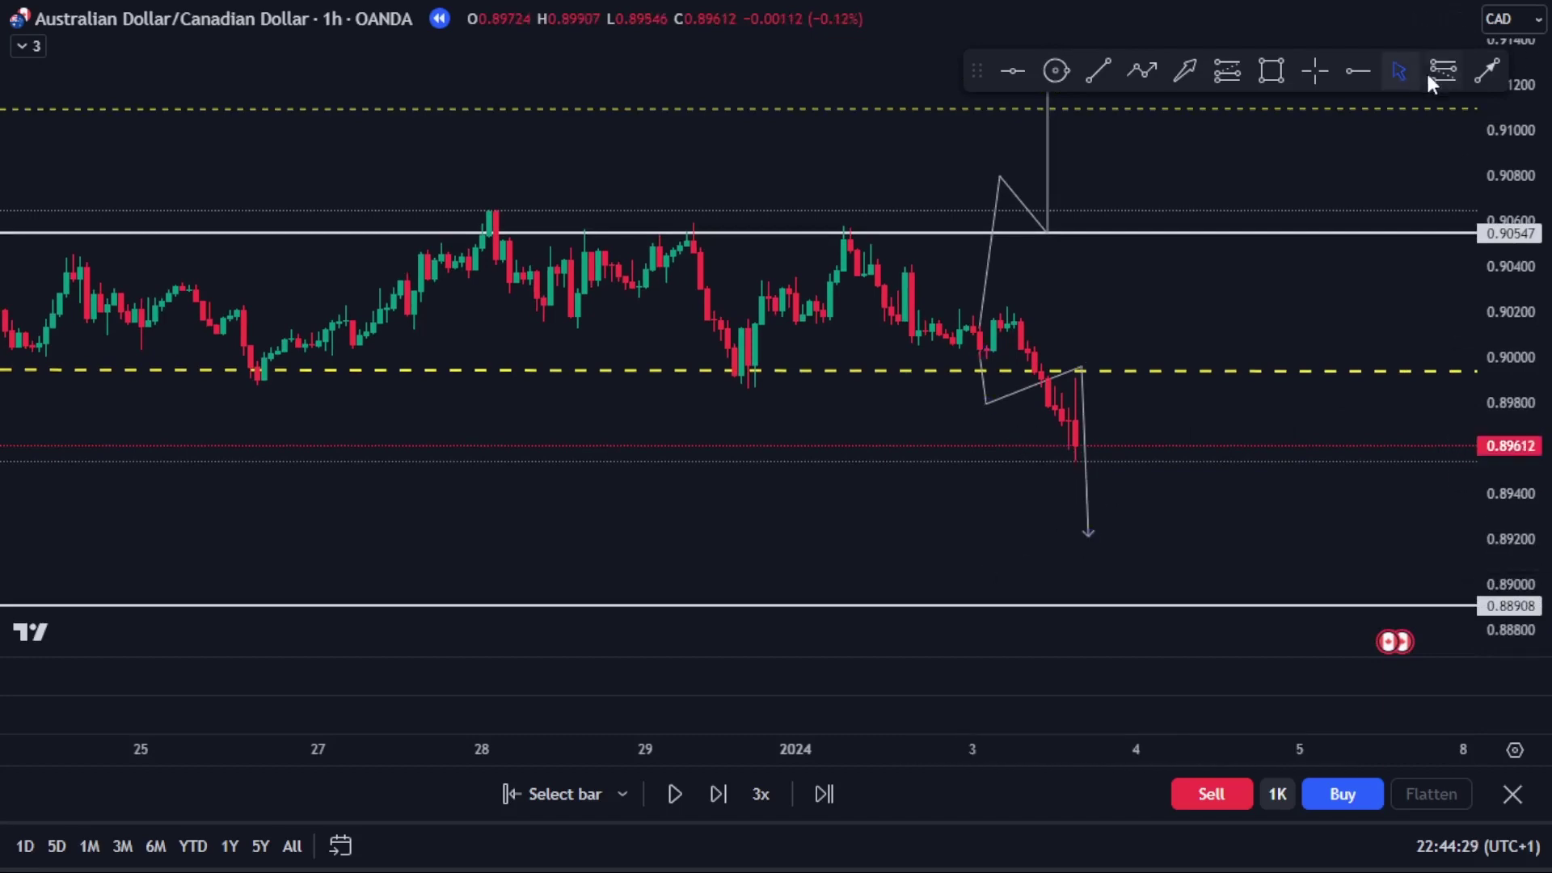
pyautogui.click(1182, 72)
pyautogui.moveTo(782, 522)
pyautogui.mouseDown()
pyautogui.moveTo(1118, 479)
pyautogui.moveTo(1062, 439)
pyautogui.mouseUp()
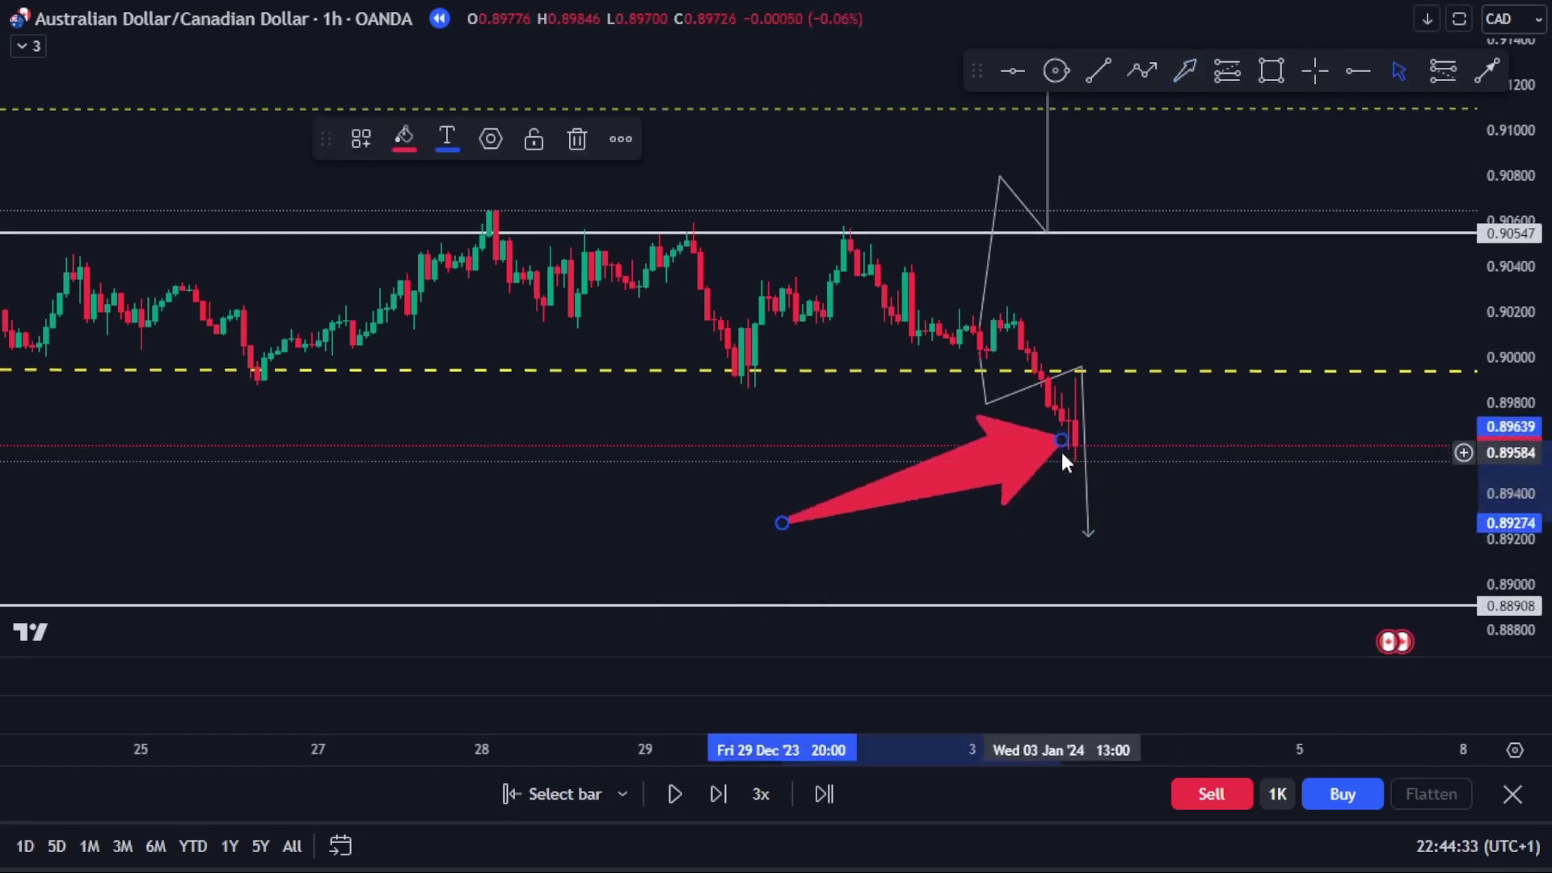
pyautogui.press('Delete')
pyautogui.moveTo(932, 485)
pyautogui.mouseDown()
pyautogui.moveTo(1029, 461)
pyautogui.moveTo(873, 487)
pyautogui.mouseUp()
pyautogui.click(1490, 65)
pyautogui.click(869, 478)
pyautogui.click(1045, 457)
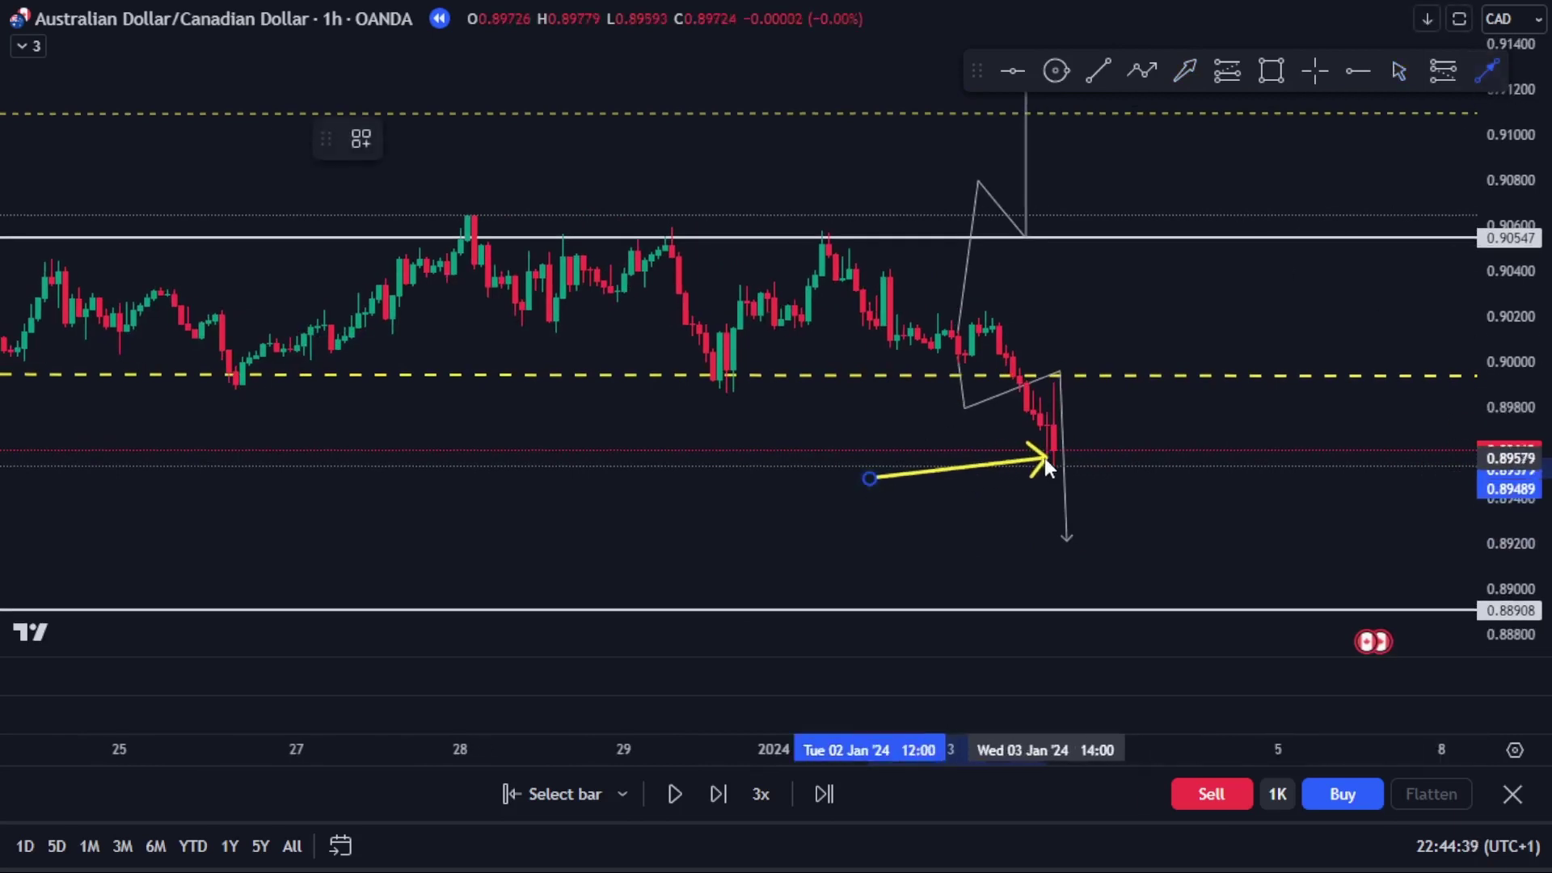
pyautogui.click(1158, 509)
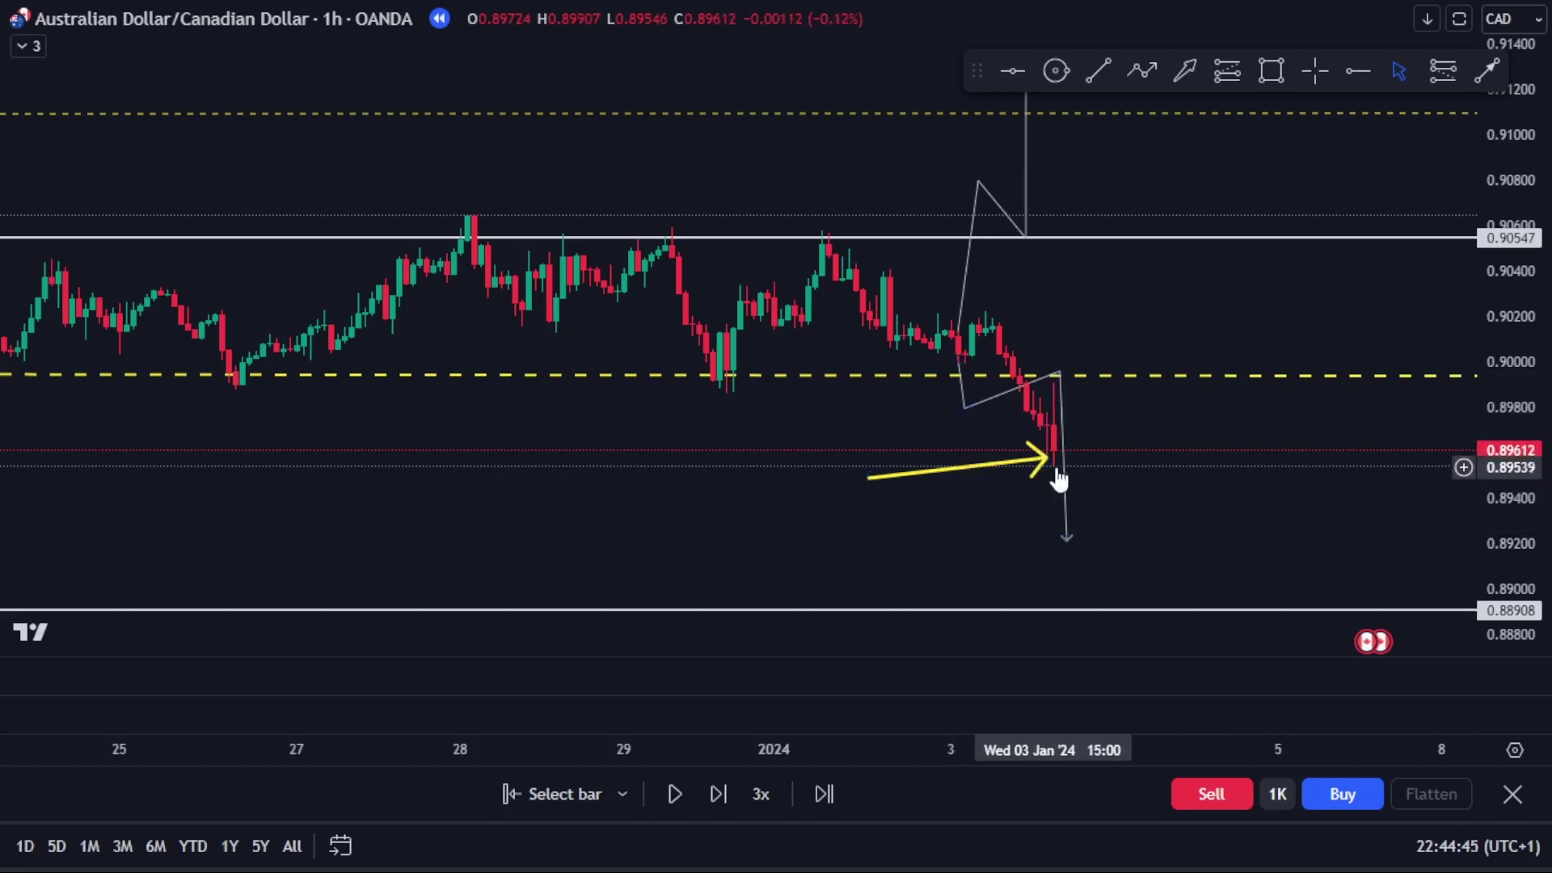
pyautogui.click(1060, 483)
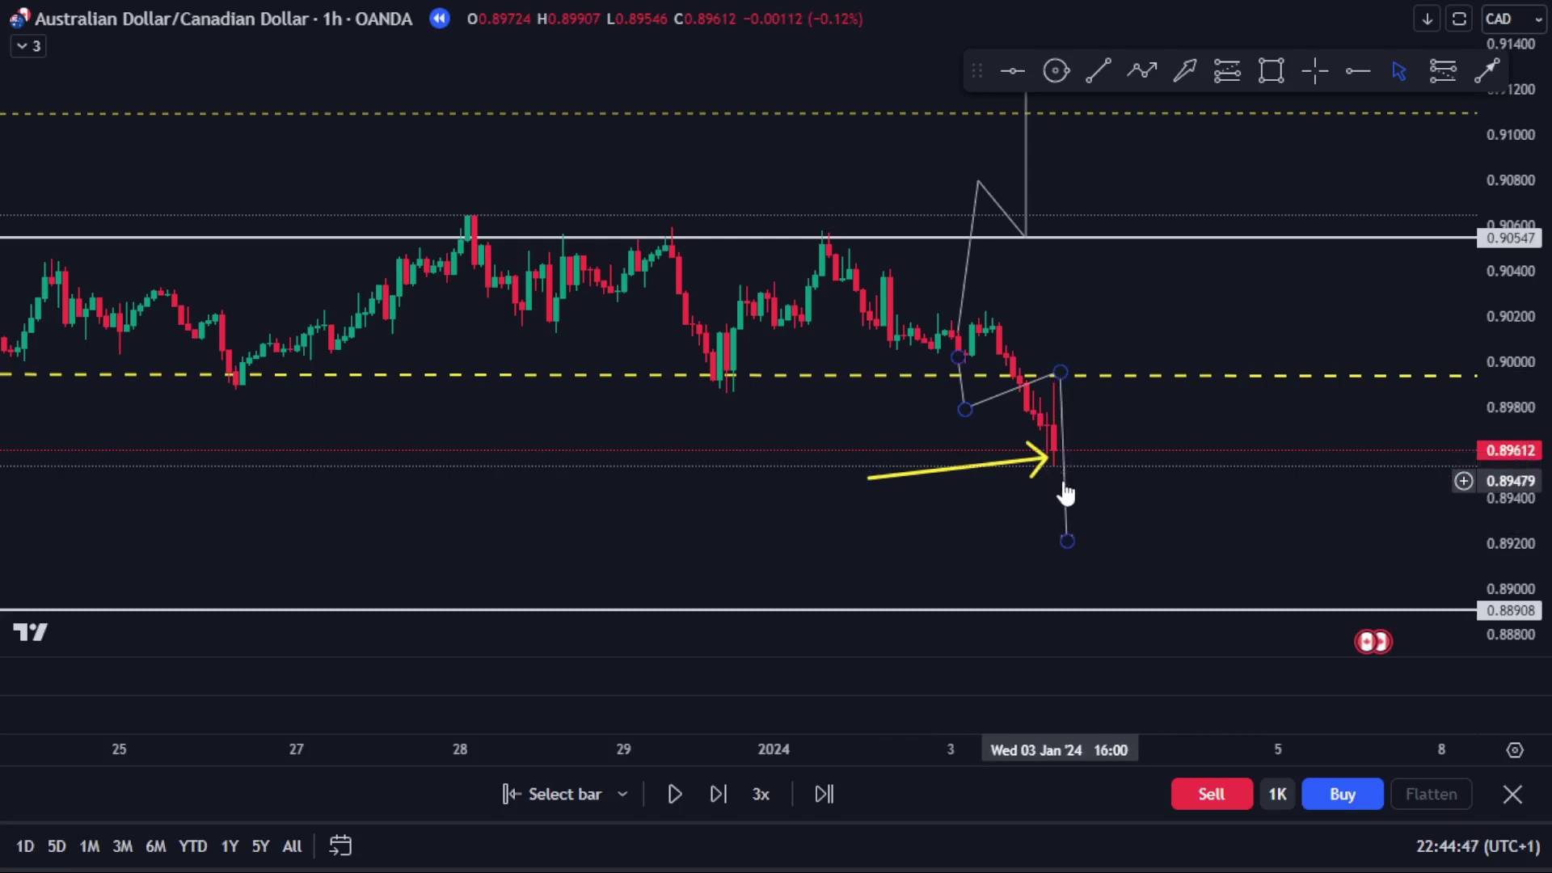
pyautogui.click(1042, 473)
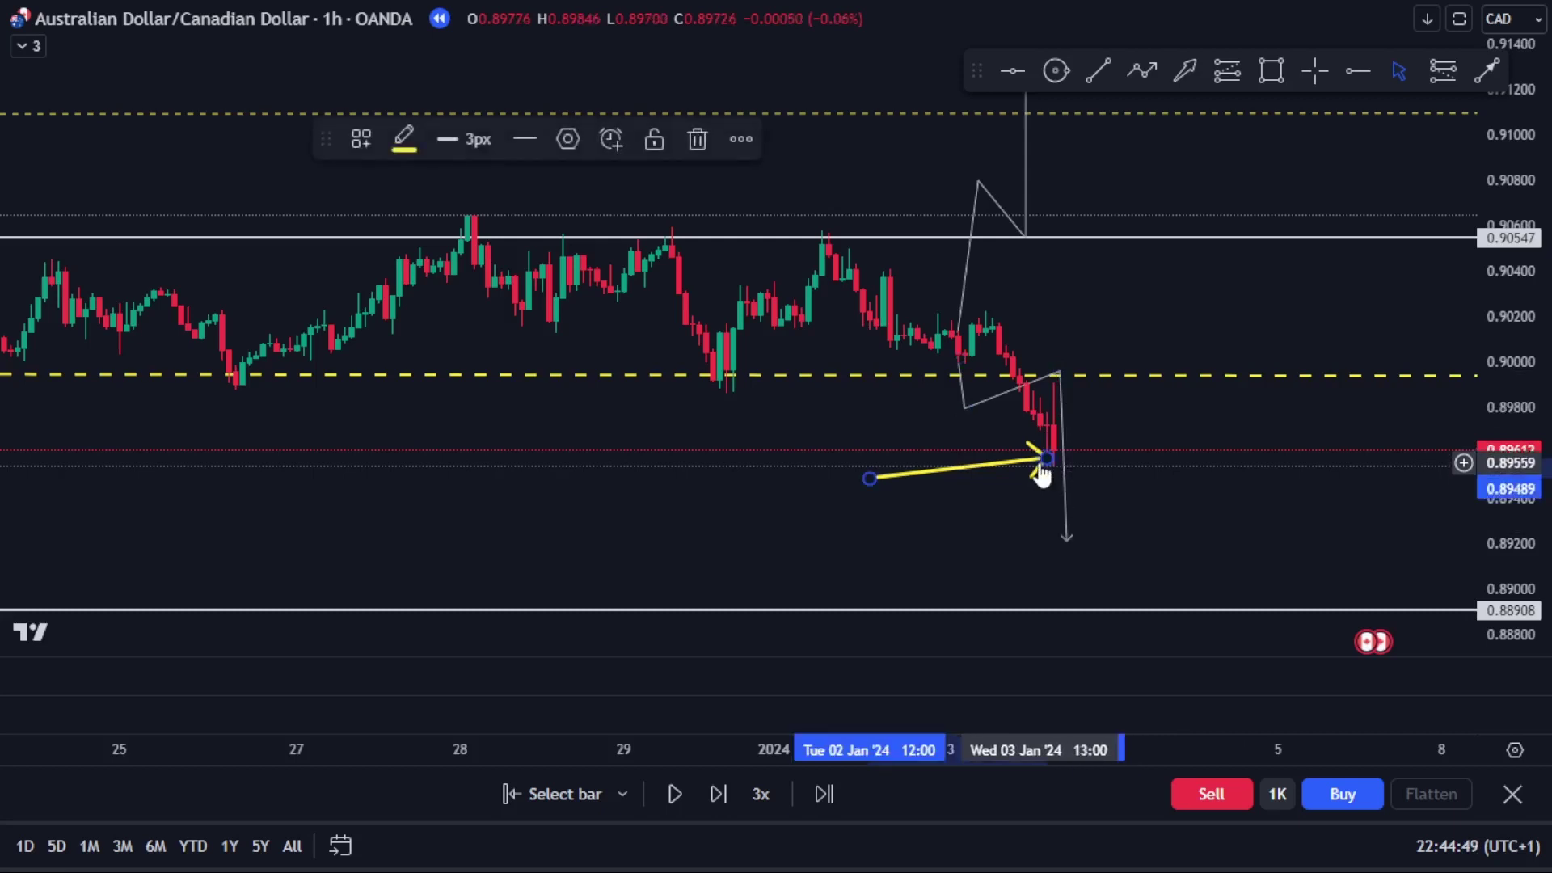
pyautogui.press('Delete')
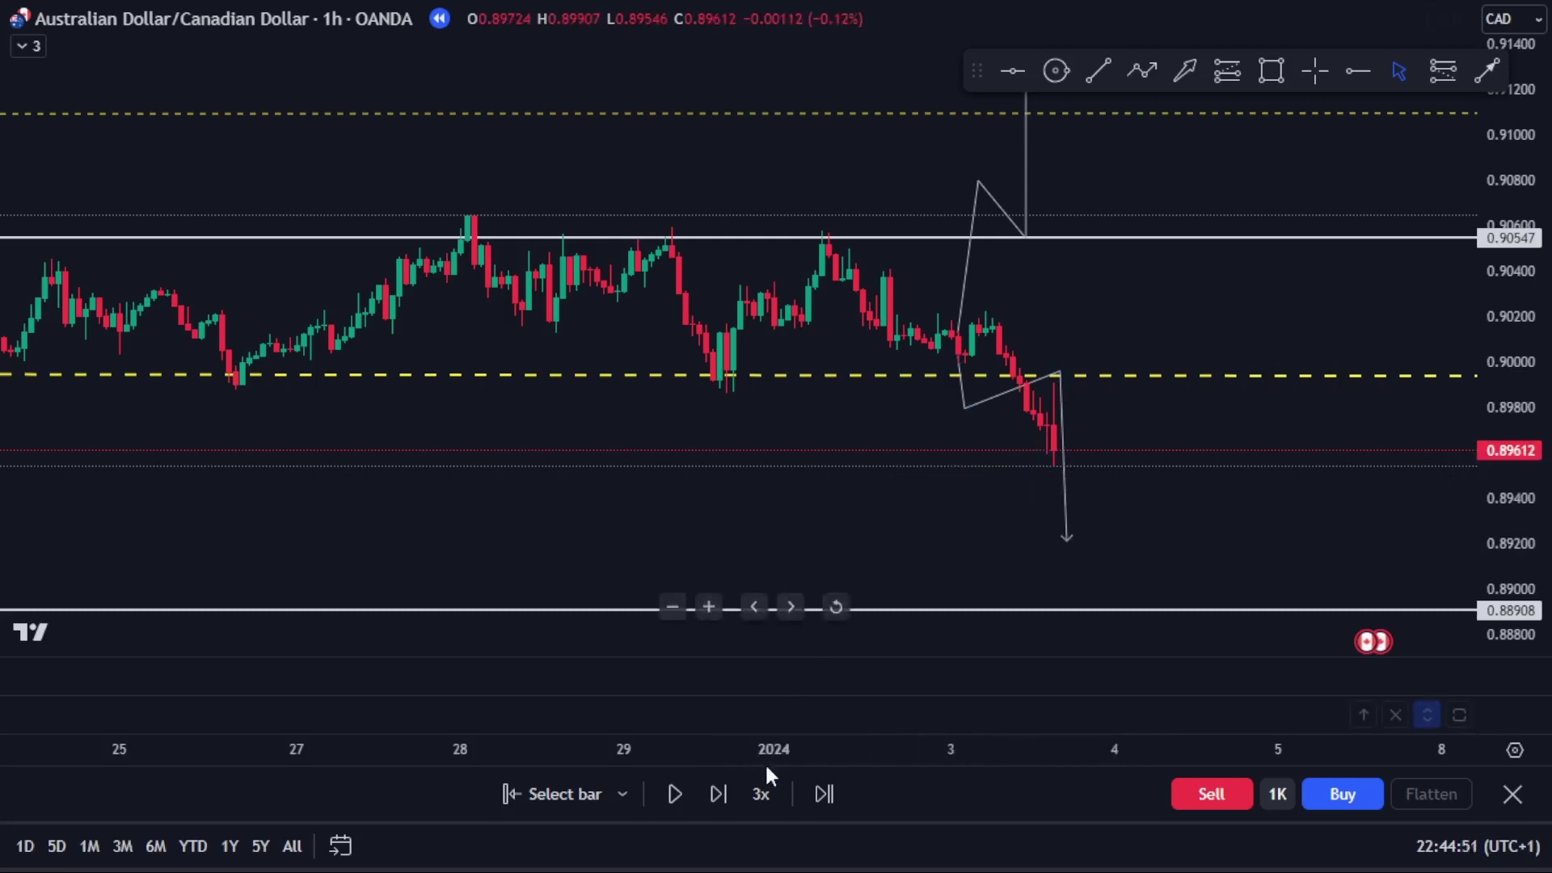
# - Replay a few bars forward and pause, then refit and pan the view onto the recent drop
pyautogui.click(659, 790)
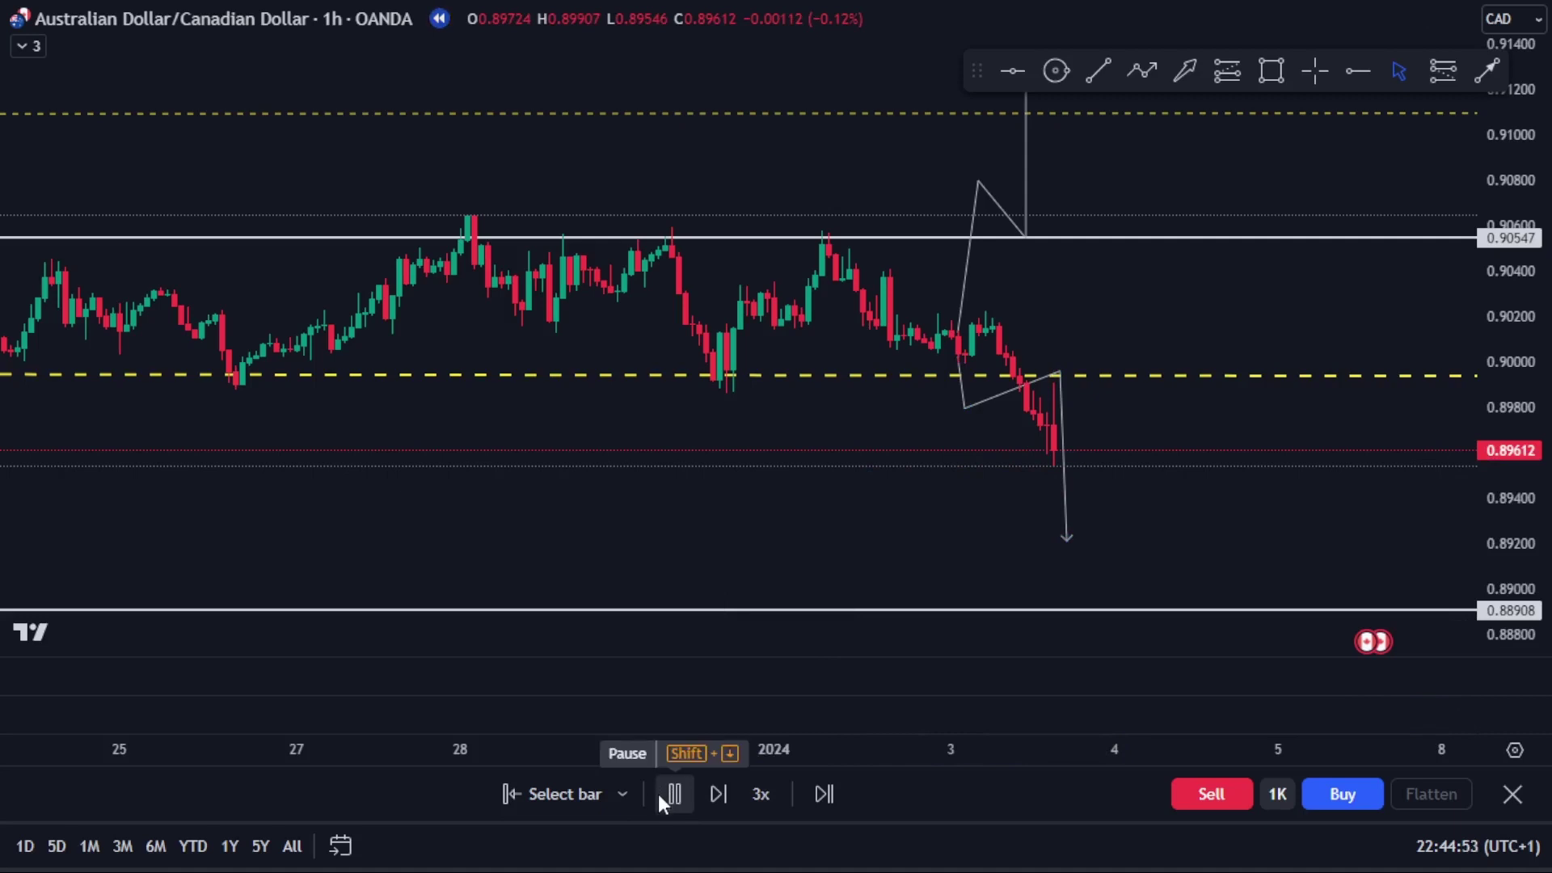
pyautogui.click(662, 795)
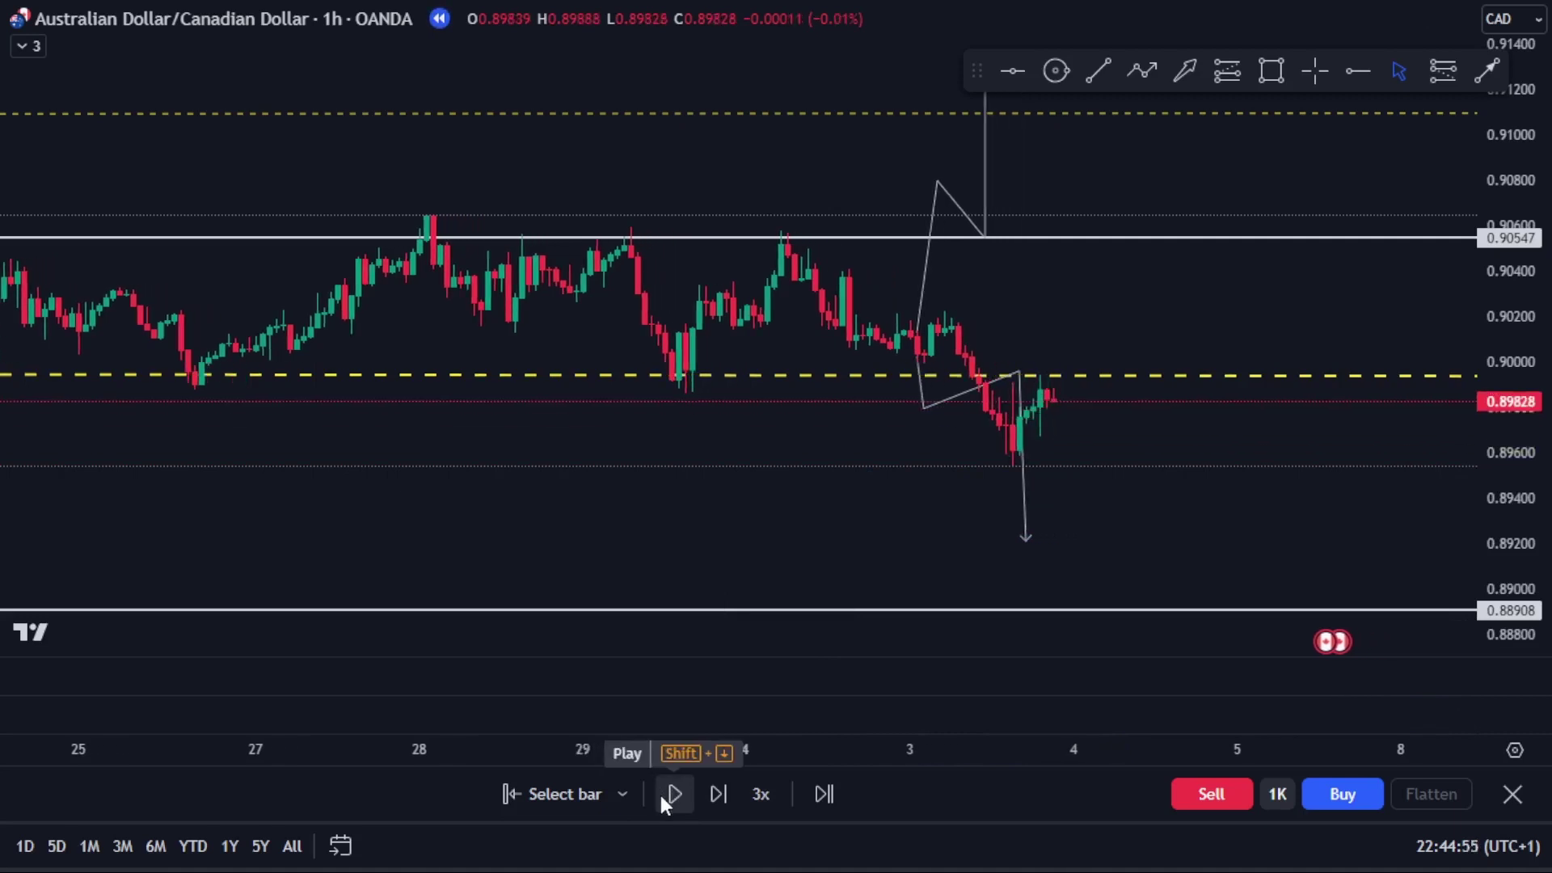
pyautogui.rightClick(1202, 434)
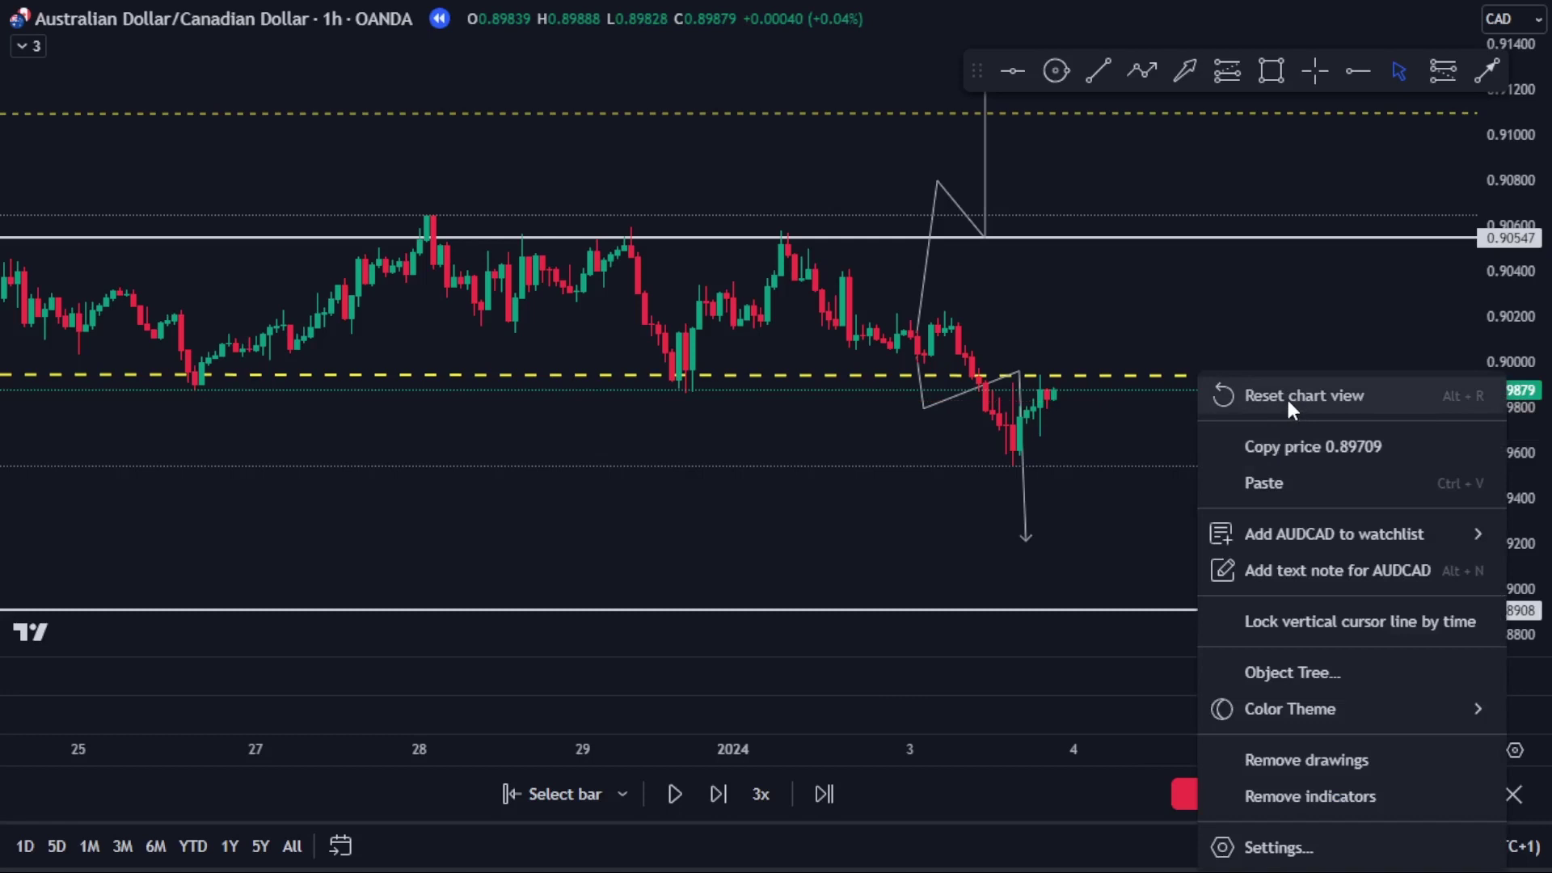
pyautogui.click(1220, 395)
pyautogui.moveTo(1294, 495); pyautogui.dragTo(1022, 492)
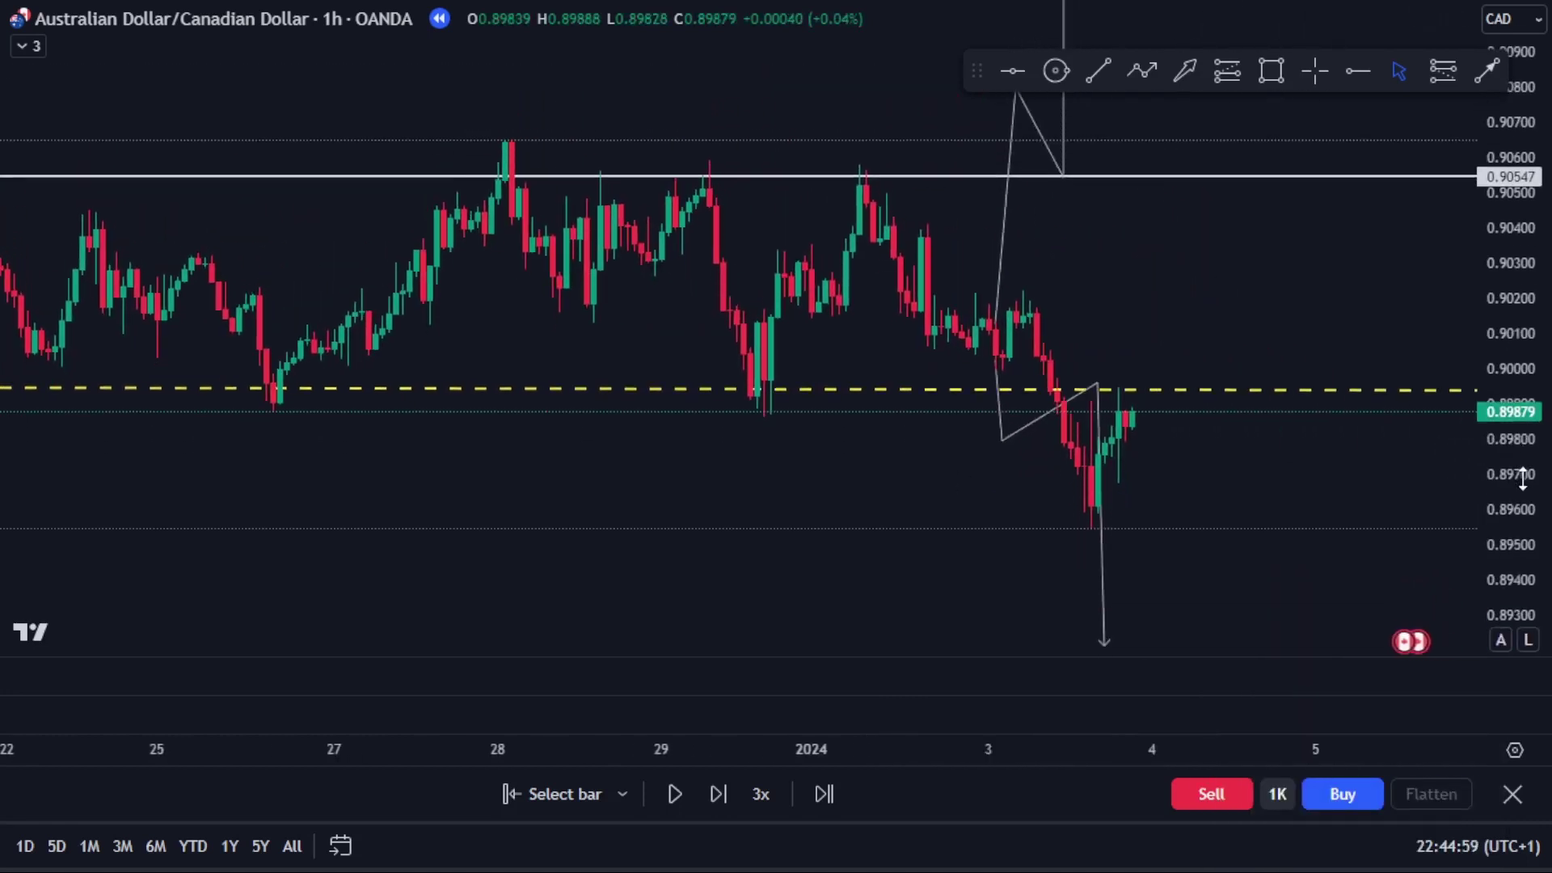
pyautogui.moveTo(1162, 468); pyautogui.dragTo(887, 335)
pyautogui.scroll(-3, 886, 335)
pyautogui.rightClick(889, 333)
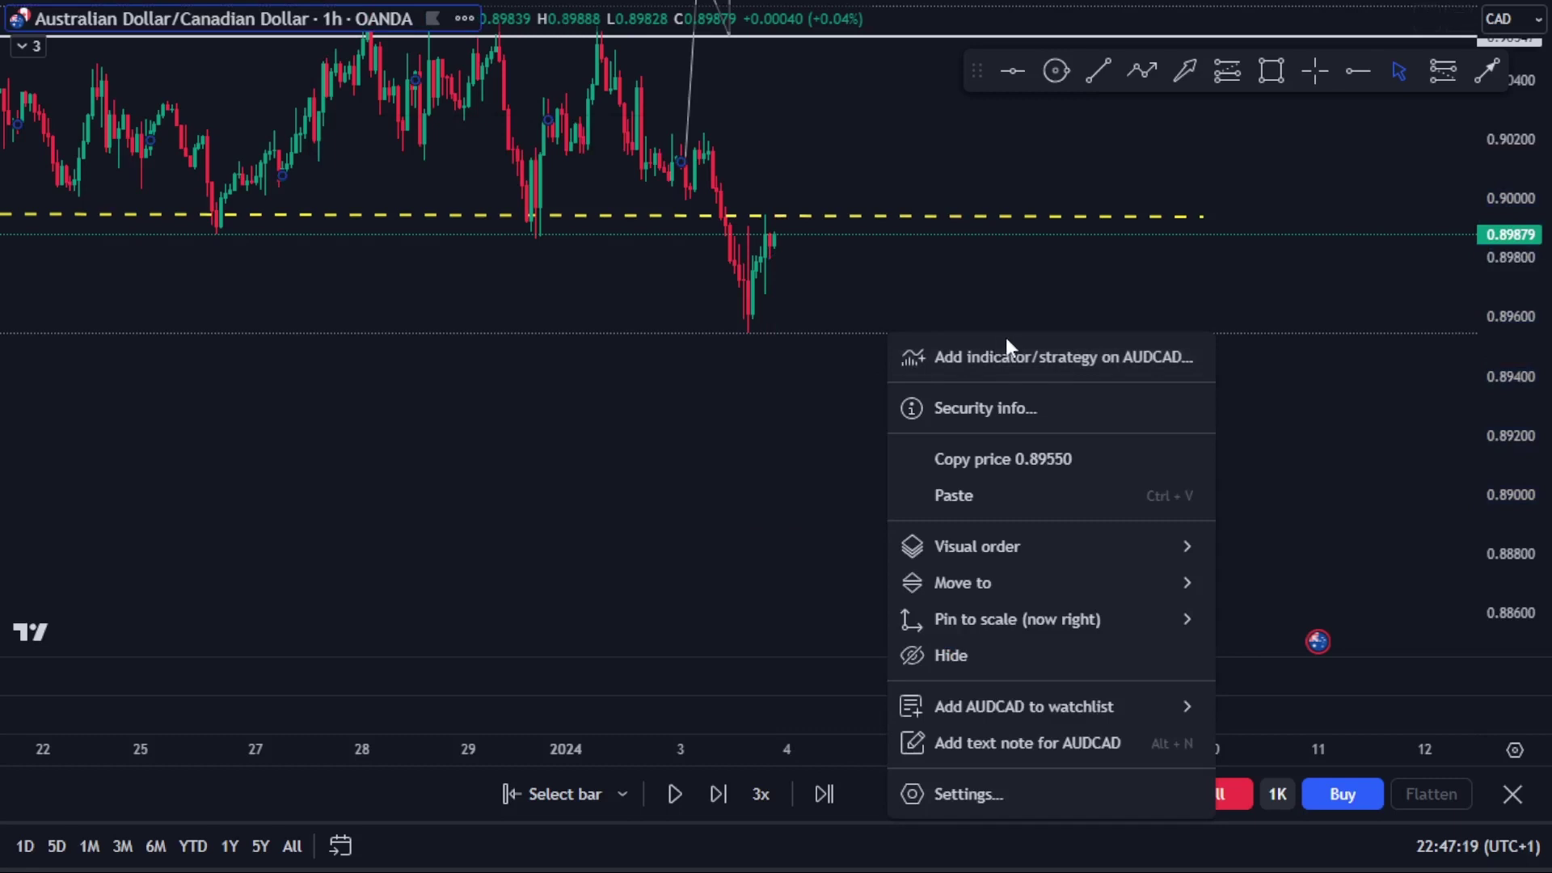
pyautogui.rightClick(689, 396)
pyautogui.click(782, 395)
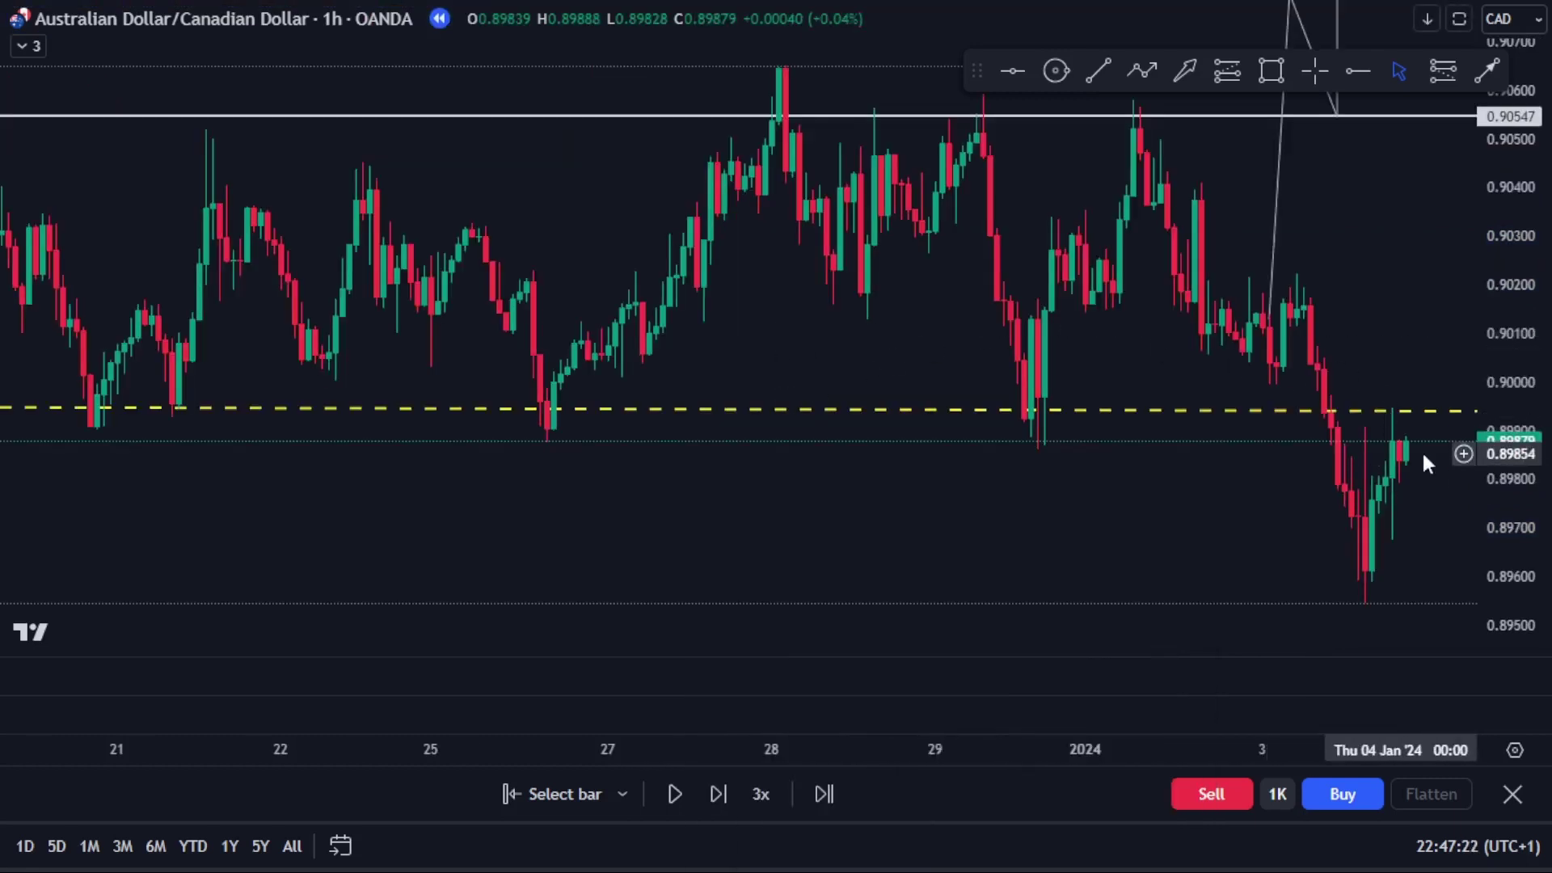
pyautogui.moveTo(1530, 343); pyautogui.dragTo(1530, 444)
pyautogui.moveTo(1078, 496); pyautogui.dragTo(768, 422)
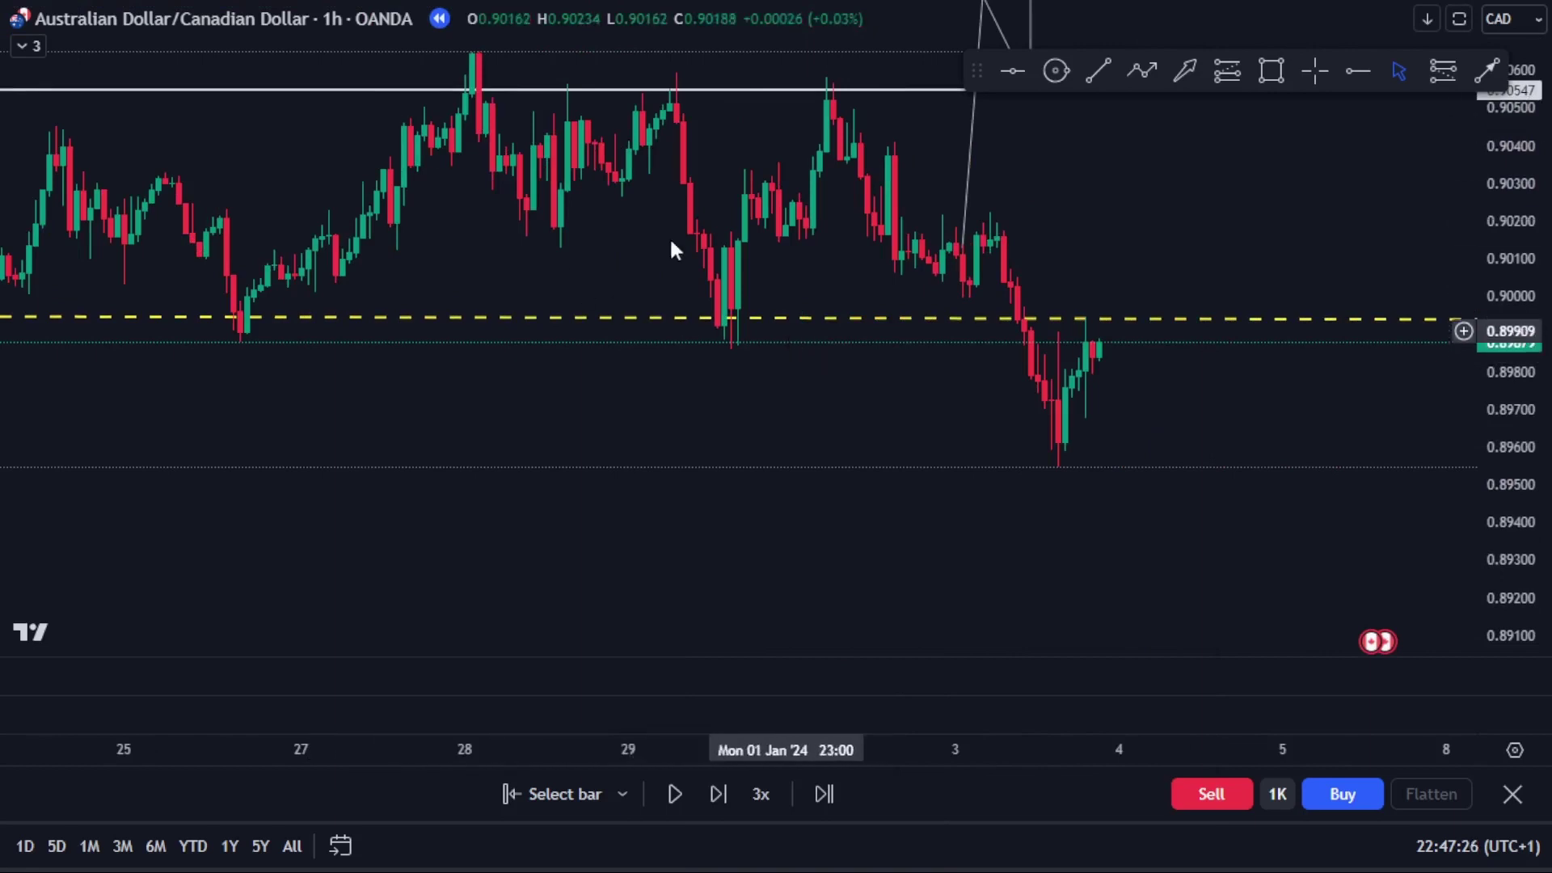
# - Change the chart interval to 15-minute candles
pyautogui.click(336, 14)
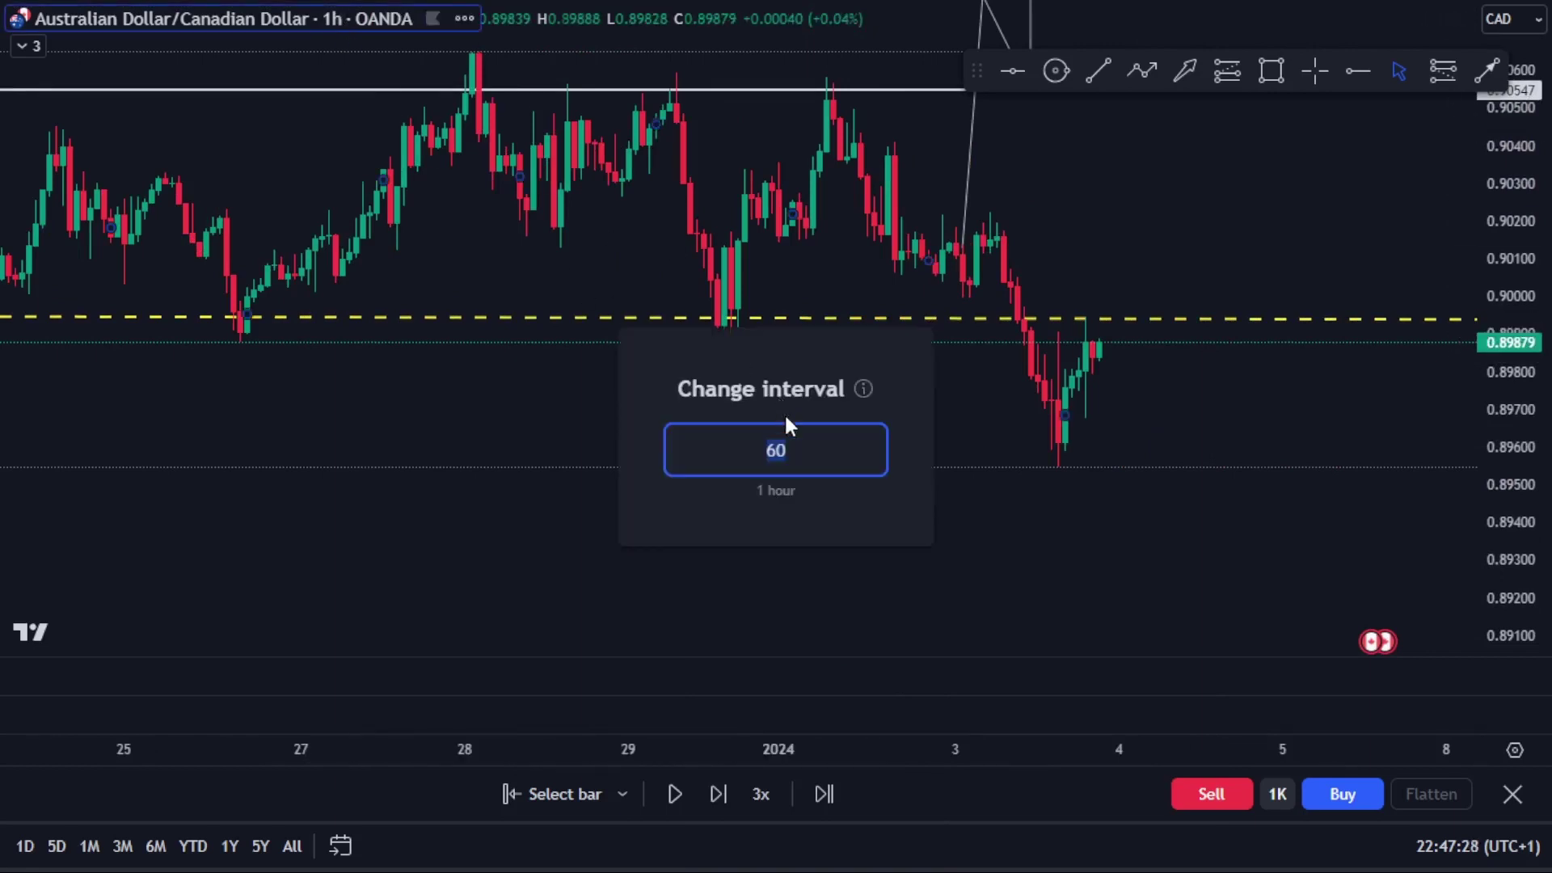
pyautogui.write('1H')
pyautogui.write('5')
pyautogui.press('Return')
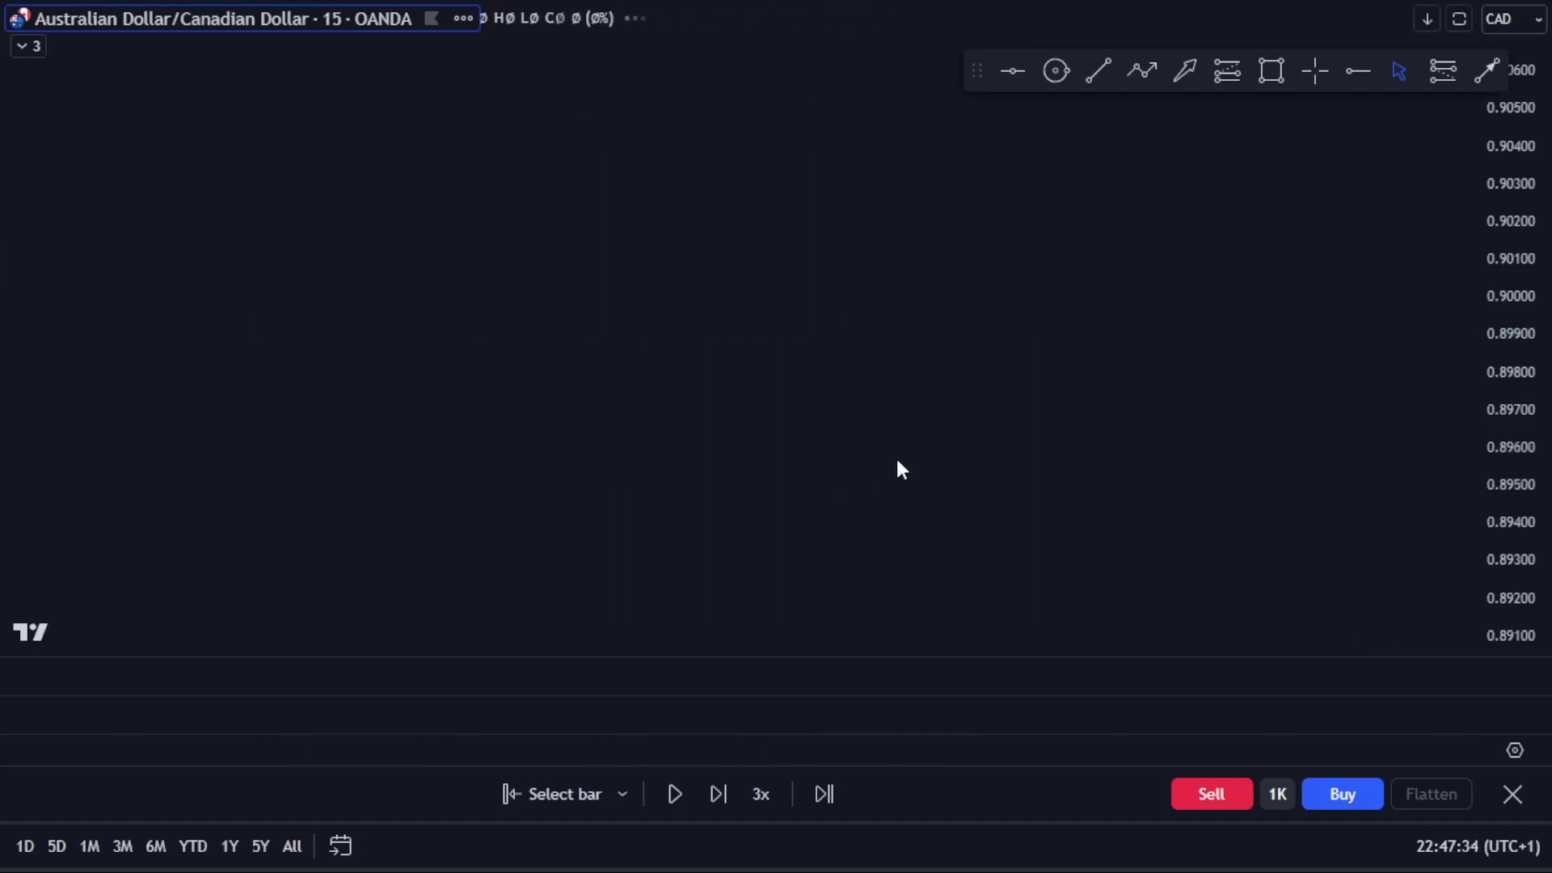
# - Reset the chart view and pan so the recent retest is in view
pyautogui.rightClick(1173, 423)
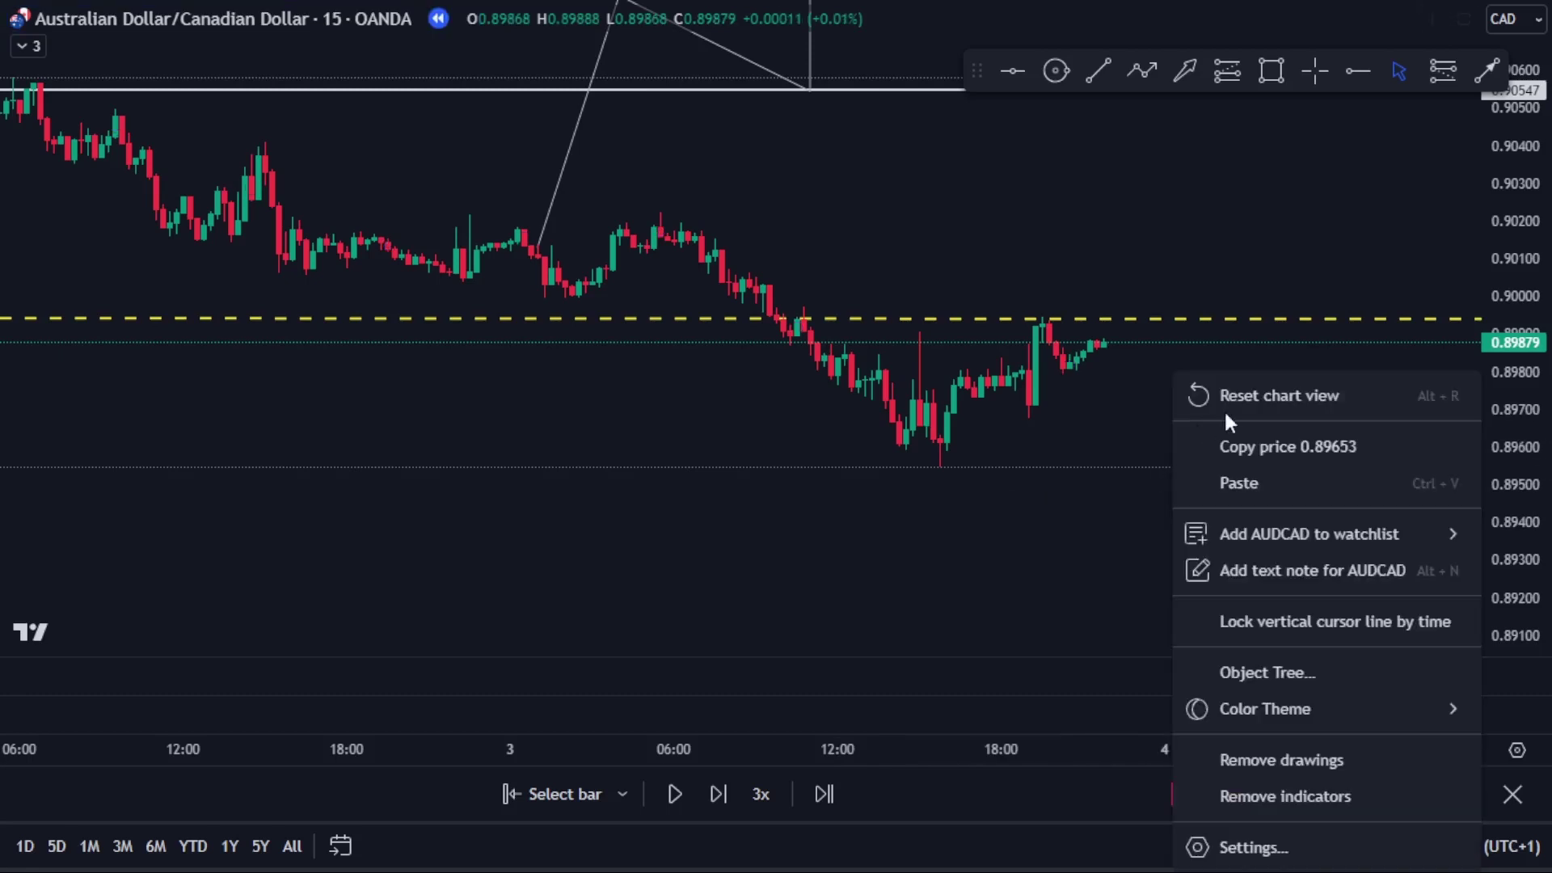
pyautogui.click(1239, 396)
pyautogui.moveTo(1288, 561); pyautogui.dragTo(1022, 520)
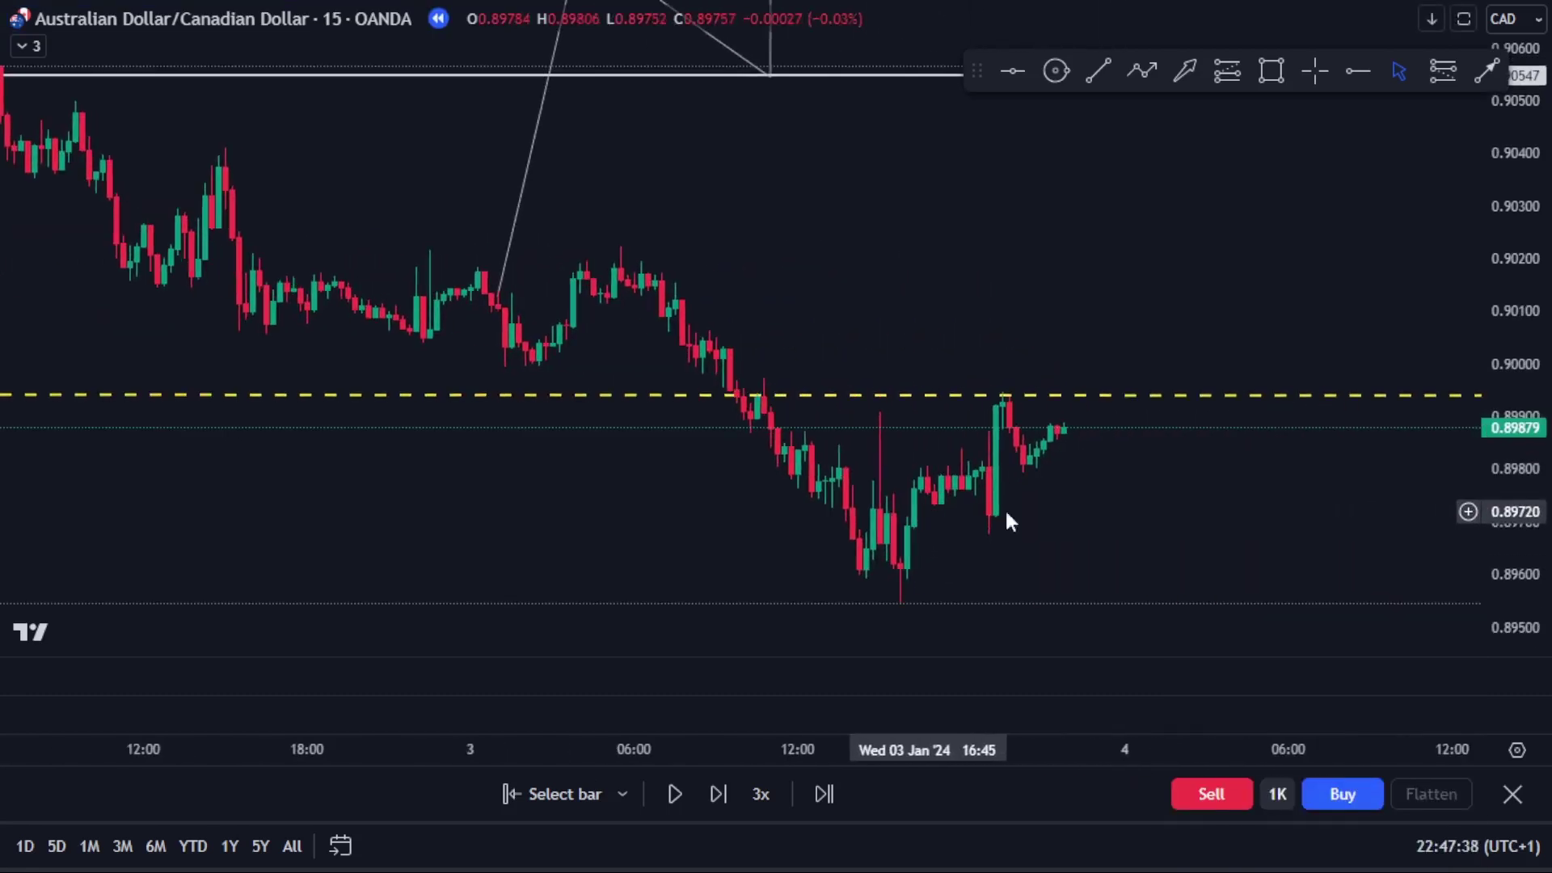
pyautogui.moveTo(1517, 407); pyautogui.dragTo(1126, 454)
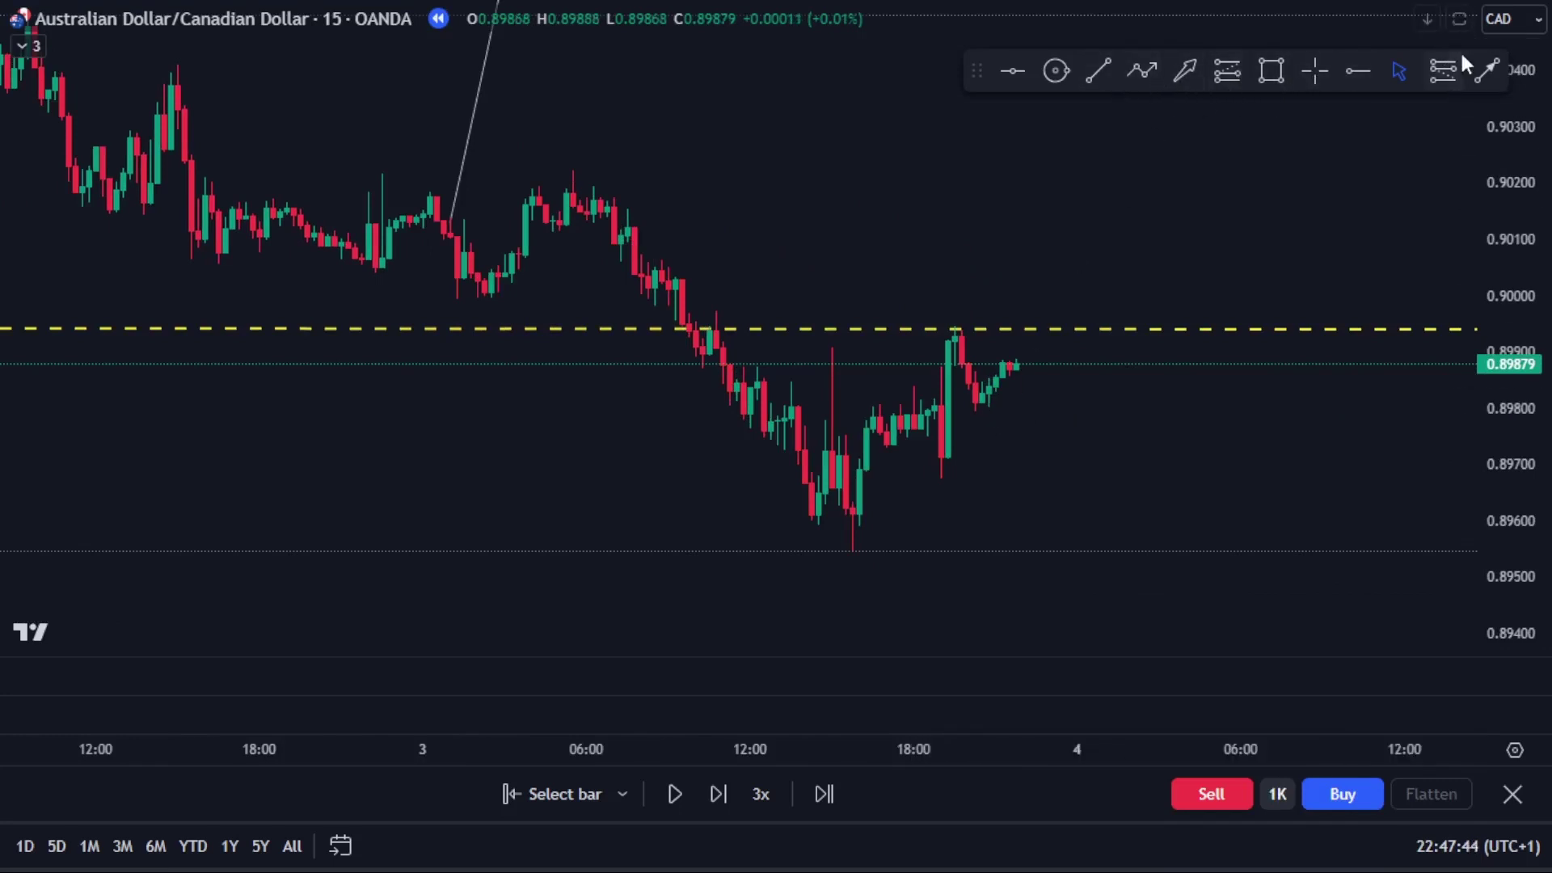
# - Draw a yellow arrow from below the low near 0.8949 up to the retest candle near 0.8978
pyautogui.click(1485, 71)
pyautogui.click(898, 583)
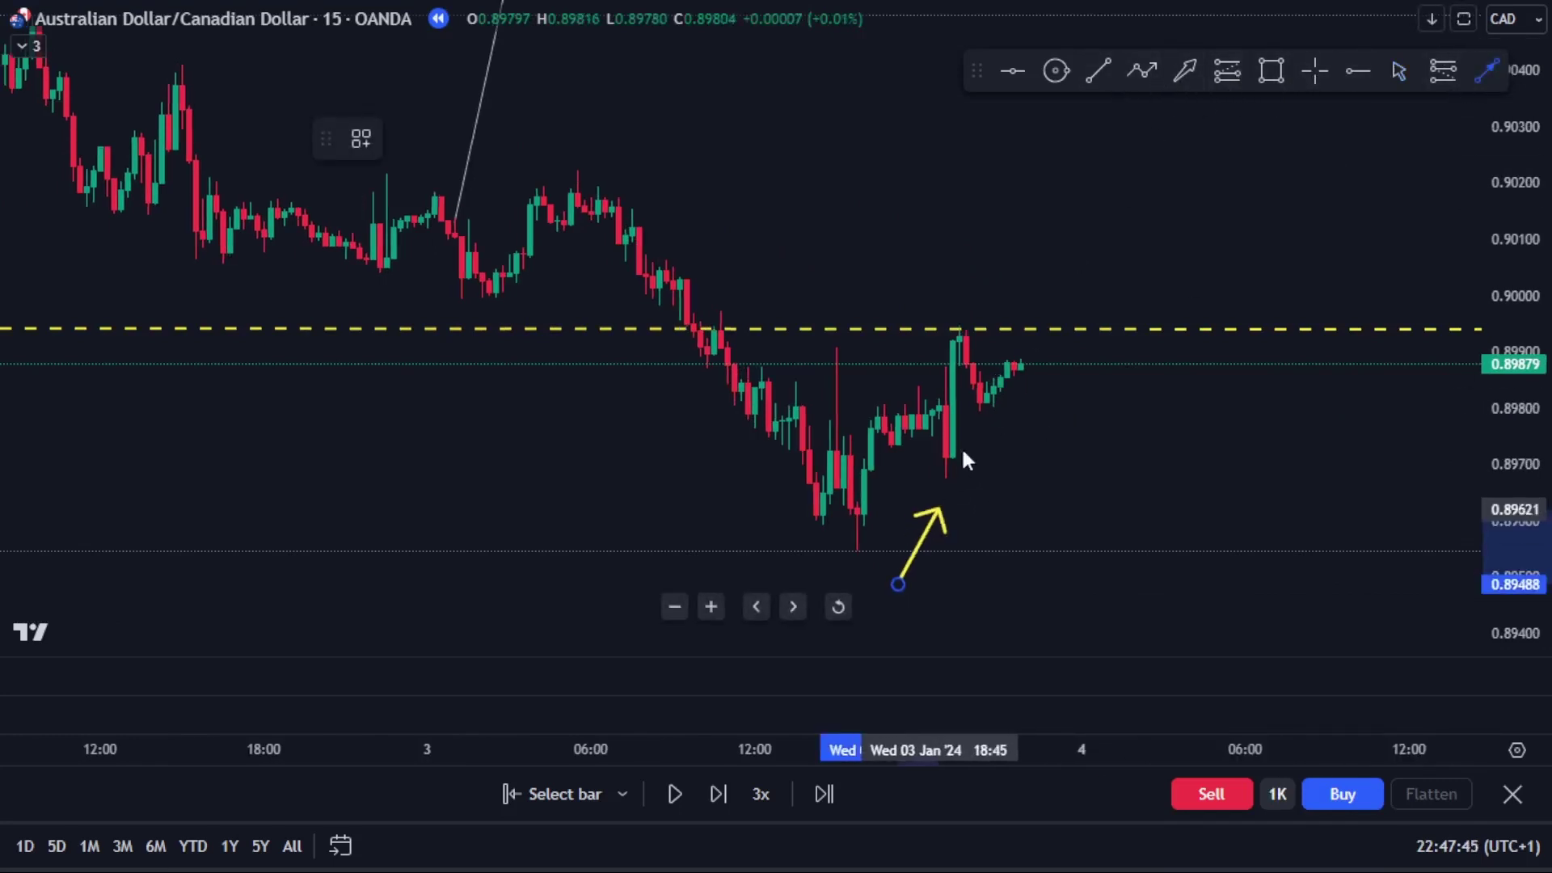
pyautogui.click(986, 412)
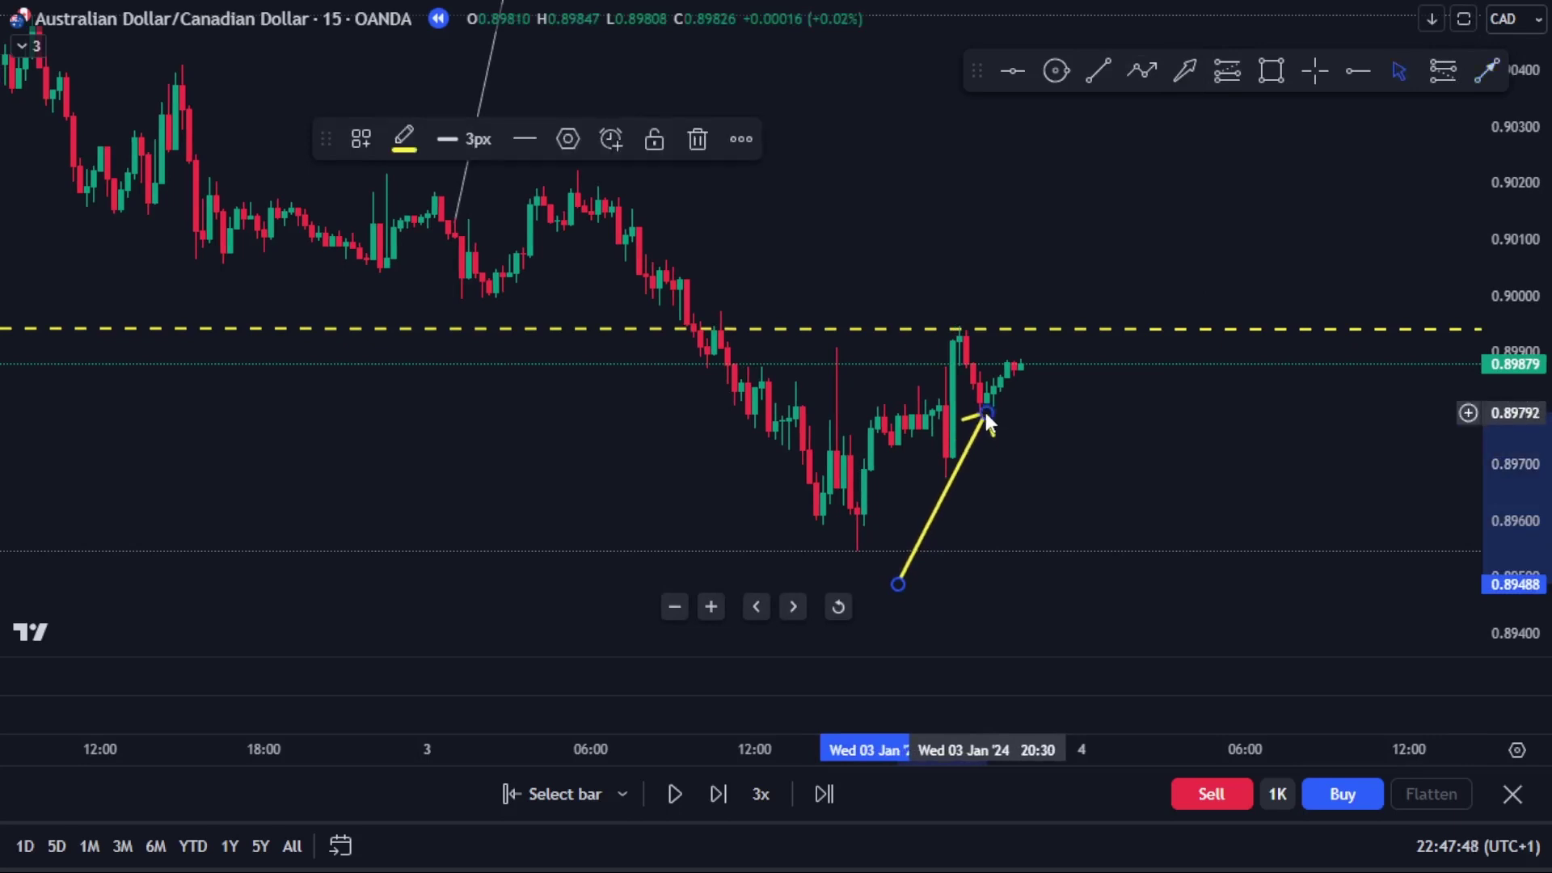
pyautogui.moveTo(986, 413); pyautogui.dragTo(974, 420)
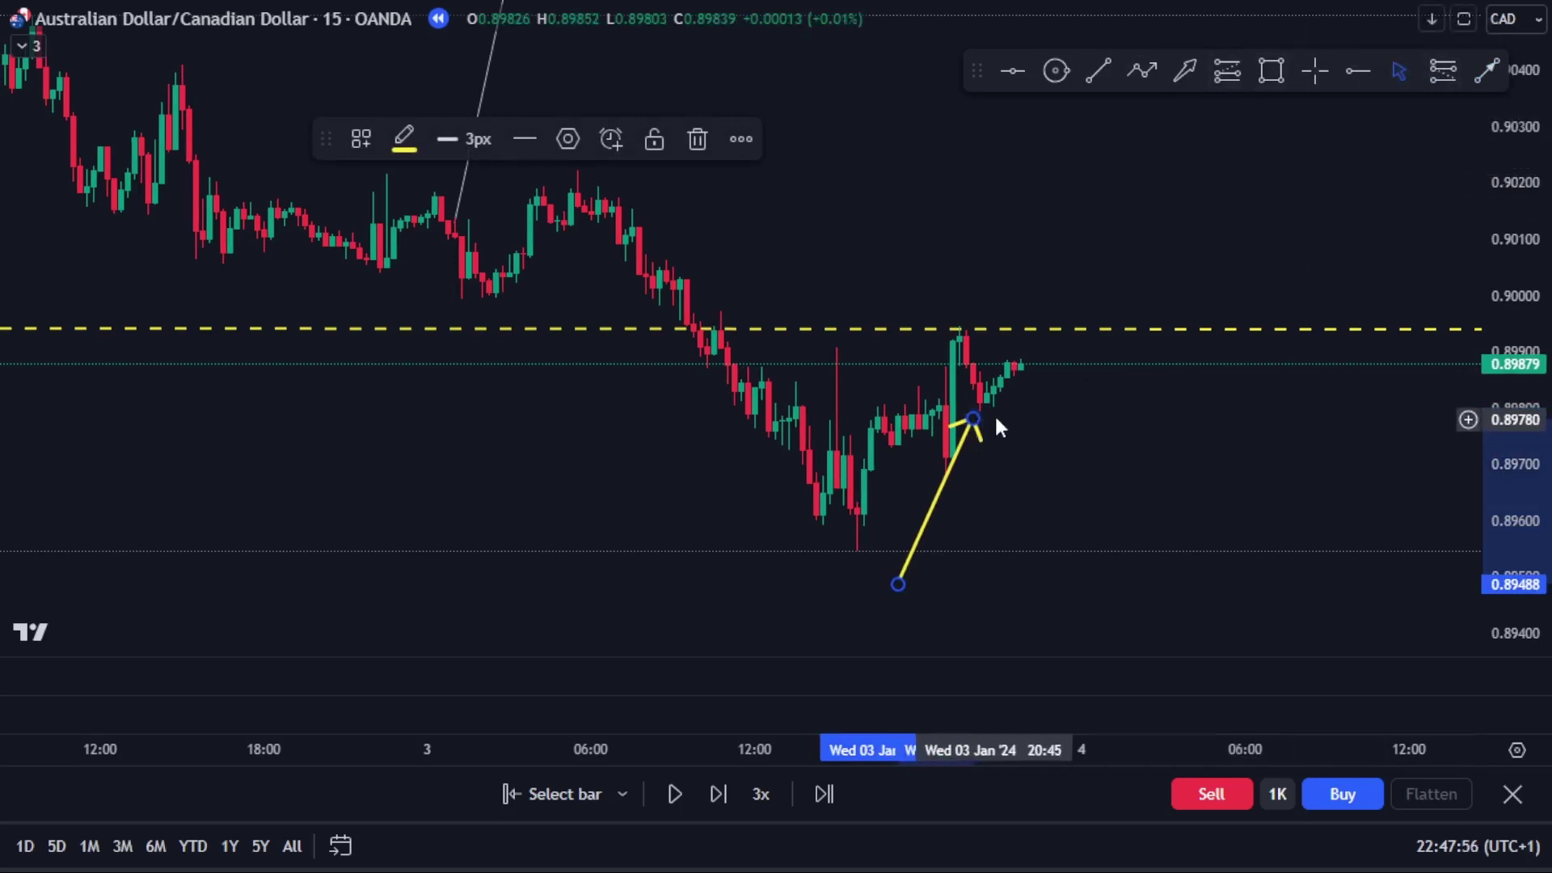
pyautogui.click(1031, 441)
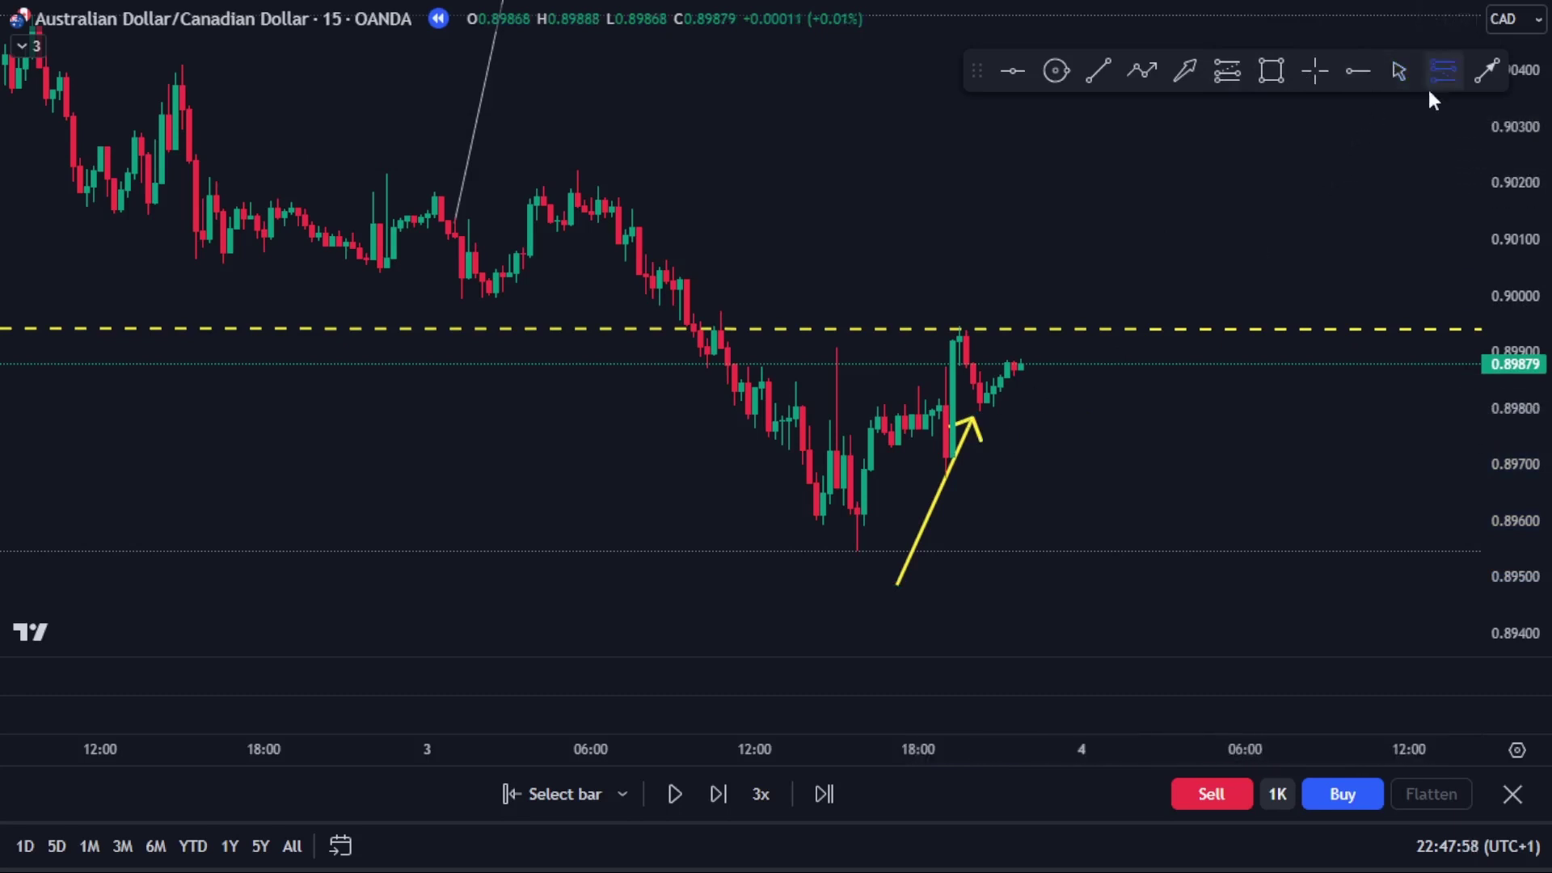
# - Place a short position box at the arrow tip and raise its stop above the dashed line
pyautogui.click(993, 419)
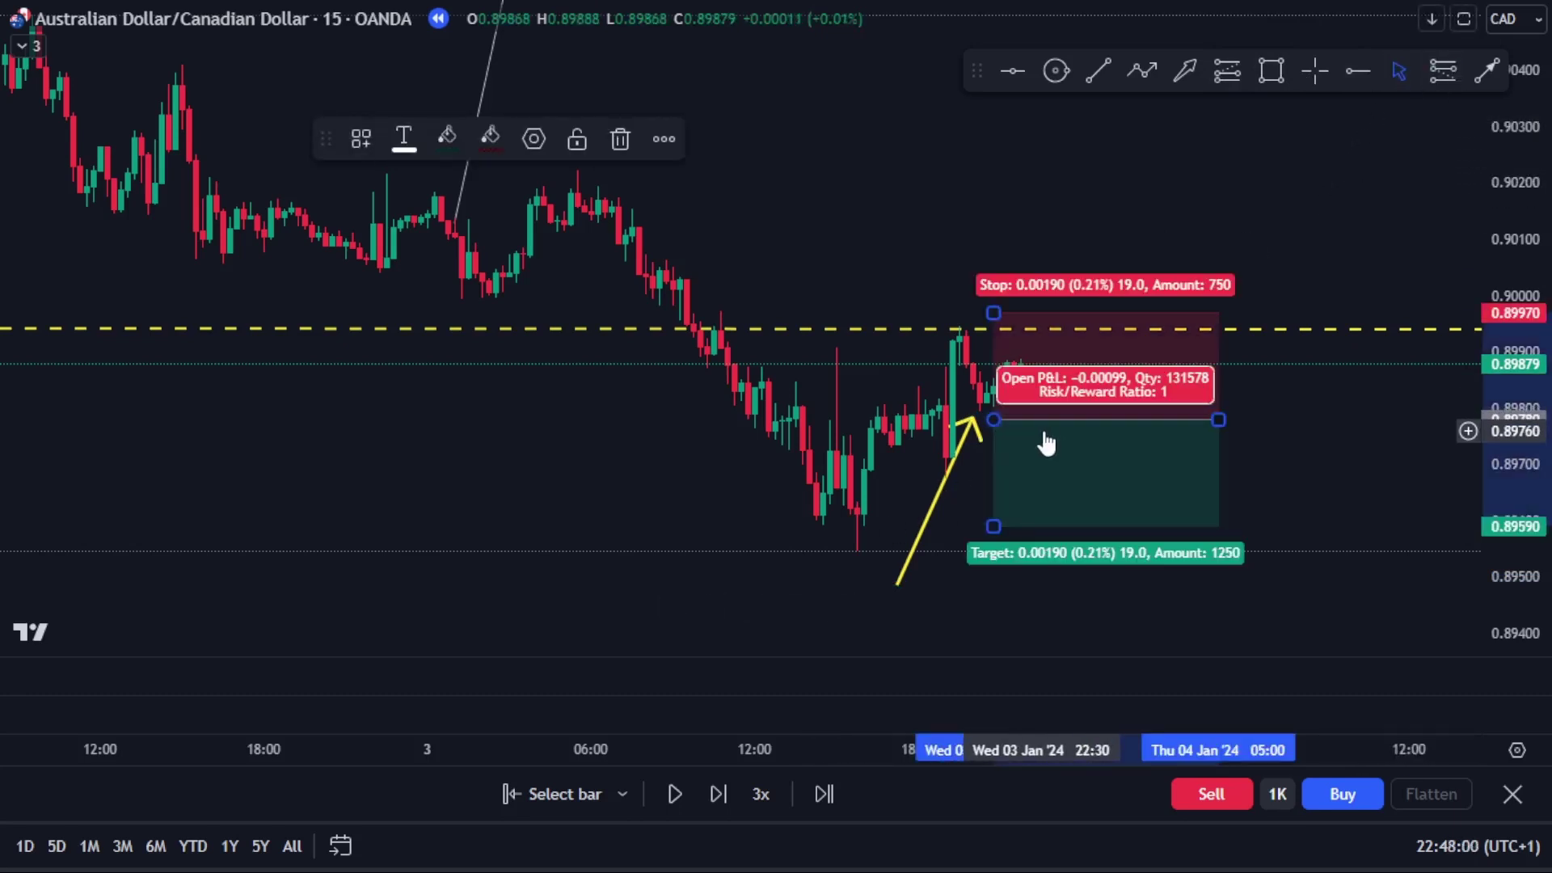
pyautogui.moveTo(993, 311); pyautogui.dragTo(976, 261)
pyautogui.scroll(-2, 910, 260)
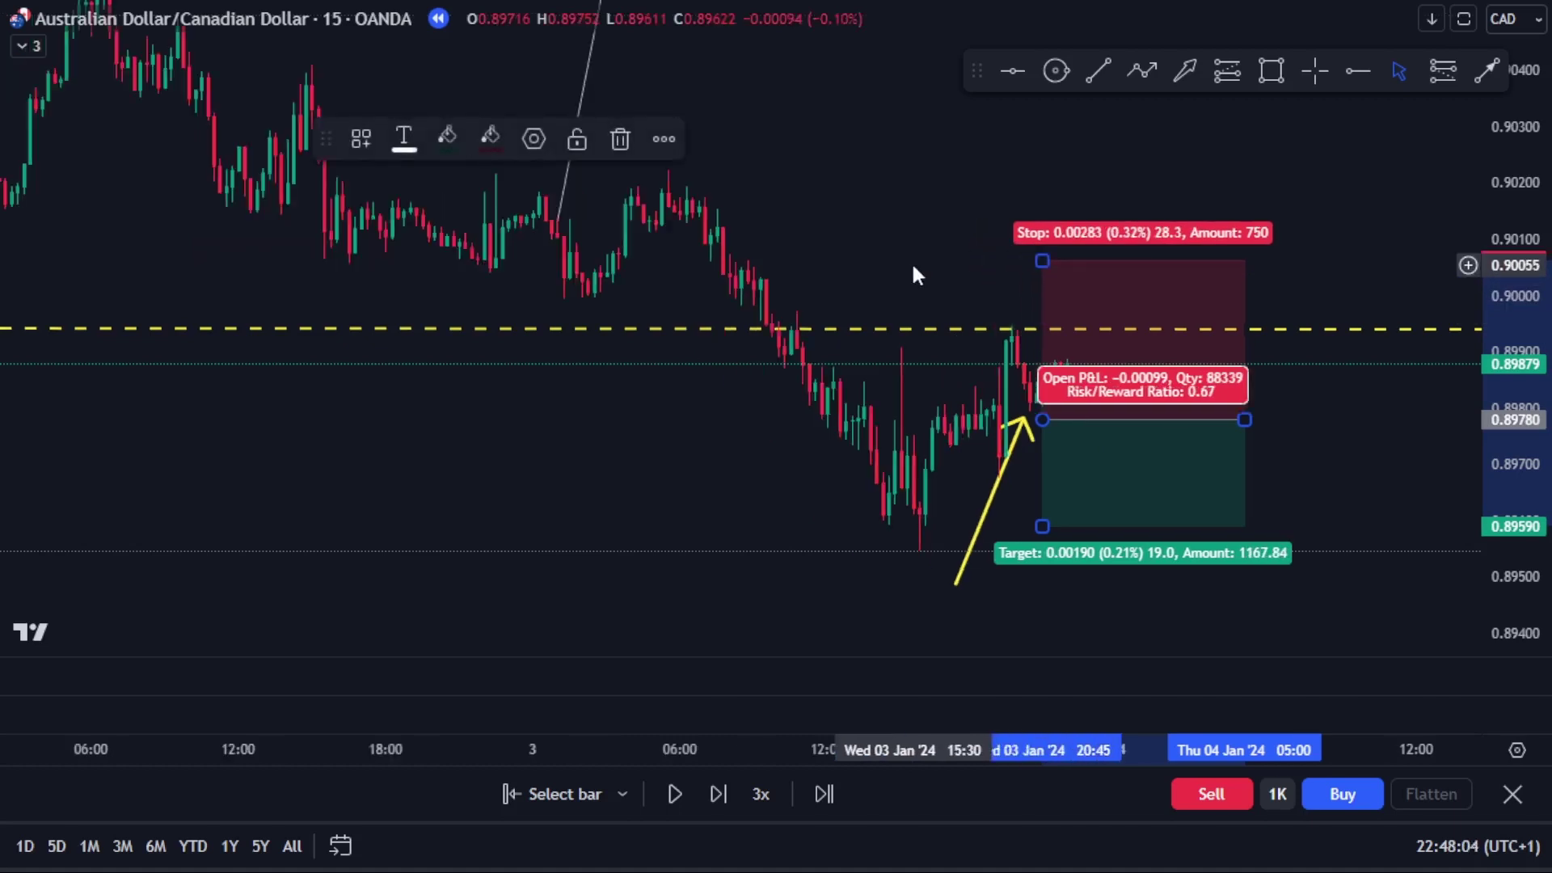
pyautogui.moveTo(934, 291); pyautogui.dragTo(887, 225)
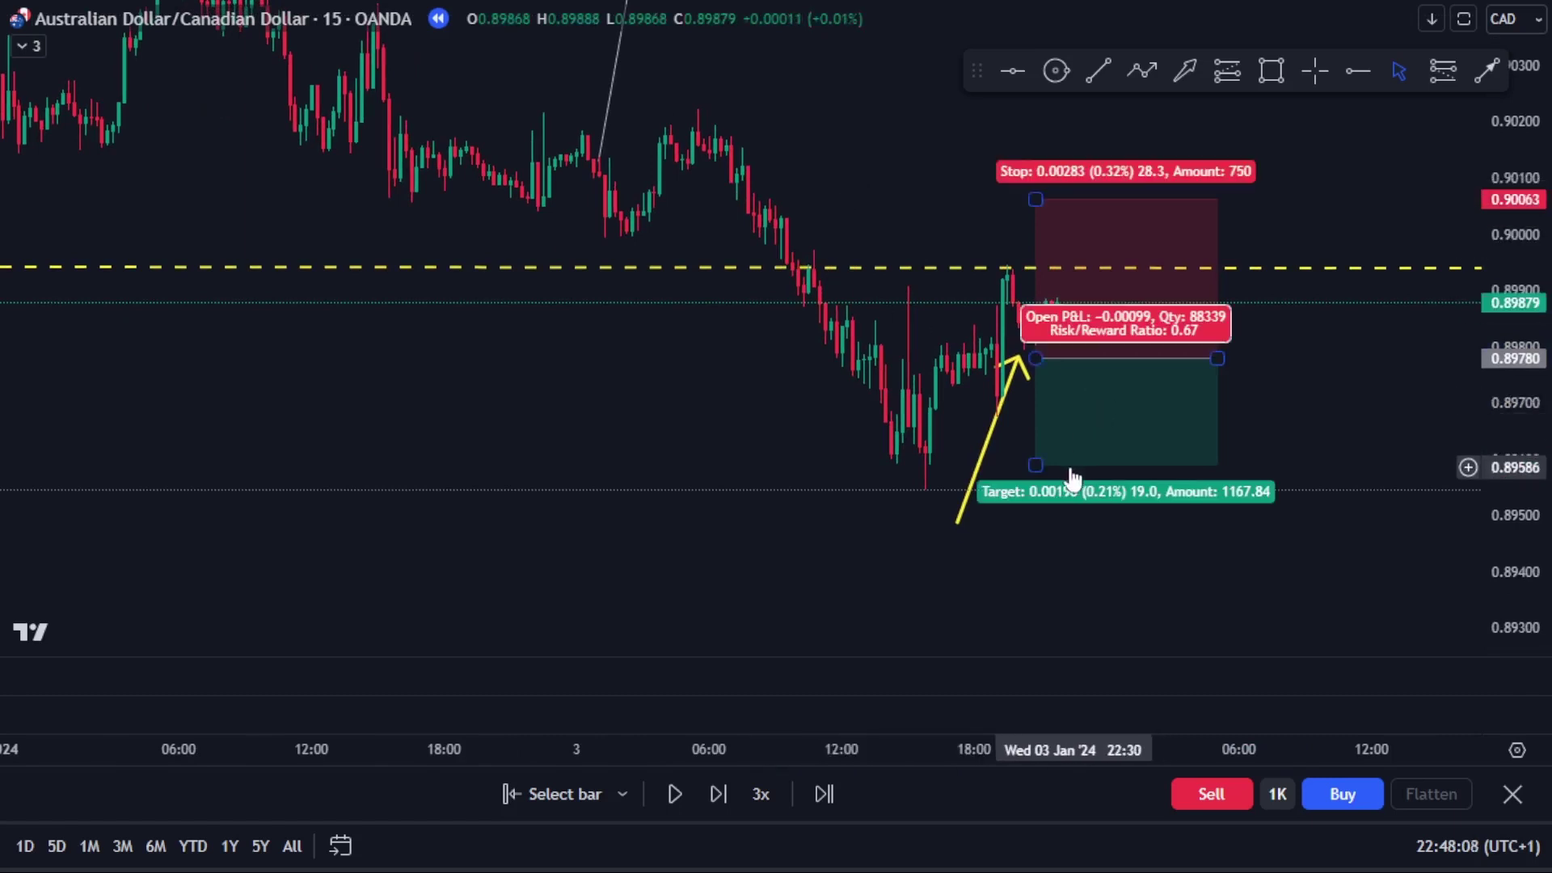
# - Switch back to the 1-hour interval and refit the view around the trade setup
pyautogui.click(326, 19)
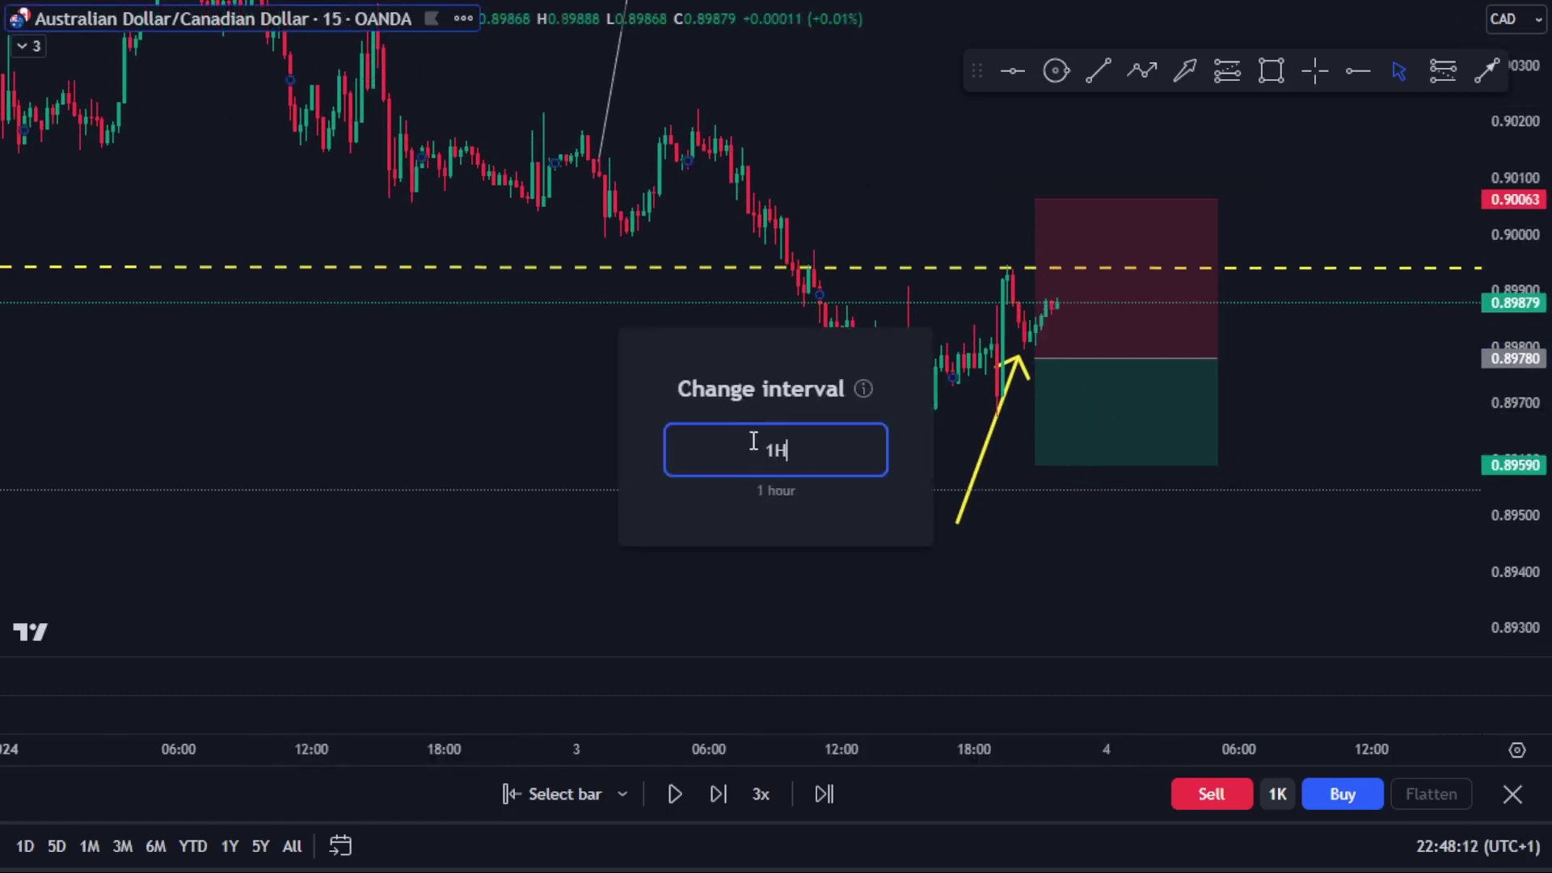
pyautogui.press('Return')
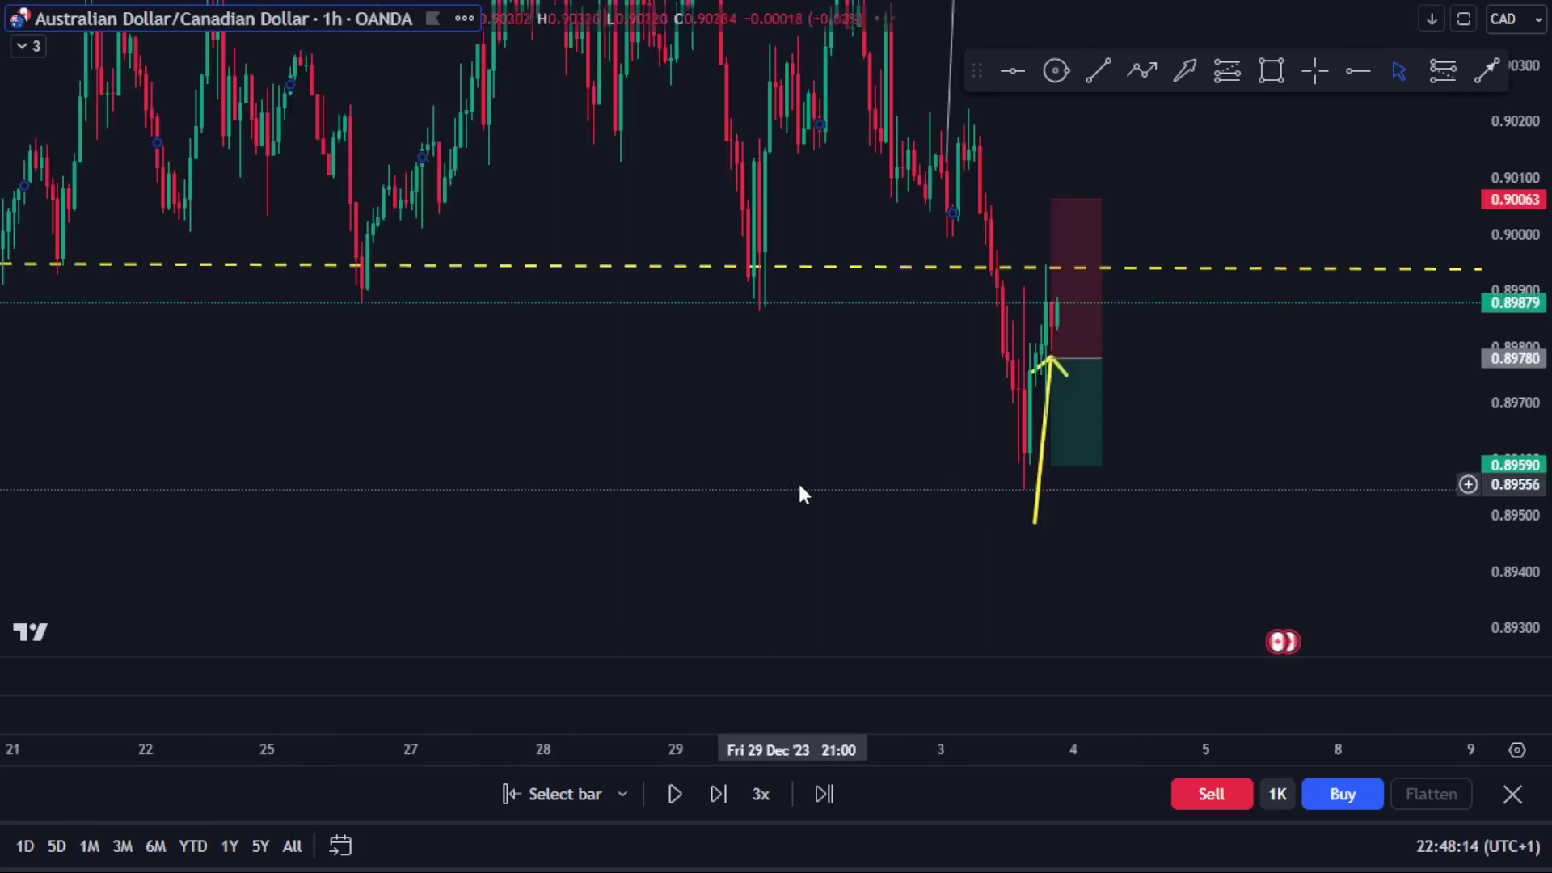
pyautogui.rightClick(1258, 390)
pyautogui.click(1298, 392)
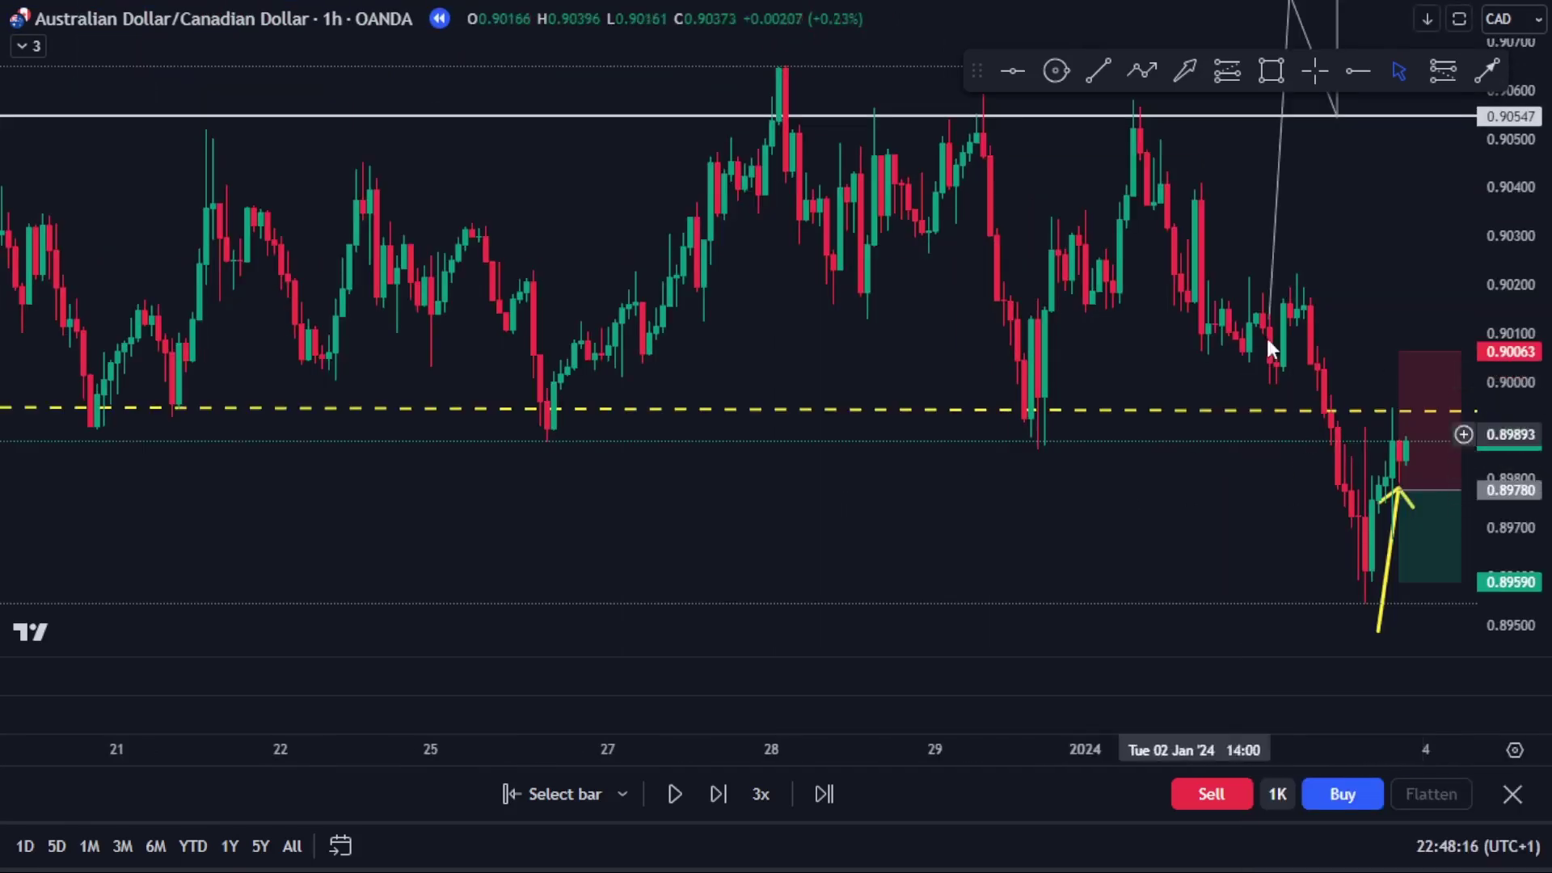
pyautogui.moveTo(1463, 245); pyautogui.dragTo(985, 382)
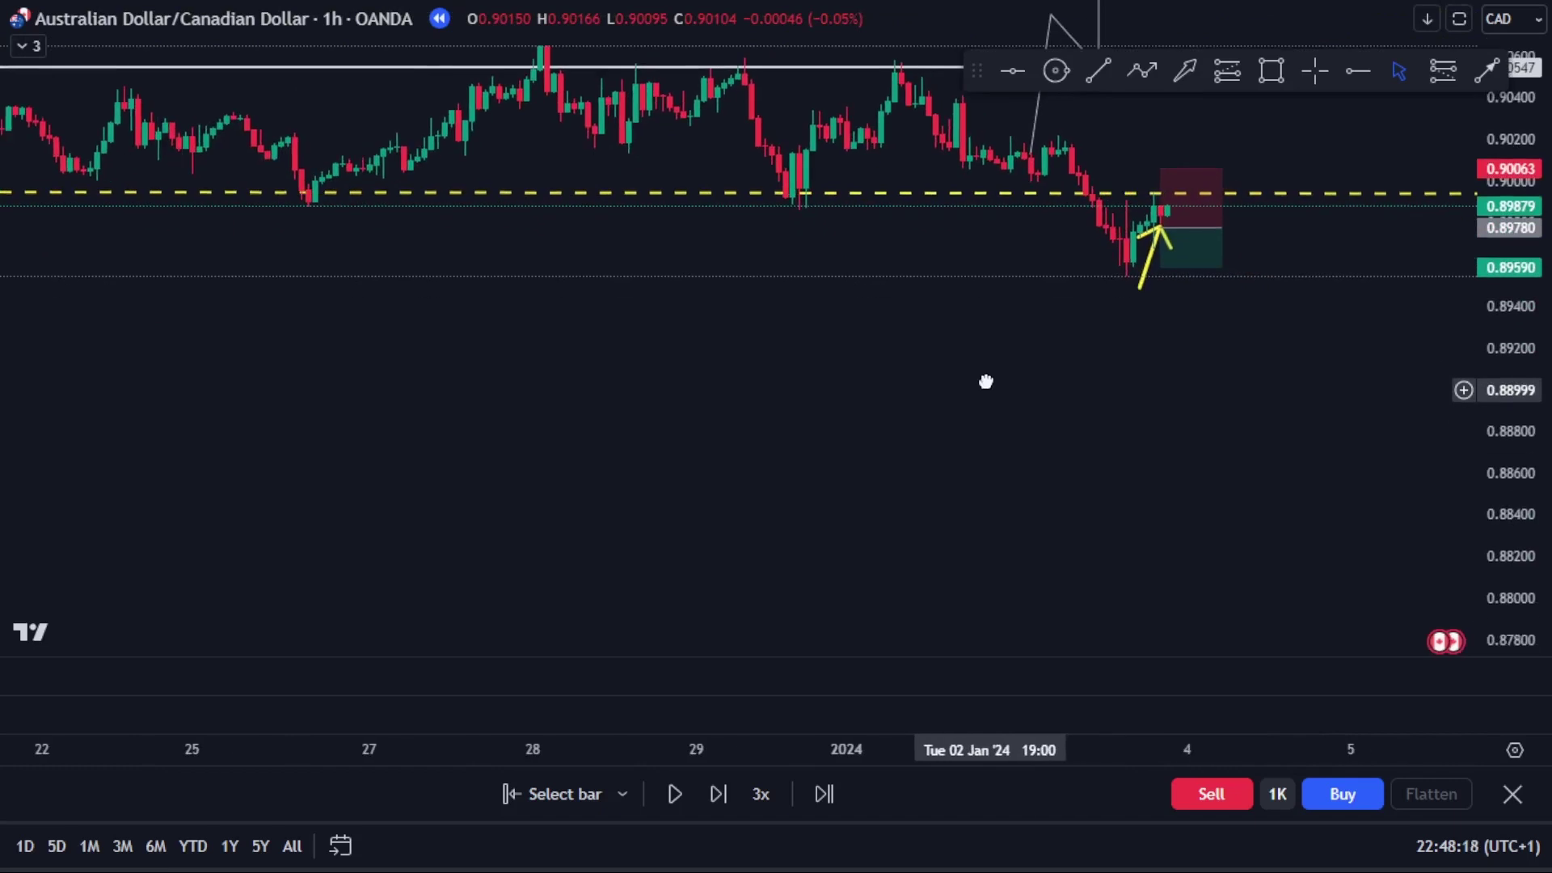
pyautogui.scroll(-5, 986, 382)
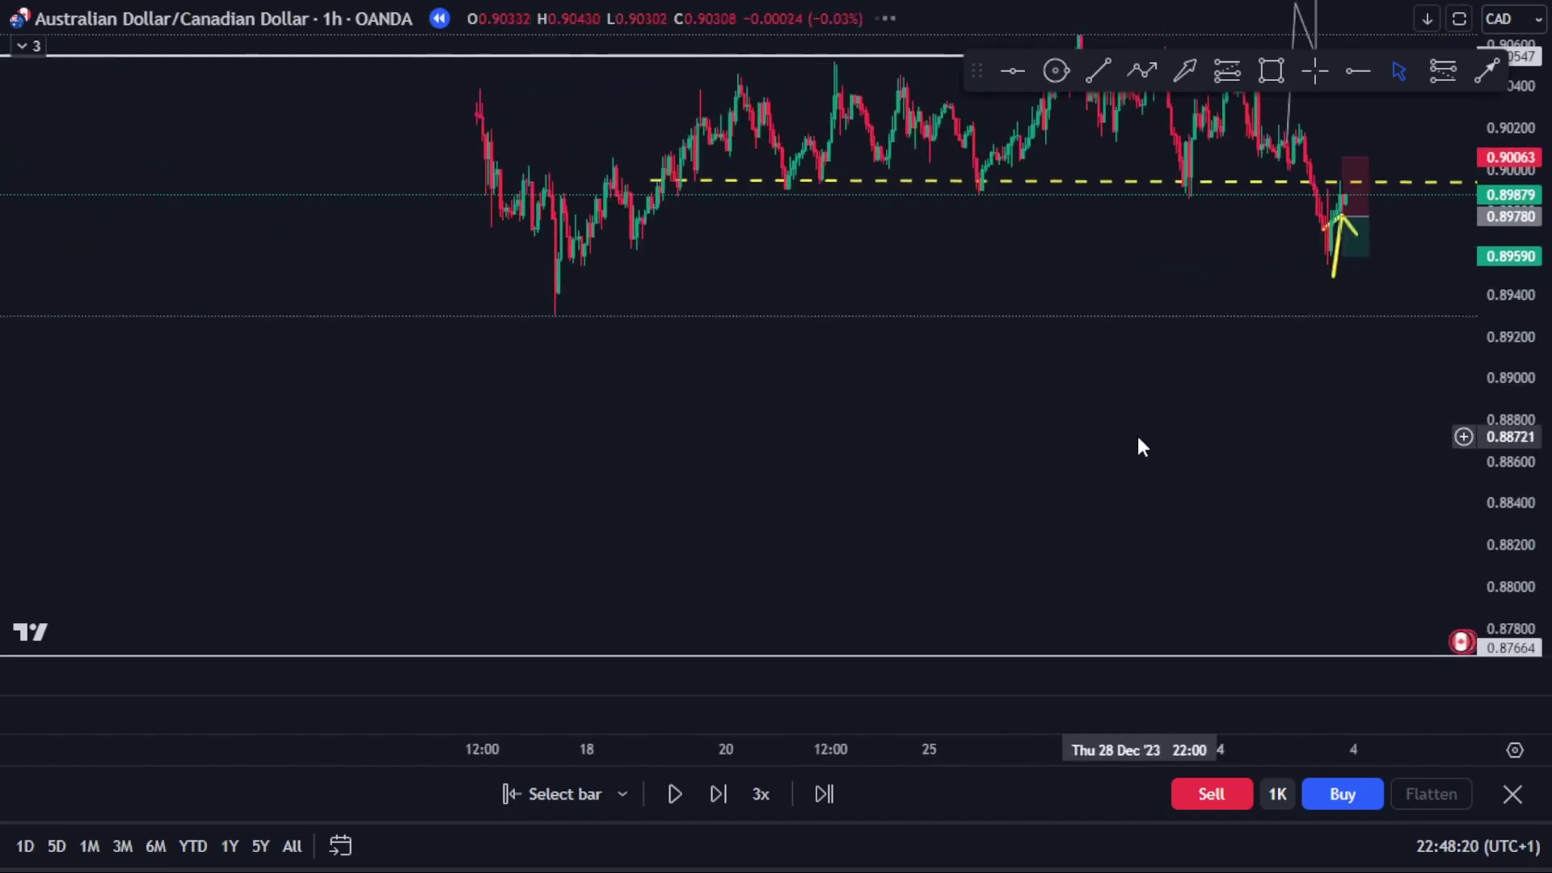
pyautogui.scroll(-5, 1136, 433)
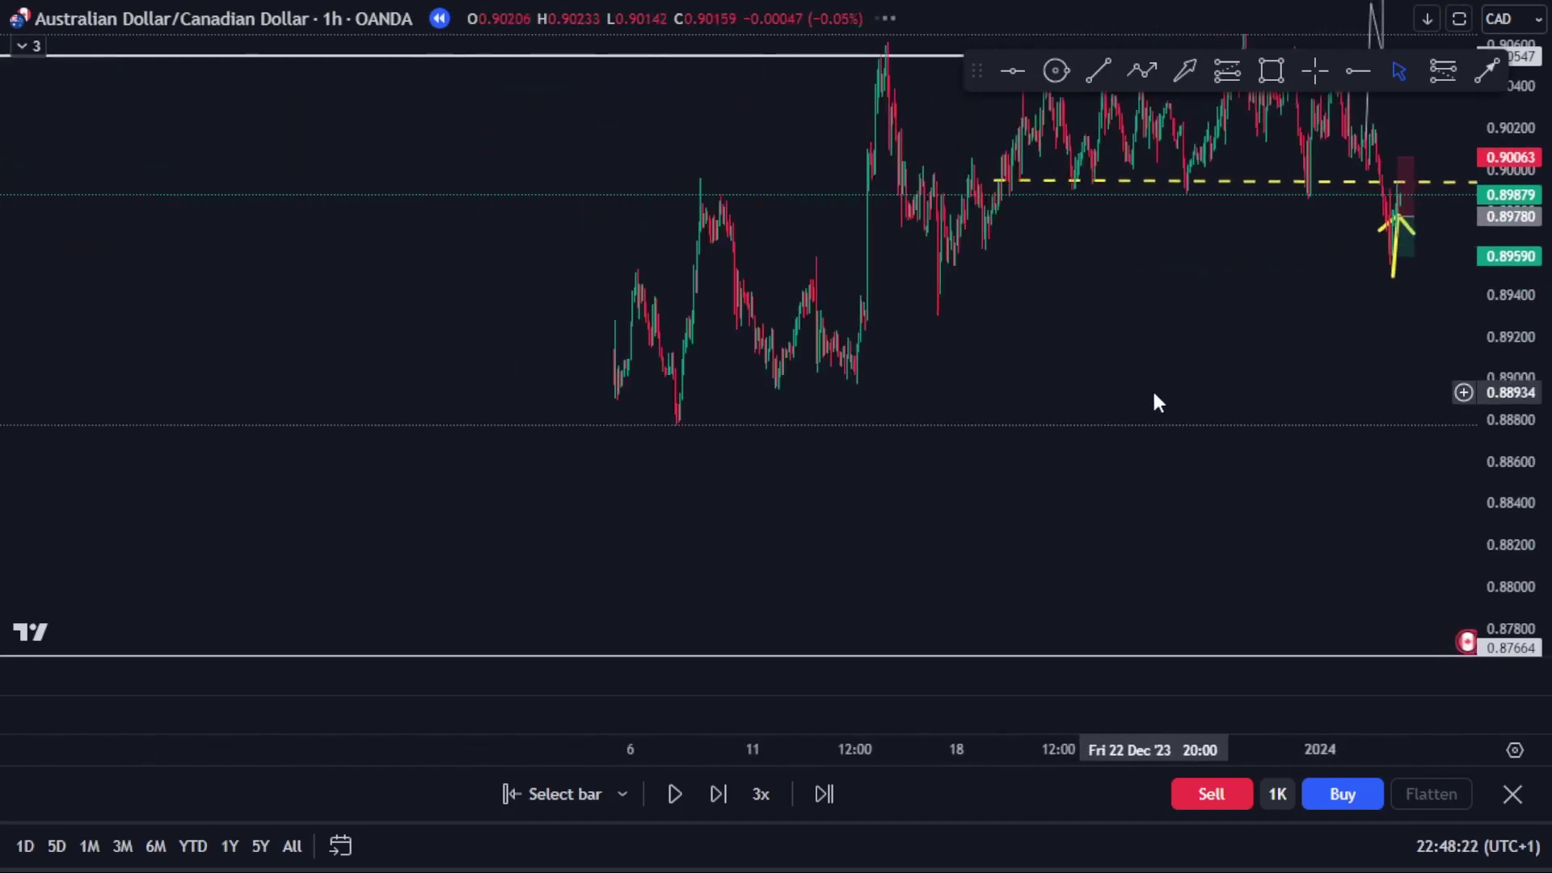
pyautogui.moveTo(1153, 402); pyautogui.dragTo(1035, 283)
# - Extend the short box's target lower, widen it rightward, and set the stop at 0.90111
pyautogui.click(1295, 172)
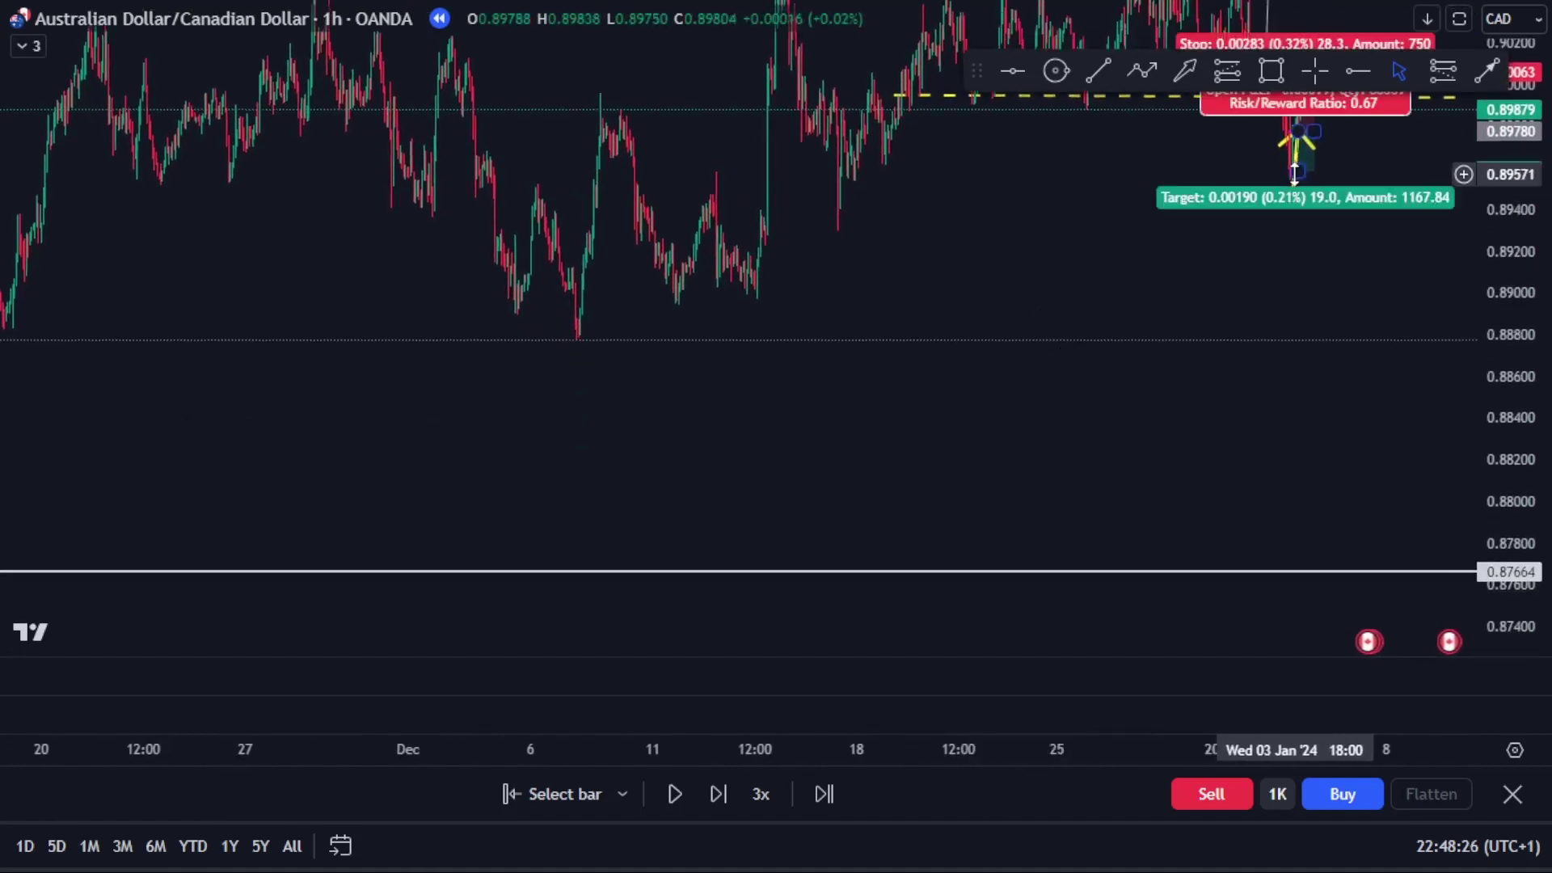
pyautogui.moveTo(1295, 172); pyautogui.dragTo(1293, 336)
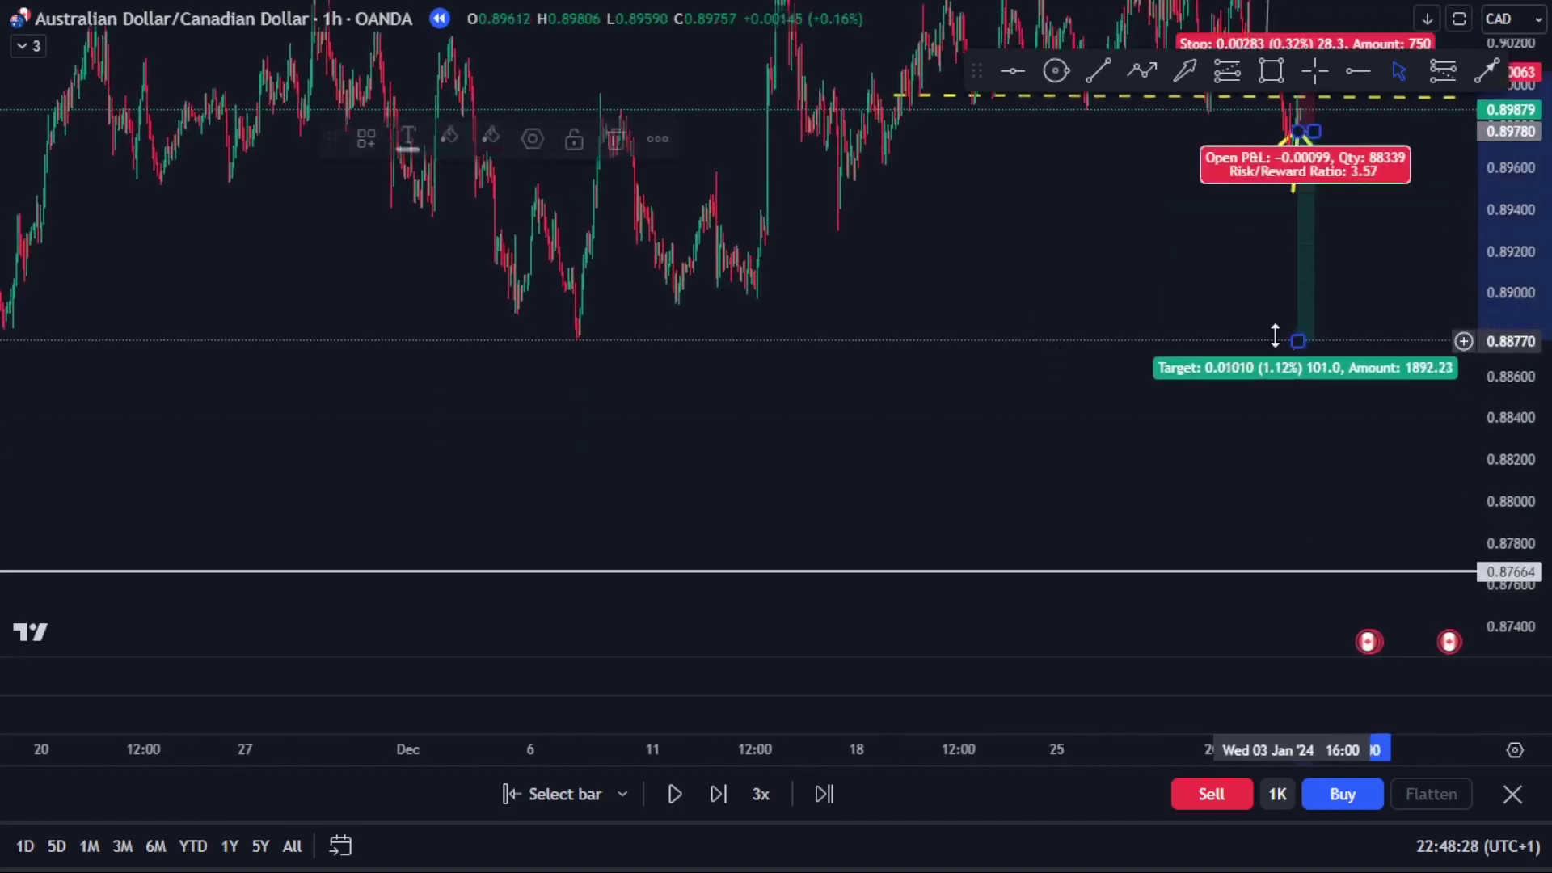
pyautogui.moveTo(1148, 294); pyautogui.dragTo(1101, 327)
pyautogui.rightClick(1268, 333)
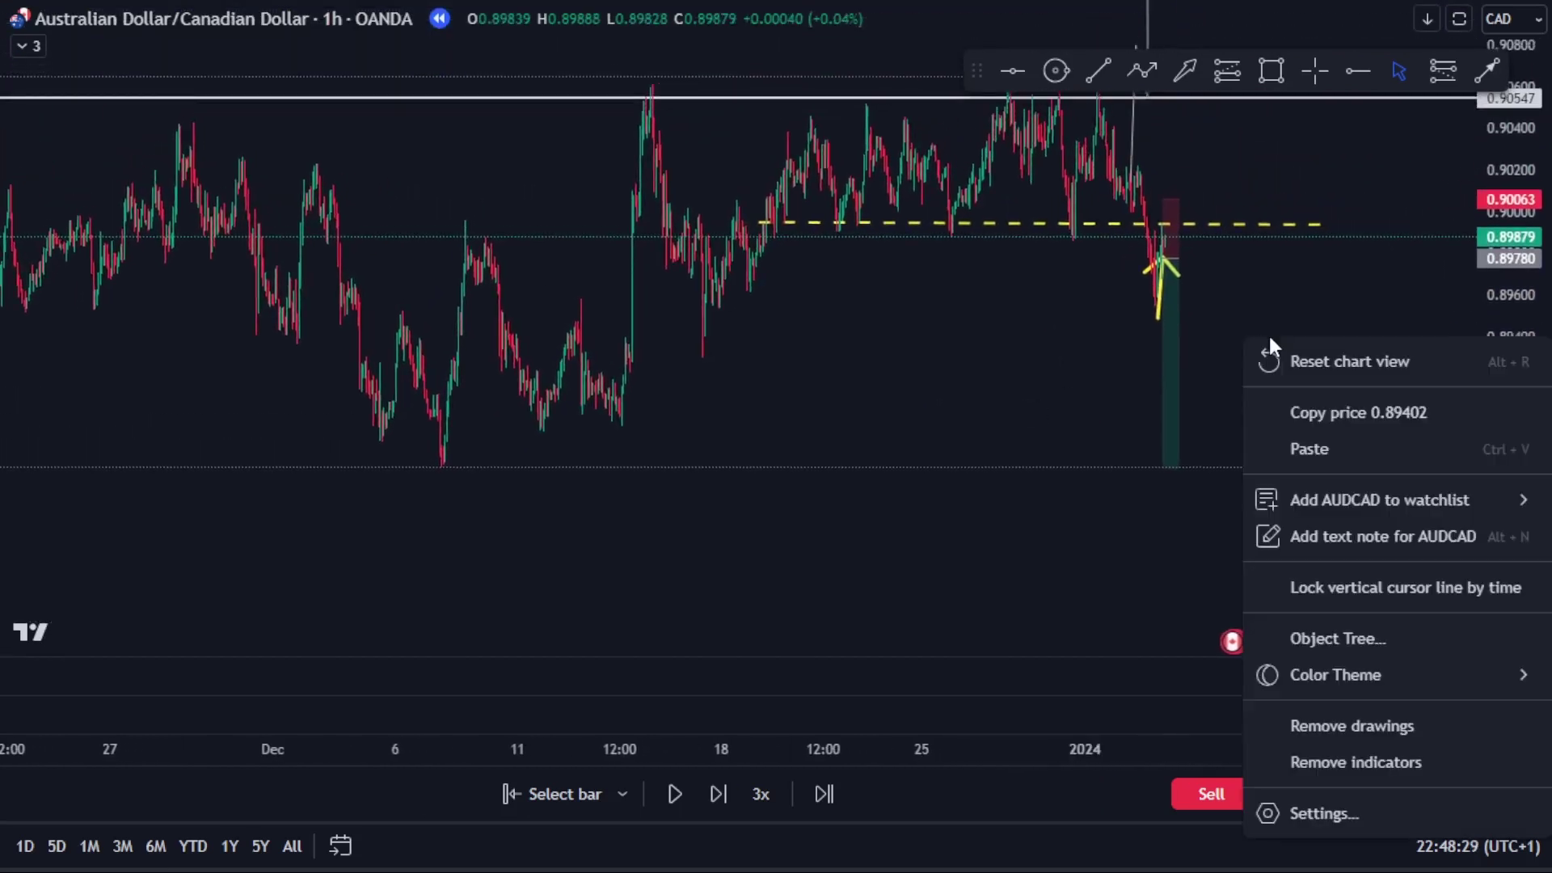
pyautogui.click(1322, 356)
pyautogui.moveTo(1160, 497); pyautogui.dragTo(793, 488)
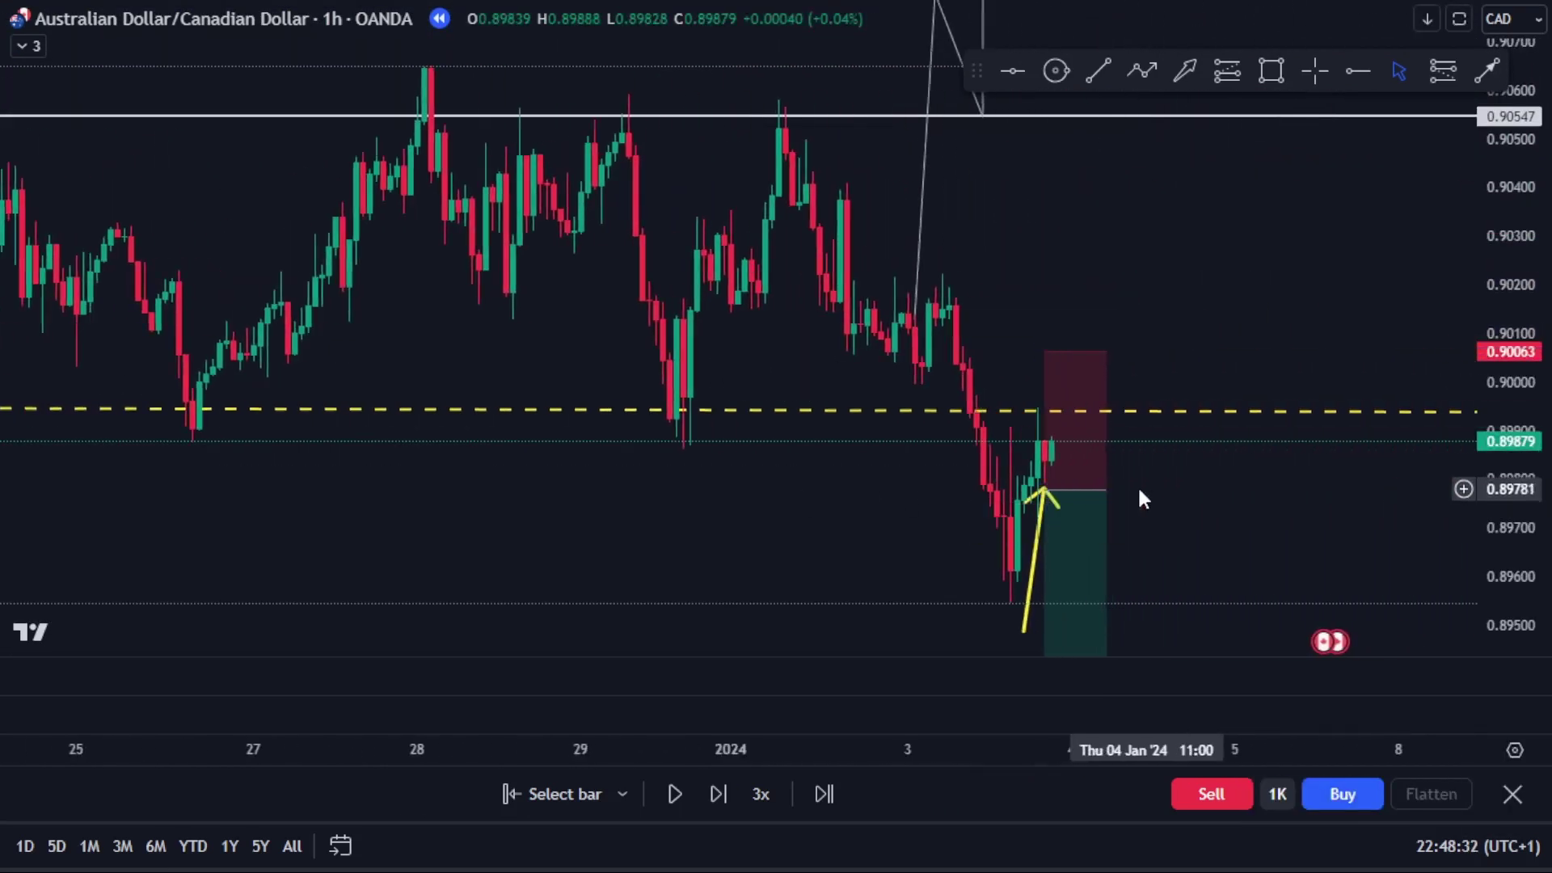
pyautogui.moveTo(1104, 494); pyautogui.dragTo(1272, 488)
pyautogui.click(1370, 482)
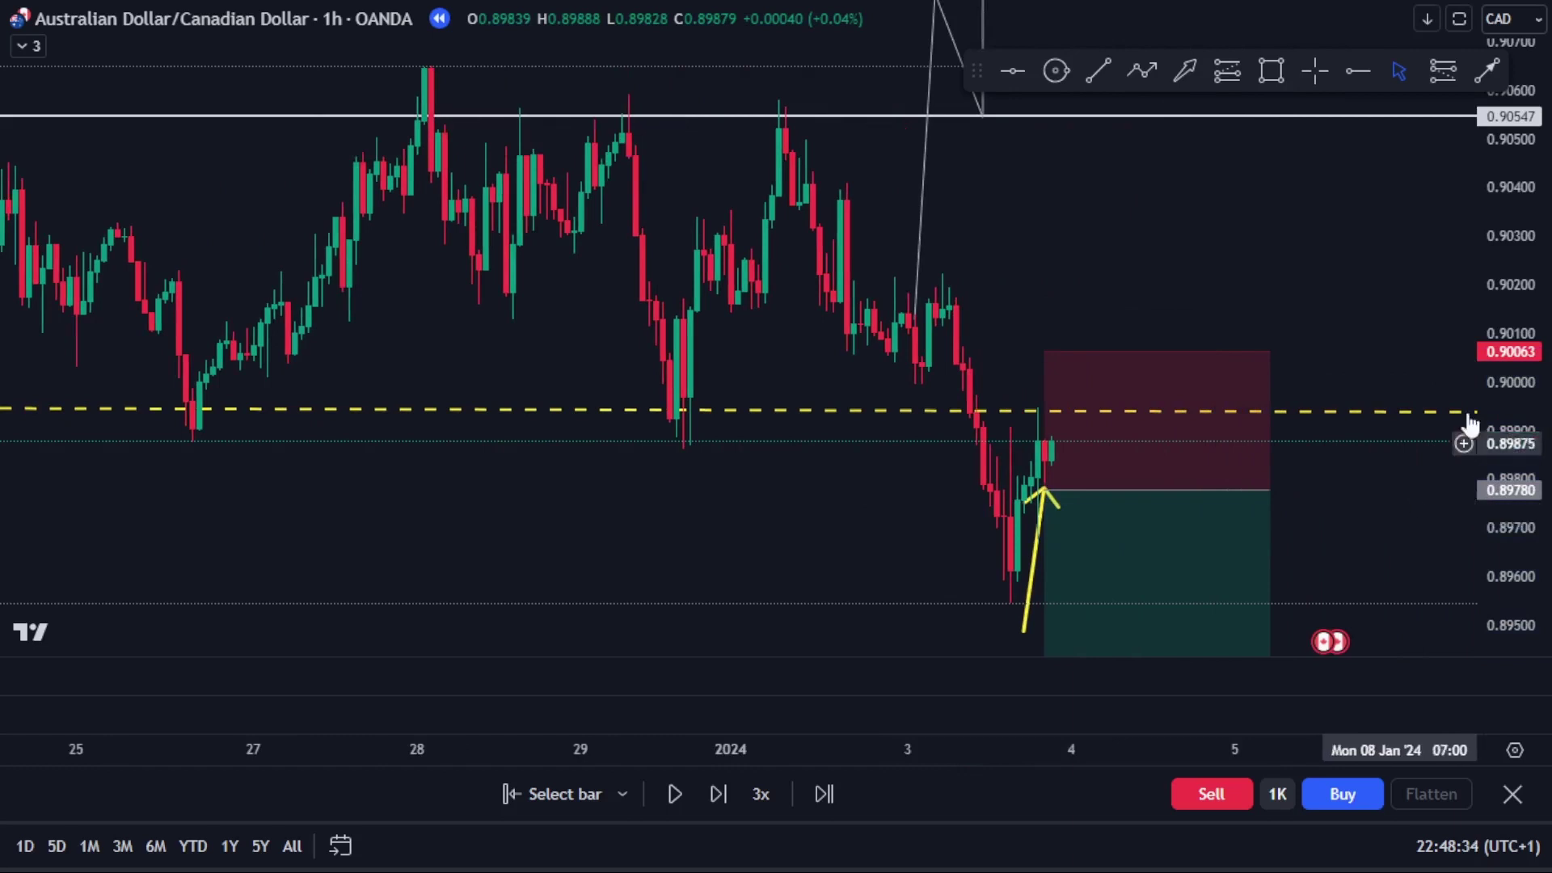
pyautogui.click(1056, 307)
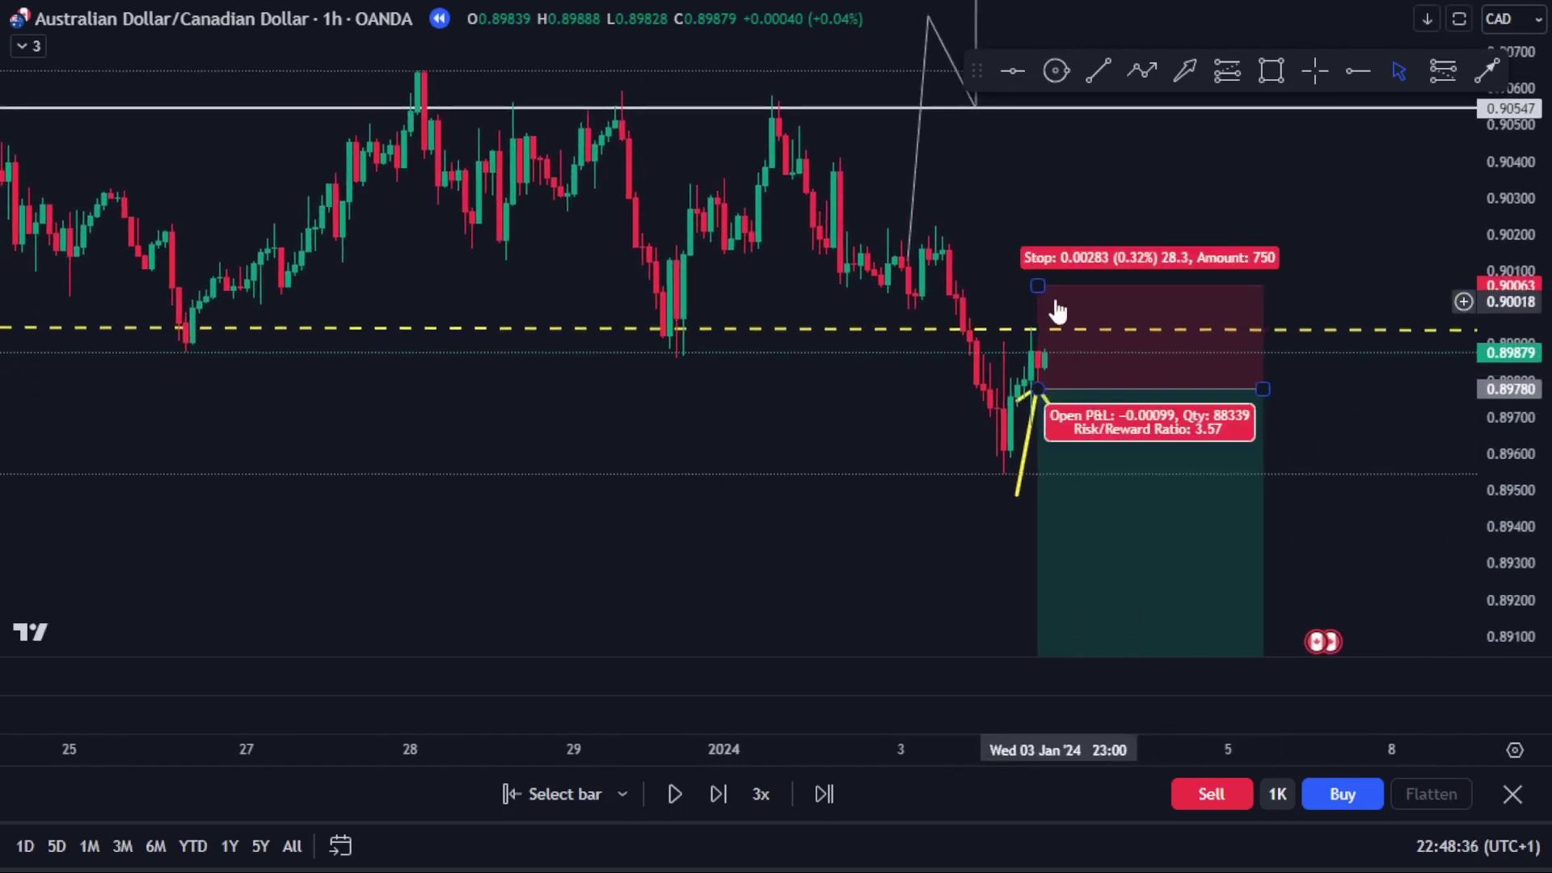
pyautogui.moveTo(1039, 284); pyautogui.dragTo(1039, 268)
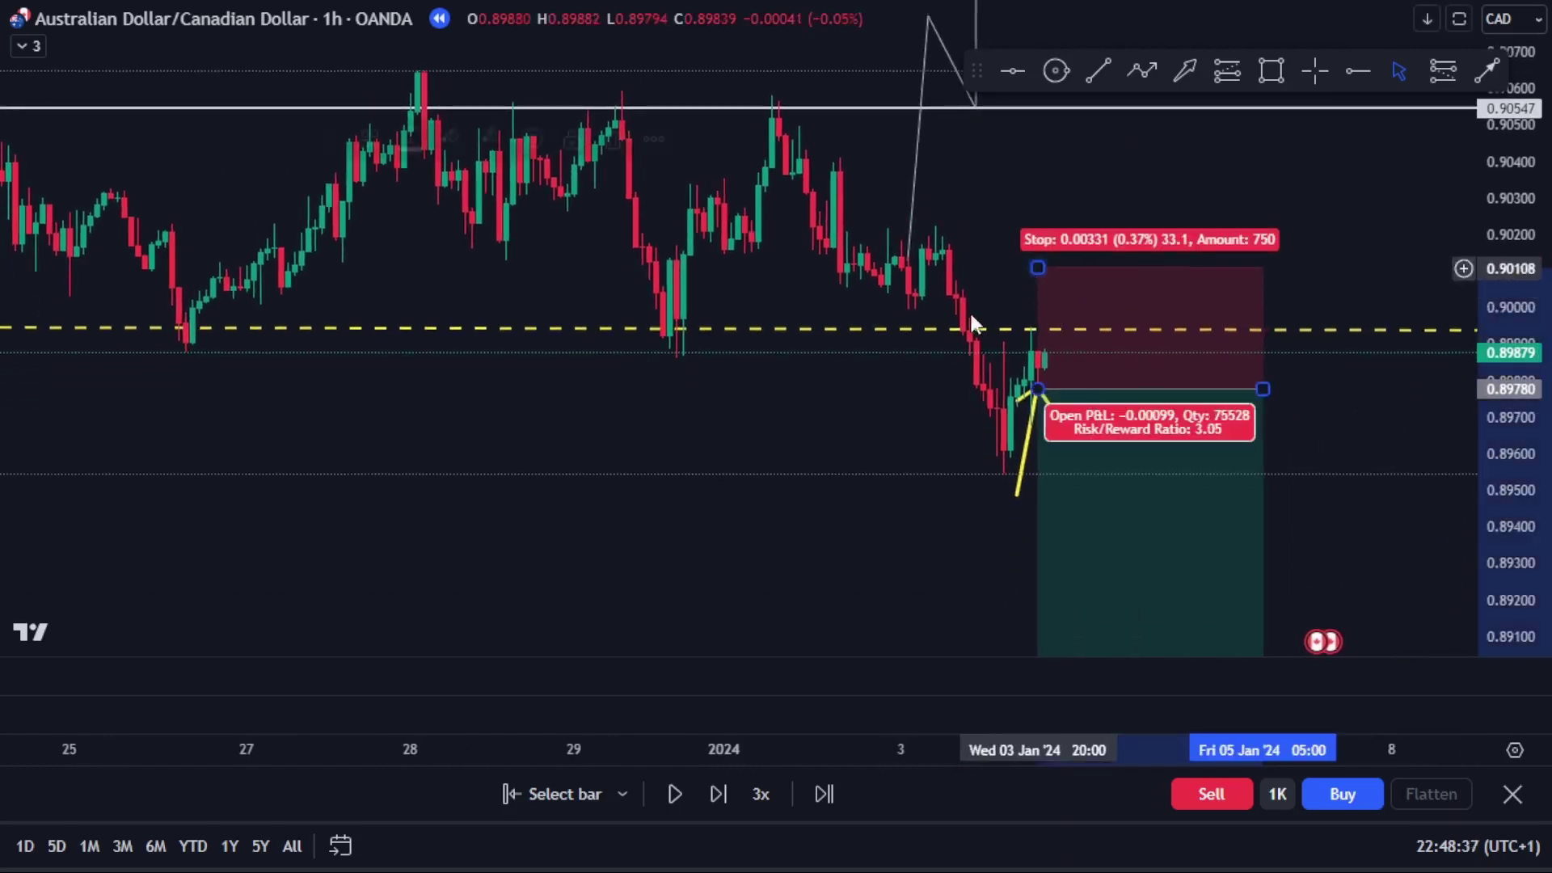
pyautogui.click(684, 533)
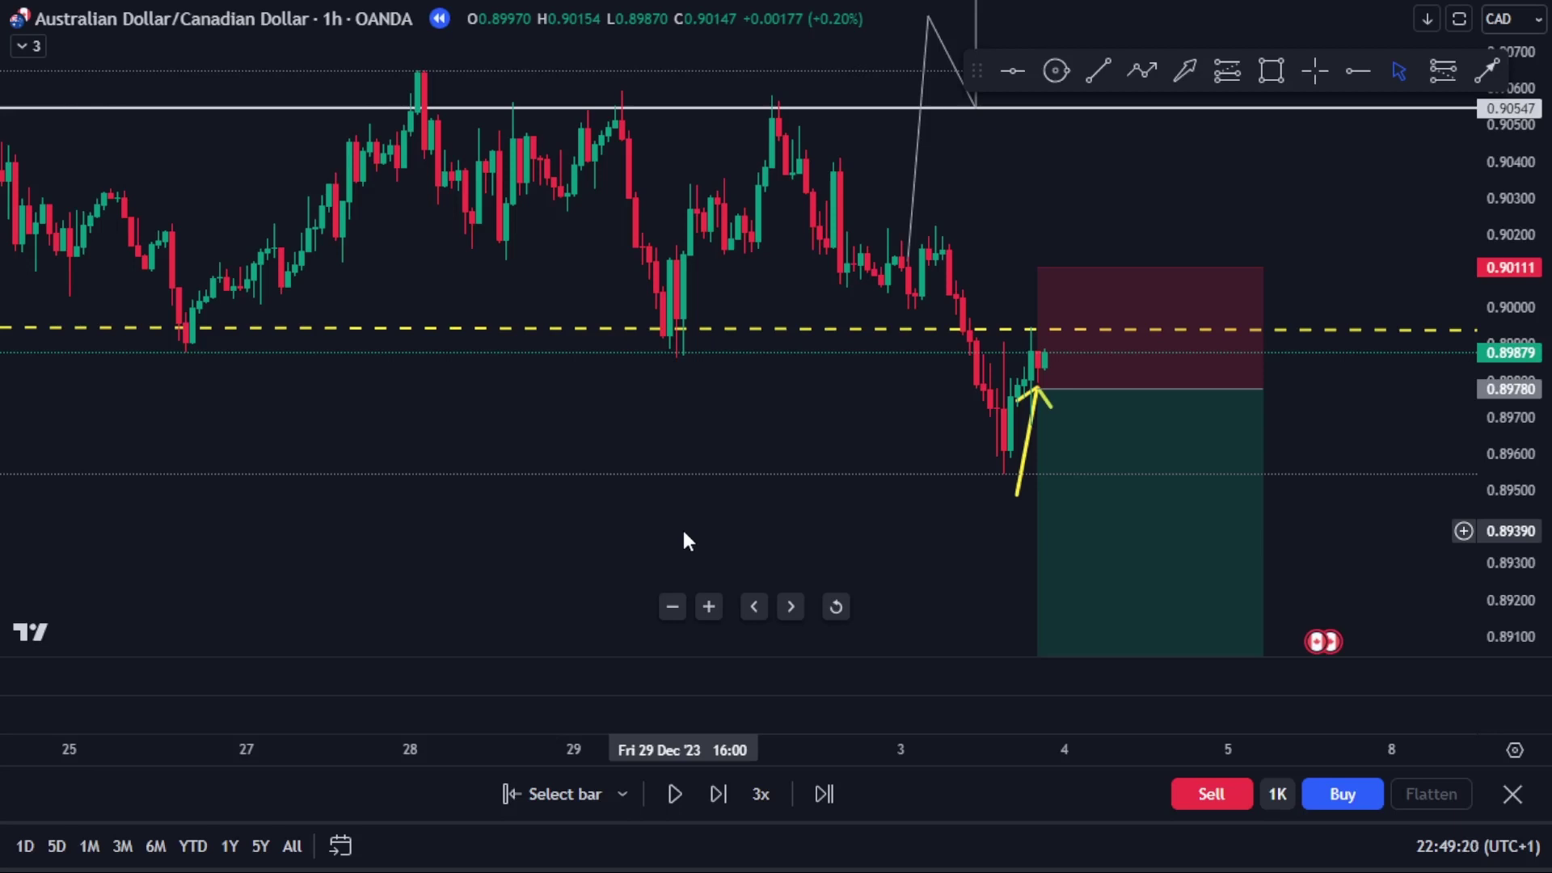
# - Raise the stop to about 0.90152 and compress the price axis to reveal the target
pyautogui.scroll(-4, 681, 527)
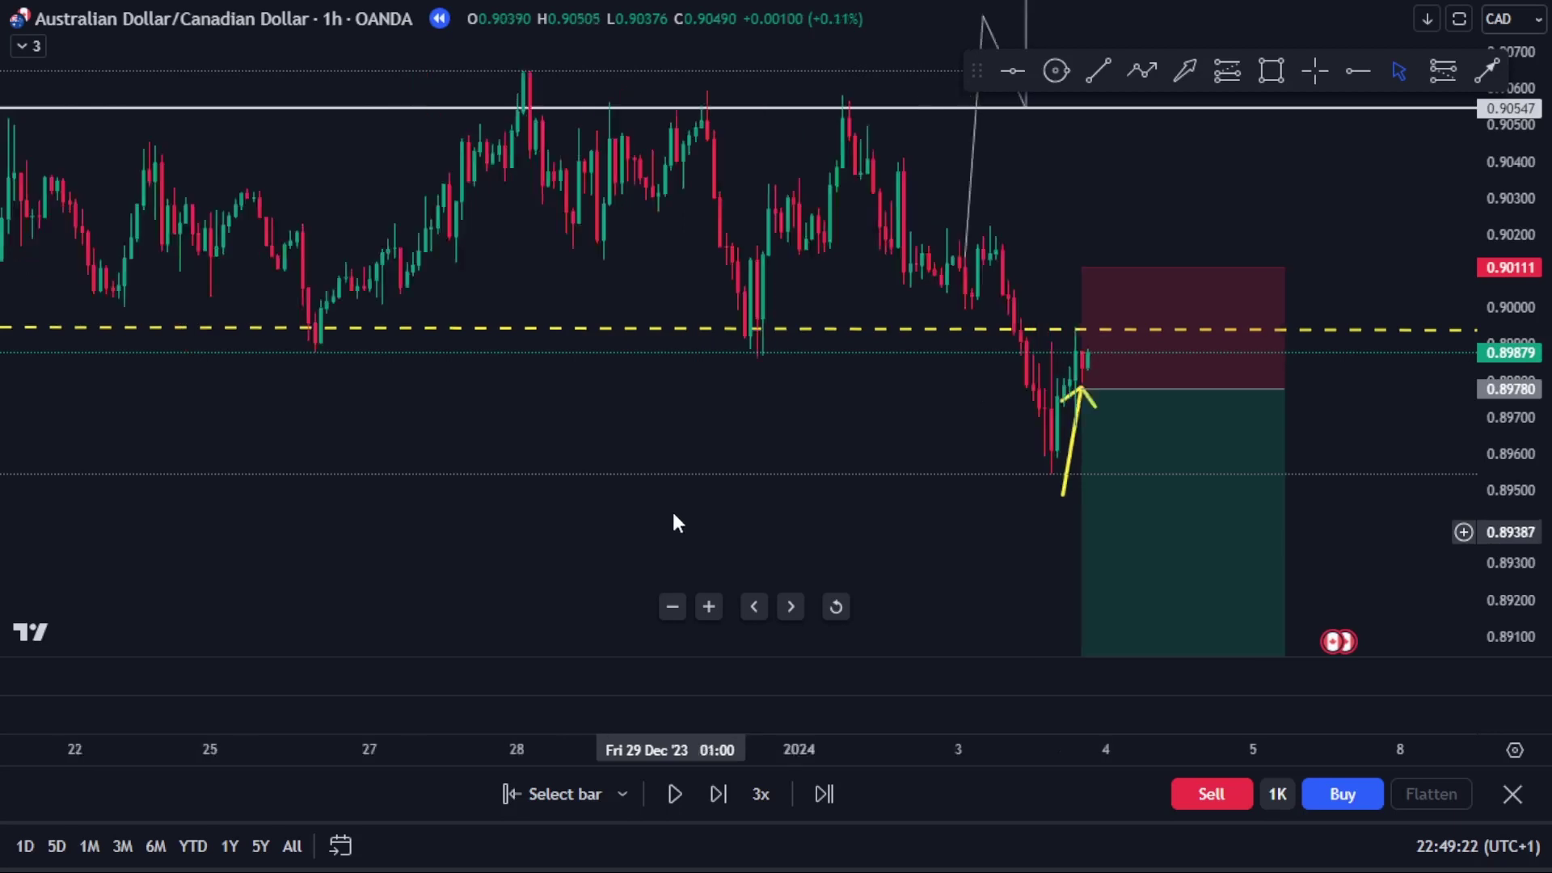
pyautogui.moveTo(1164, 266); pyautogui.dragTo(1157, 252)
pyautogui.moveTo(1510, 243); pyautogui.dragTo(1430, 495)
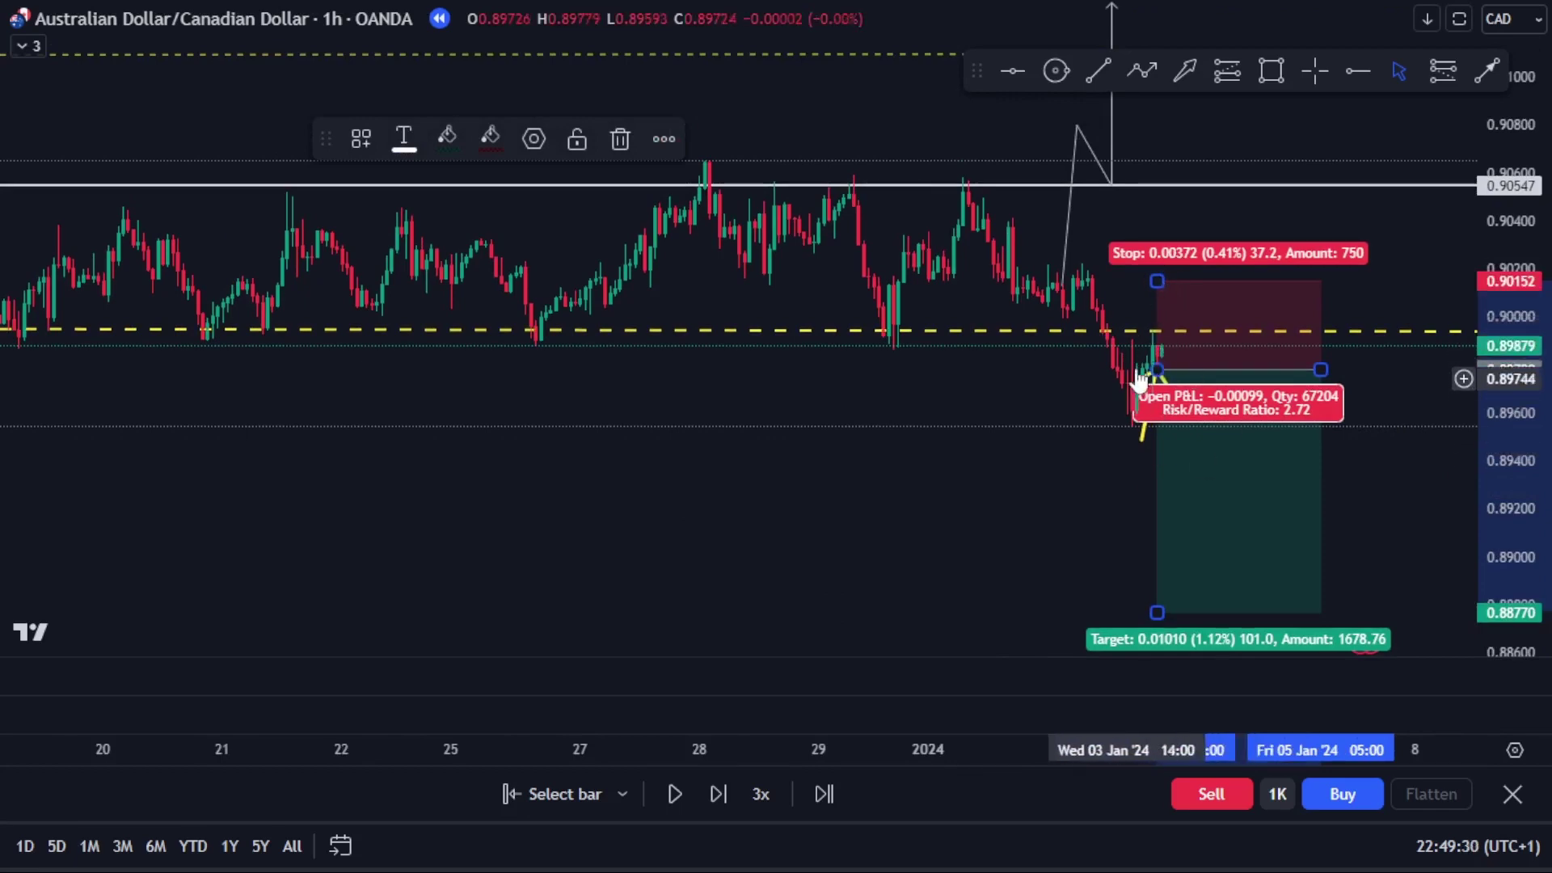
pyautogui.scroll(-3, 890, 600)
pyautogui.moveTo(1017, 542); pyautogui.dragTo(1008, 429)
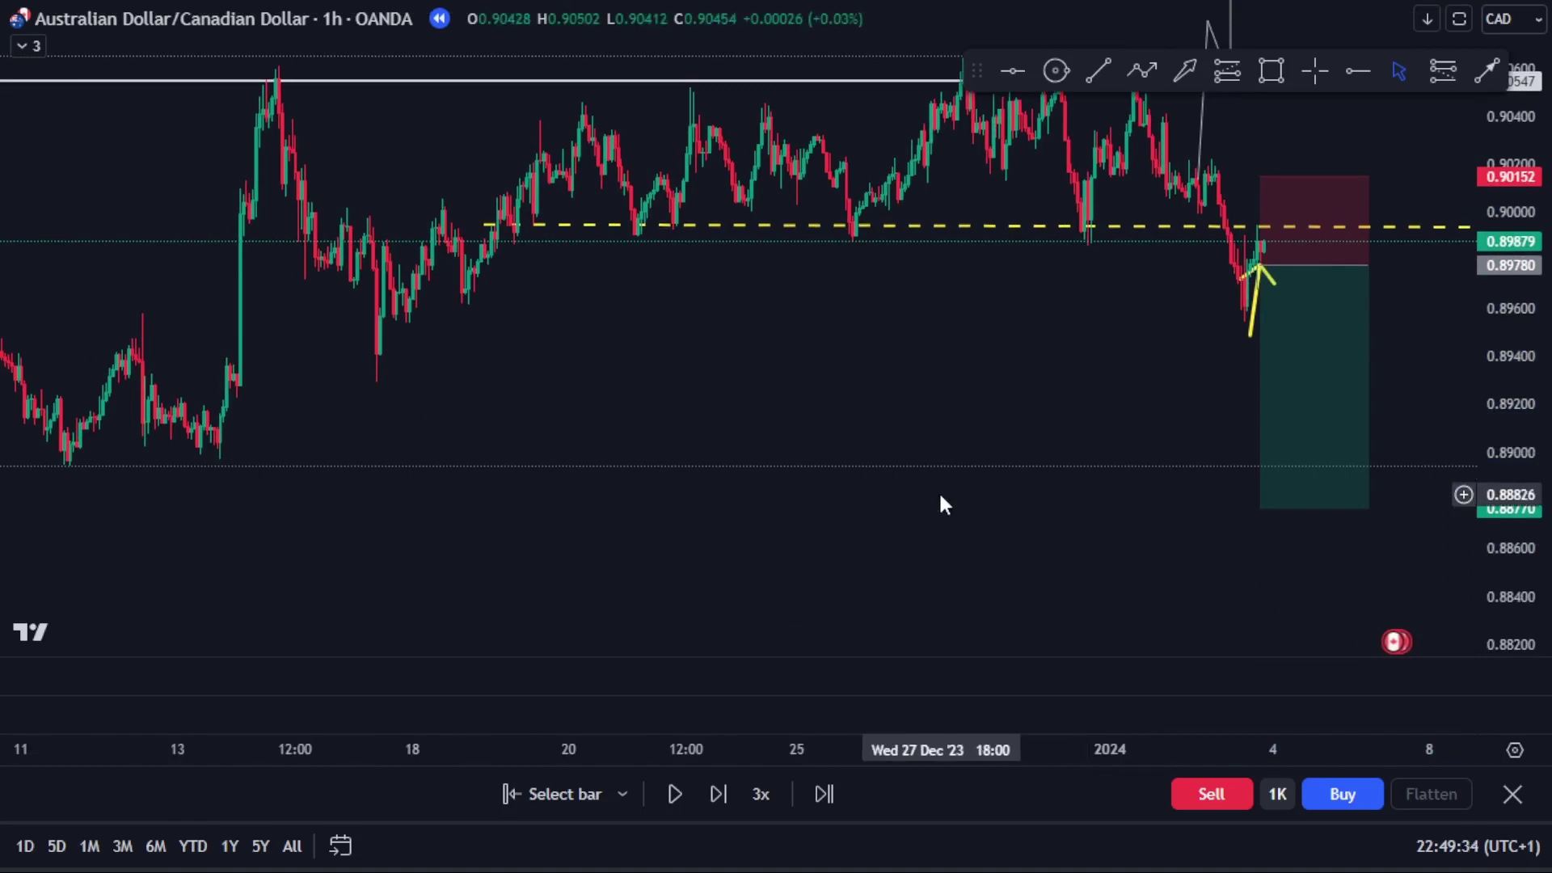
pyautogui.scroll(-3, 1007, 480)
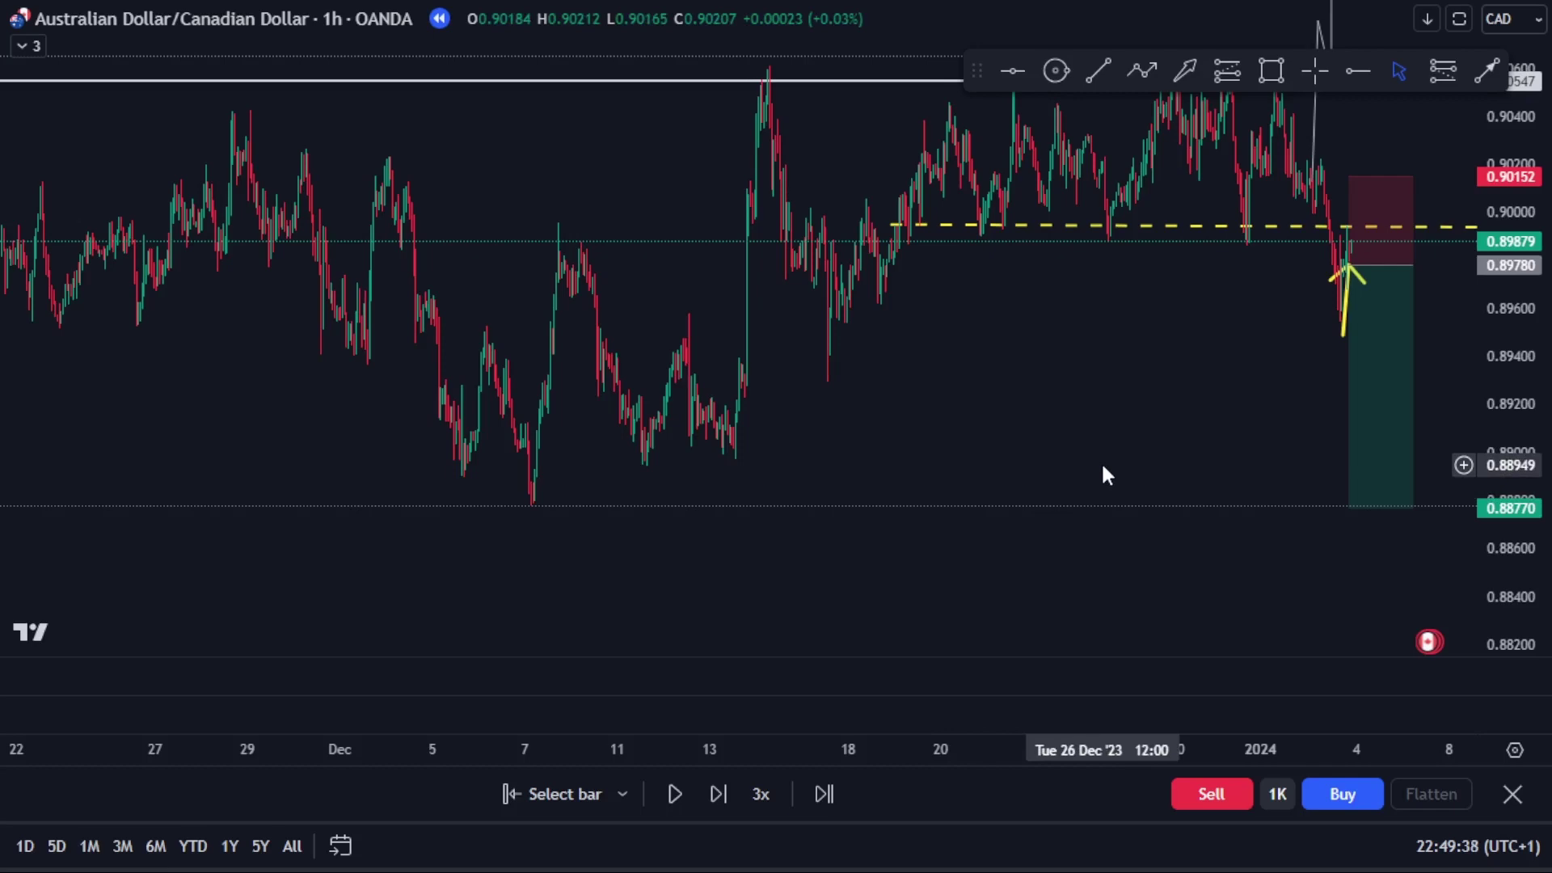
pyautogui.scroll(-2, 1103, 472)
pyautogui.scroll(3, 1102, 472)
# - Reset the view, recentre the trade, and start replaying bars forward
pyautogui.moveTo(1202, 413); pyautogui.dragTo(1073, 502)
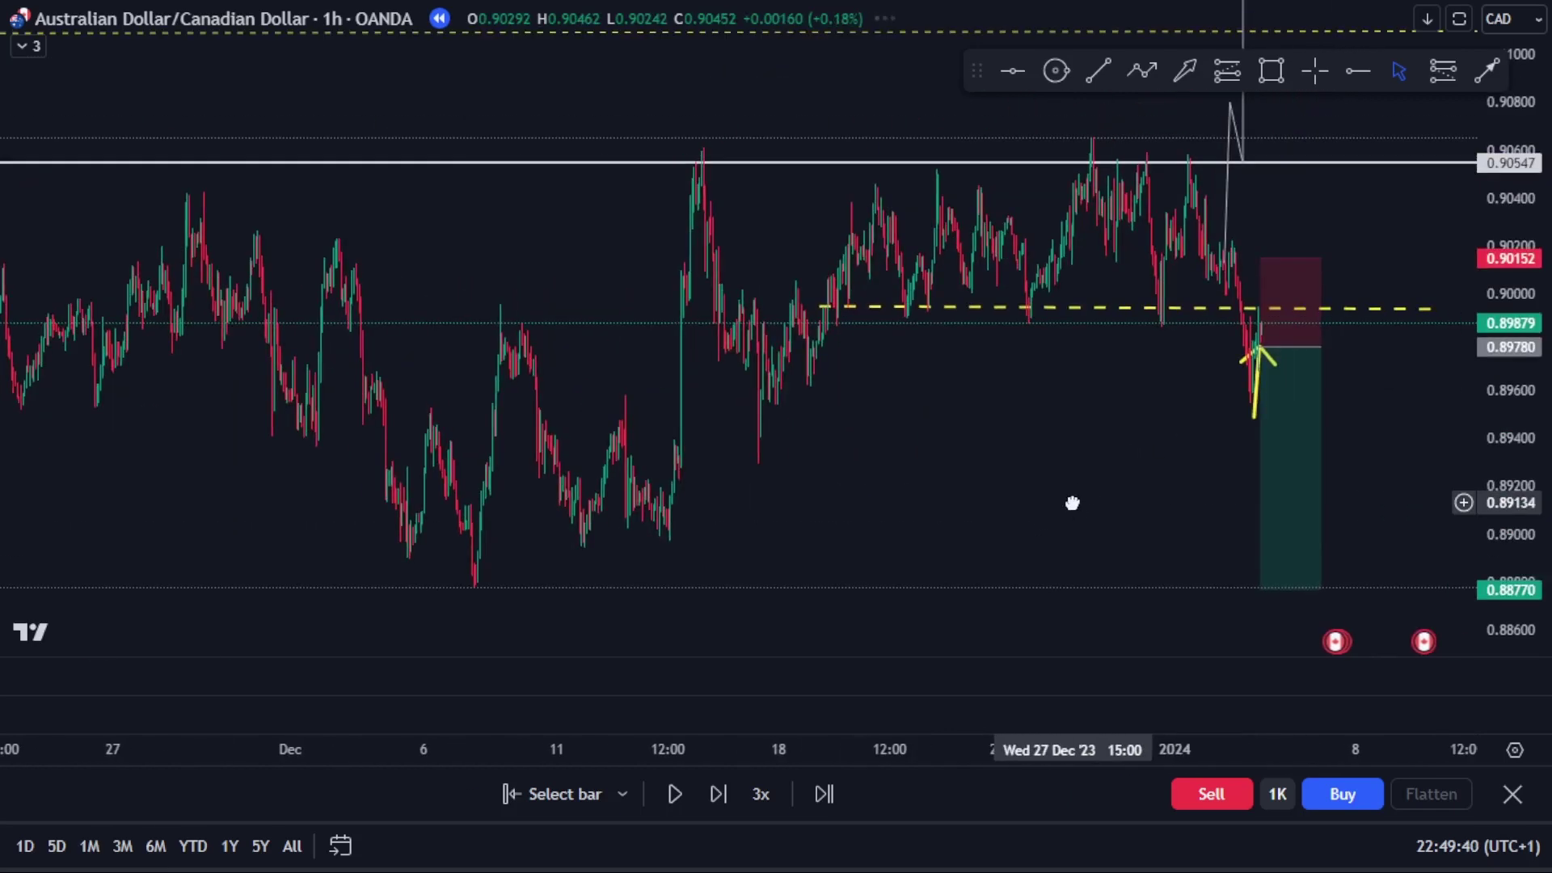
pyautogui.rightClick(1071, 499)
pyautogui.click(1088, 401)
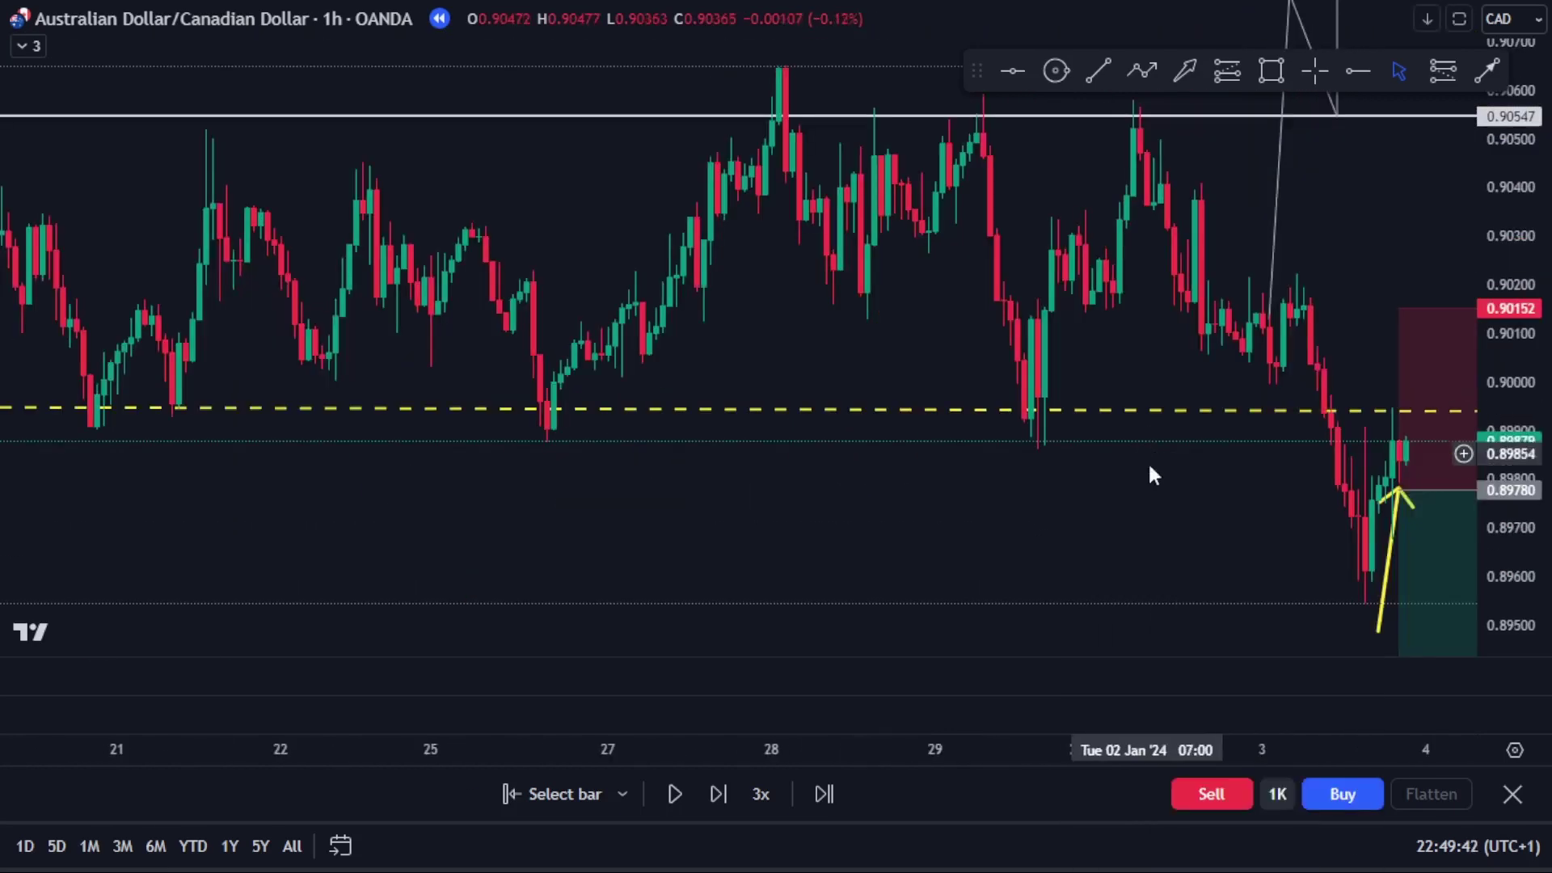
pyautogui.scroll(2, 959, 409)
pyautogui.moveTo(1505, 303); pyautogui.dragTo(1347, 356)
pyautogui.click(676, 794)
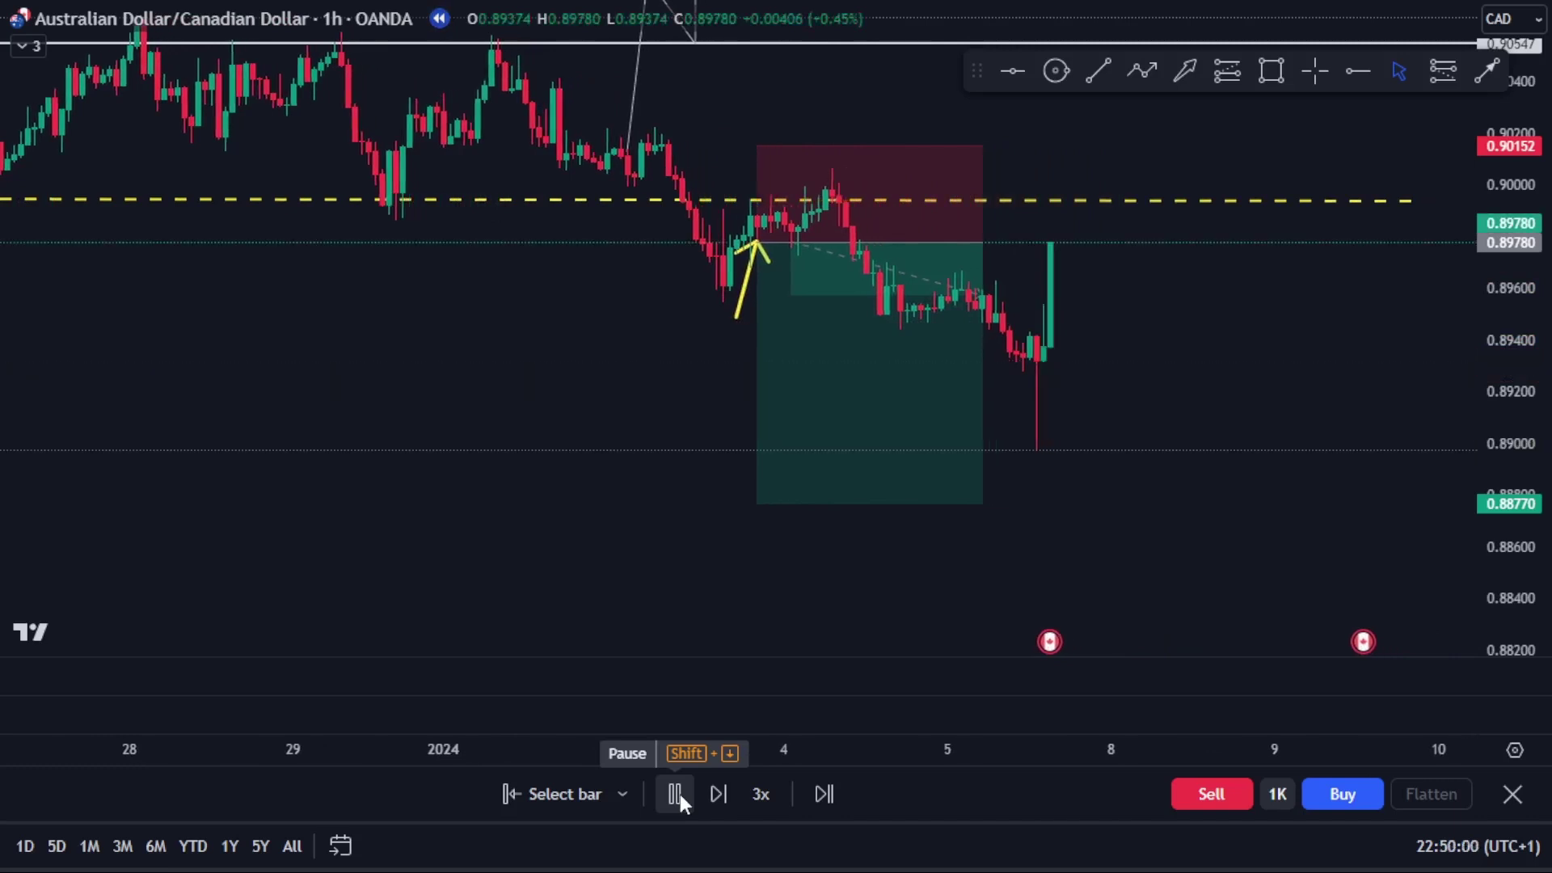
# - Pause the replay, widen the short box, and set its target at 0.88975 for a 2.16 risk/reward
pyautogui.click(678, 793)
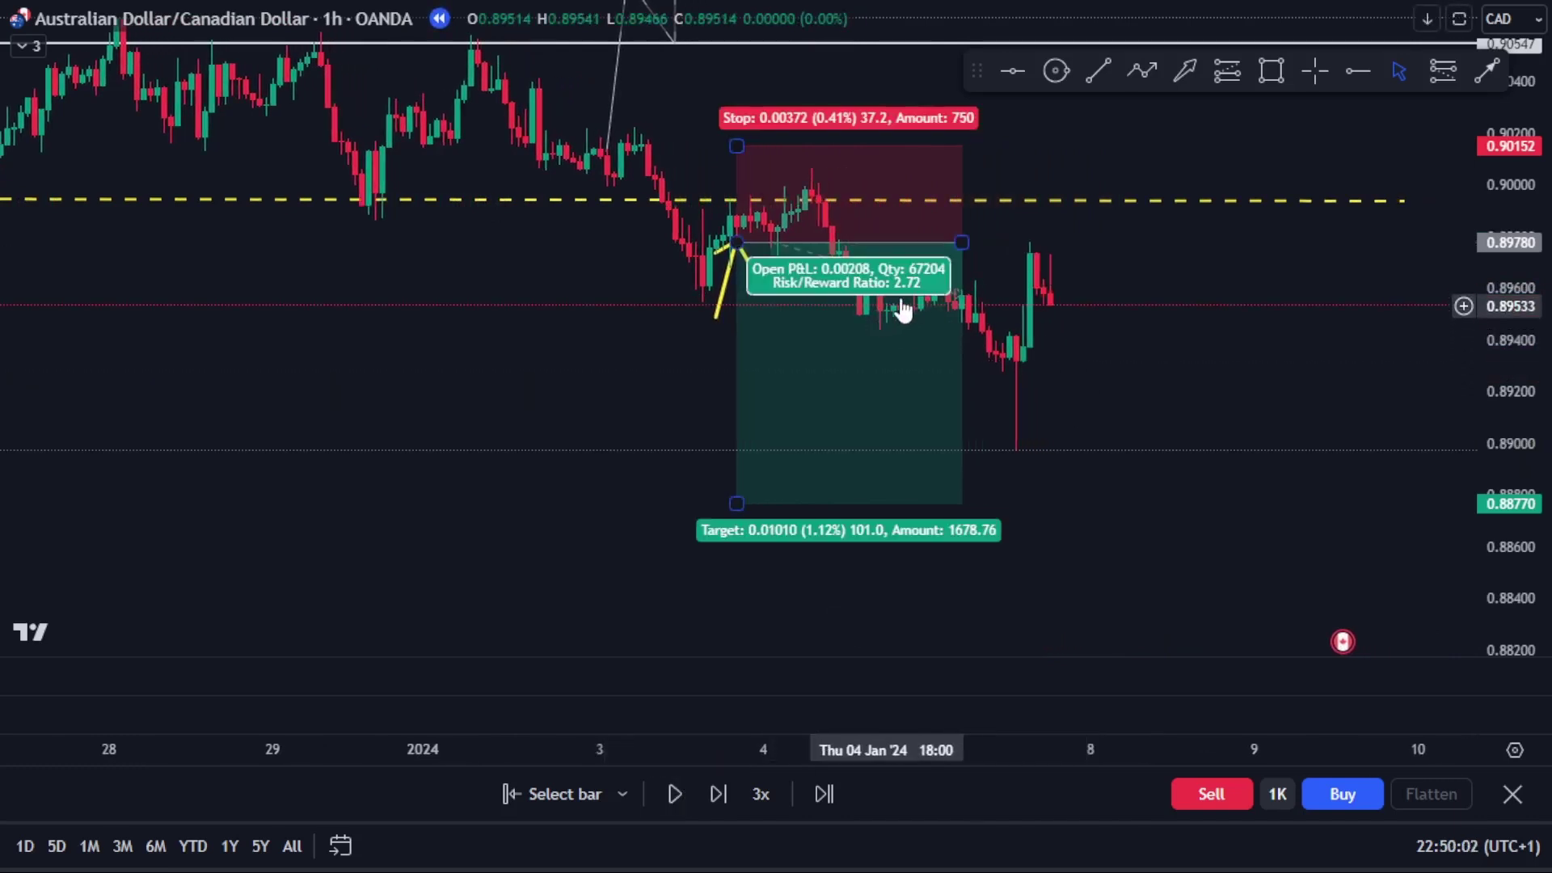
pyautogui.moveTo(962, 243)
pyautogui.mouseDown()
pyautogui.moveTo(1064, 251)
pyautogui.moveTo(1074, 274)
pyautogui.mouseUp()
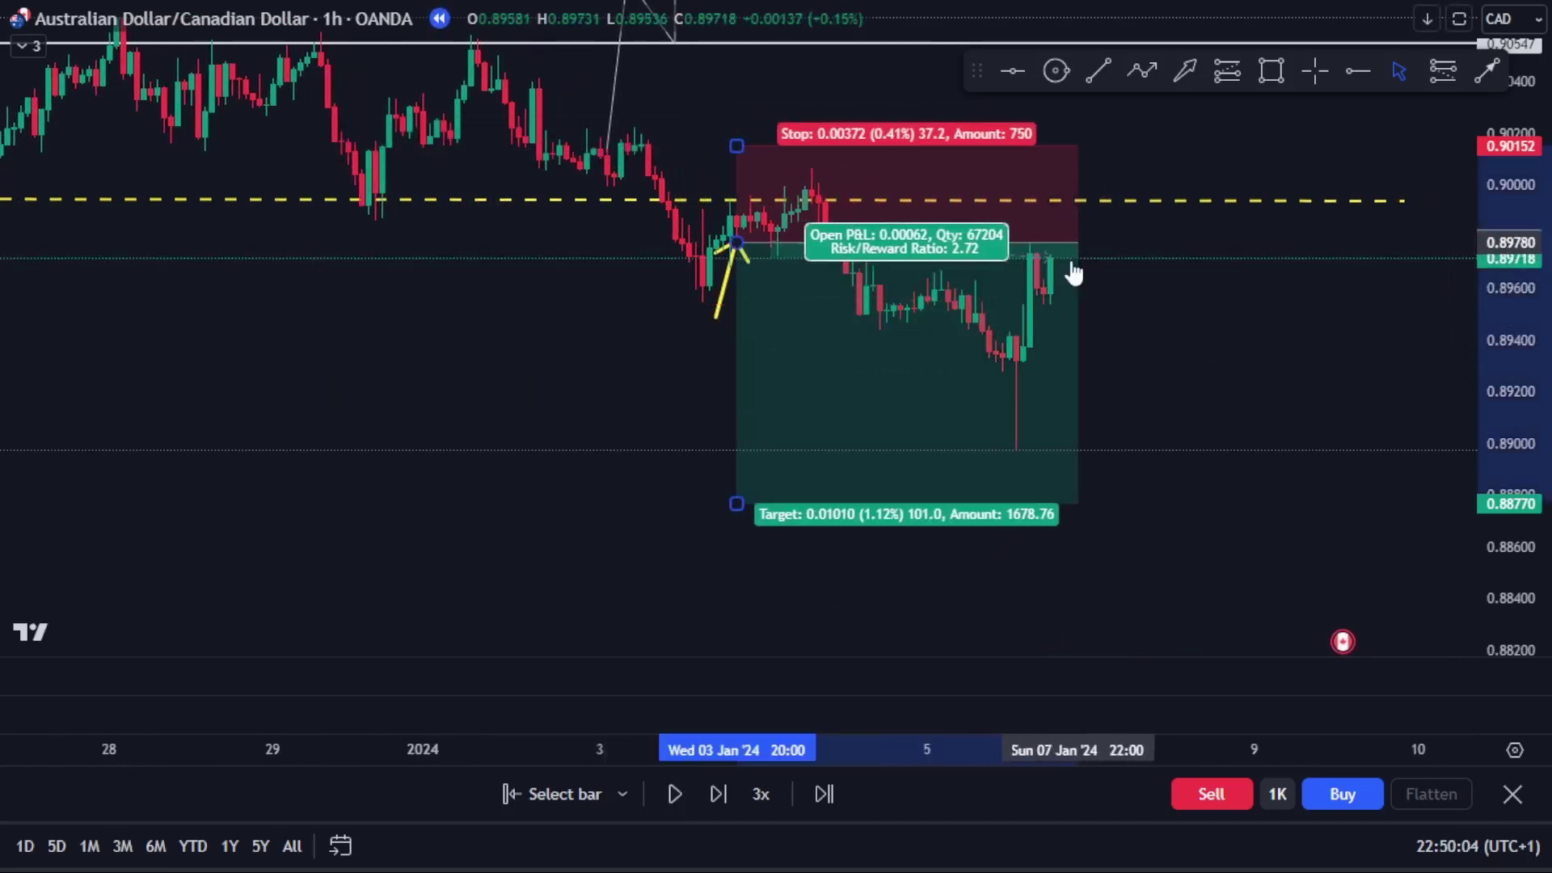
pyautogui.moveTo(737, 502); pyautogui.dragTo(765, 450)
pyautogui.scroll(-5, 899, 424)
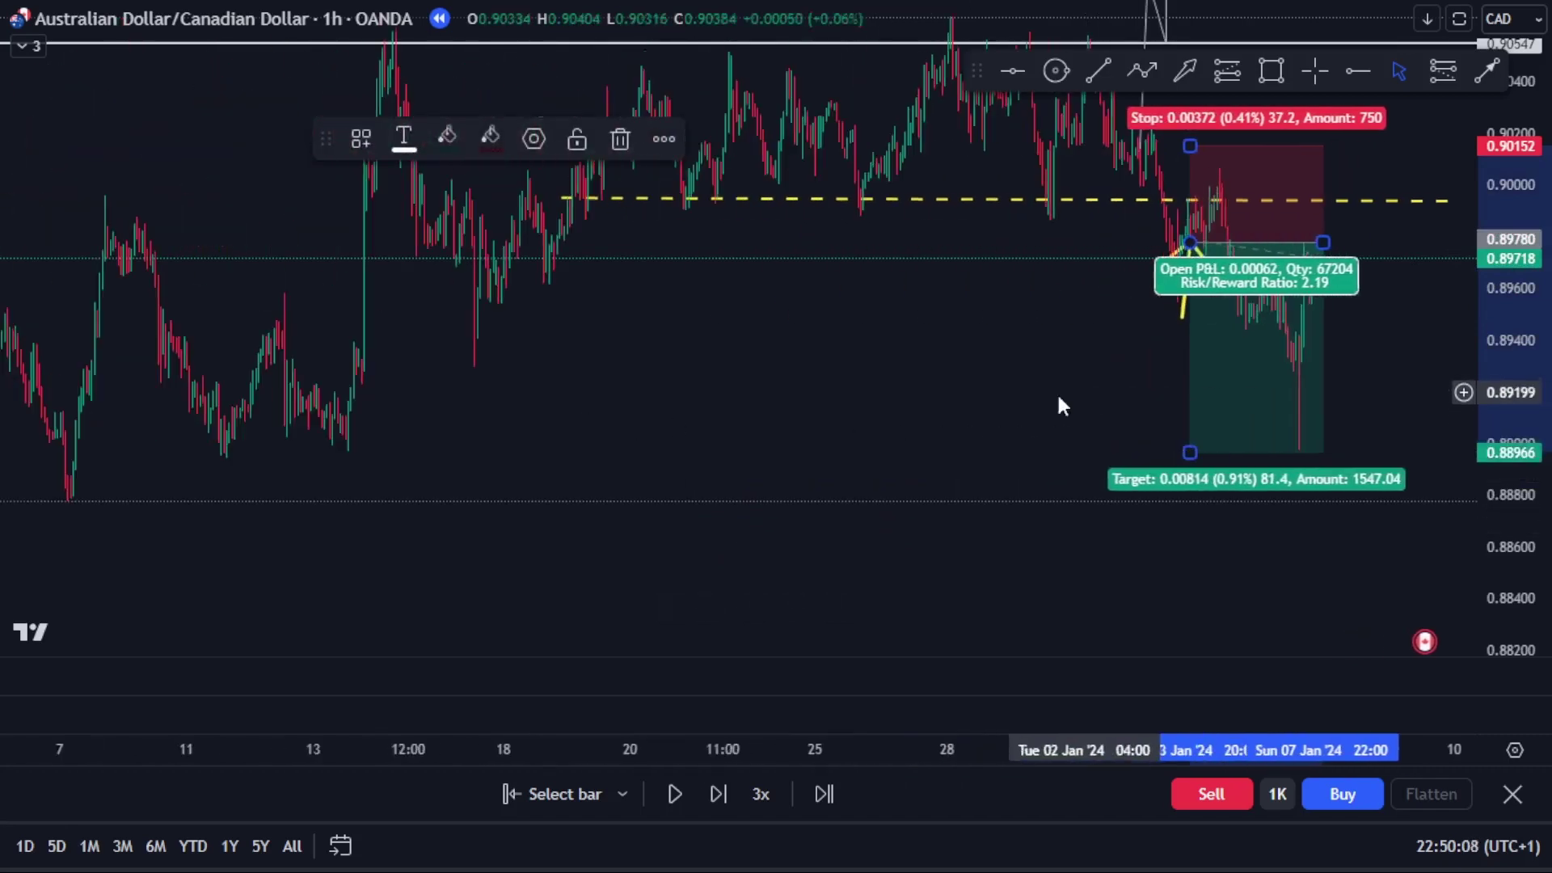
pyautogui.moveTo(1080, 429); pyautogui.dragTo(940, 441)
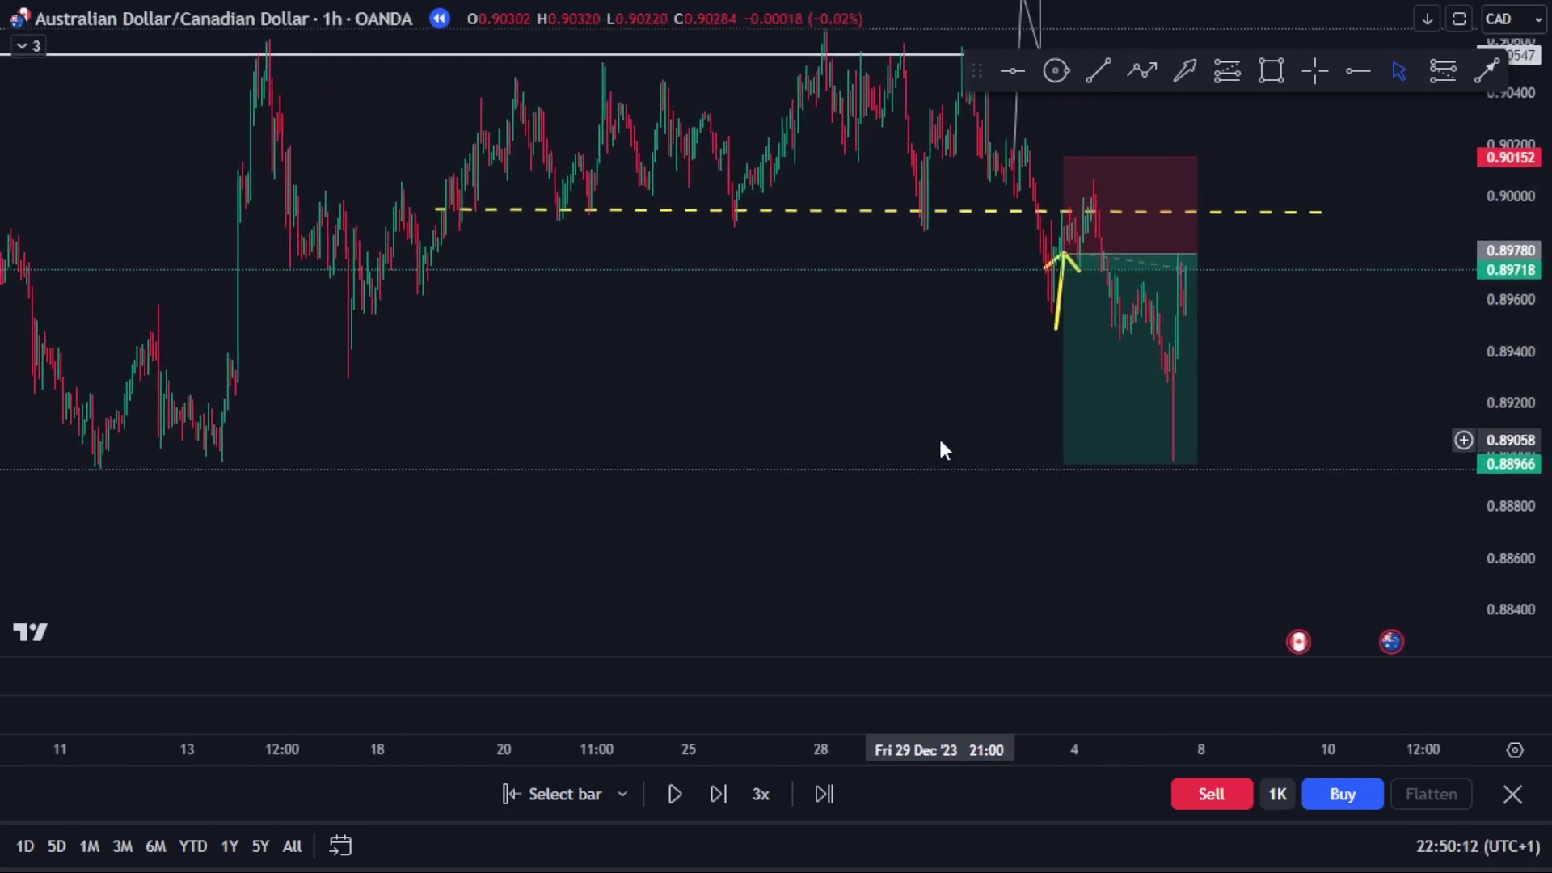
pyautogui.moveTo(1084, 257)
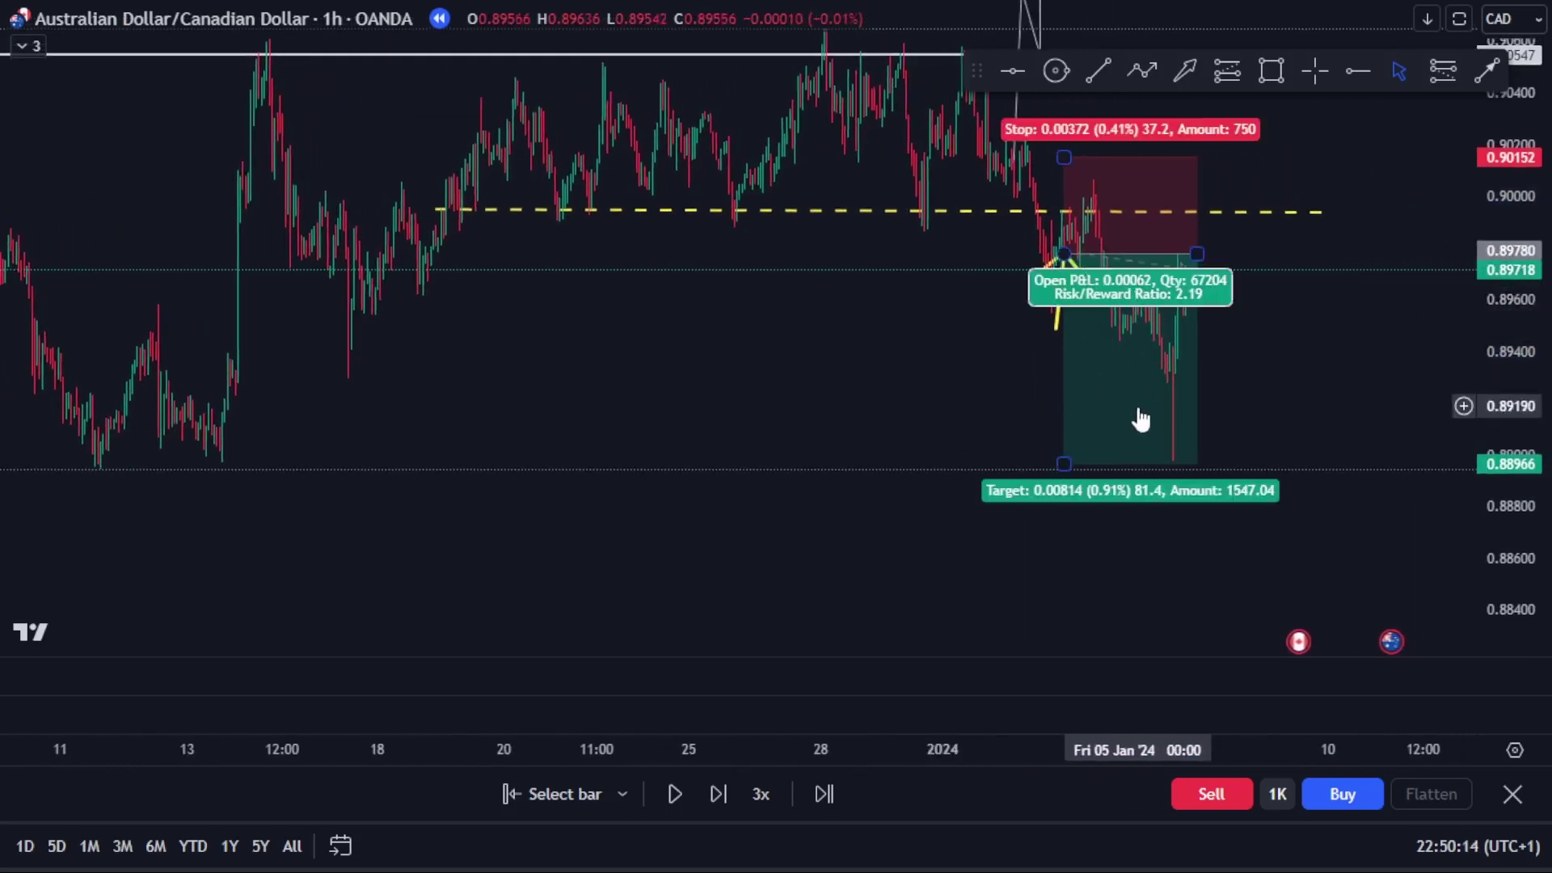
pyautogui.scroll(3, 1137, 419)
pyautogui.moveTo(942, 444)
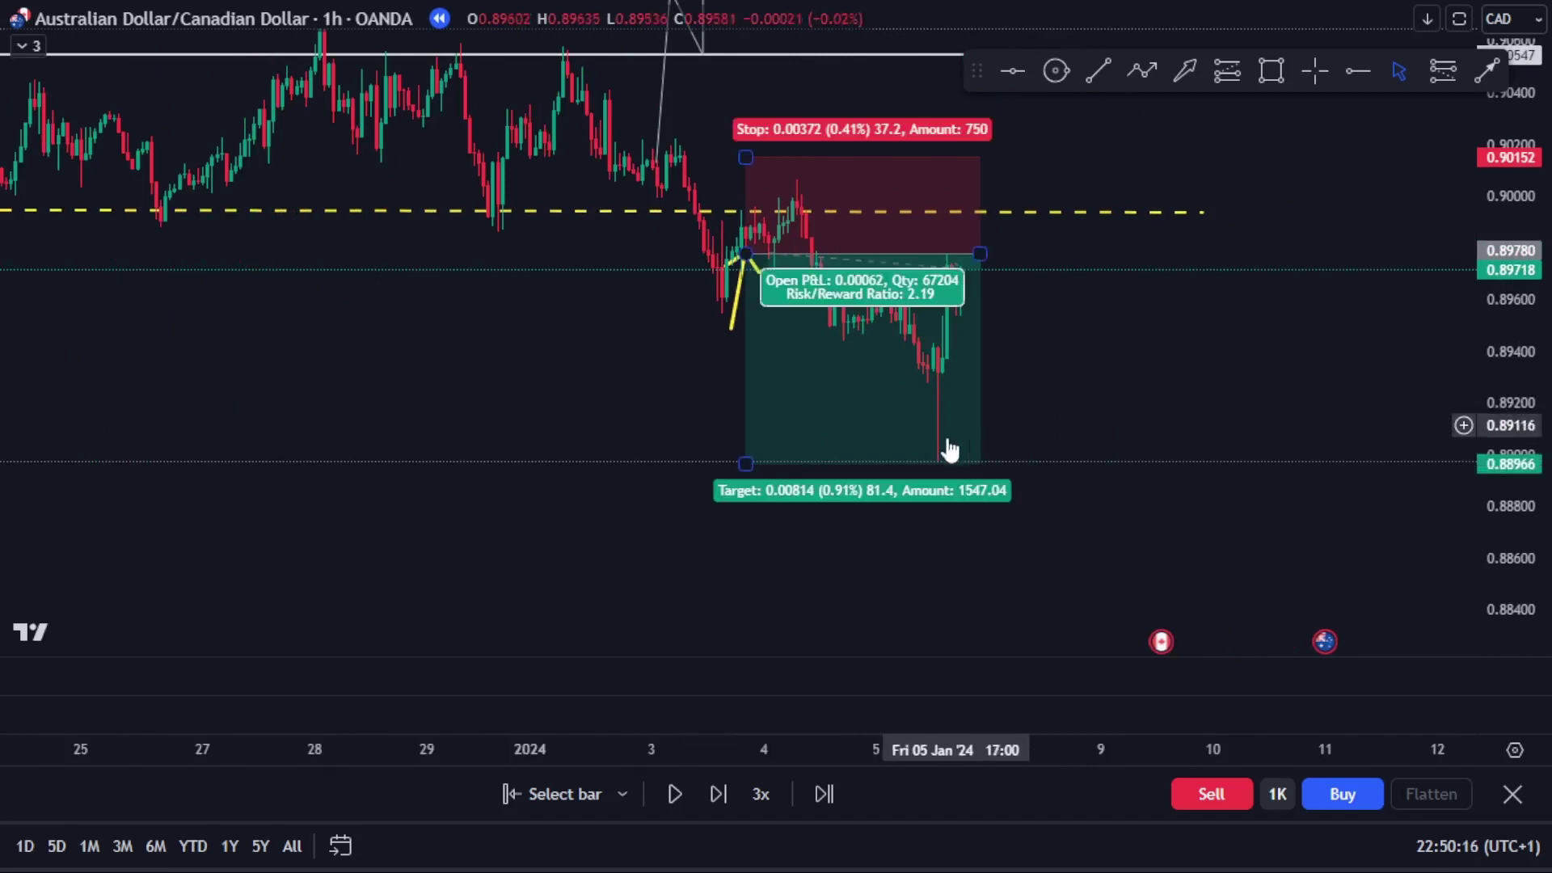
pyautogui.moveTo(747, 455); pyautogui.dragTo(752, 461)
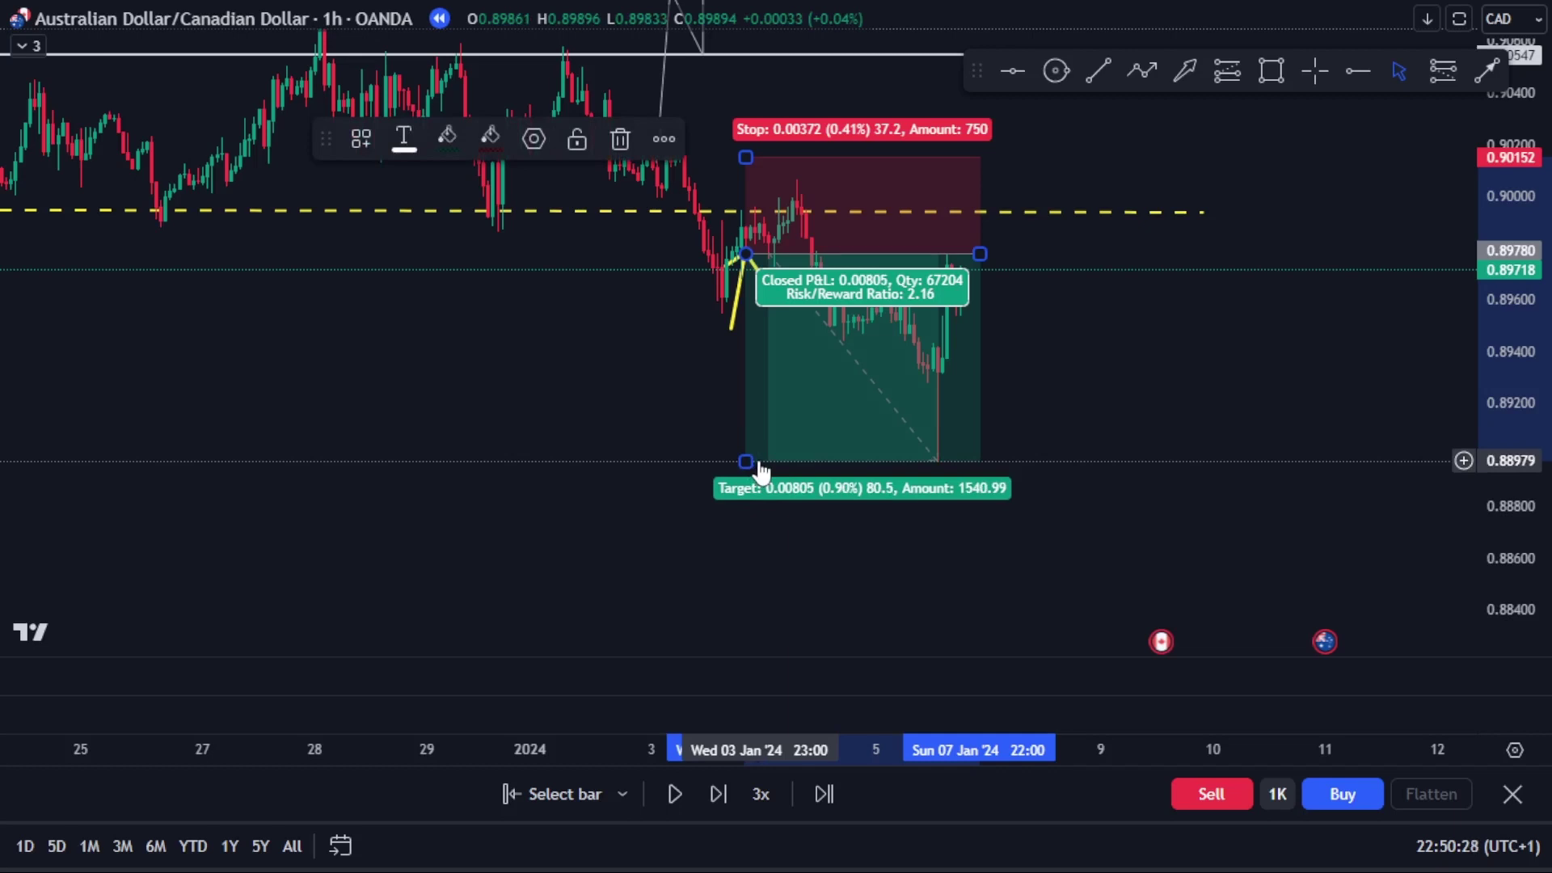
pyautogui.scroll(-2, 758, 471)
pyautogui.scroll(-3, 962, 444)
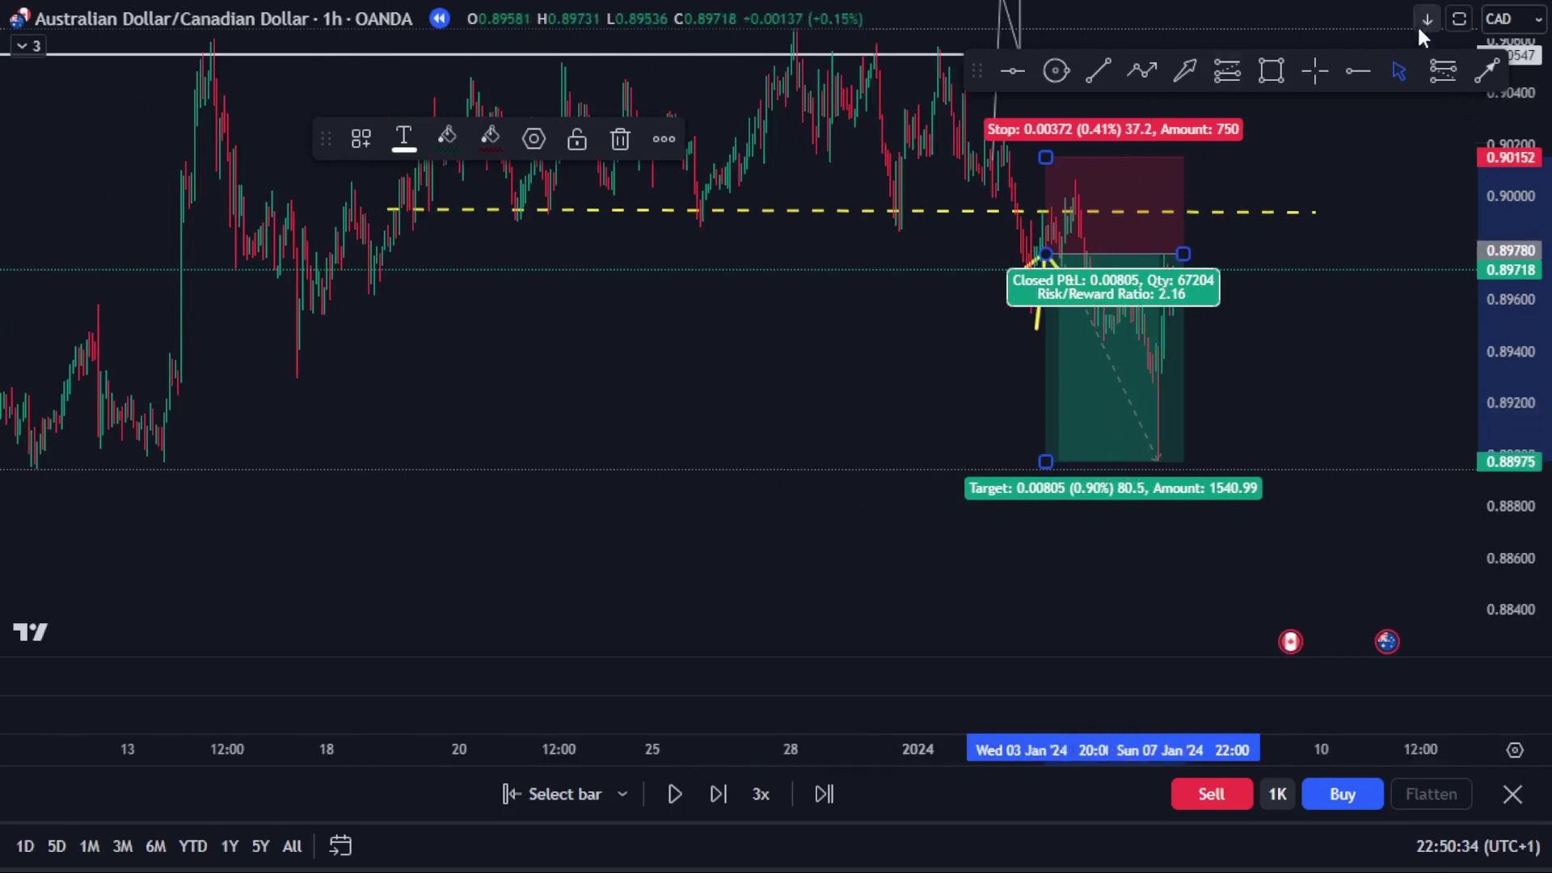
# - Draw a horizontal line at the 0.88975 target level
pyautogui.click(1356, 73)
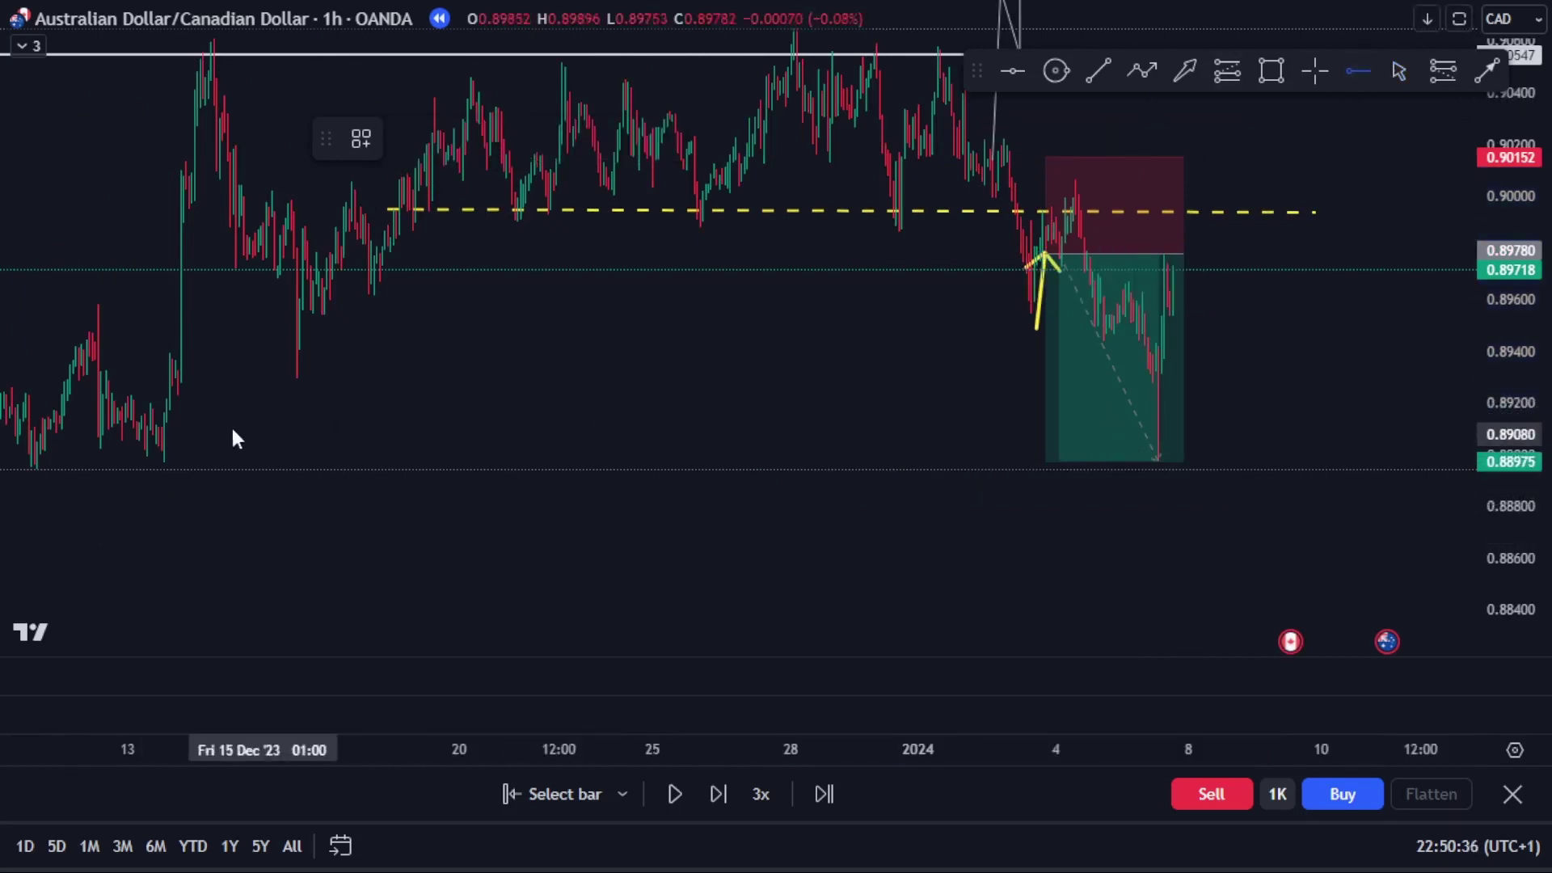
pyautogui.click(167, 417)
pyautogui.moveTo(409, 419); pyautogui.dragTo(370, 469)
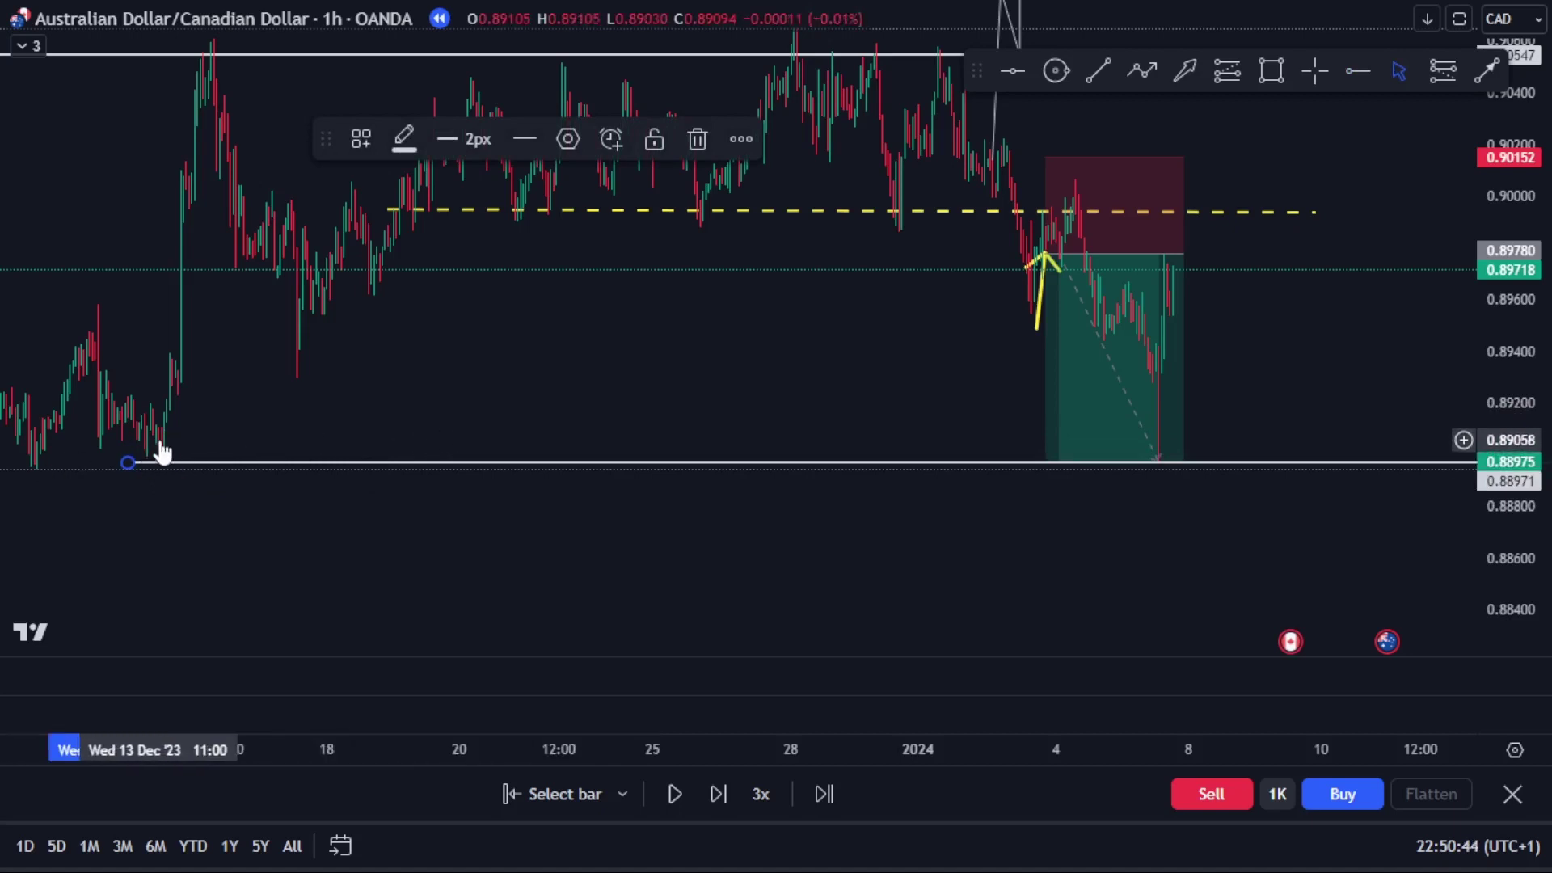
# - Resume the bar replay
pyautogui.scroll(5, 466, 400)
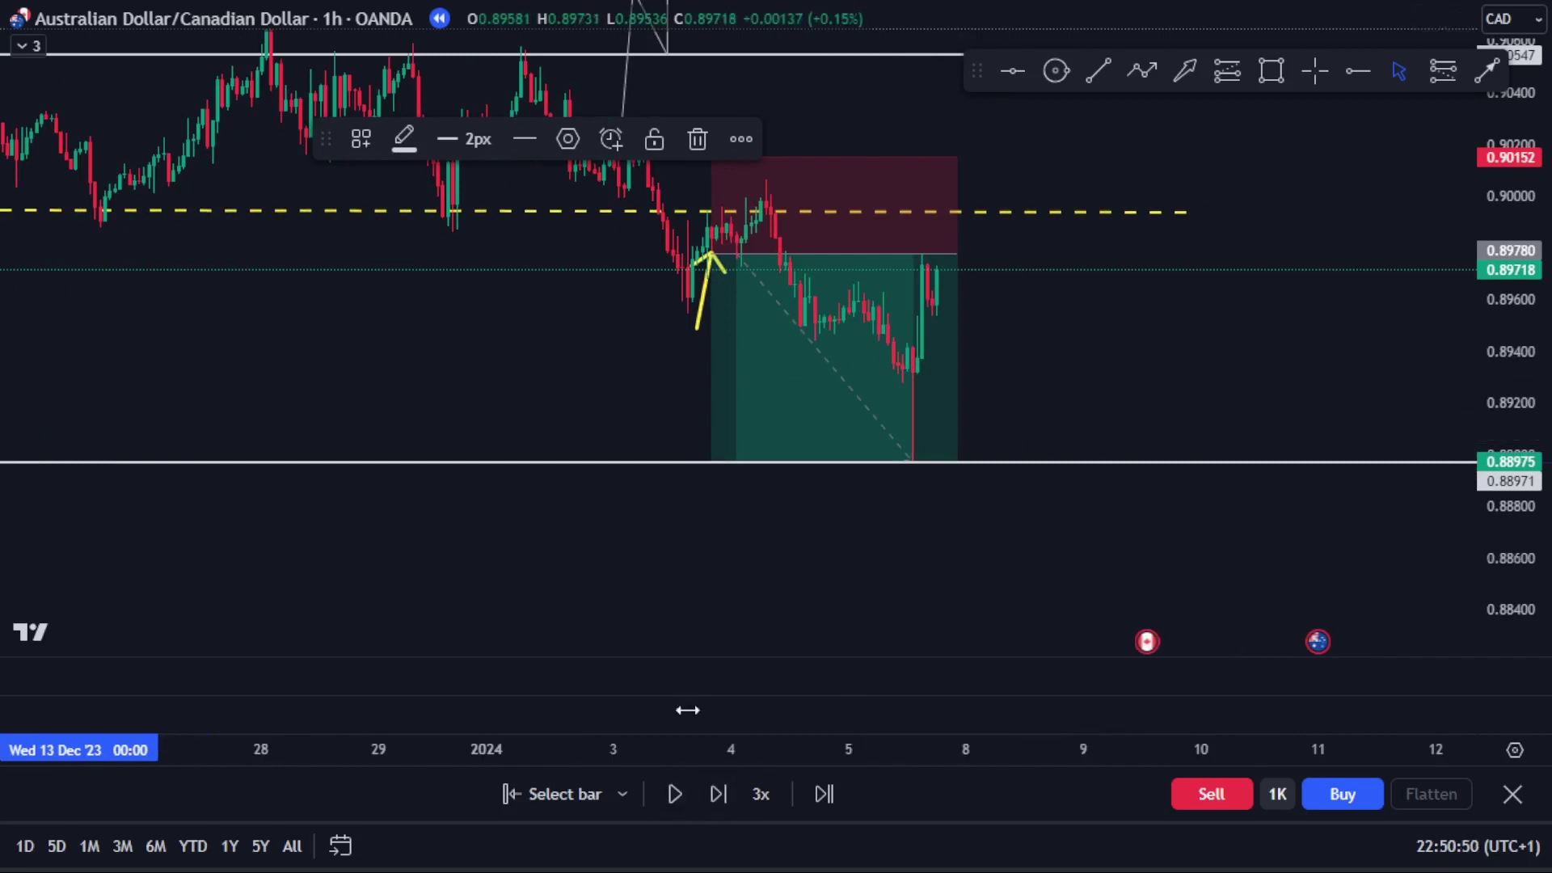
pyautogui.moveTo(915, 312)
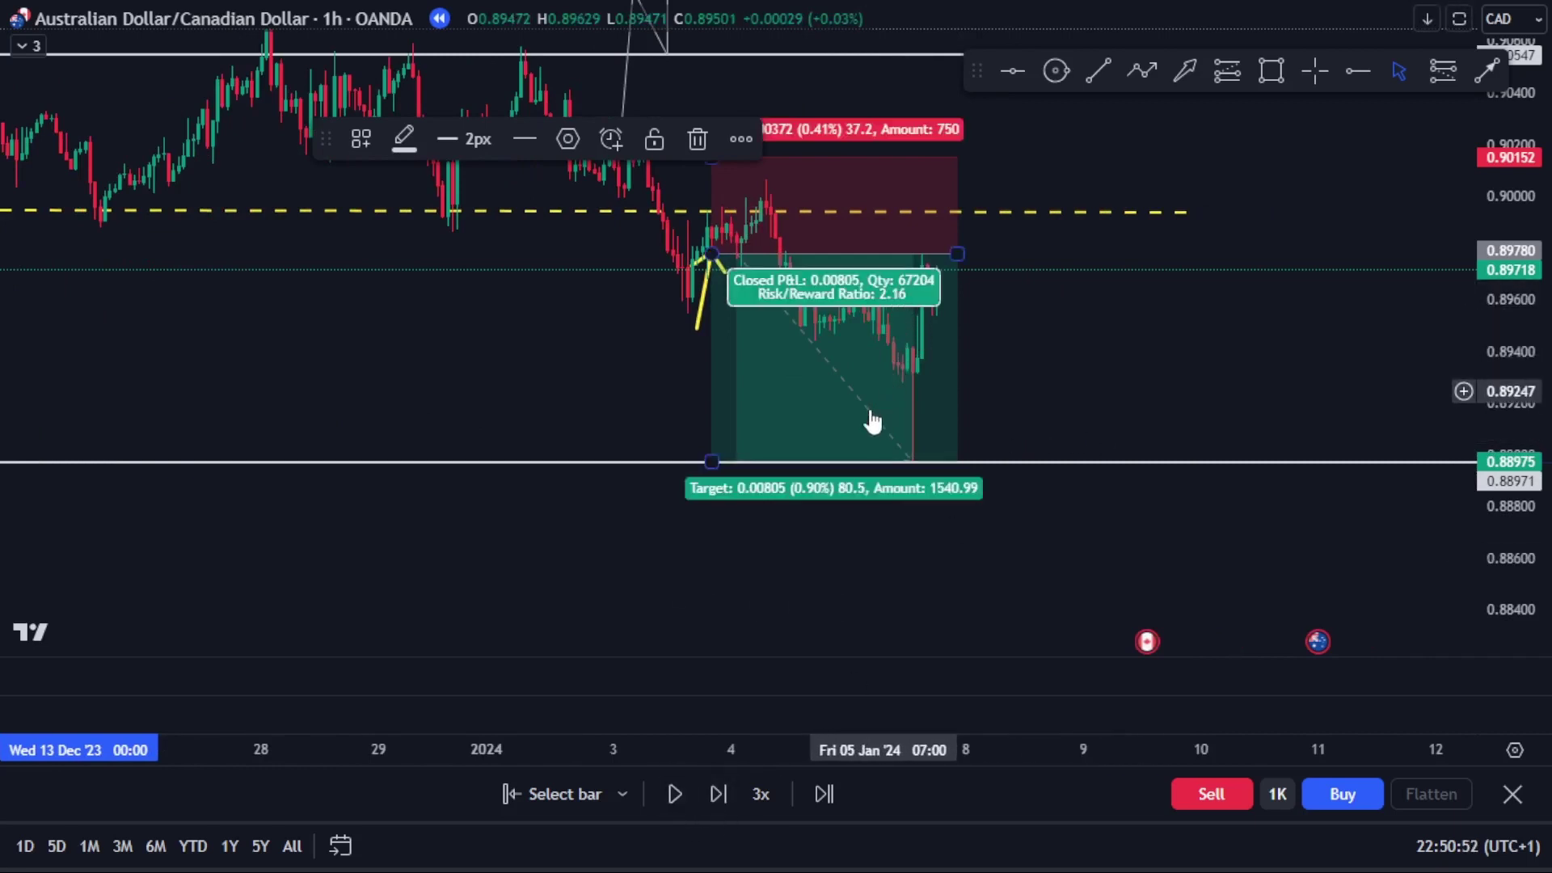
pyautogui.click(663, 794)
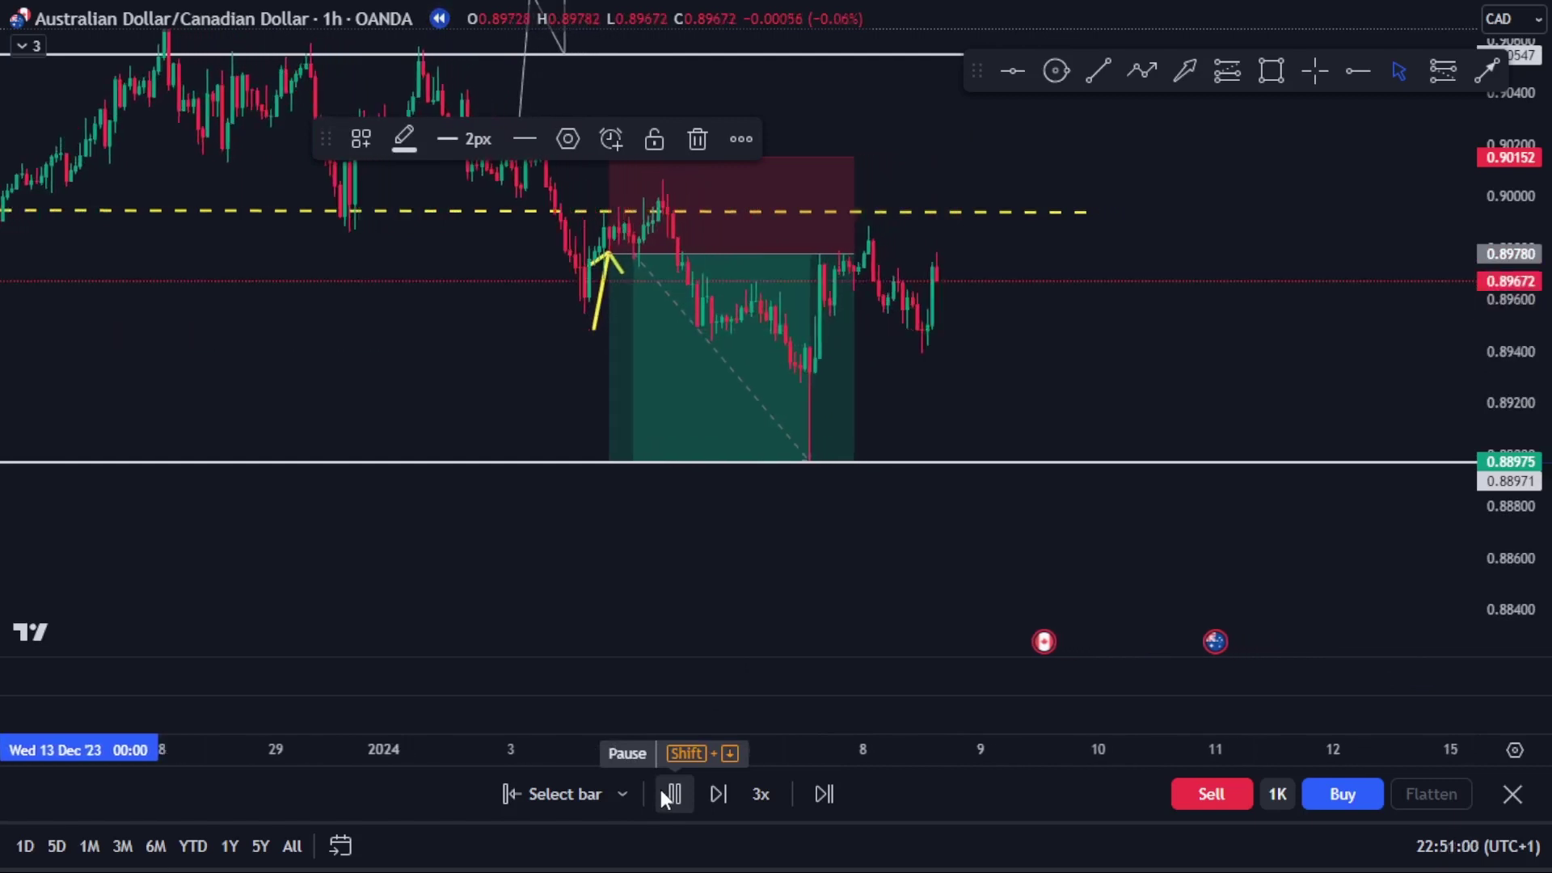
# - Play the replay at 10x speed, pause it in mid-January, and pan to lower prices
pyautogui.click(762, 793)
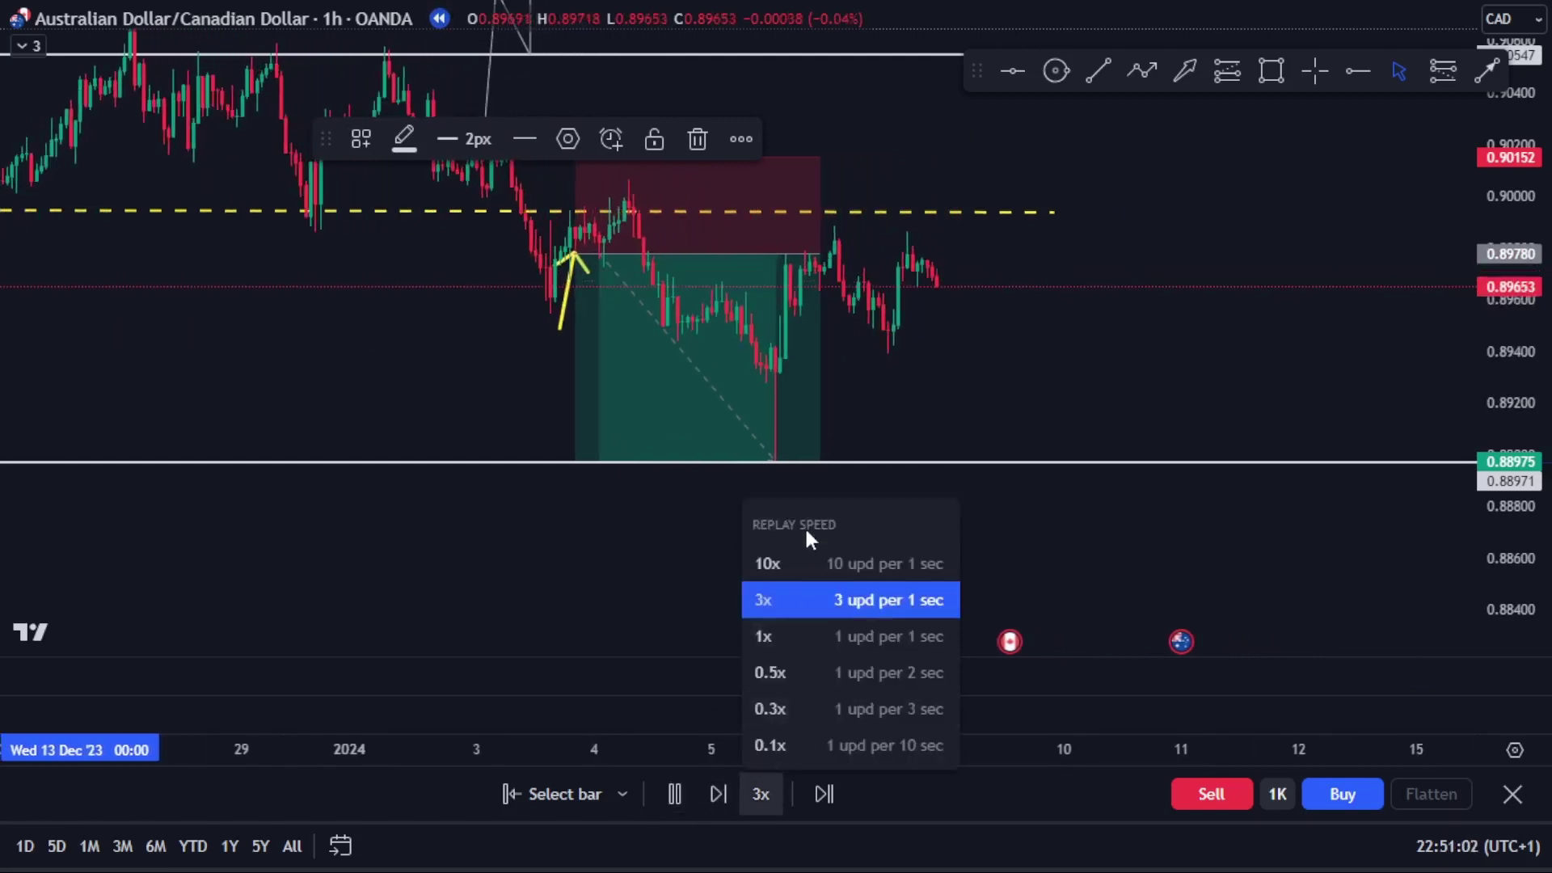
pyautogui.click(796, 566)
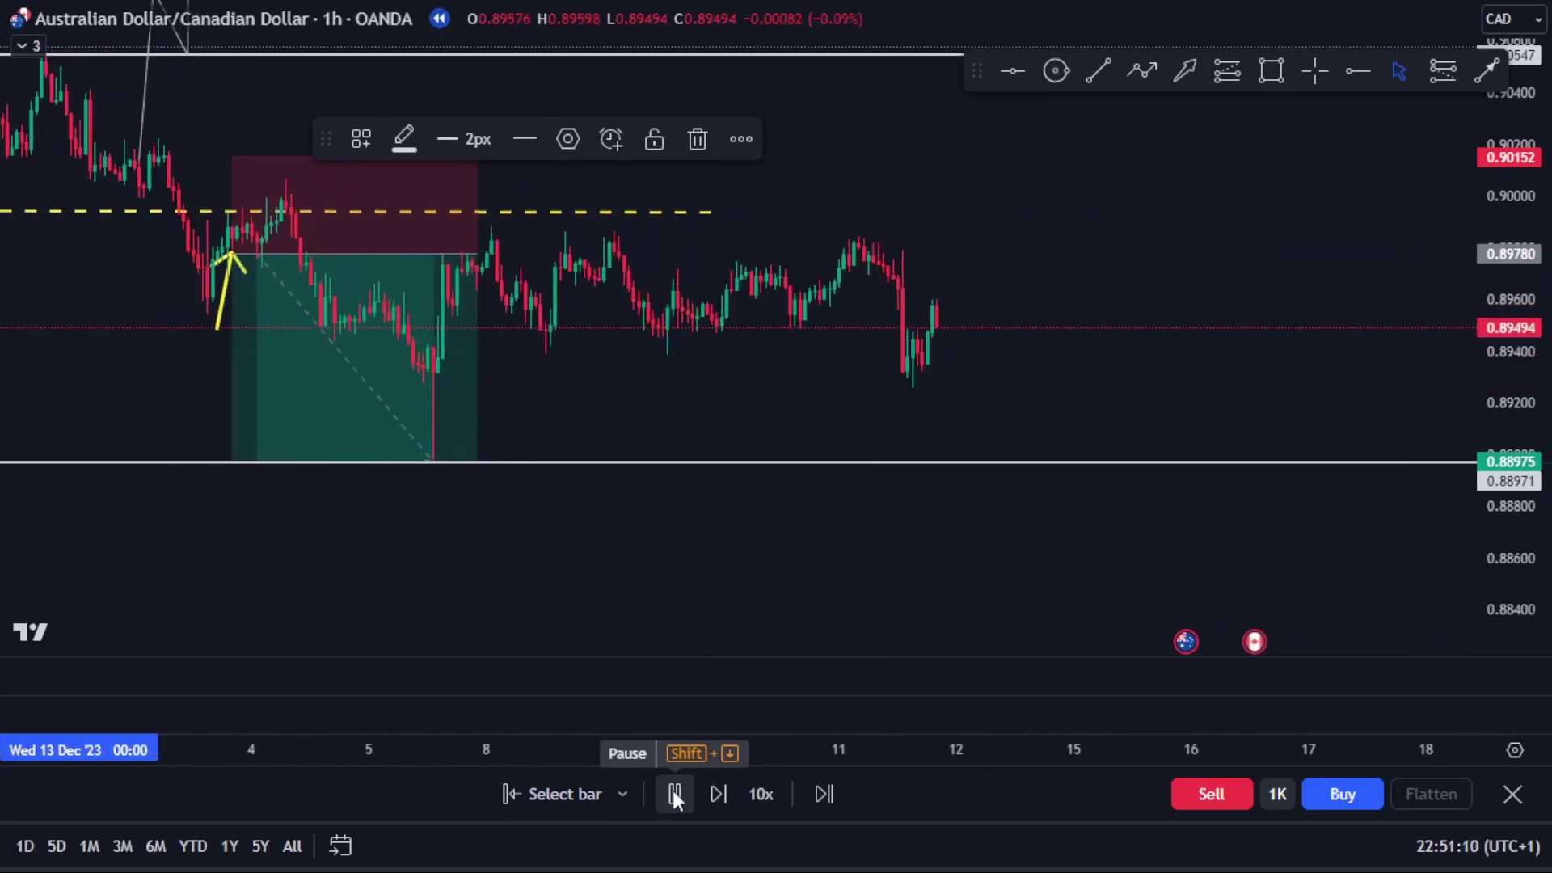
pyautogui.click(675, 793)
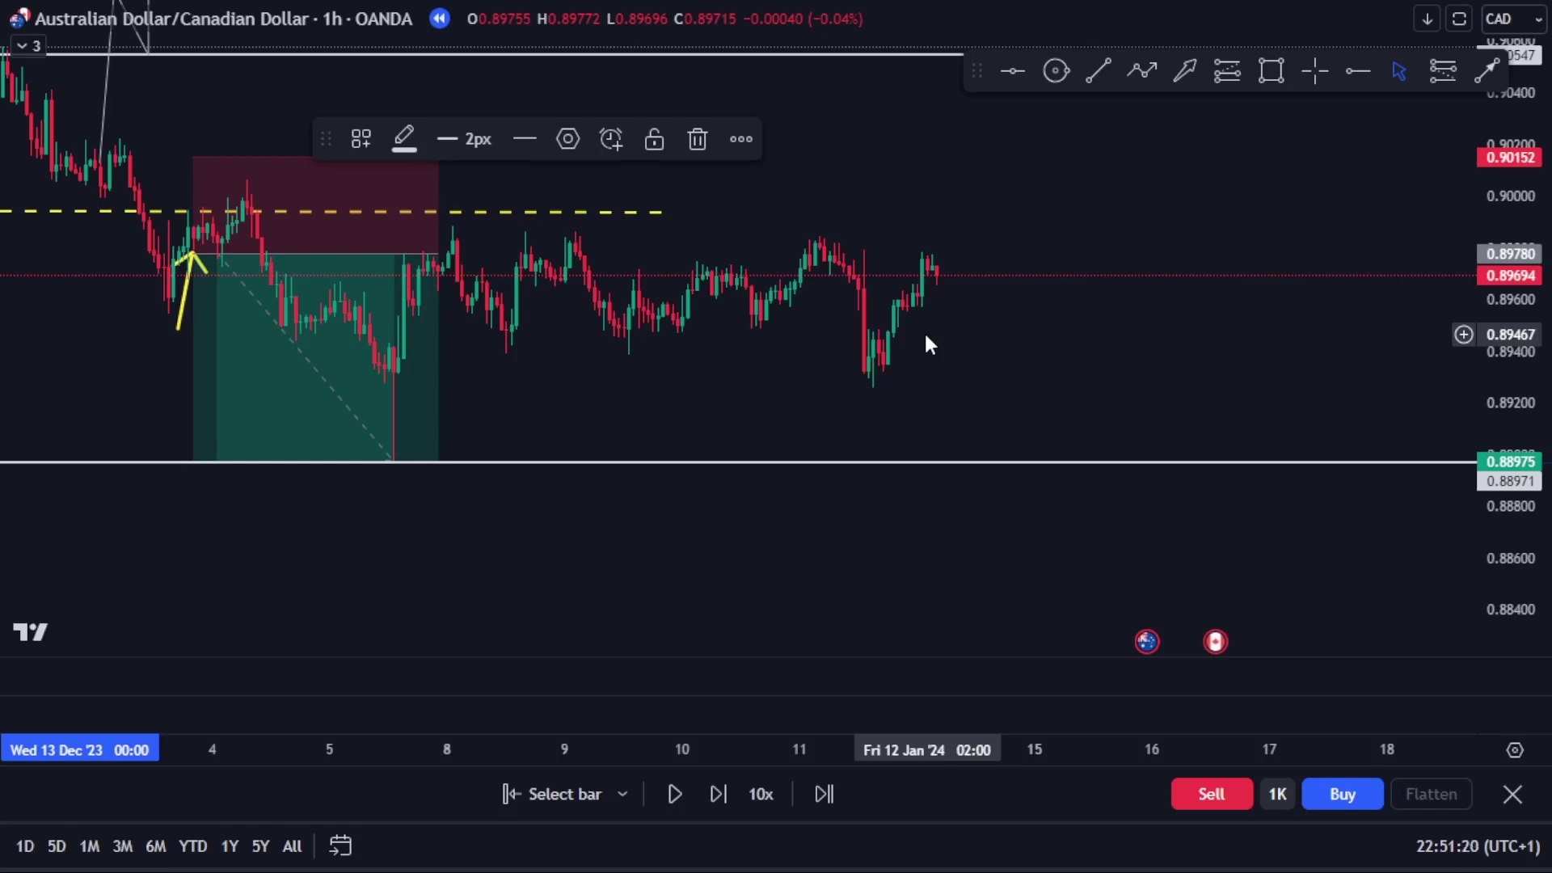
pyautogui.scroll(-5, 913, 355)
pyautogui.moveTo(856, 572); pyautogui.dragTo(938, 265)
pyautogui.scroll(-3, 889, 363)
pyautogui.moveTo(859, 457); pyautogui.dragTo(984, 259)
# - Switch to the 1D interval, reset the view, and pan to the four-step strategy checklist note
pyautogui.click(334, 16)
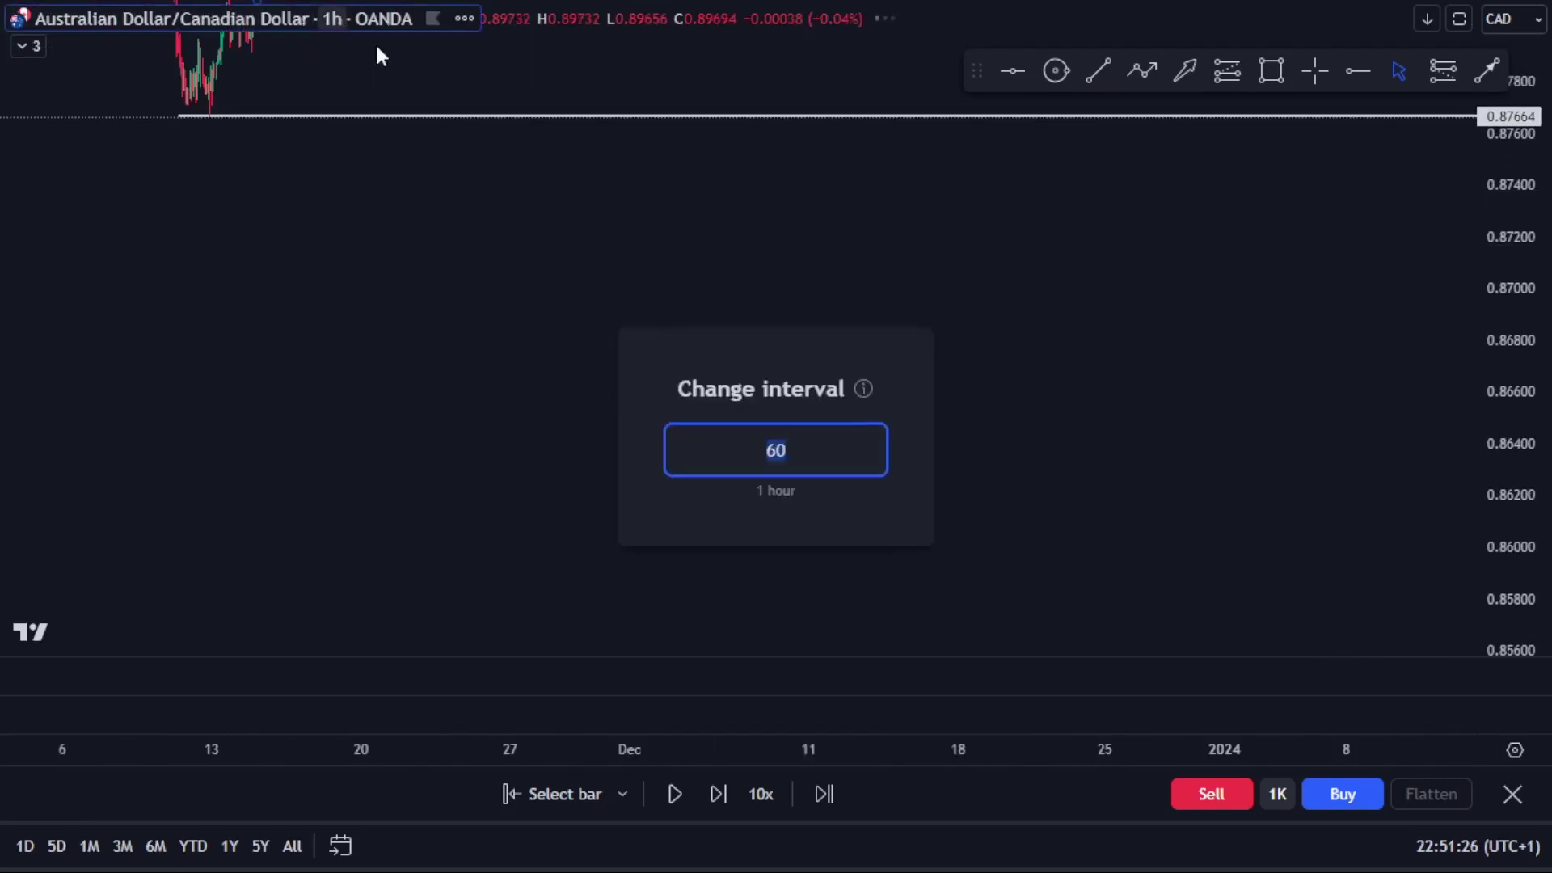
pyautogui.write('1D')
pyautogui.press('Return')
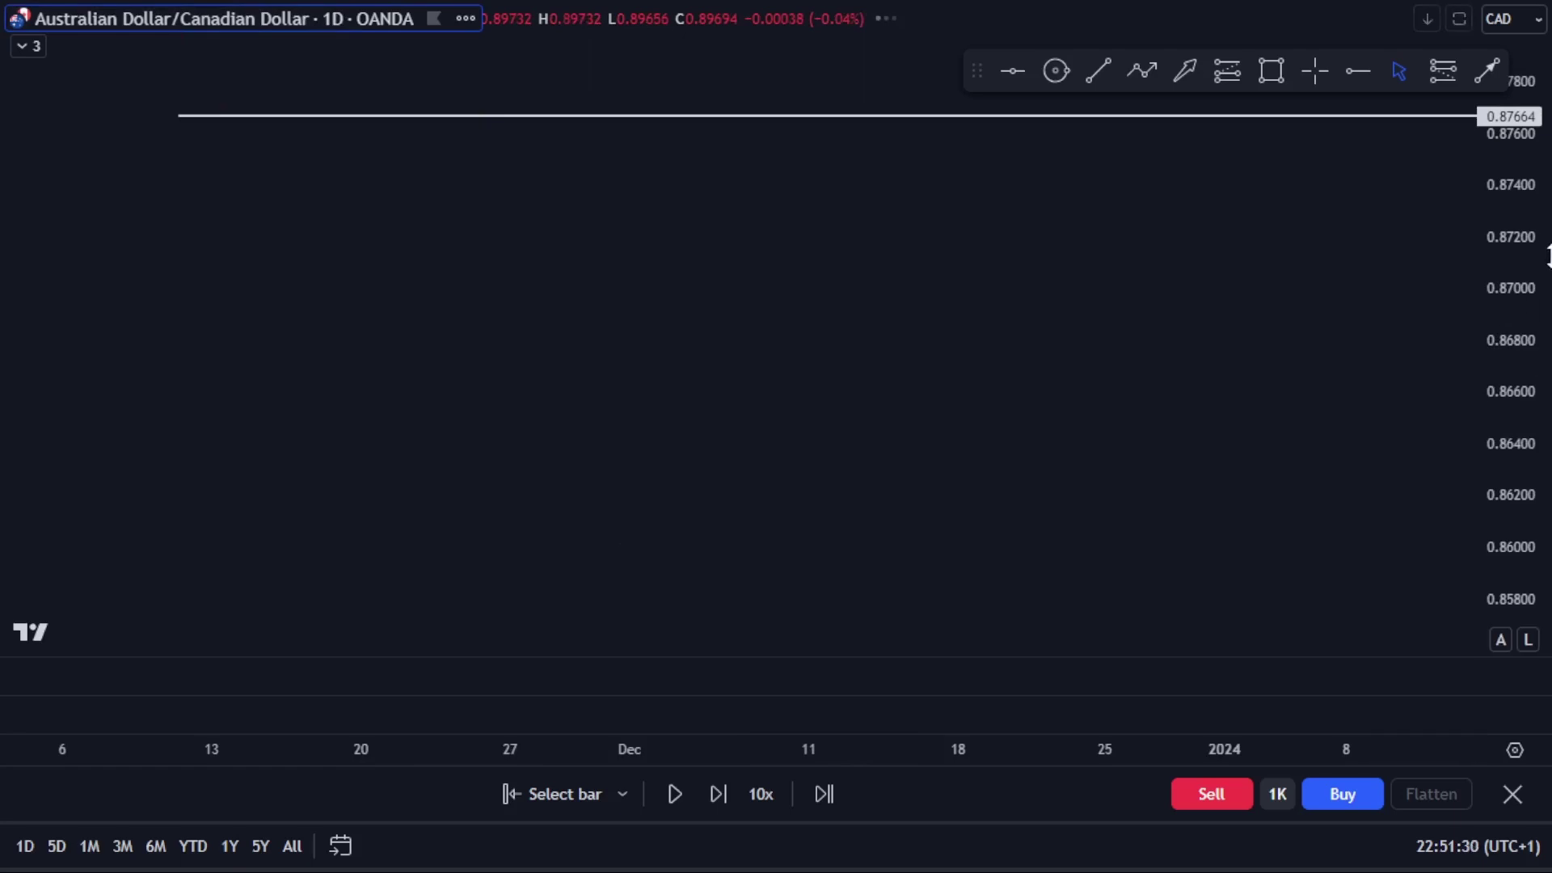
pyautogui.rightClick(1143, 260)
pyautogui.click(1216, 289)
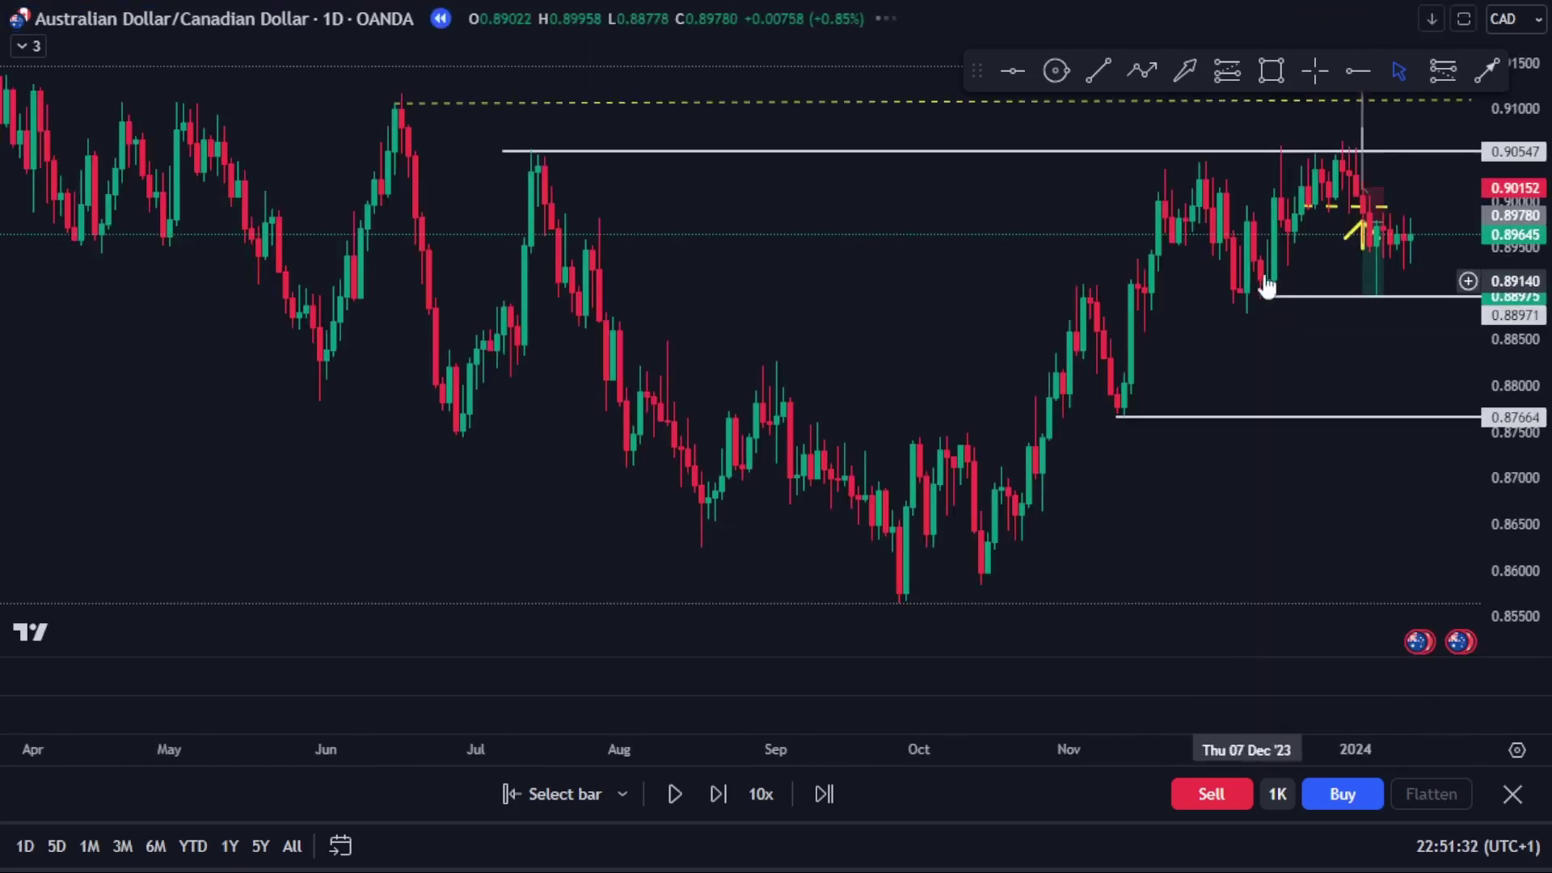
pyautogui.moveTo(1492, 209); pyautogui.dragTo(977, 211)
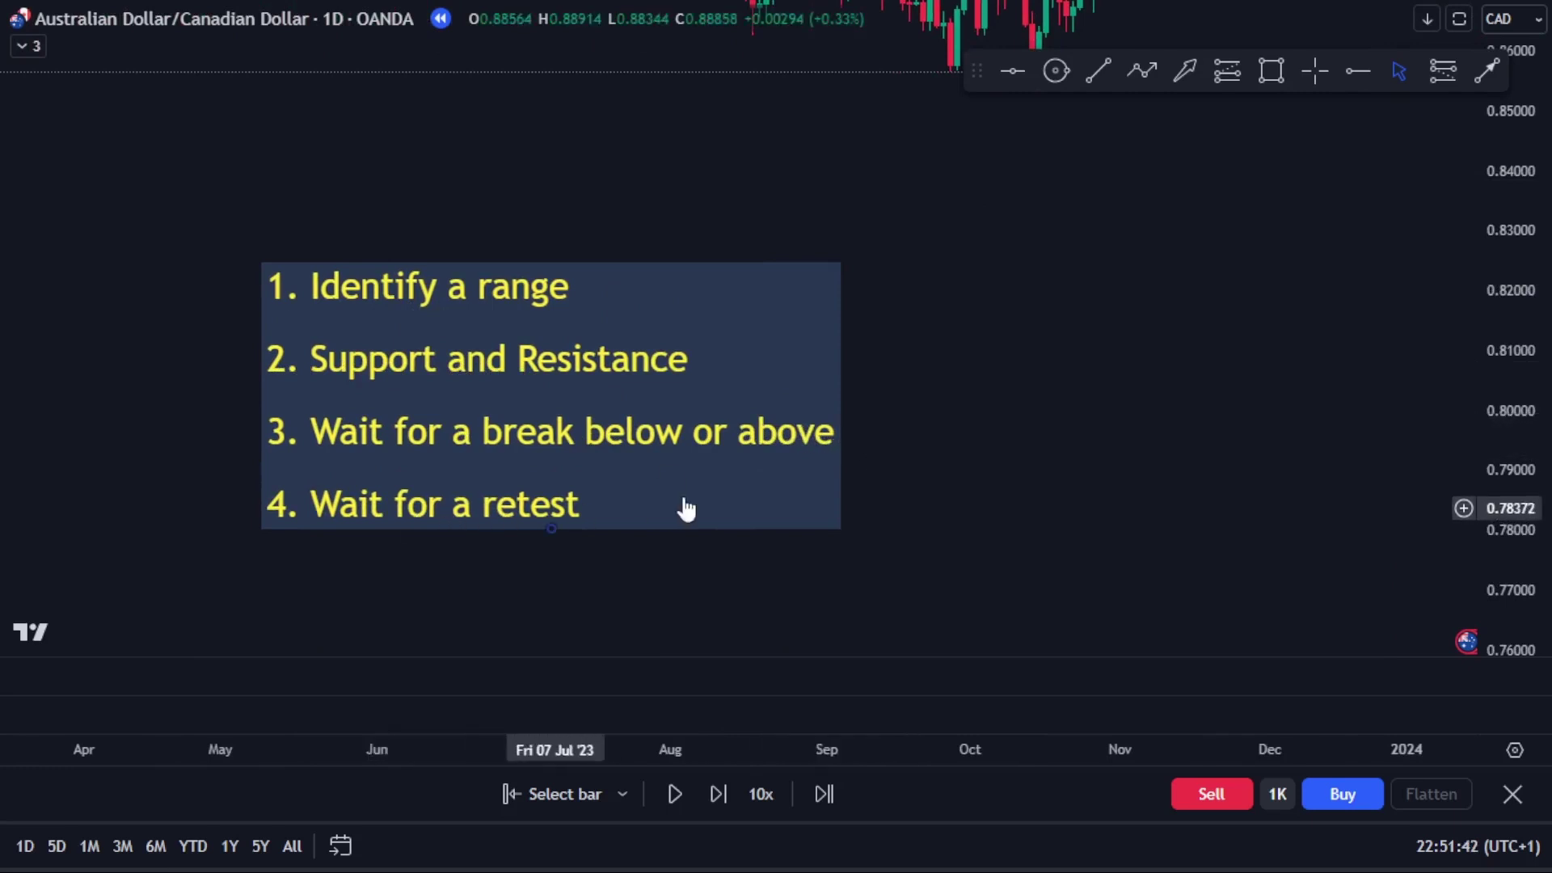
# - Pan forward into 2024 and reset the view to show April through January with the closed short
pyautogui.moveTo(1084, 368); pyautogui.dragTo(554, 603)
pyautogui.moveTo(959, 197); pyautogui.dragTo(903, 302)
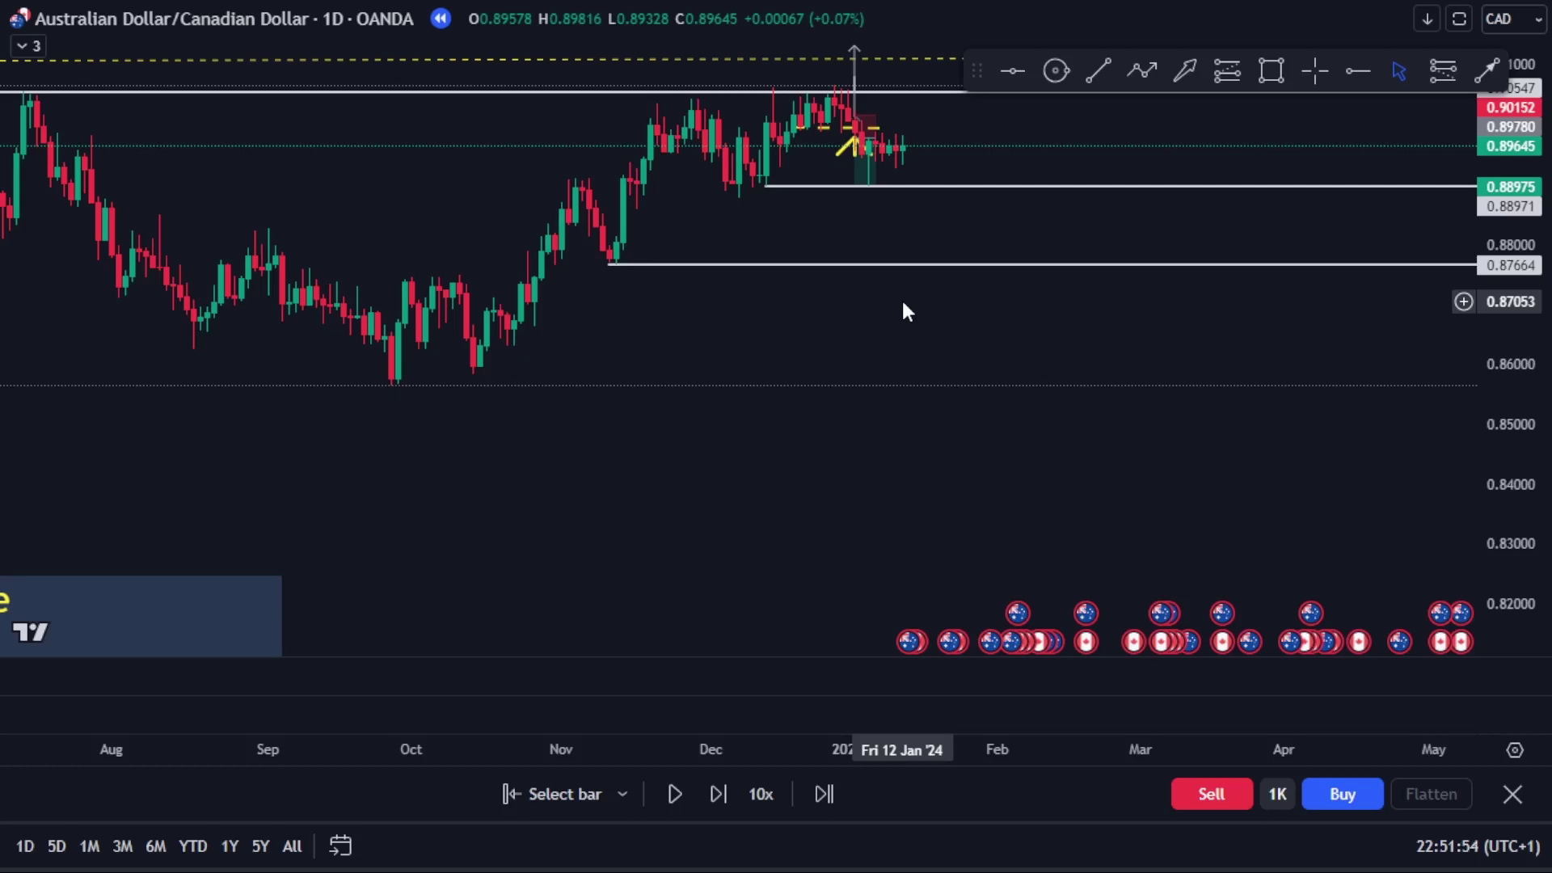
pyautogui.rightClick(902, 305)
pyautogui.click(958, 325)
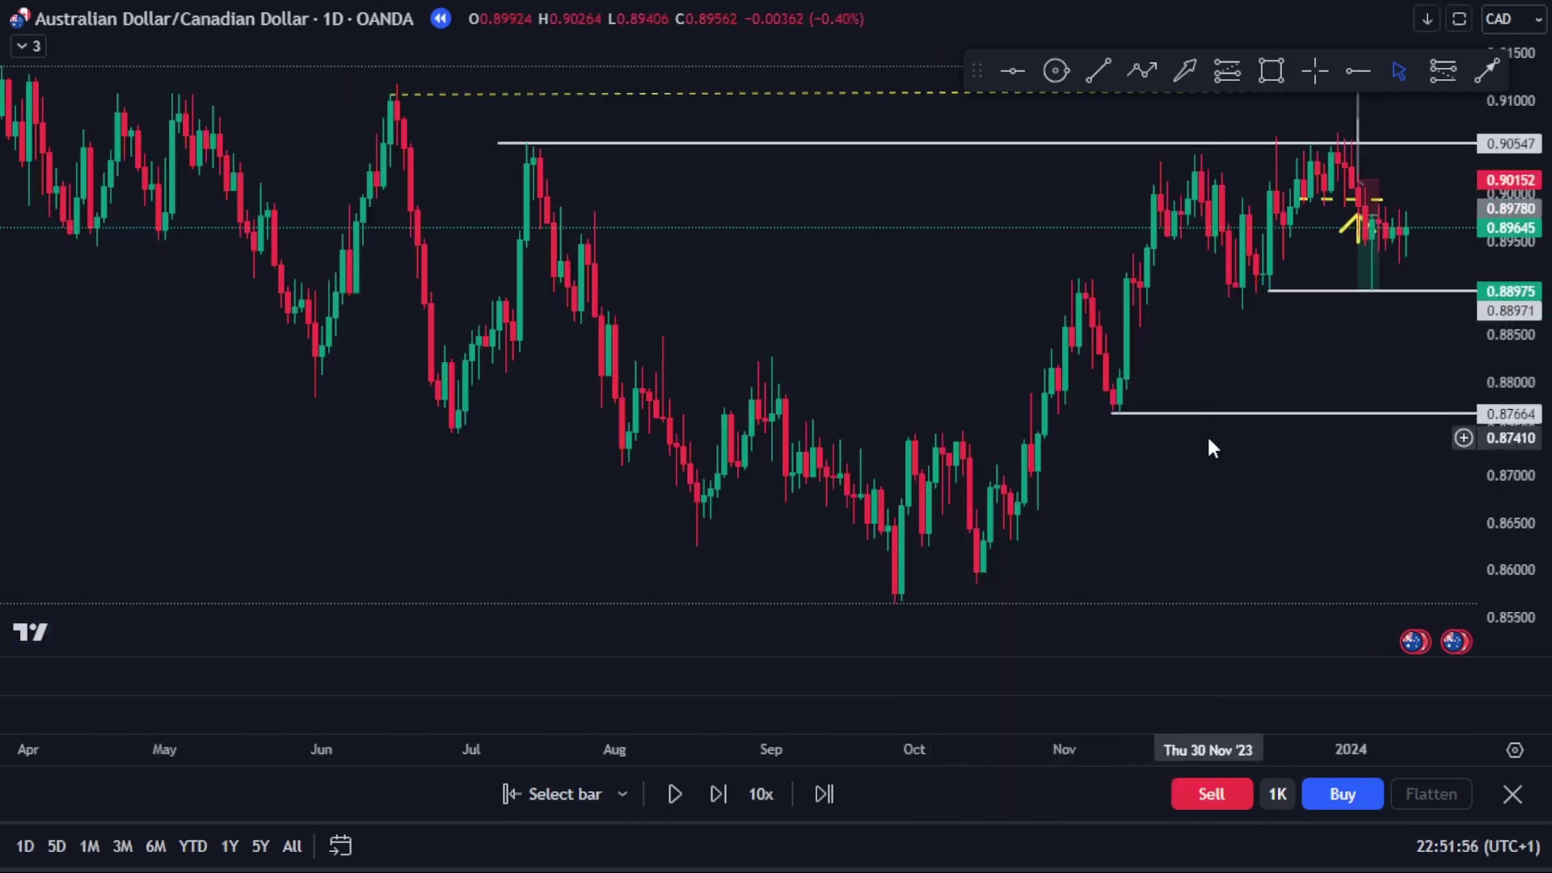